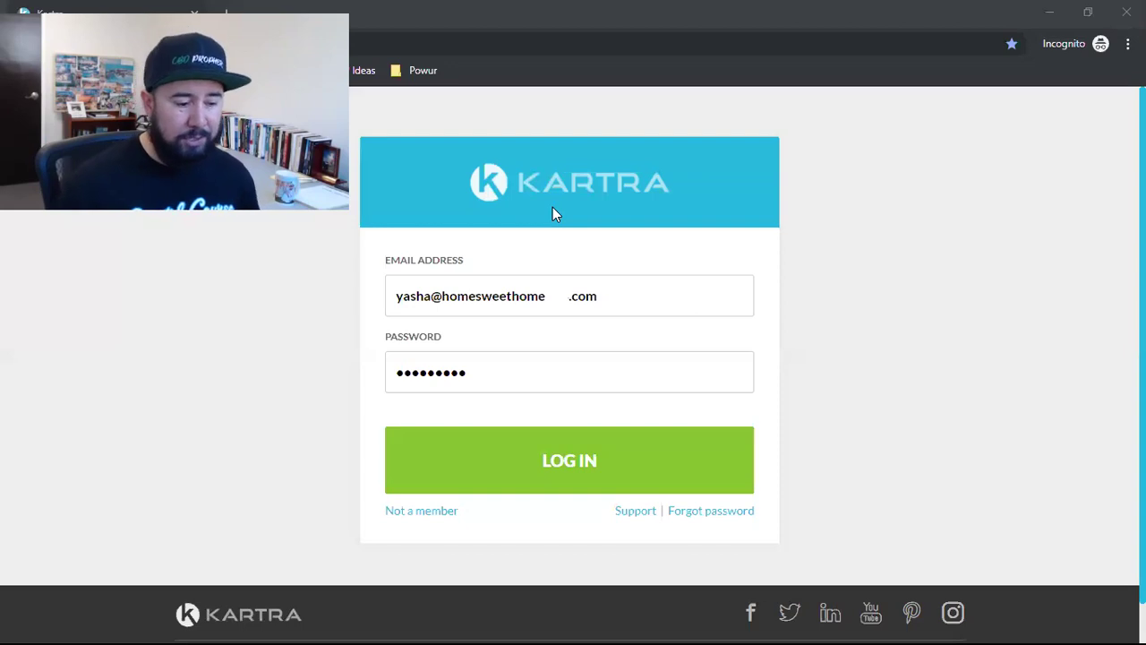
Step: Sign in to Kartra and open the Pages list
click(562, 481)
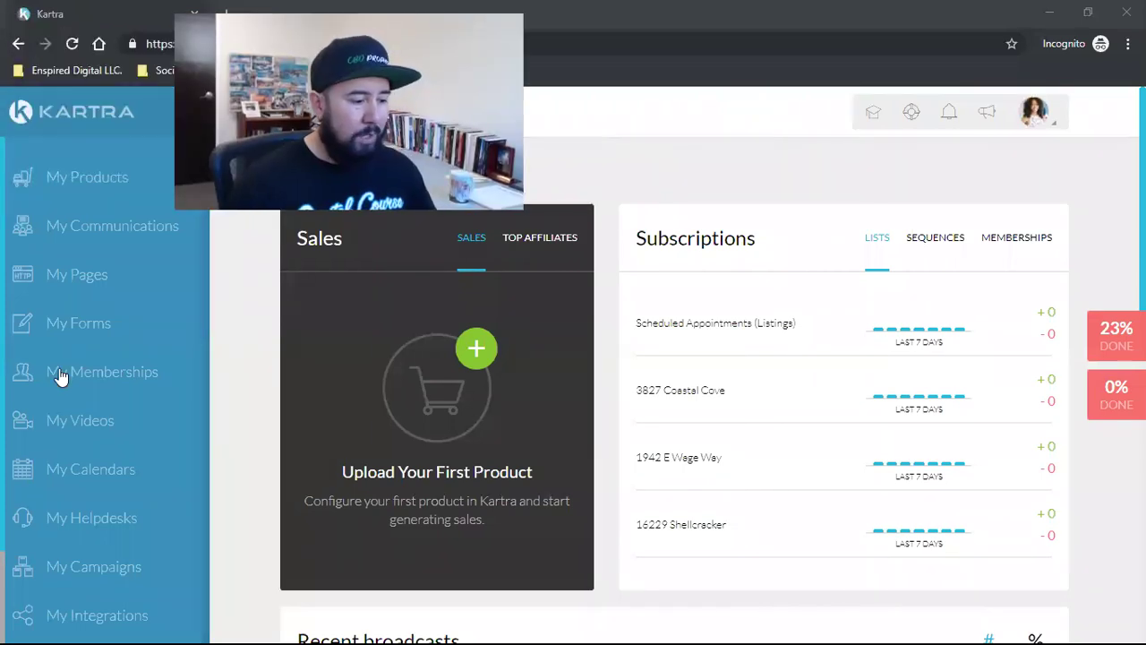
click(64, 278)
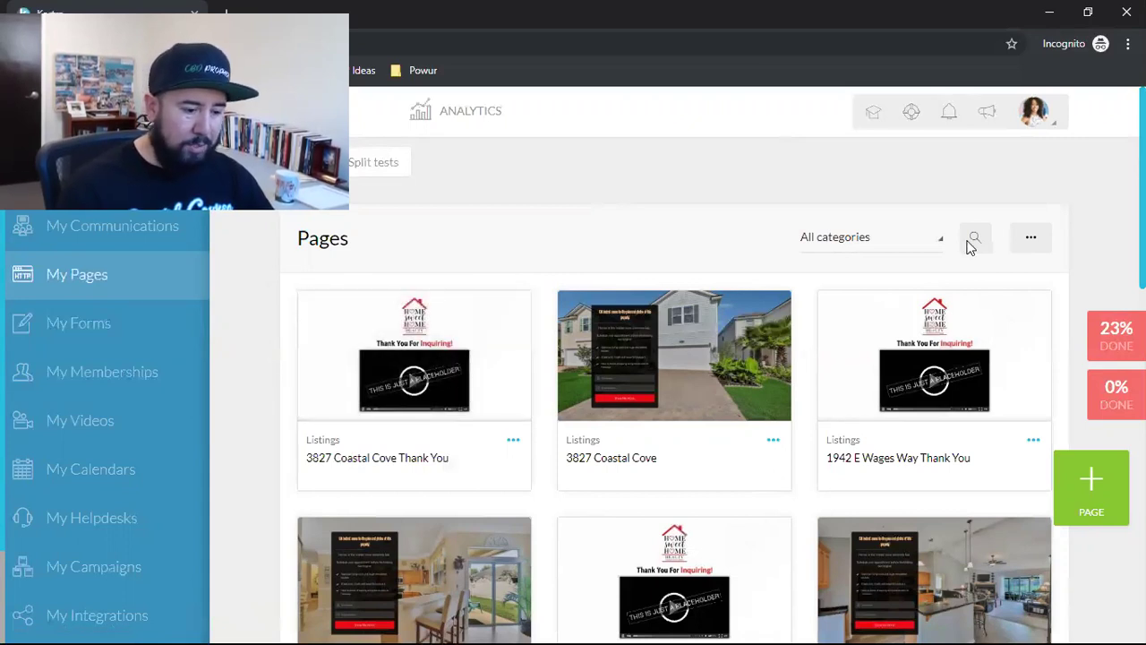
Step: Open the category filter on the Pages list to narrow it to Listings
click(849, 244)
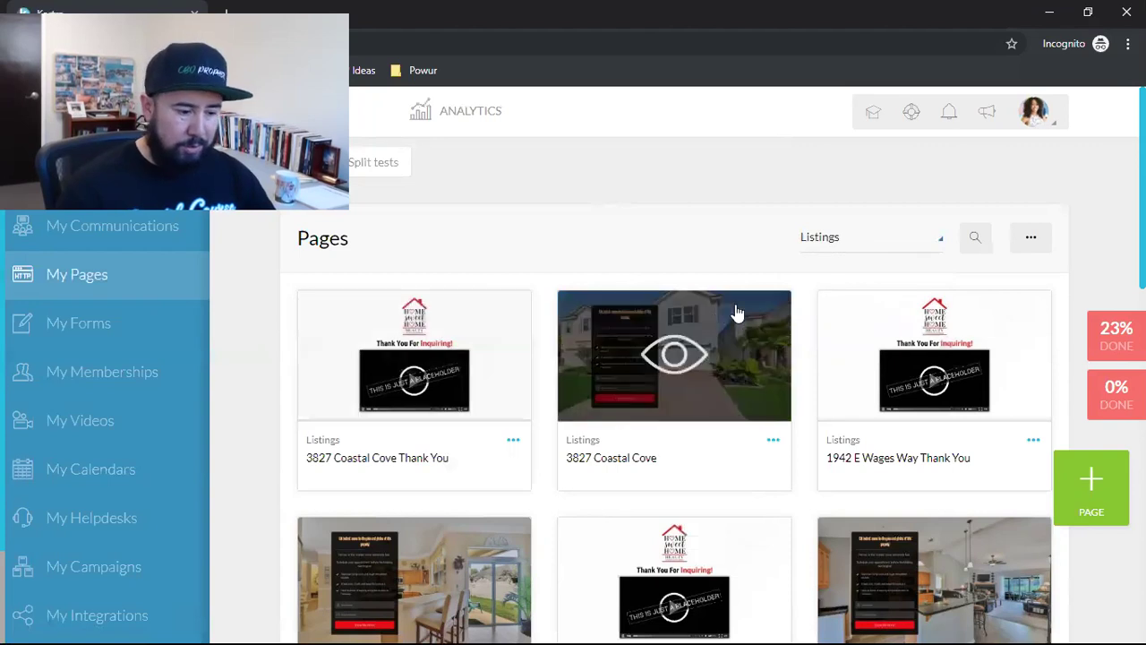
scroll(411, 418, down, 3)
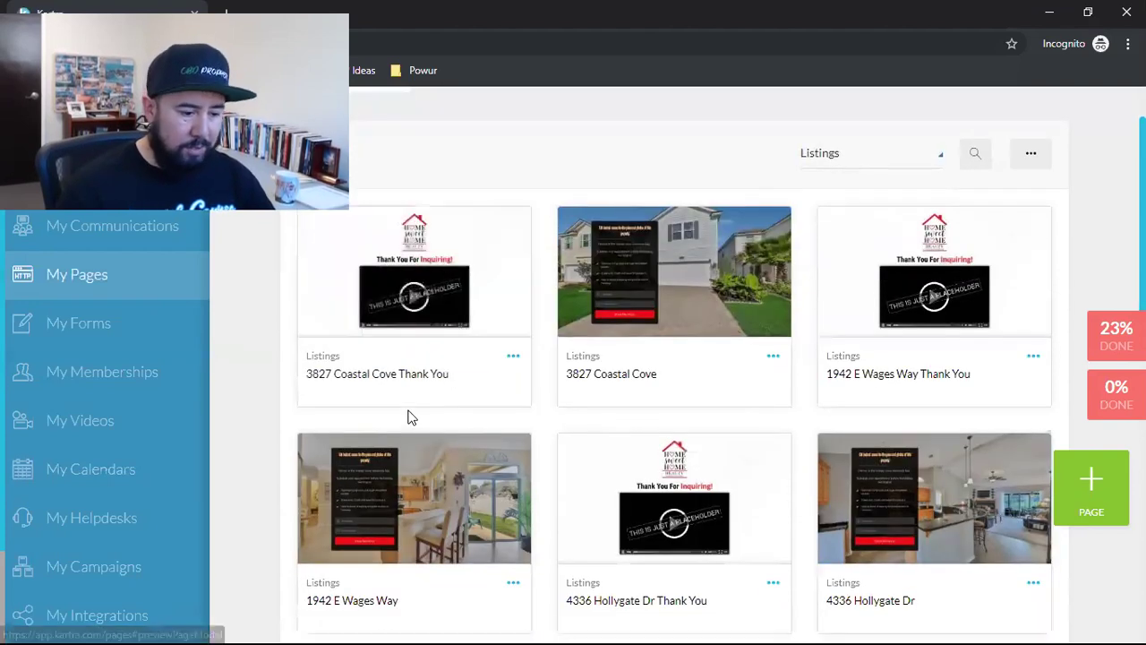
scroll(745, 409, up, 3)
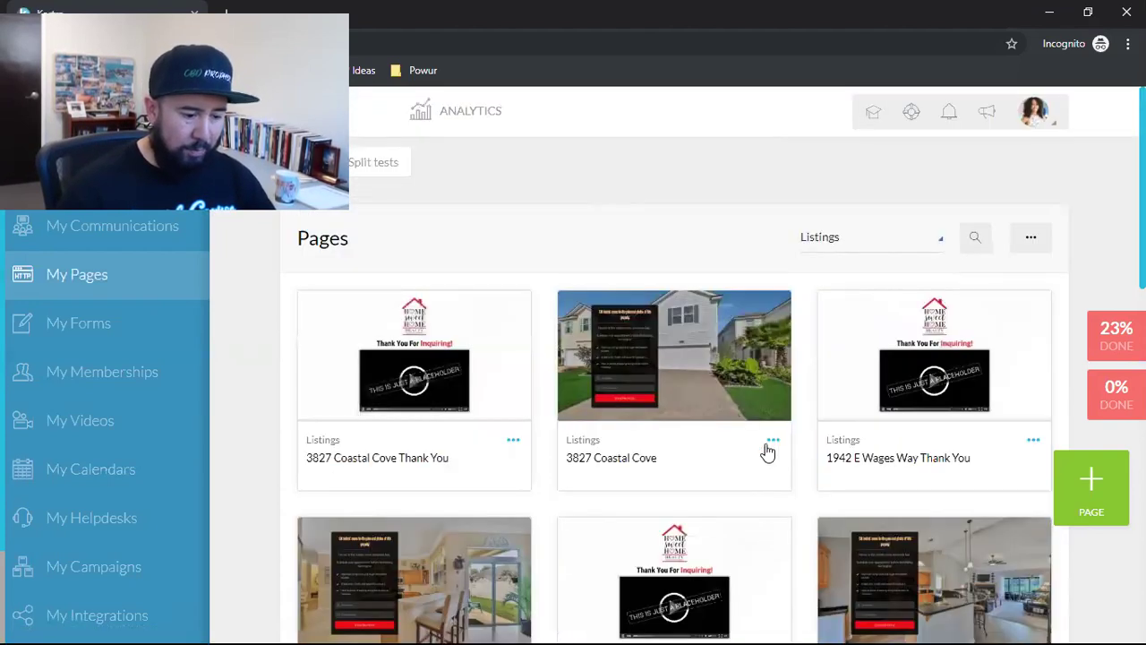
click(773, 439)
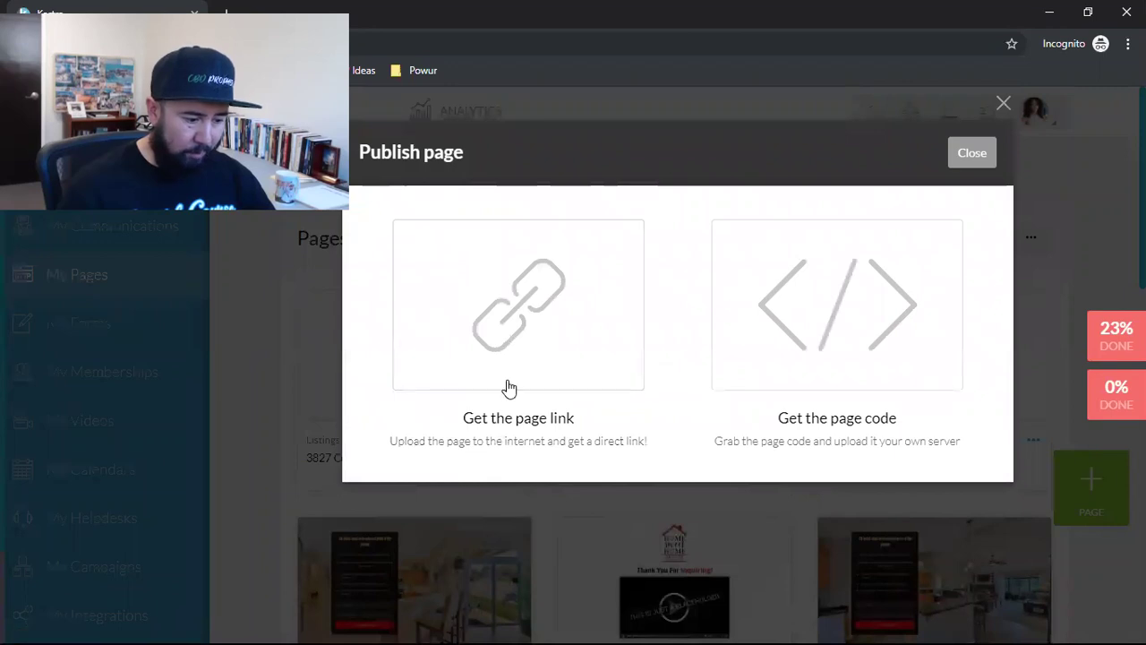
click(507, 360)
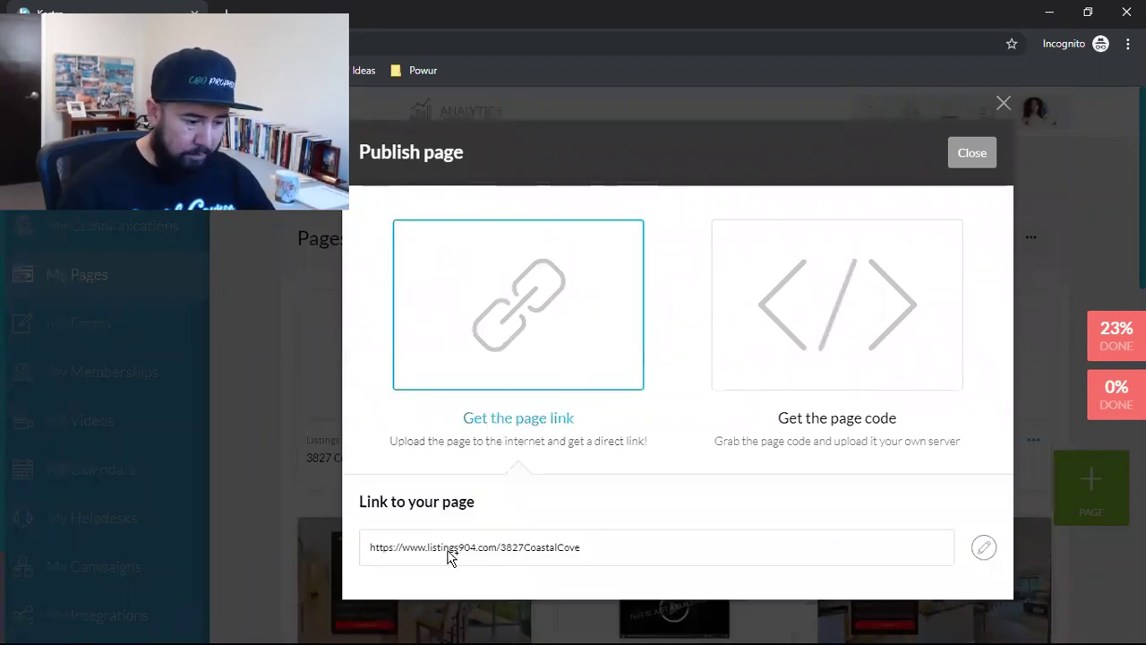
click(448, 550)
right_click(449, 550)
click(486, 470)
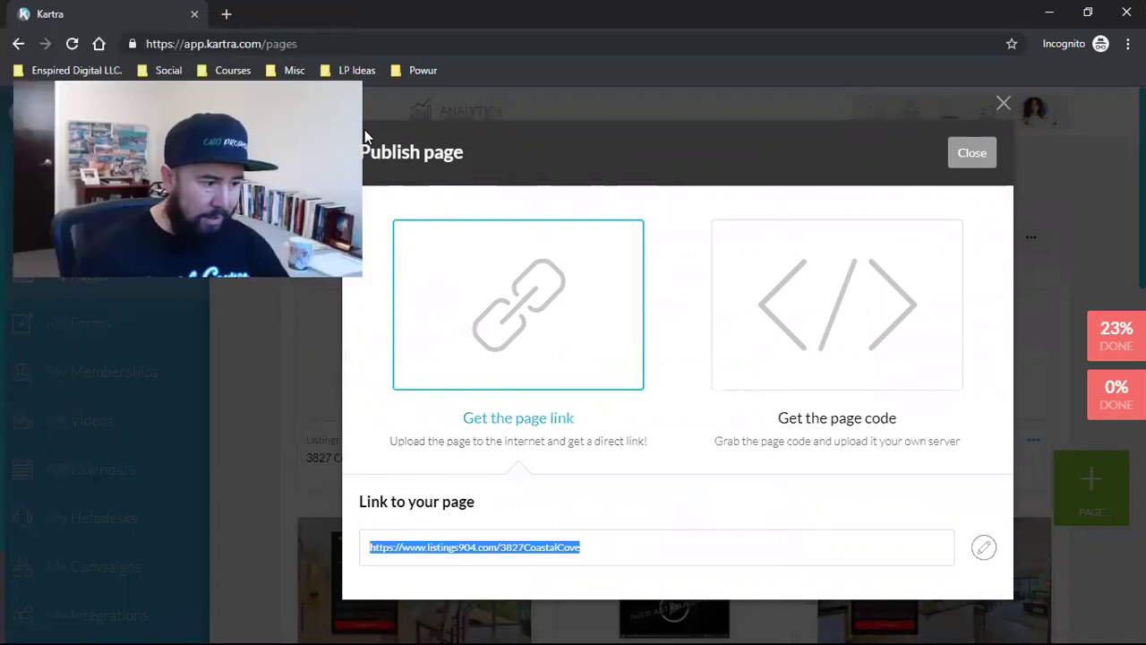
key(ctrl+t)
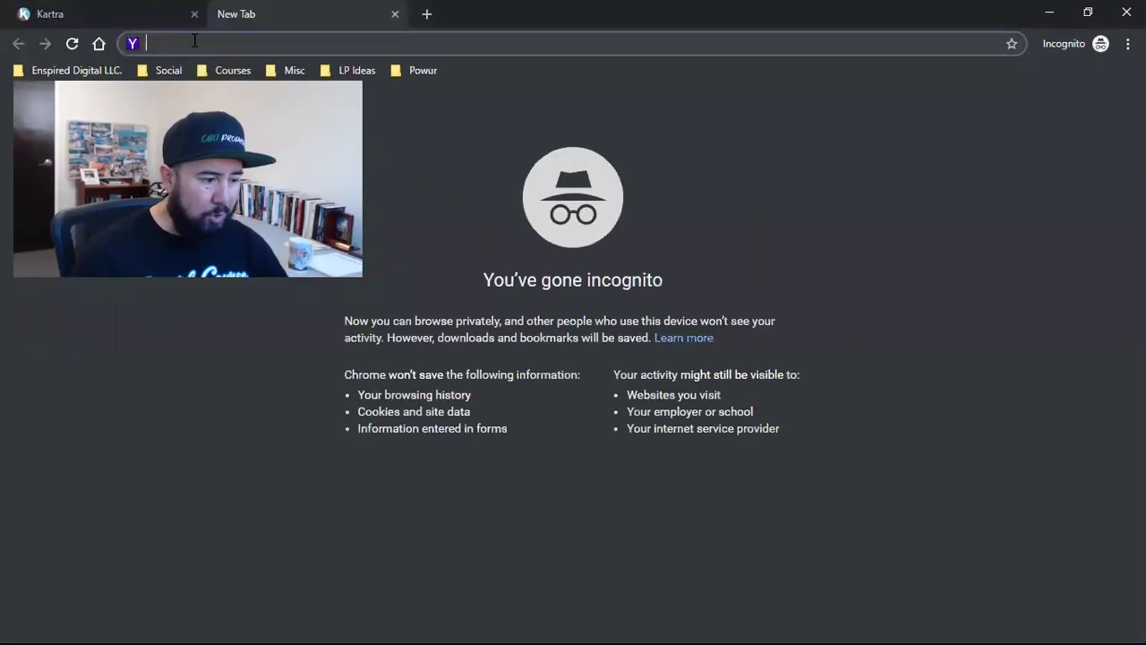
right_click(196, 42)
click(232, 152)
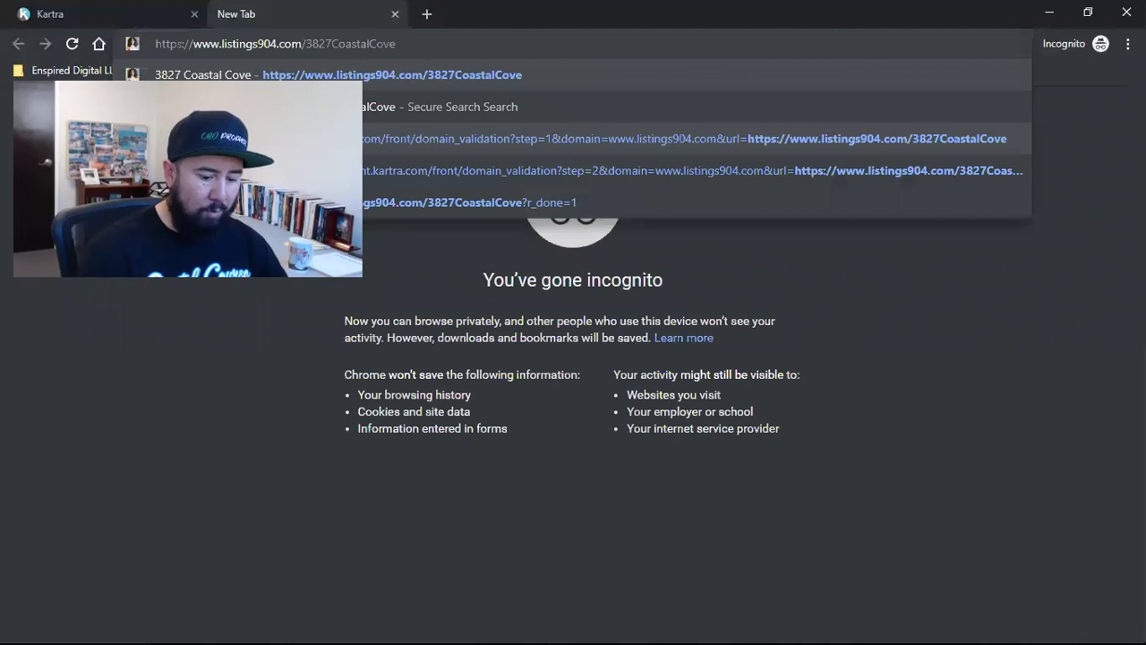
key(Return)
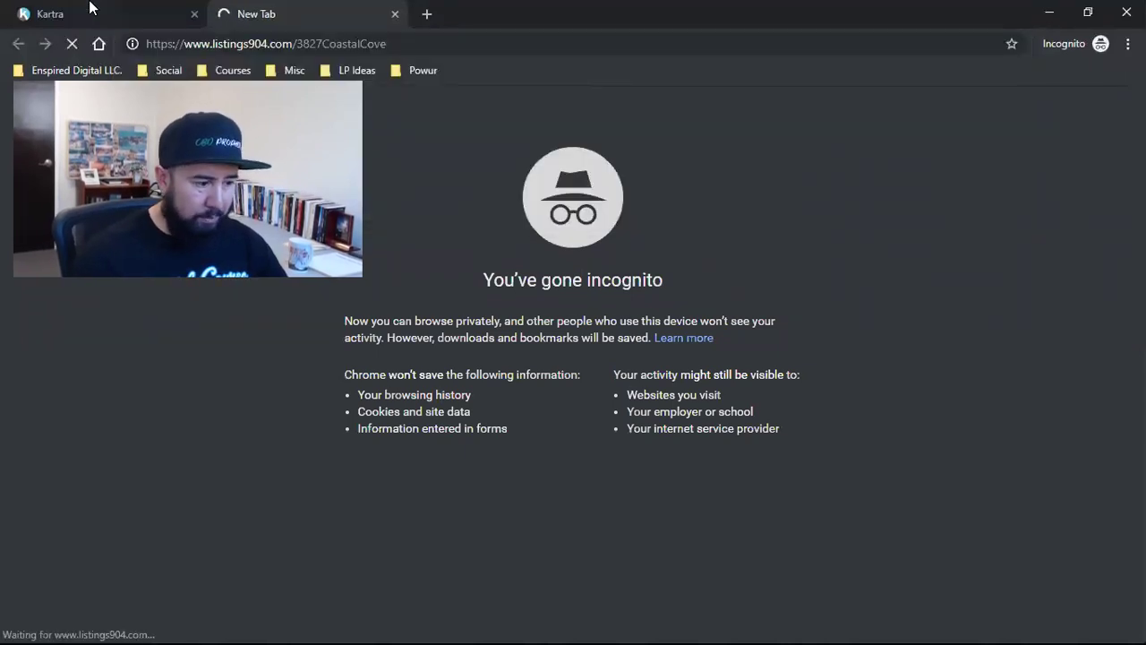
click(90, 11)
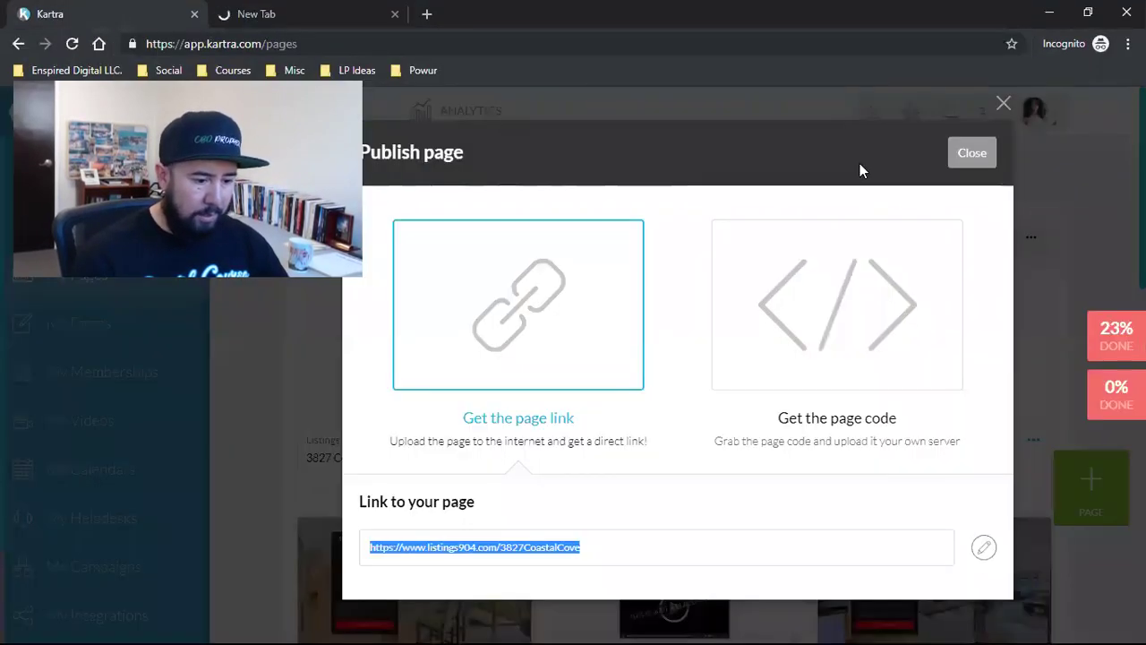
click(972, 153)
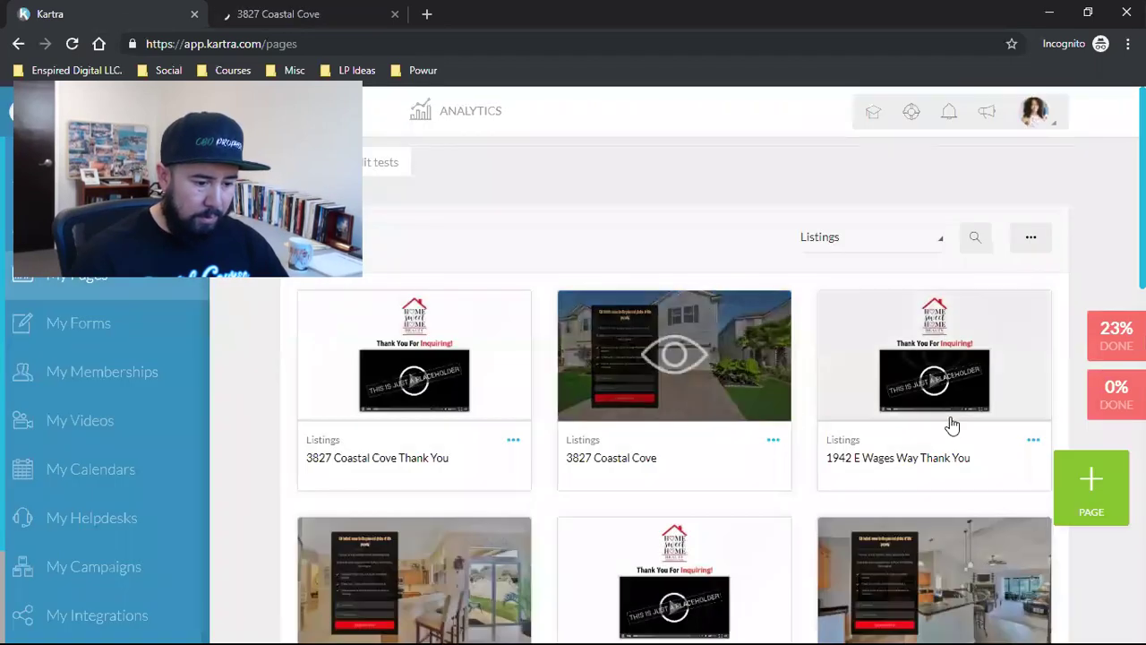
click(1031, 440)
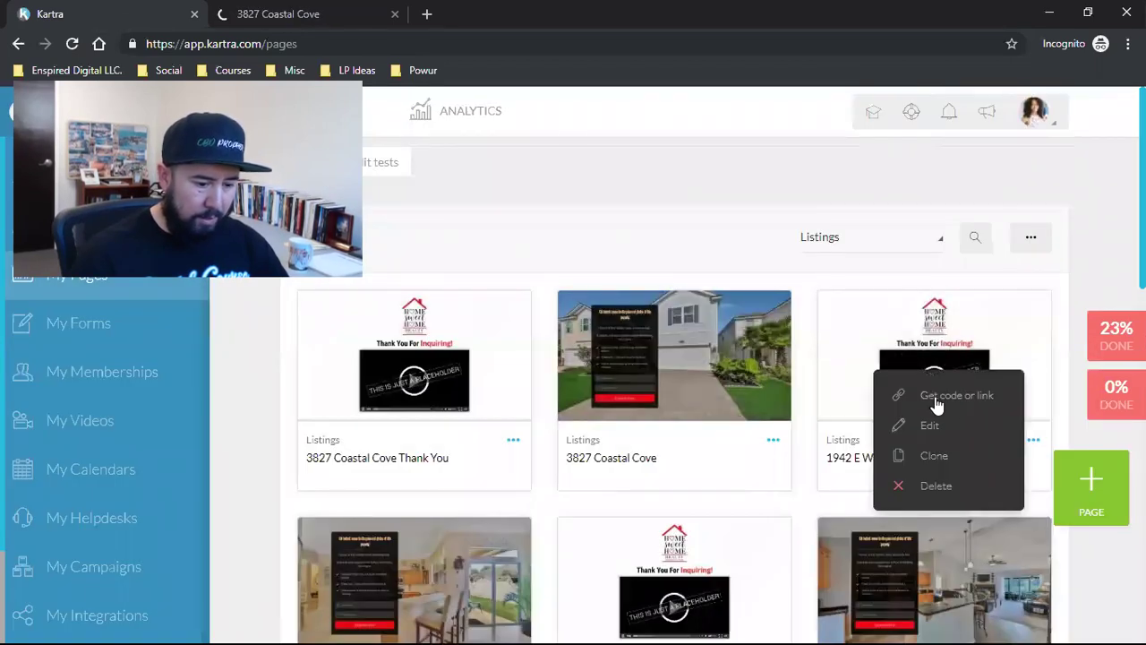
click(936, 403)
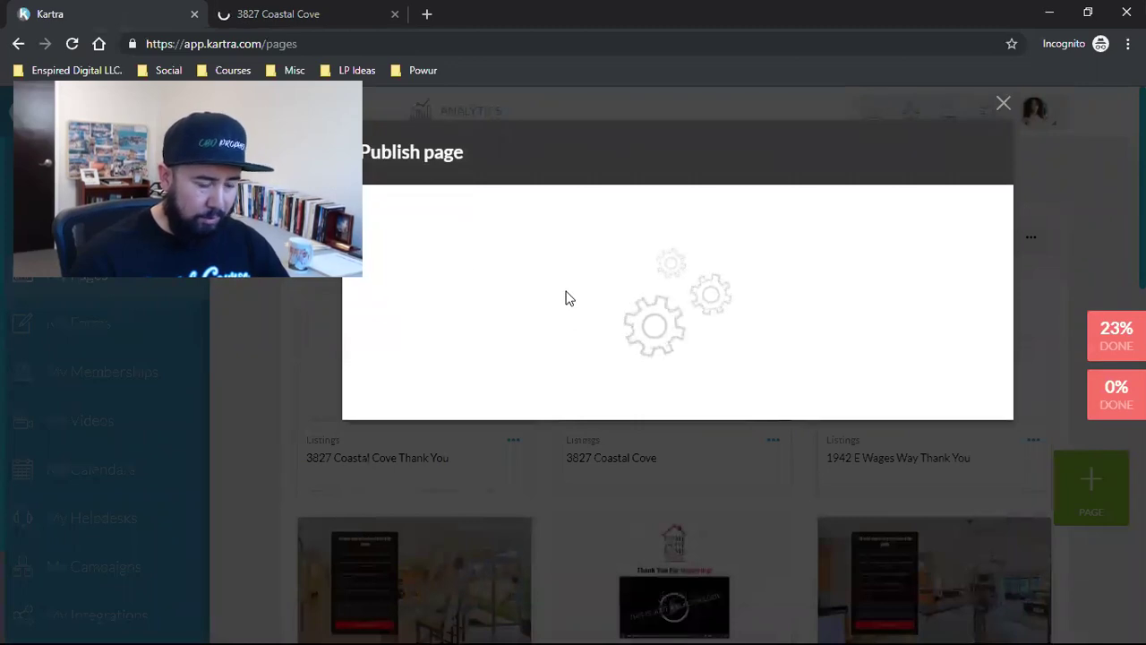
click(564, 301)
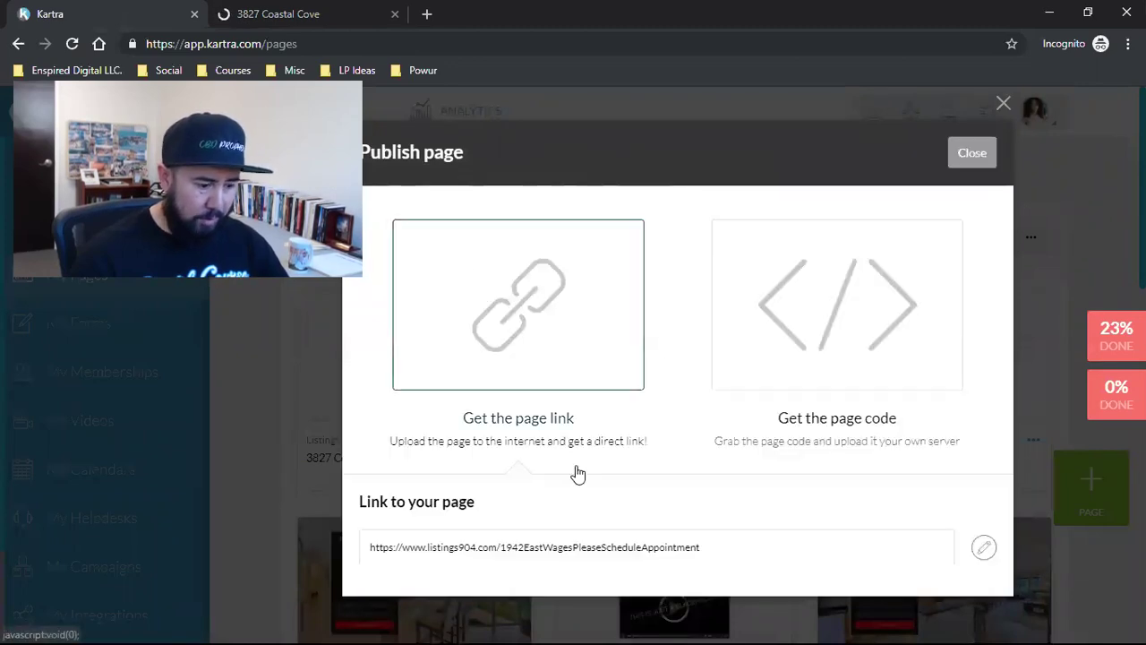
triple_click(550, 555)
right_click(550, 553)
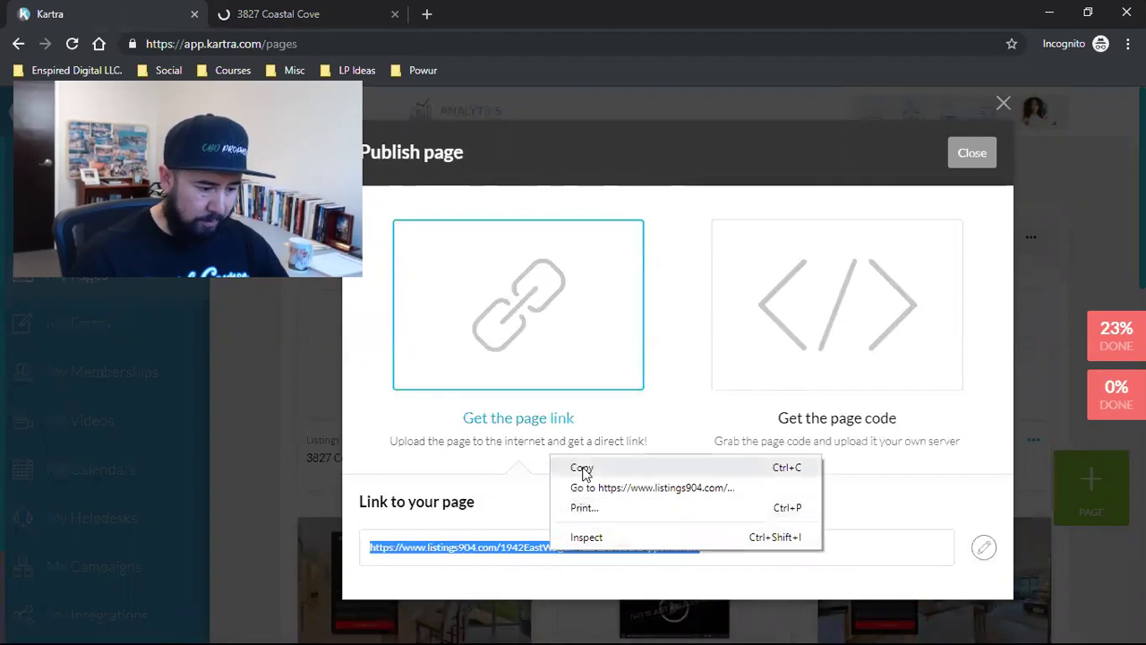
click(582, 468)
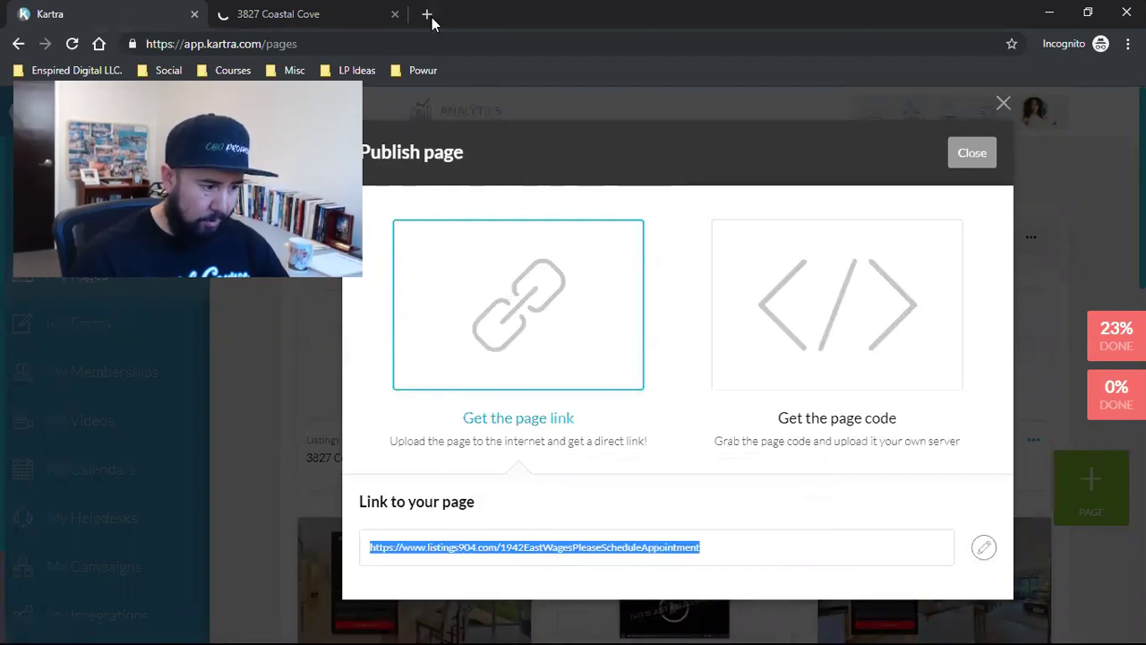
click(427, 14)
right_click(179, 44)
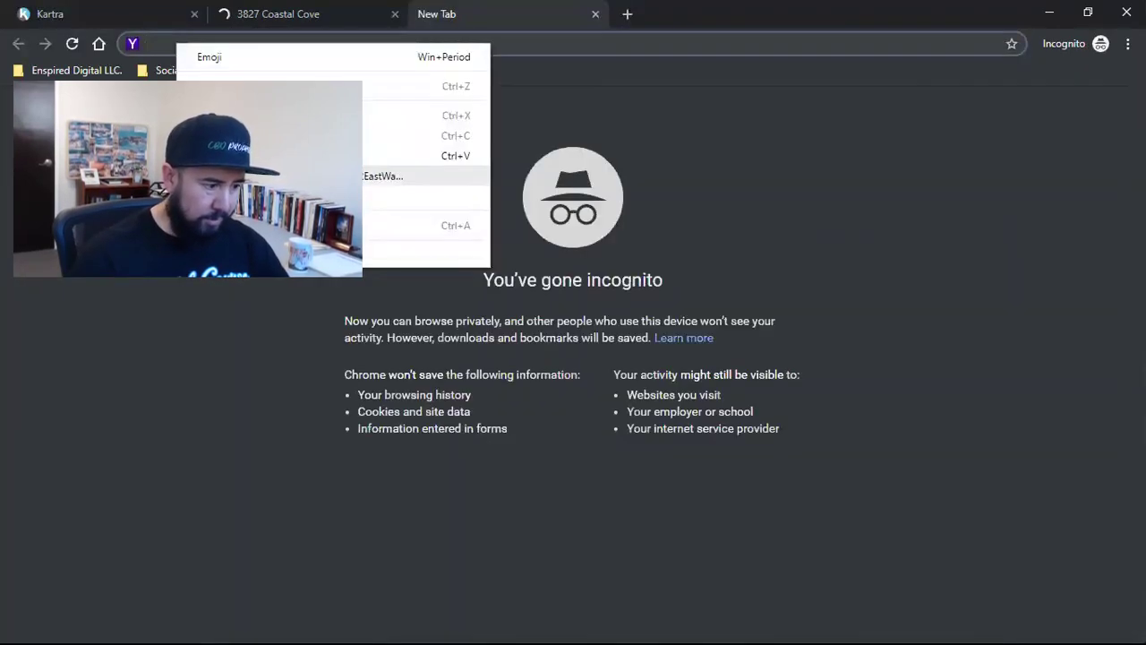
click(233, 175)
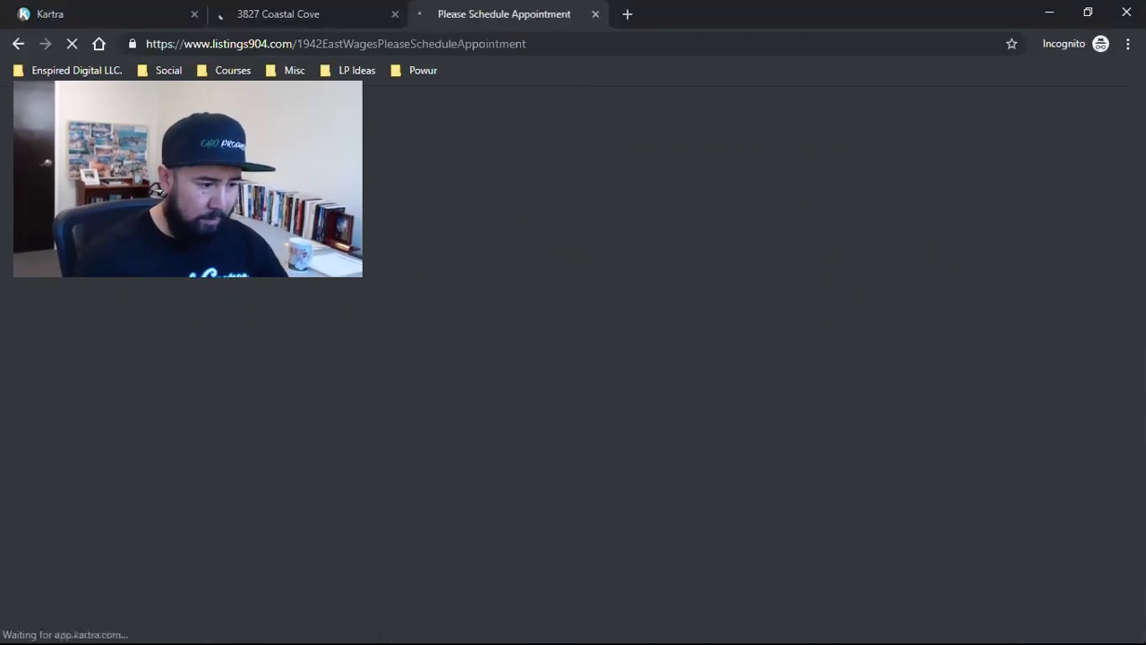
Step: Check the Coastal Cove and Please Schedule Appointment tabs, then return to Kartra
click(274, 14)
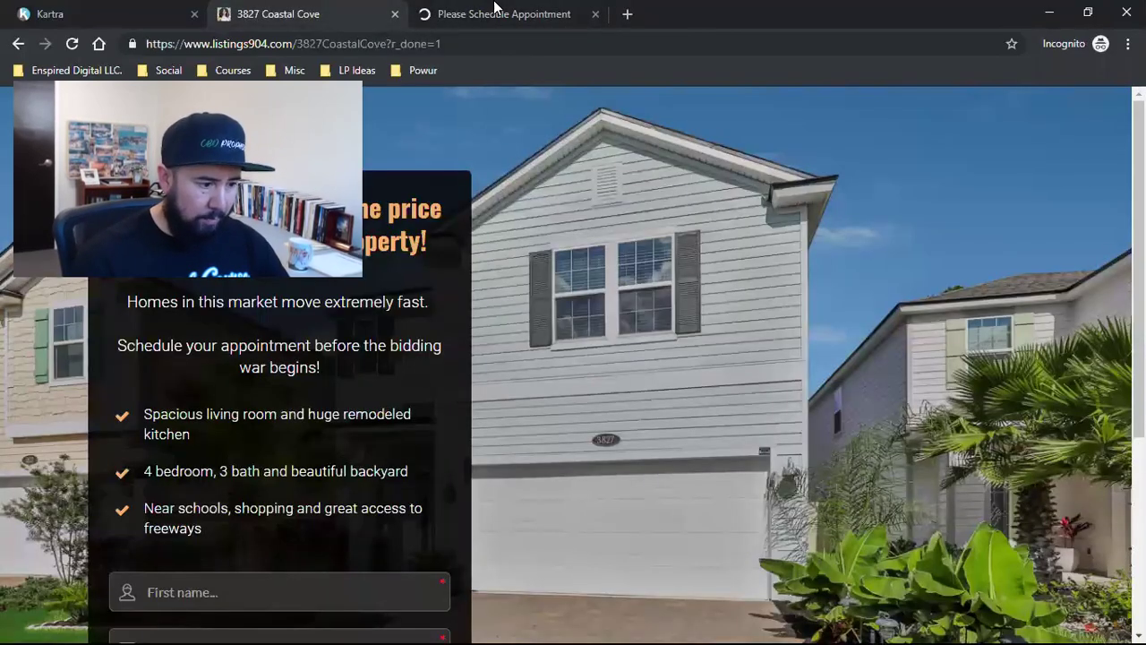
click(501, 14)
click(25, 13)
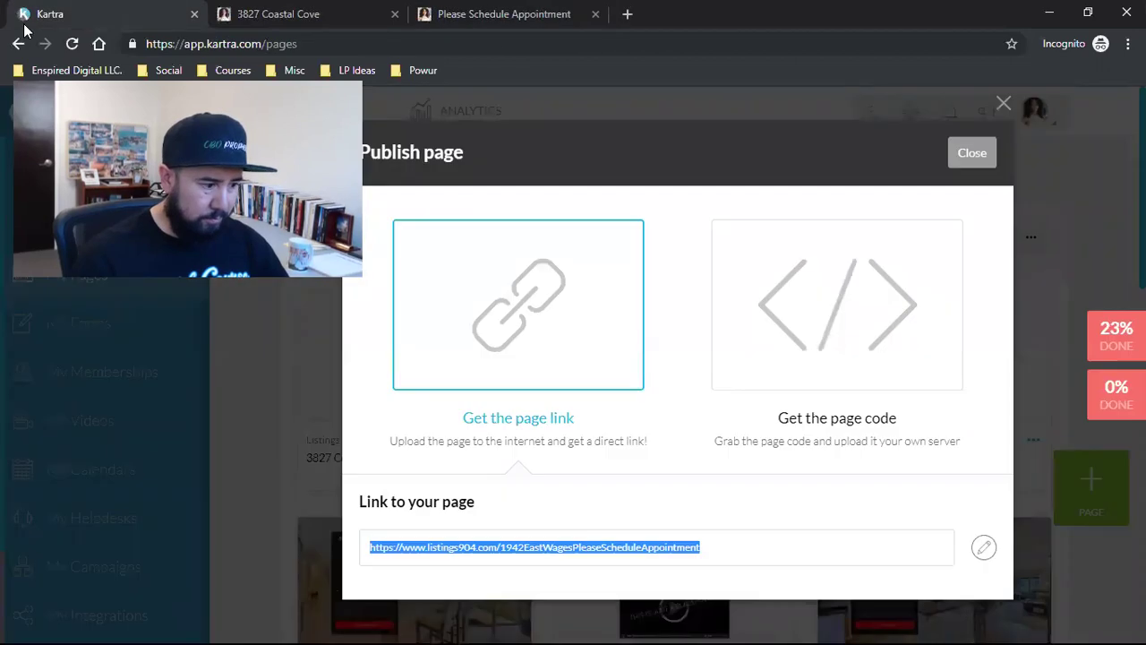
Step: Close the publishing dialog and open options for the Arbor Lake Dr scheduling thank-you page
click(971, 153)
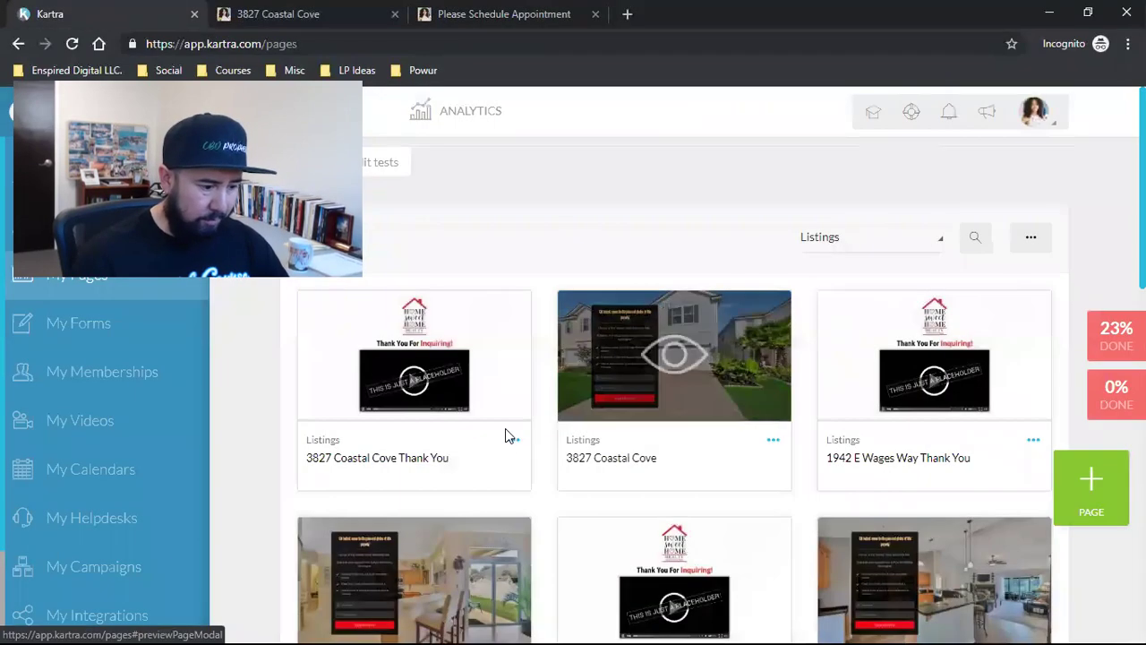
scroll(563, 487, down, 8)
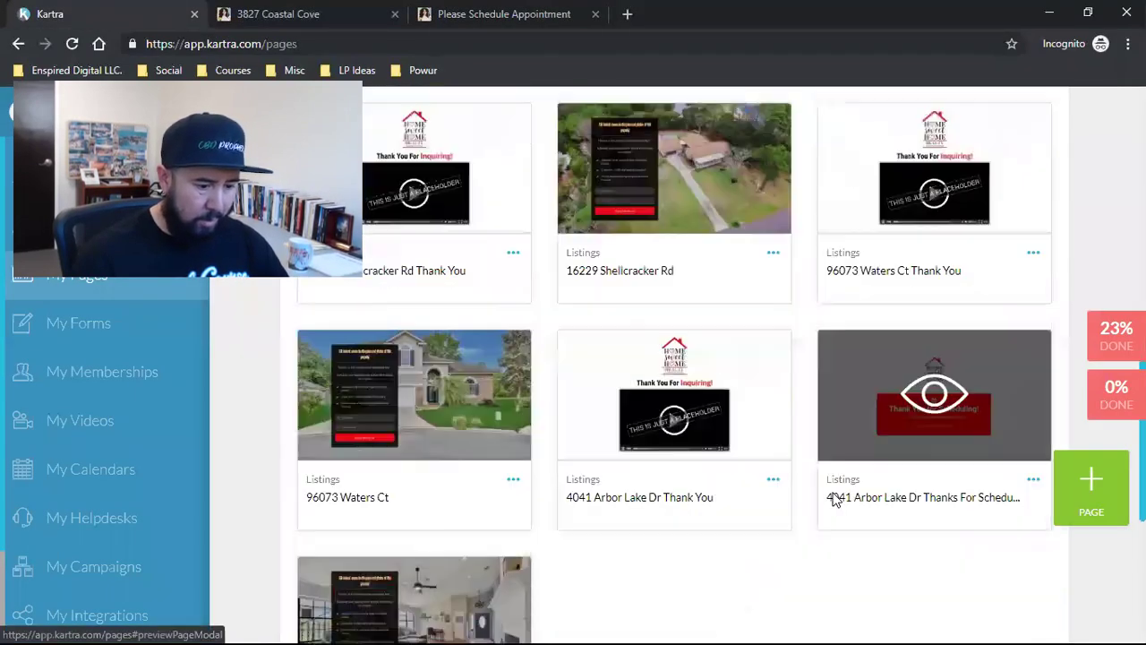
click(1032, 450)
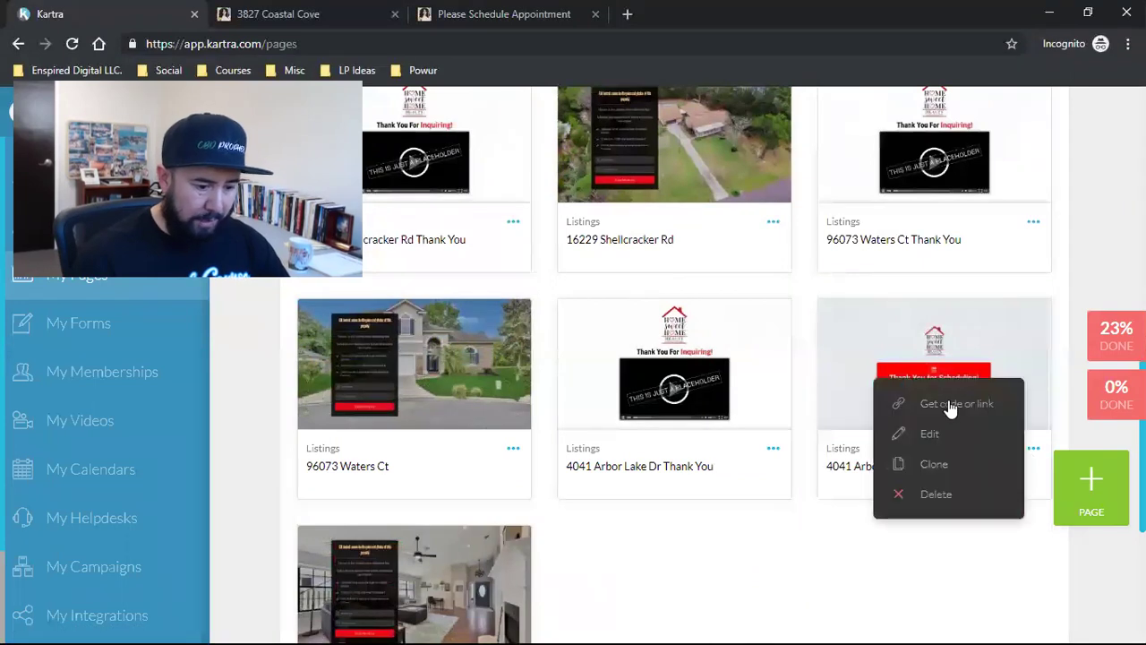
Step: Open the Thank You for Scheduling page link in a new tab, then close Kartra's dialog
click(944, 399)
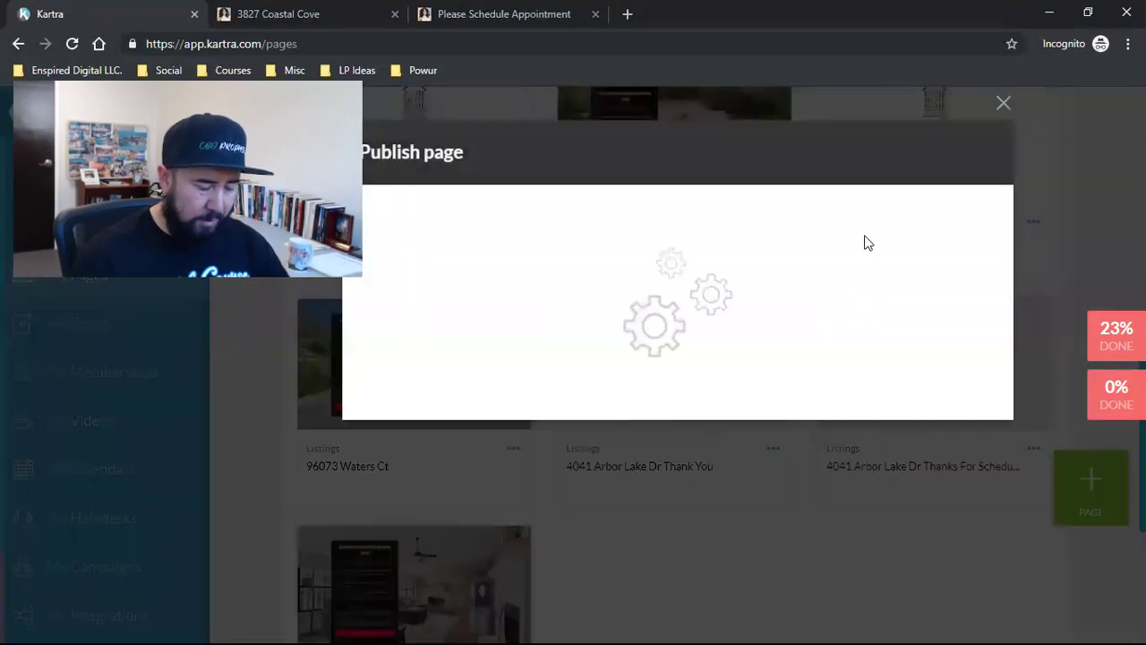
click(468, 307)
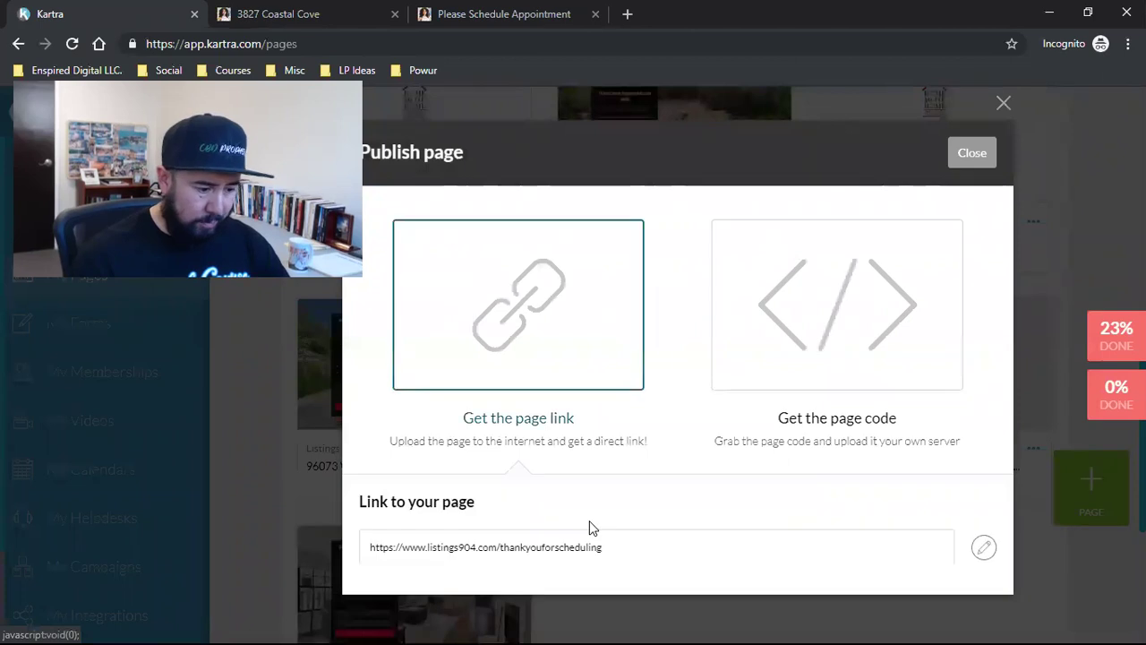
click(543, 548)
right_click(548, 550)
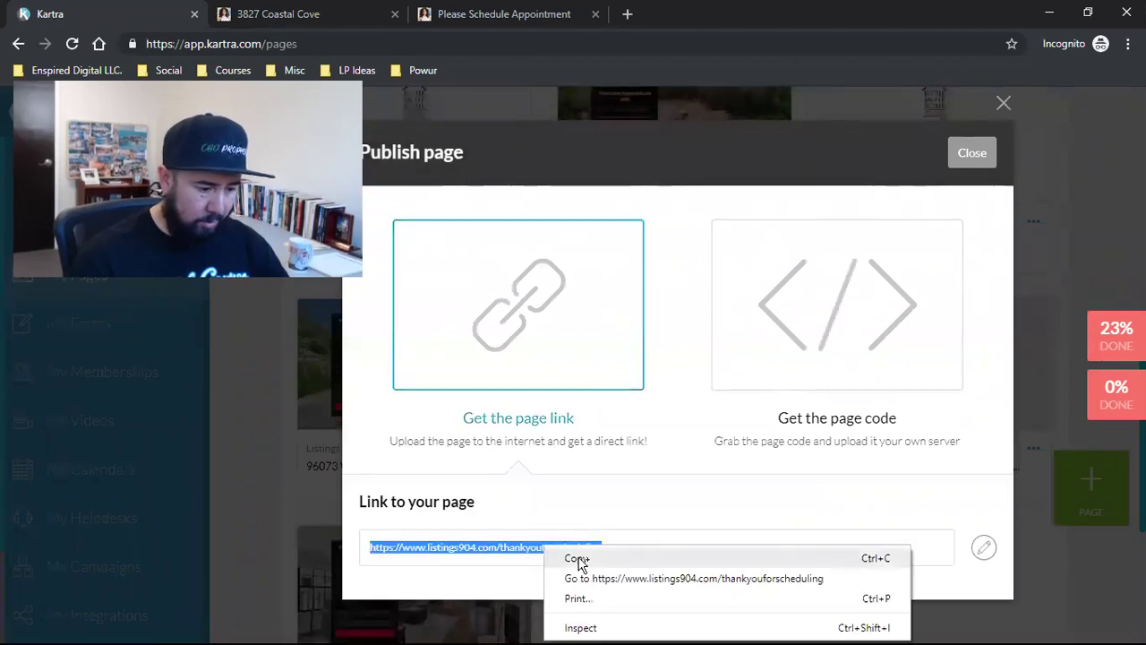
click(578, 558)
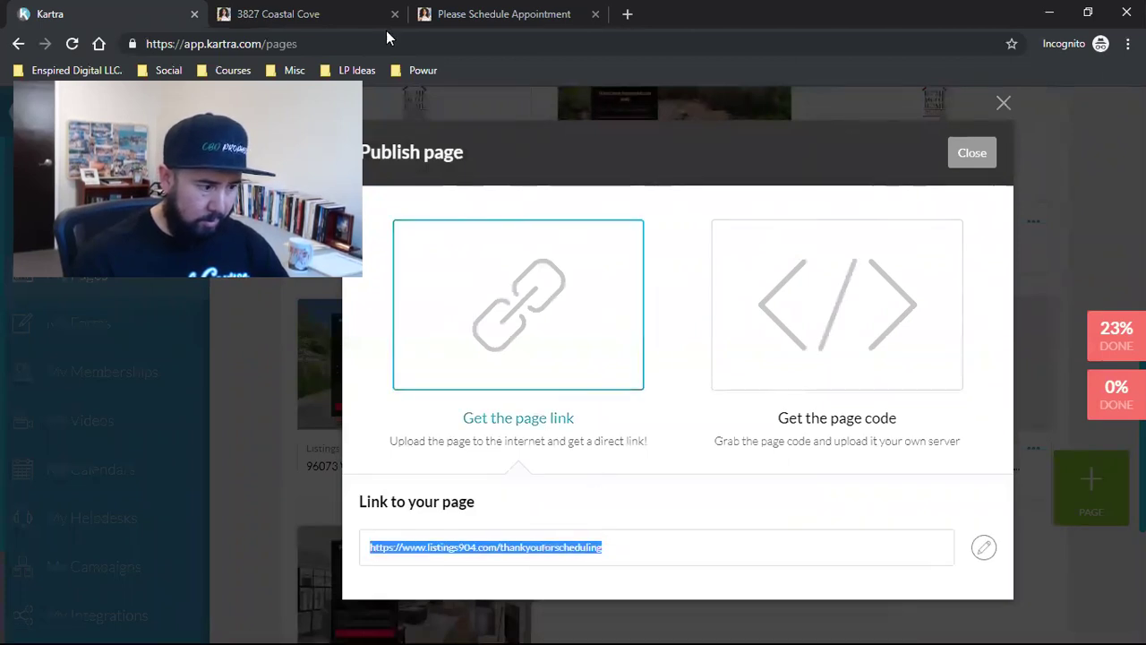
key(ctrl+t)
right_click(183, 47)
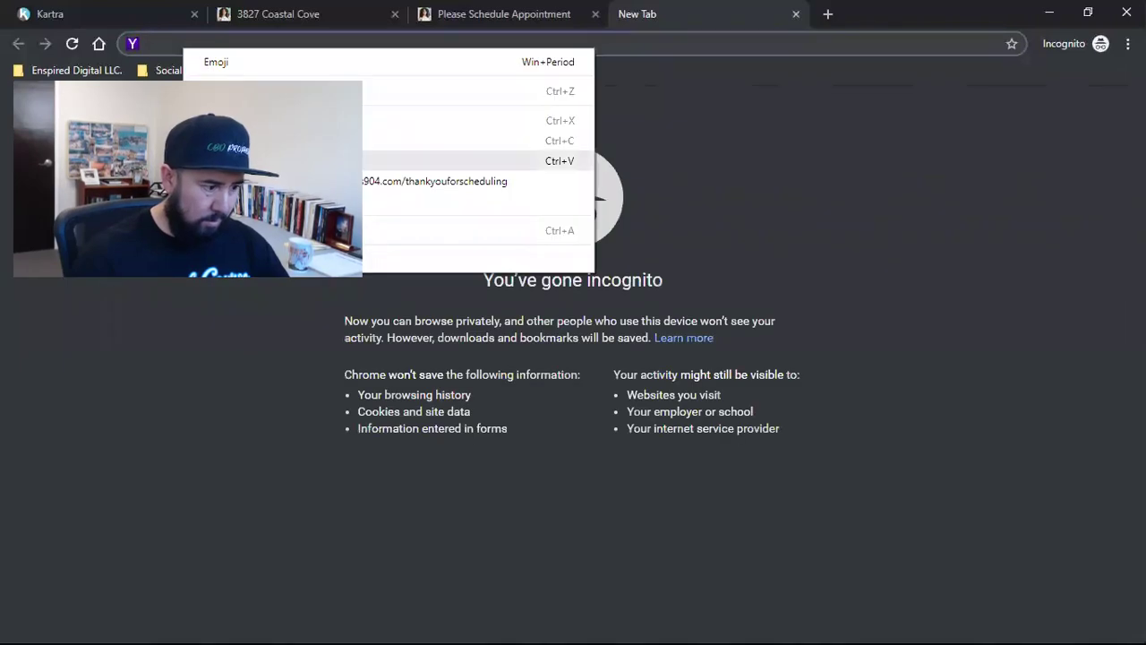
click(223, 161)
key(Return)
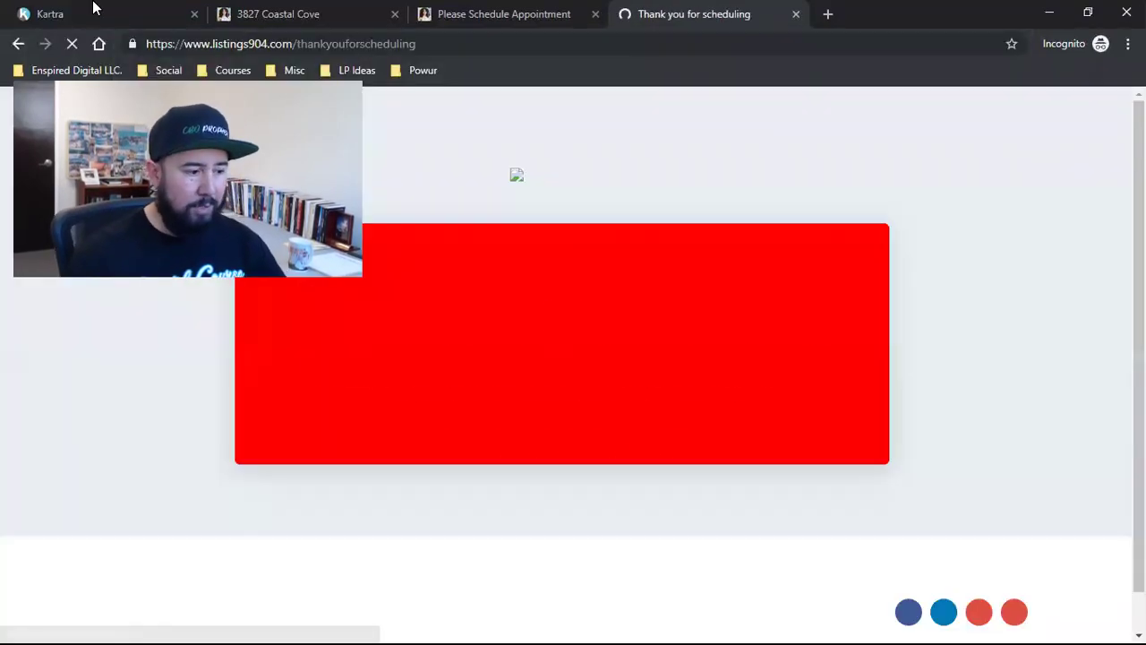
click(95, 14)
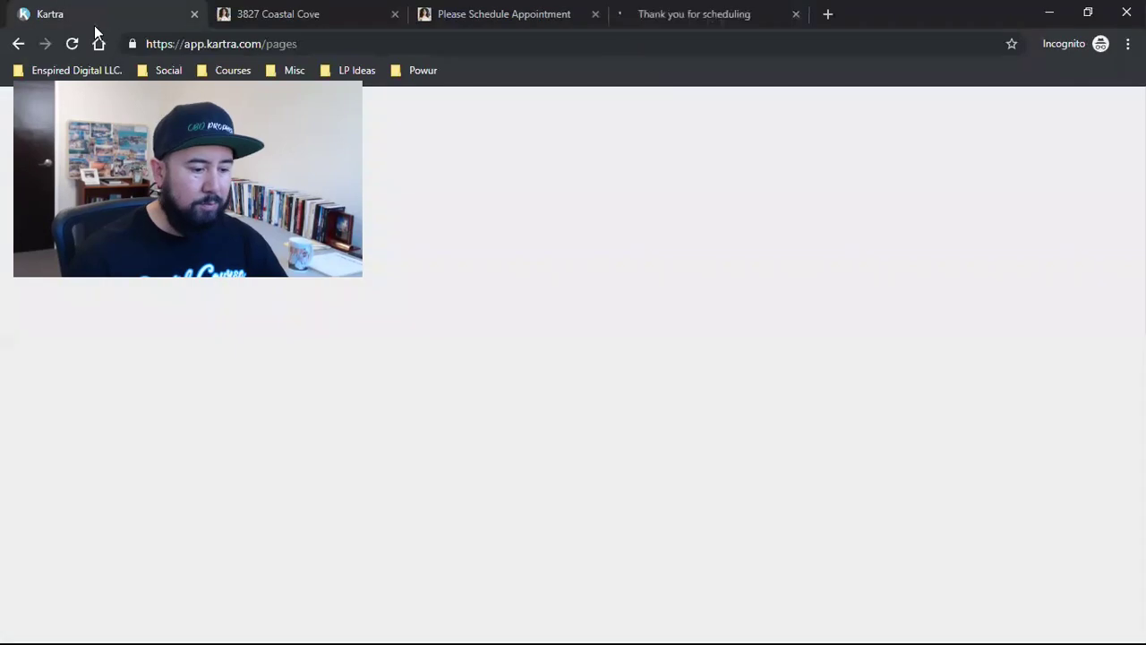
click(962, 154)
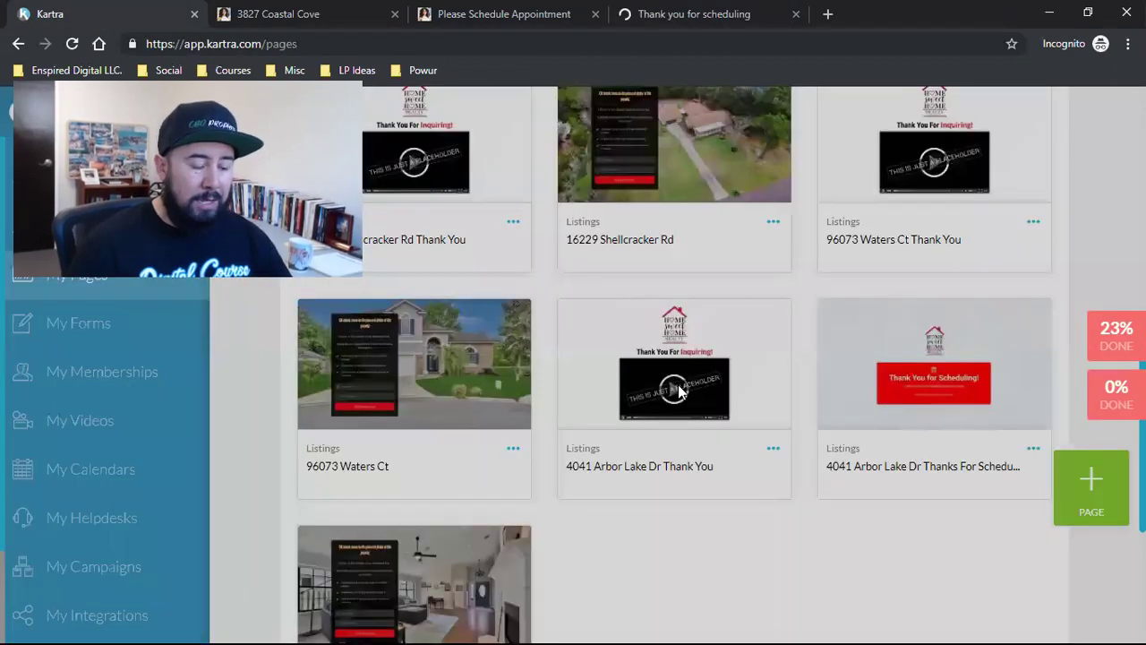
scroll(667, 408, up, 3)
scroll(663, 418, up, 5)
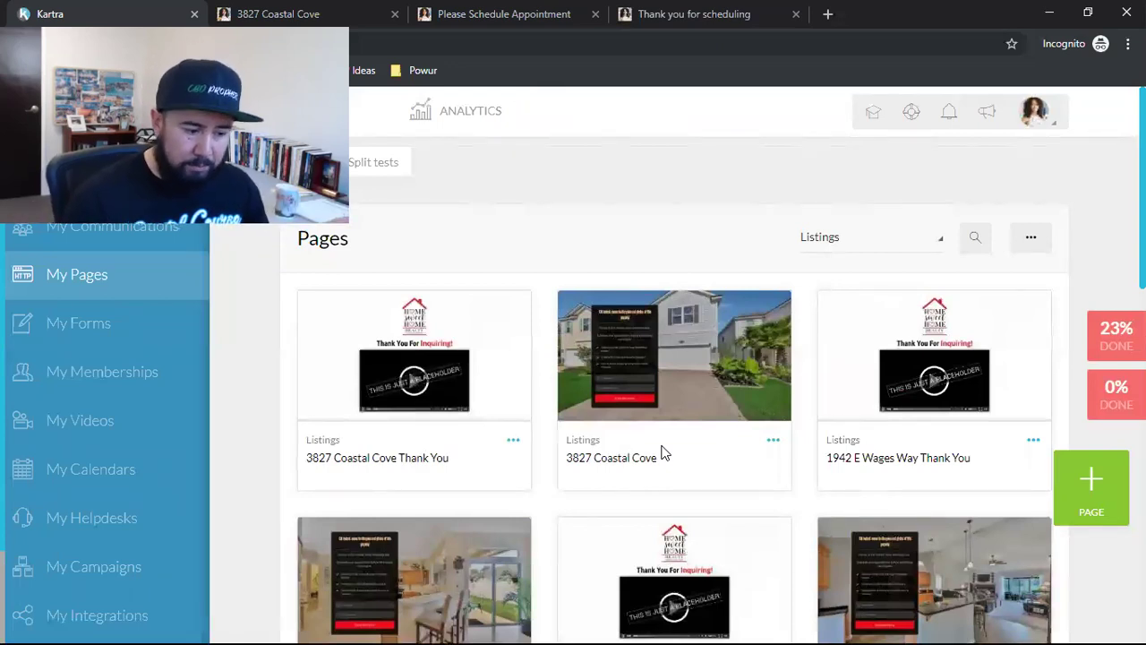
scroll(663, 452, down, 7)
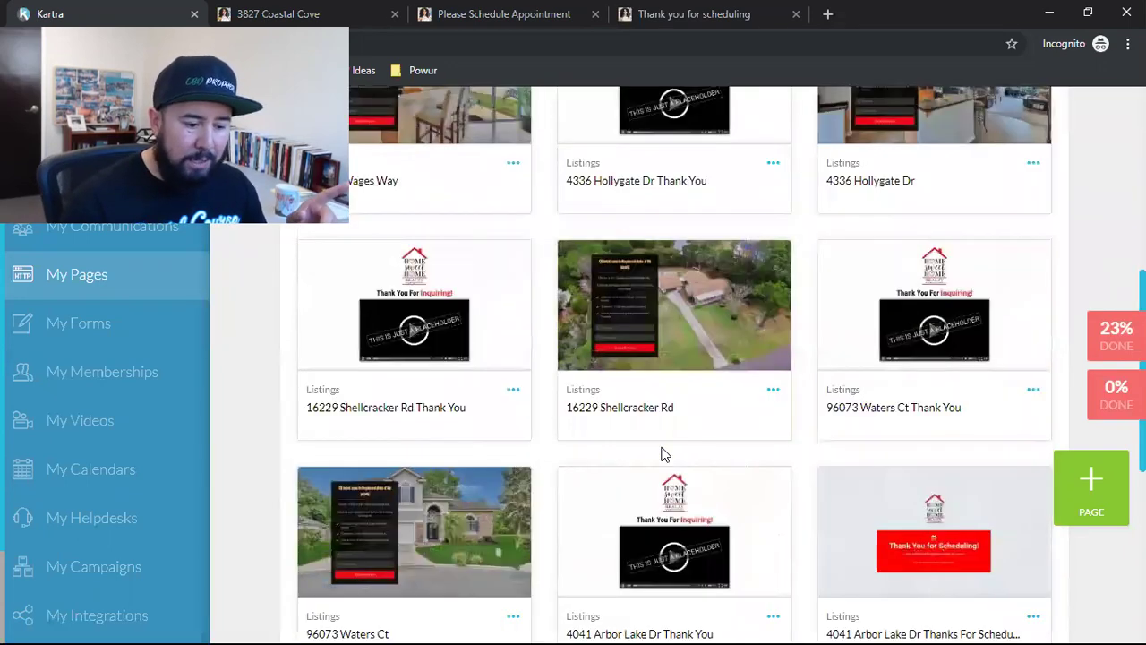
scroll(661, 457, down, 1)
scroll(383, 504, up, 1)
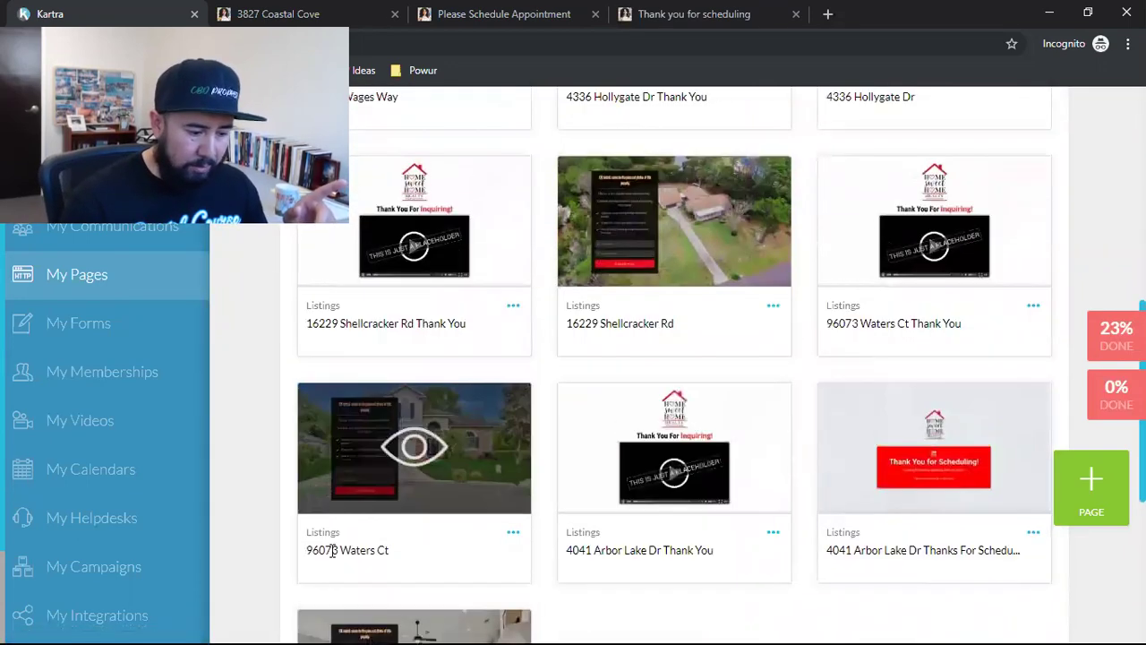
scroll(435, 540, down, 3)
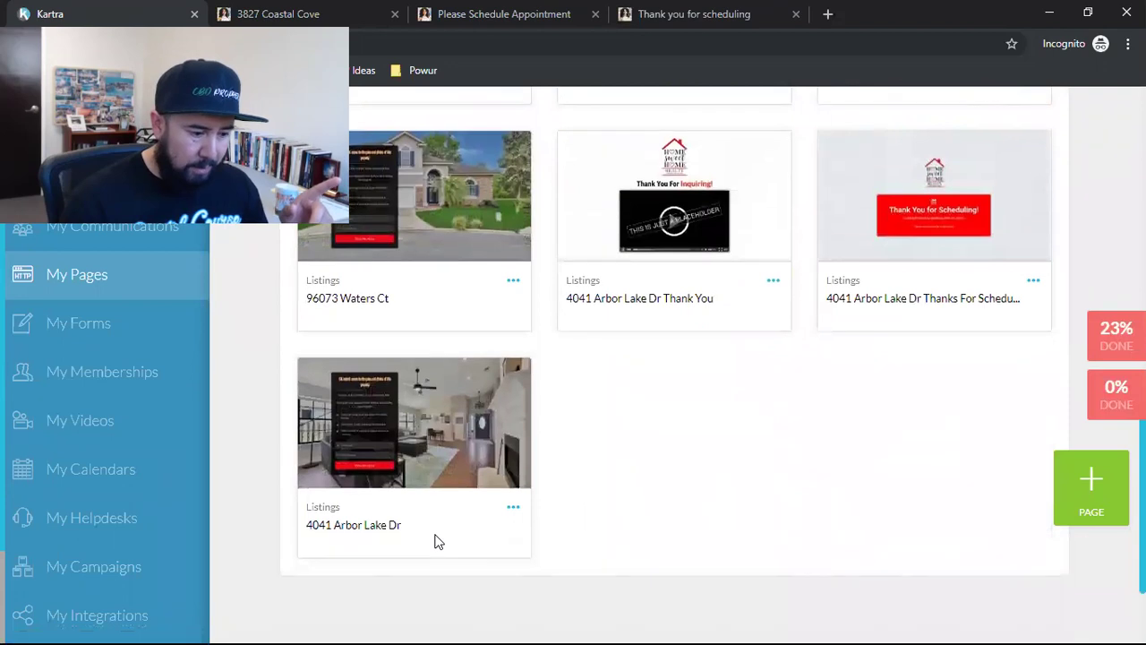
scroll(434, 542, up, 1)
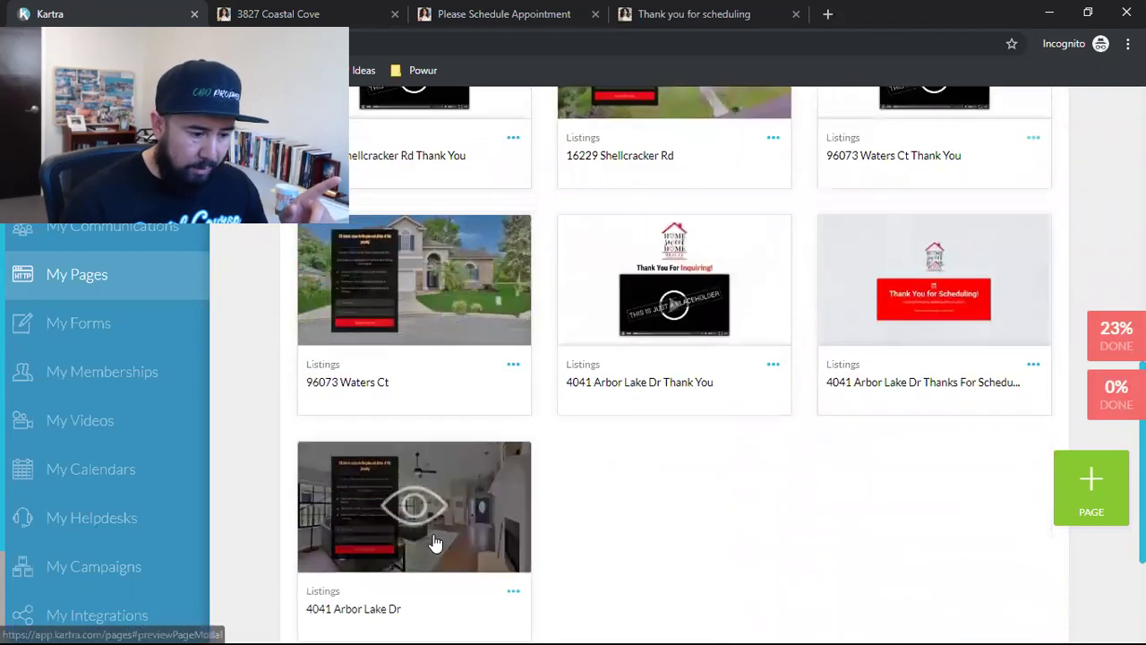
triple_click(333, 612)
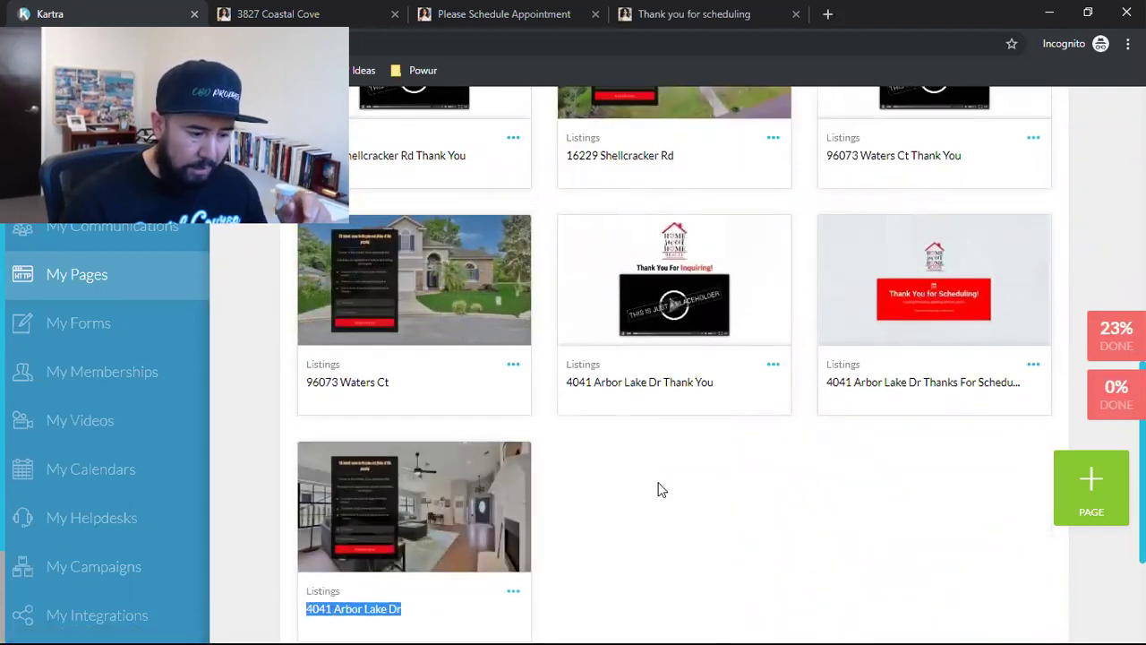
triple_click(629, 382)
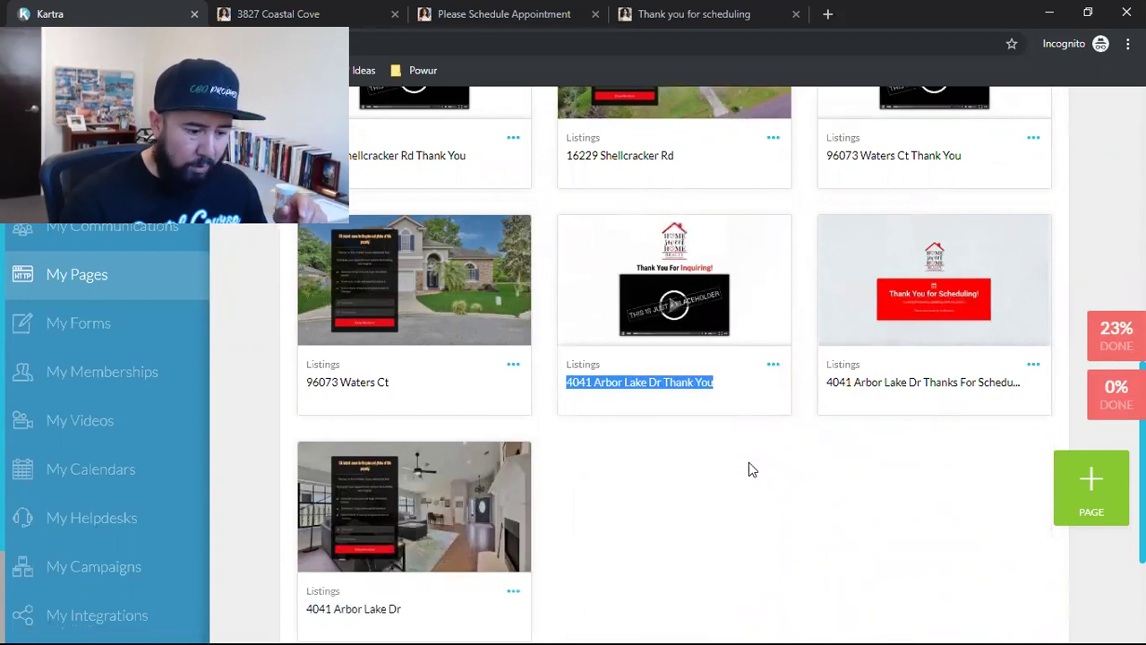
triple_click(940, 382)
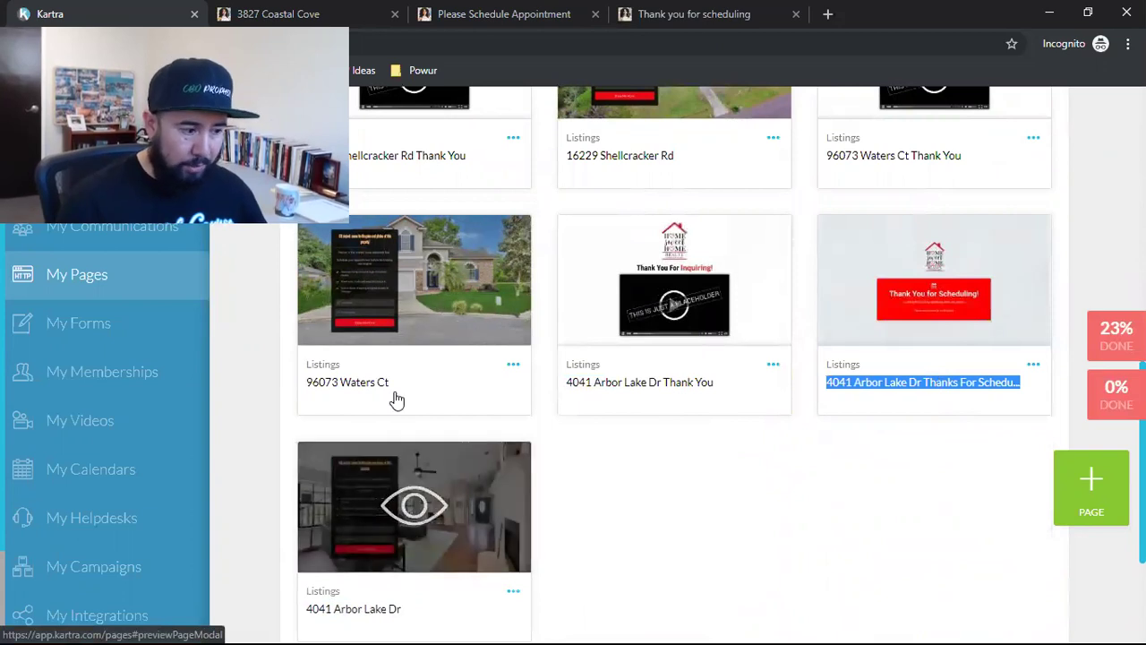
click(395, 13)
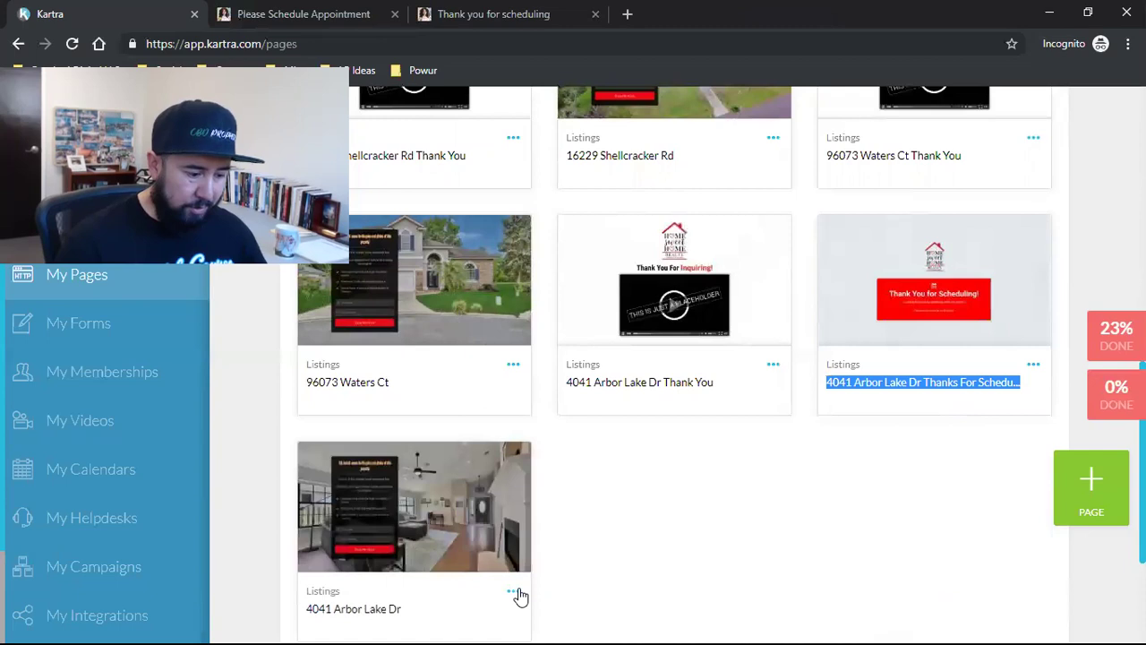
click(513, 590)
click(626, 554)
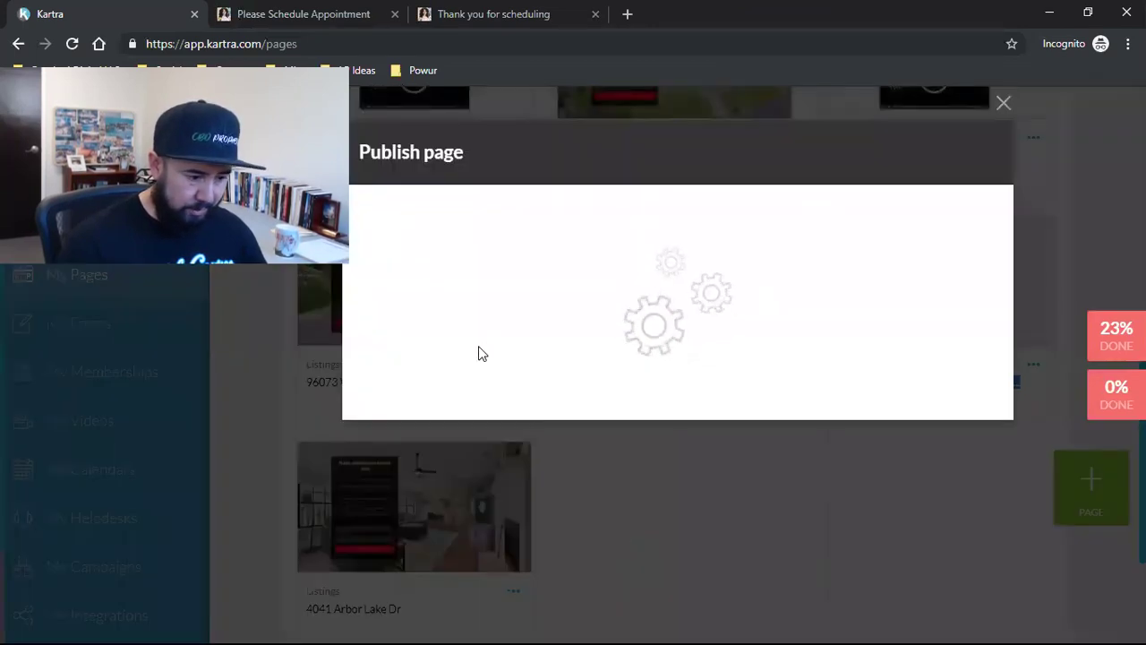
click(481, 356)
triple_click(468, 546)
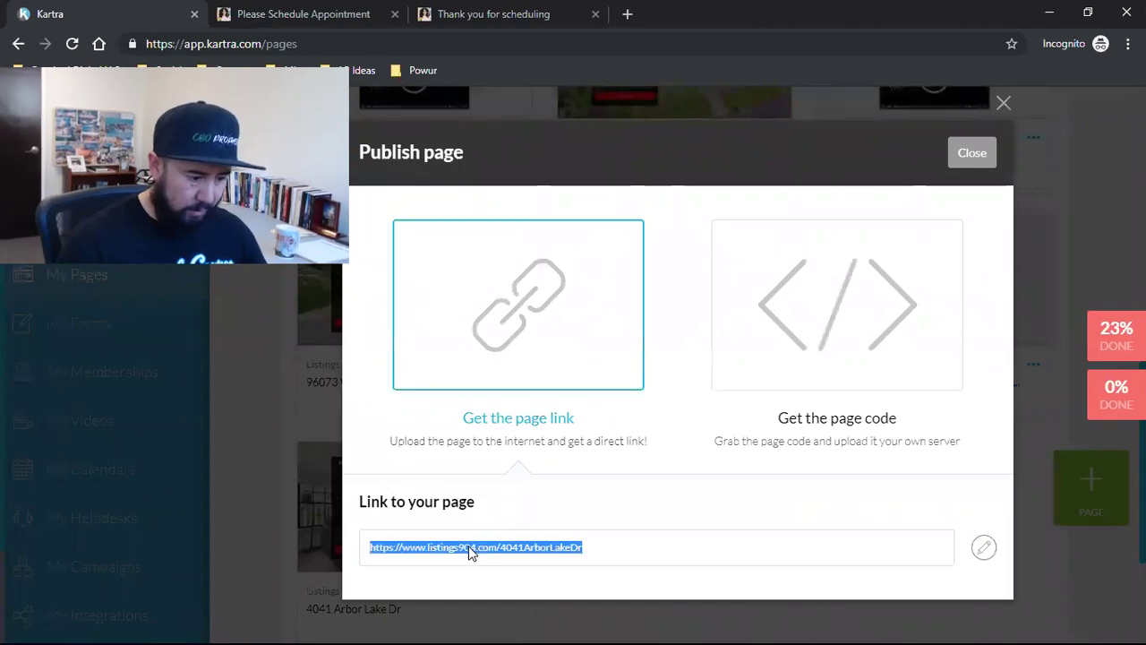
right_click(468, 547)
click(501, 559)
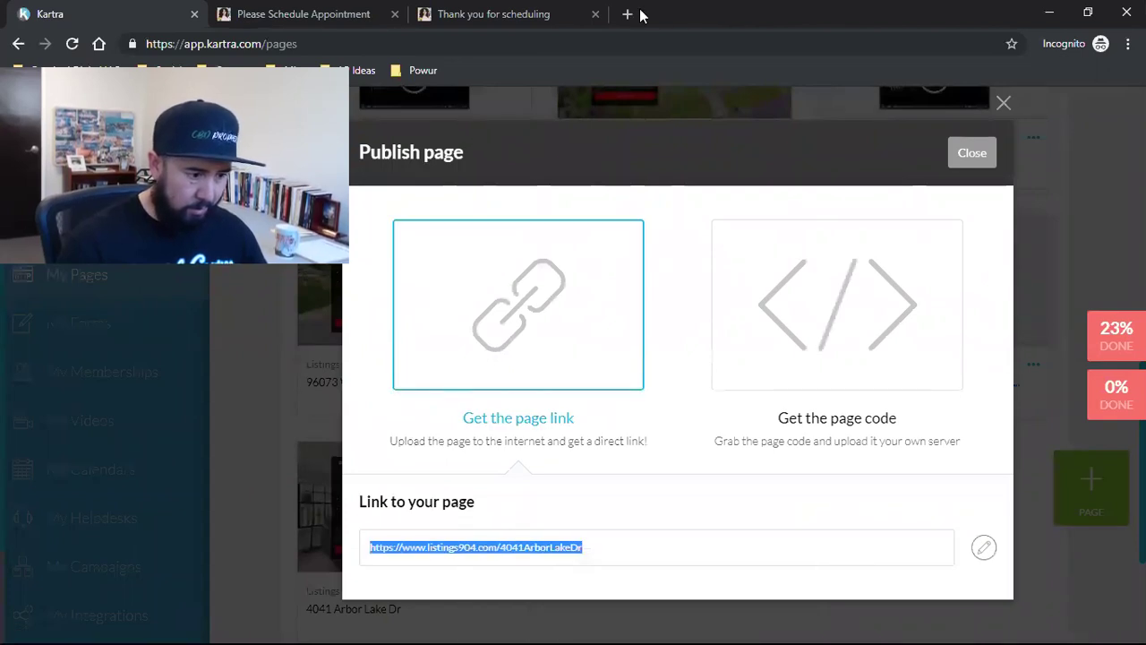
click(628, 14)
right_click(333, 44)
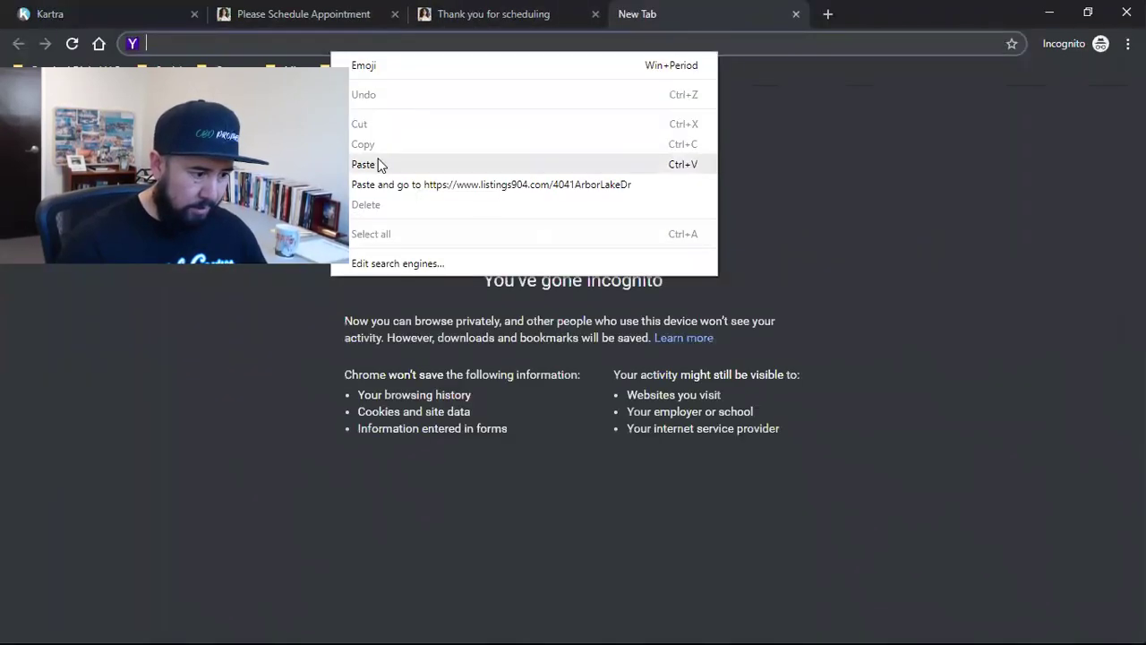
click(378, 164)
key(Return)
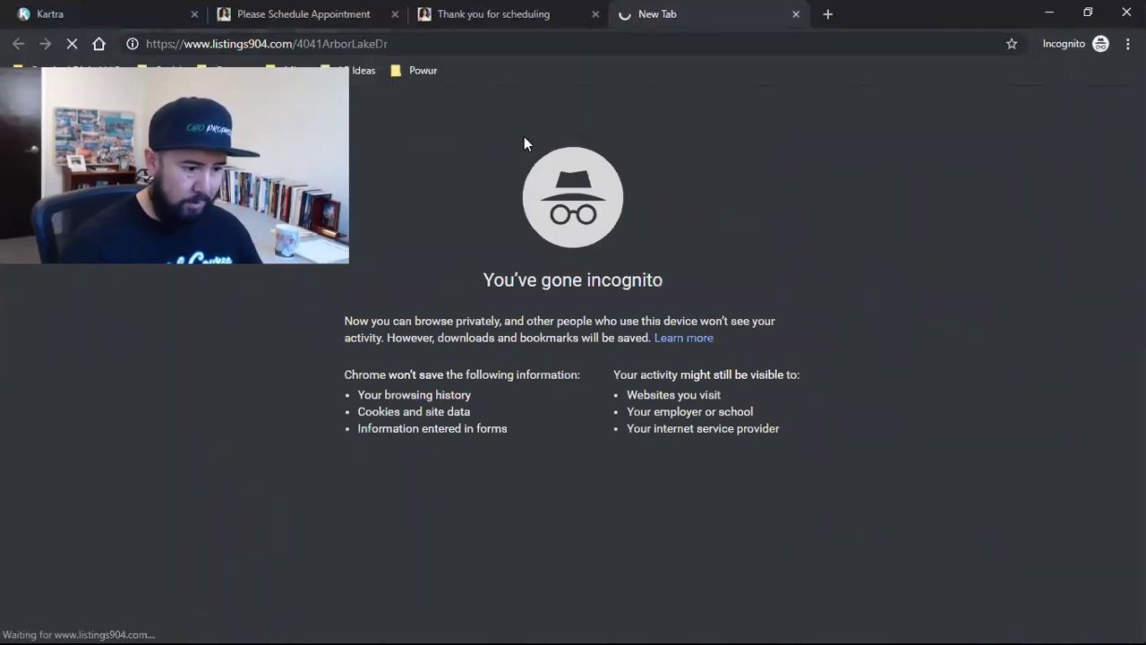
Step: Move the listing tab beside Kartra and review the live page's Get instant access opt-in form
drag(672, 15, 328, 15)
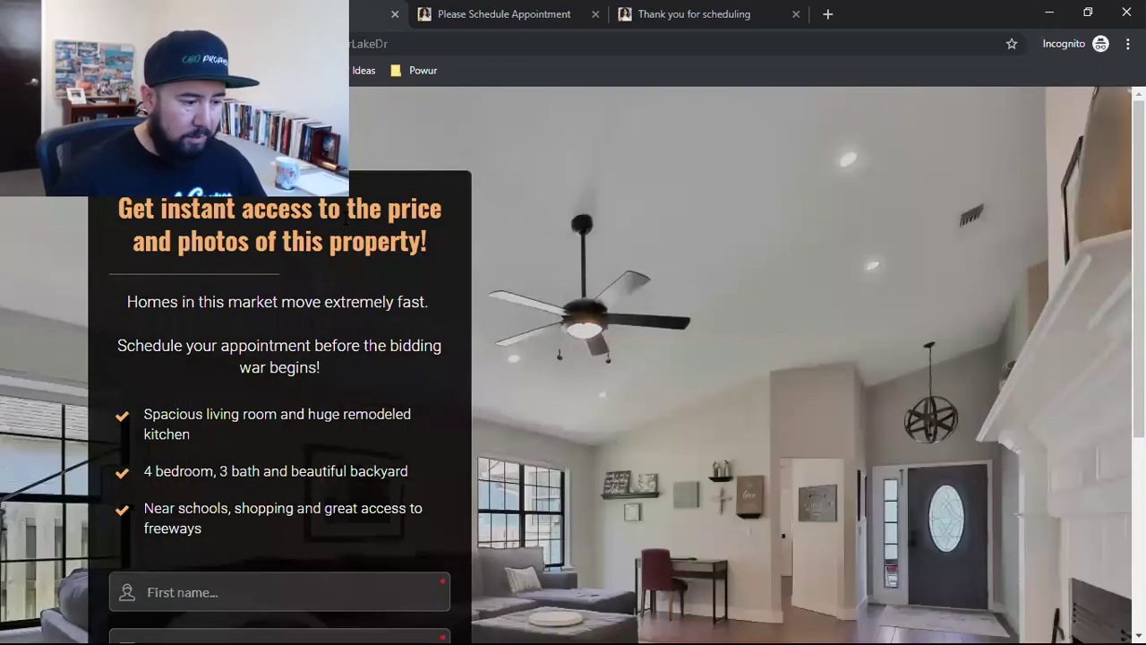
scroll(808, 290, down, 3)
scroll(823, 342, up, 3)
scroll(754, 342, down, 3)
scroll(790, 439, up, 3)
scroll(790, 439, down, 3)
scroll(791, 439, up, 3)
scroll(778, 412, down, 3)
scroll(873, 420, up, 3)
scroll(873, 419, down, 3)
scroll(770, 421, up, 3)
scroll(732, 421, down, 3)
scroll(731, 420, up, 3)
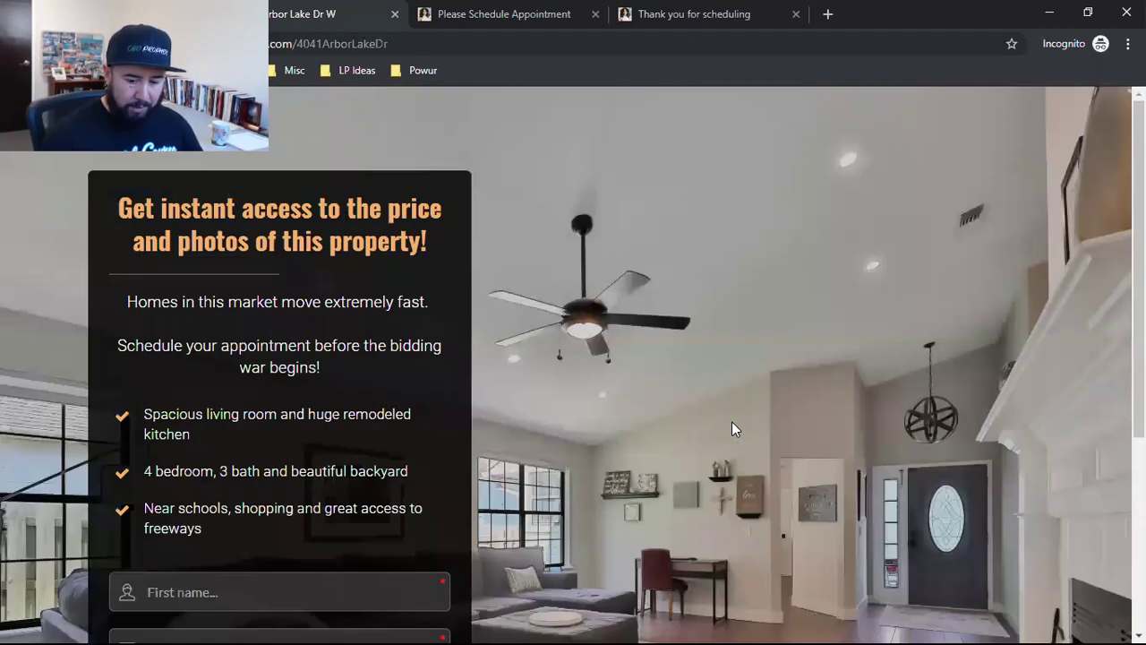
scroll(728, 422, down, 3)
scroll(674, 399, up, 3)
scroll(683, 426, down, 3)
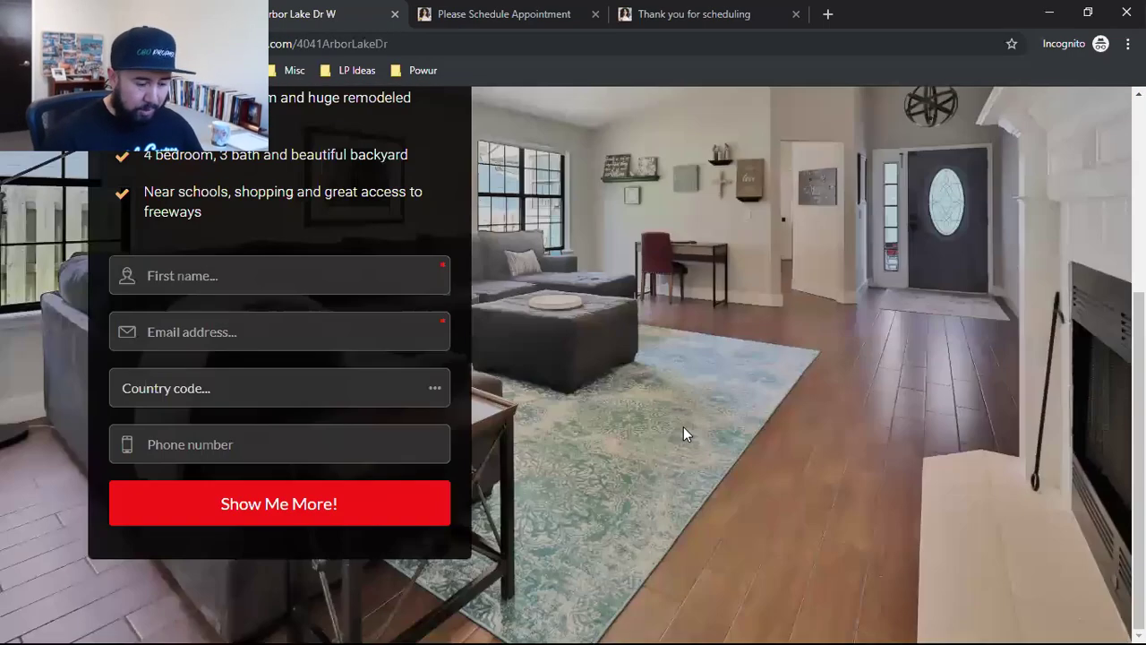
scroll(709, 397, up, 3)
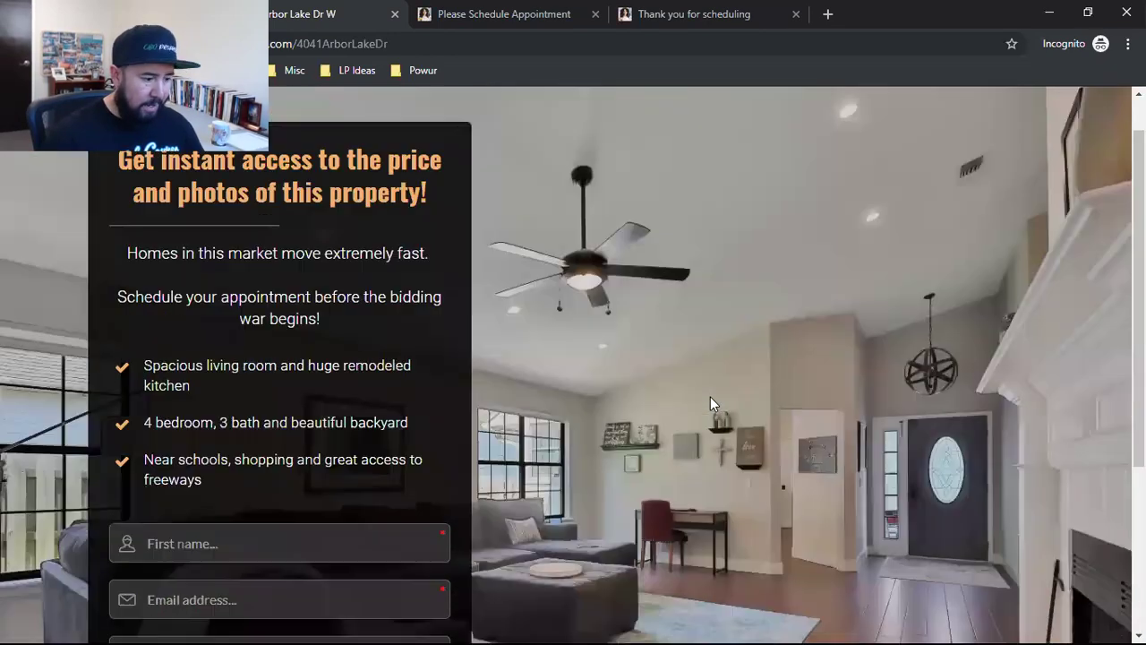
drag(121, 207, 417, 234)
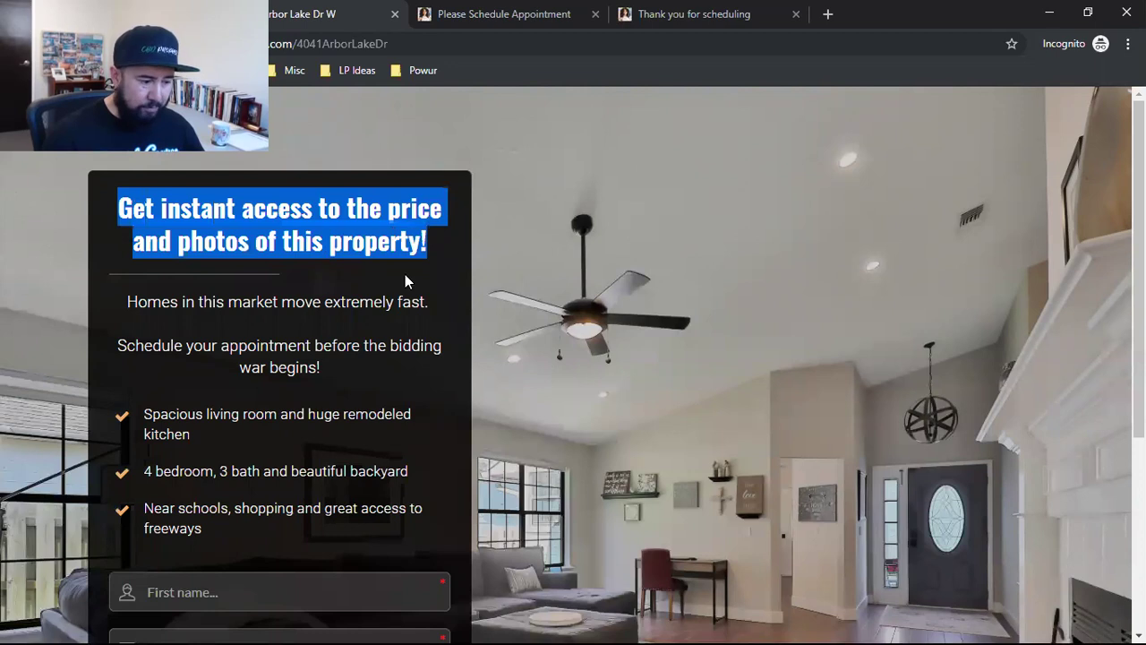
click(405, 274)
scroll(403, 309, down, 1)
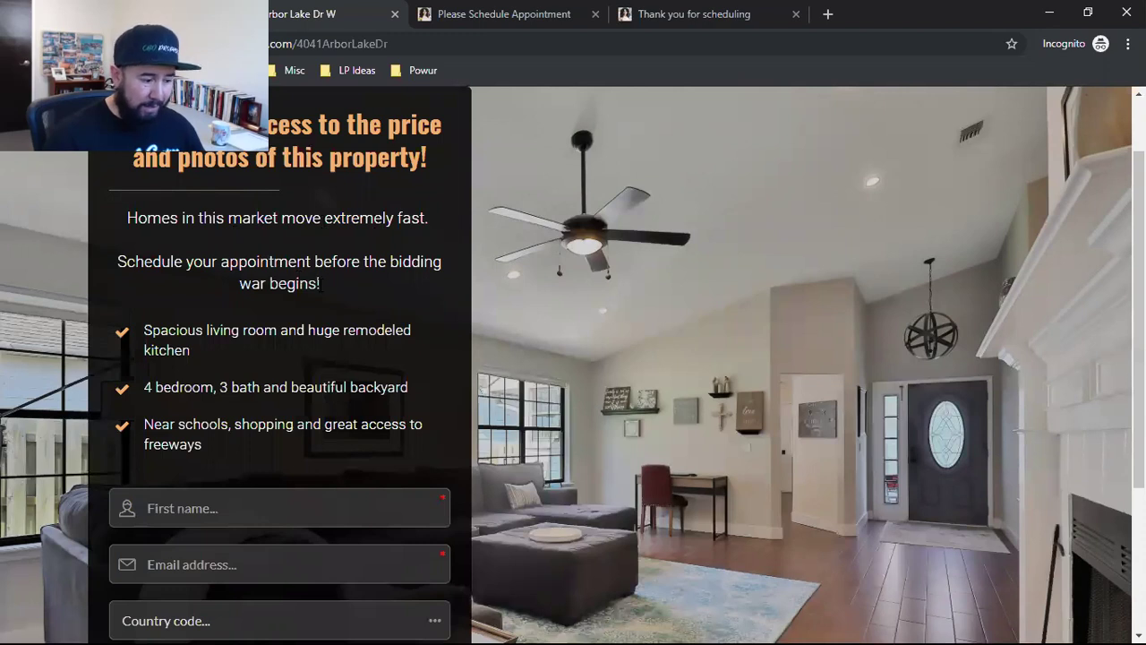
scroll(196, 269, down, 1)
scroll(220, 354, down, 1)
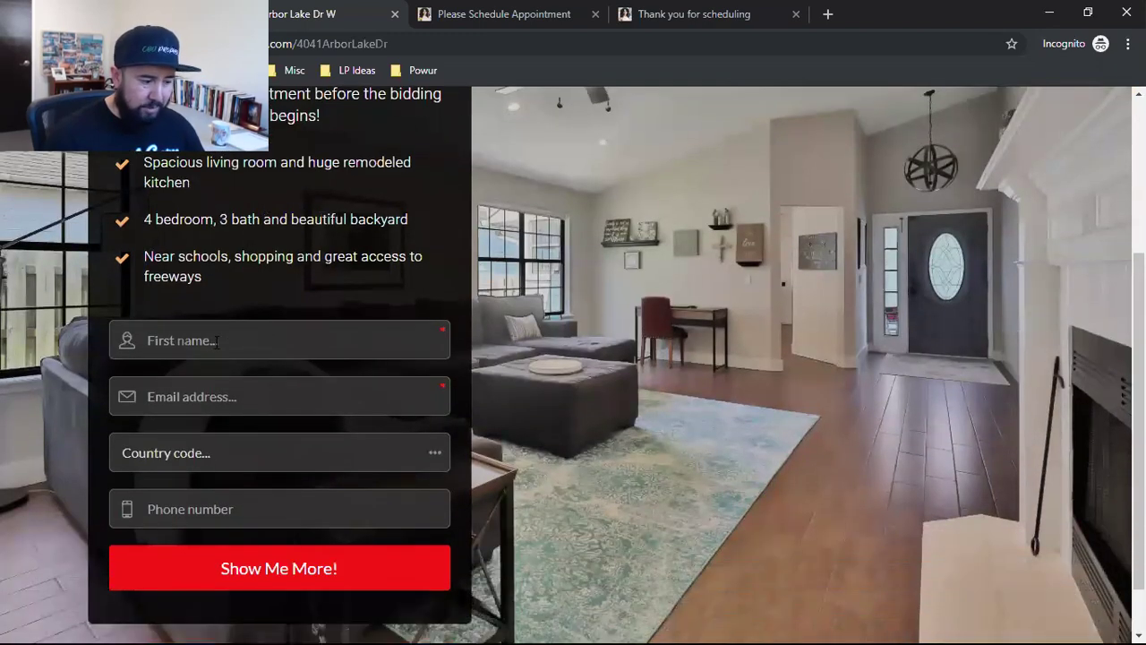
scroll(286, 395, down, 1)
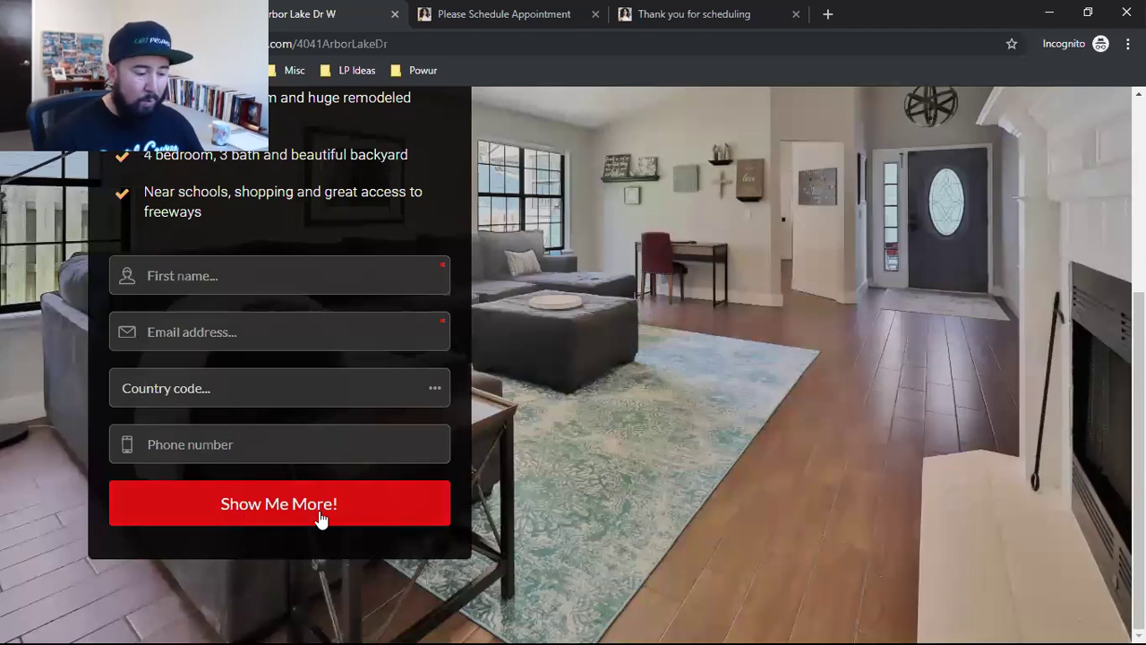
Step: Review the Thank You For Inquiring! page and follow its Schedule Call or Private Showing button
click(488, 9)
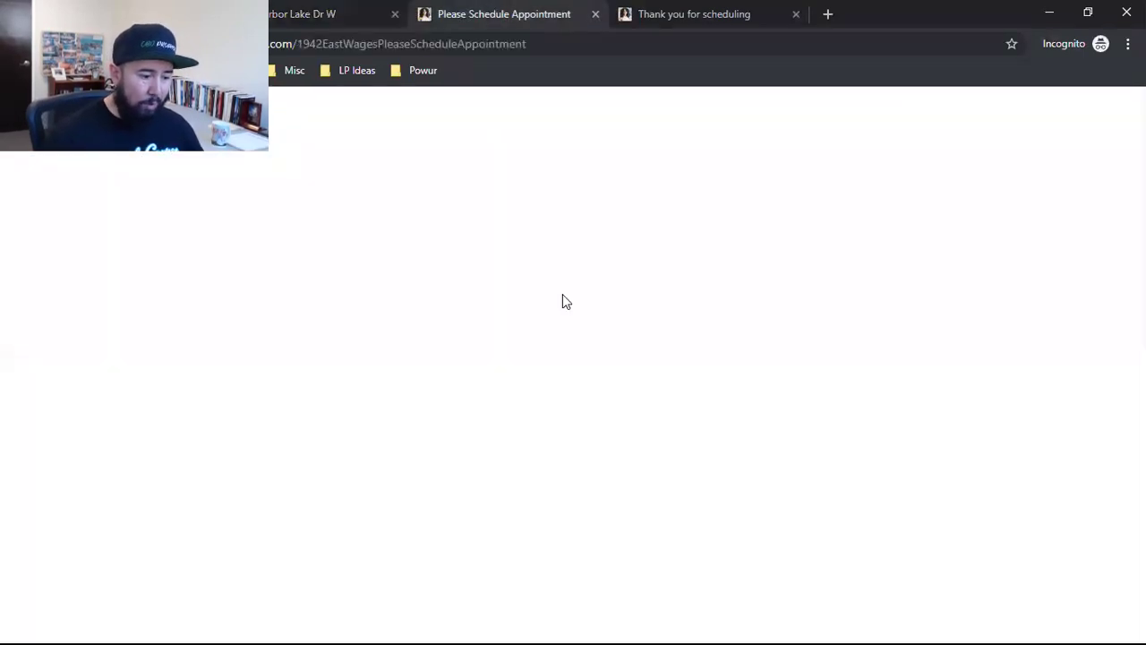
triple_click(565, 390)
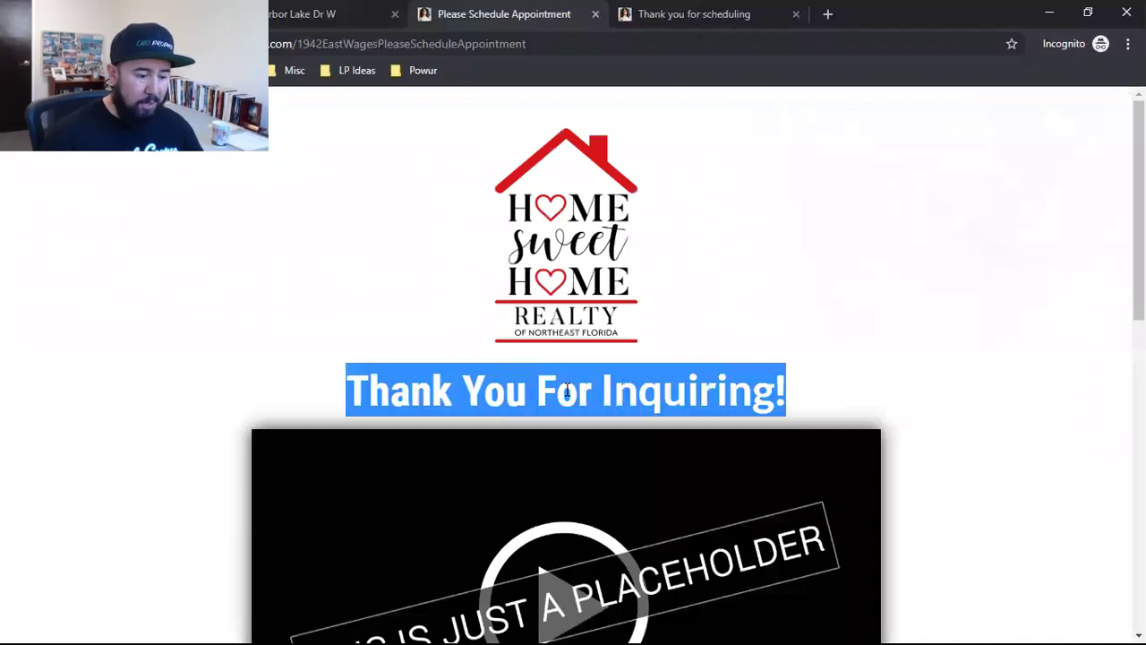
scroll(908, 394, down, 3)
scroll(626, 213, down, 1)
scroll(566, 379, up, 2)
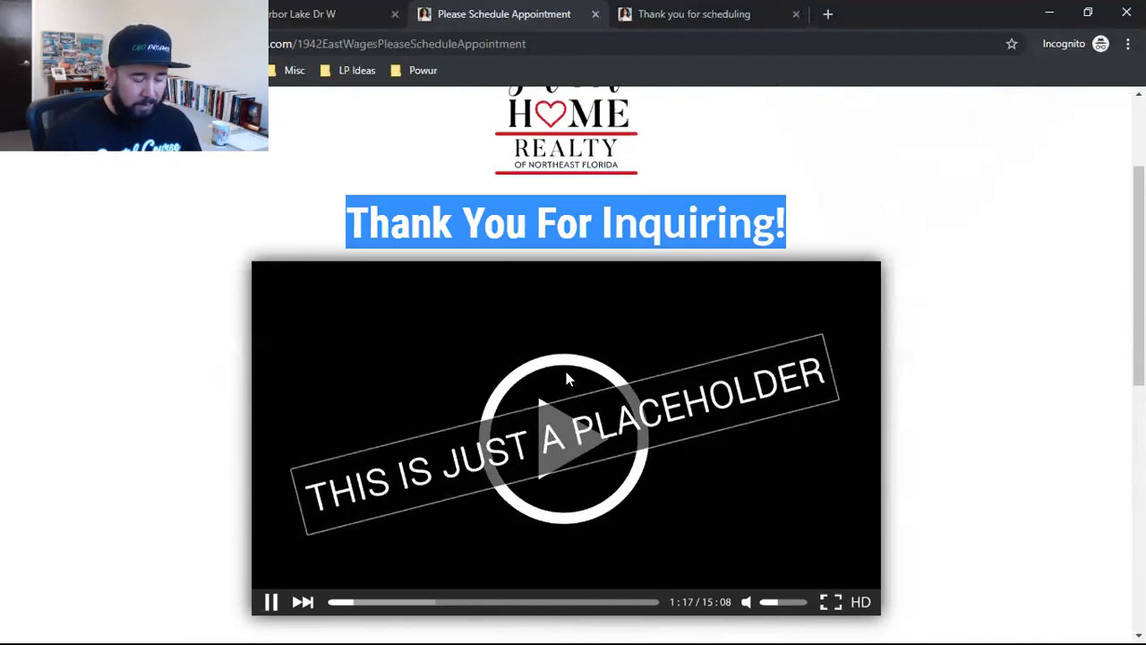
scroll(566, 377, down, 1)
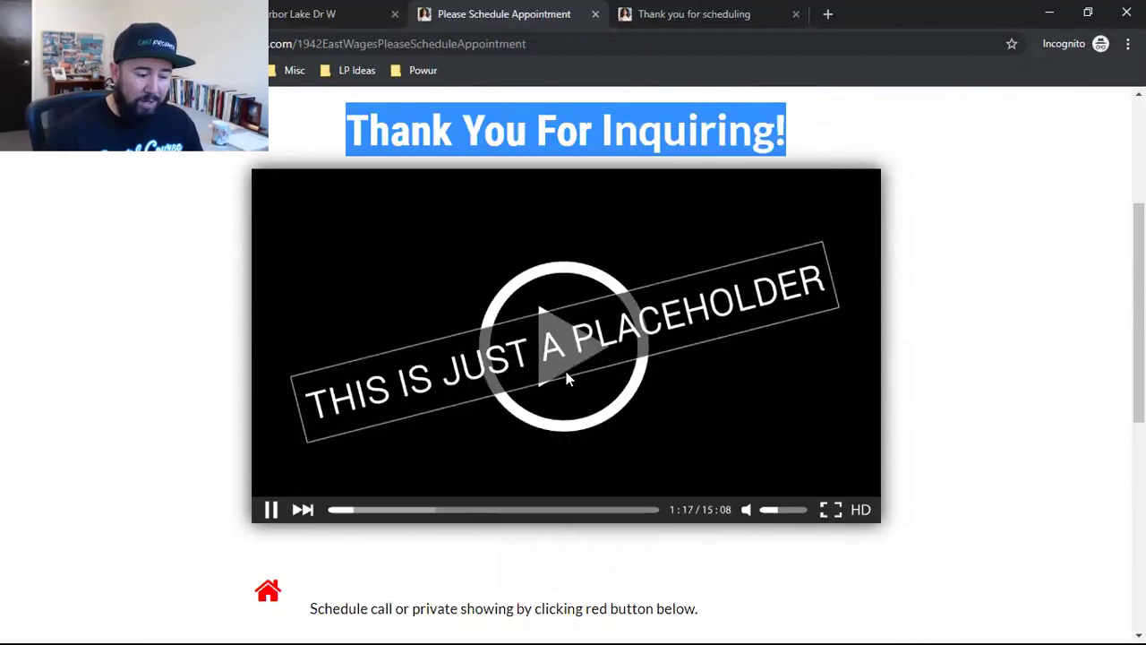
scroll(565, 374, down, 5)
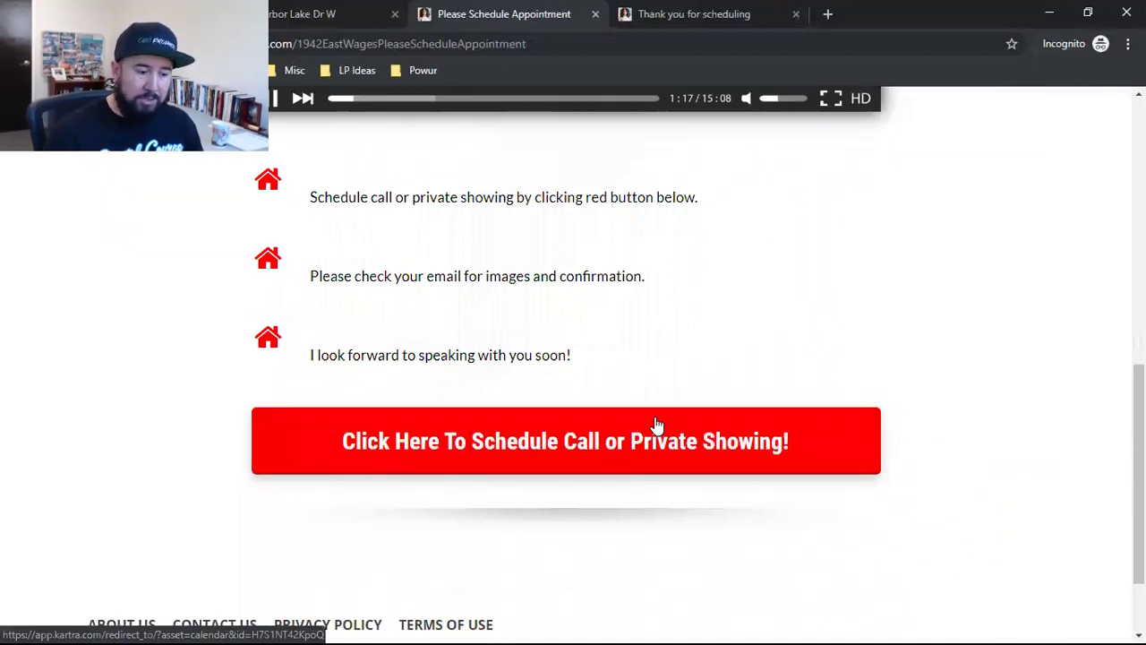
scroll(649, 419, up, 2)
scroll(648, 419, down, 3)
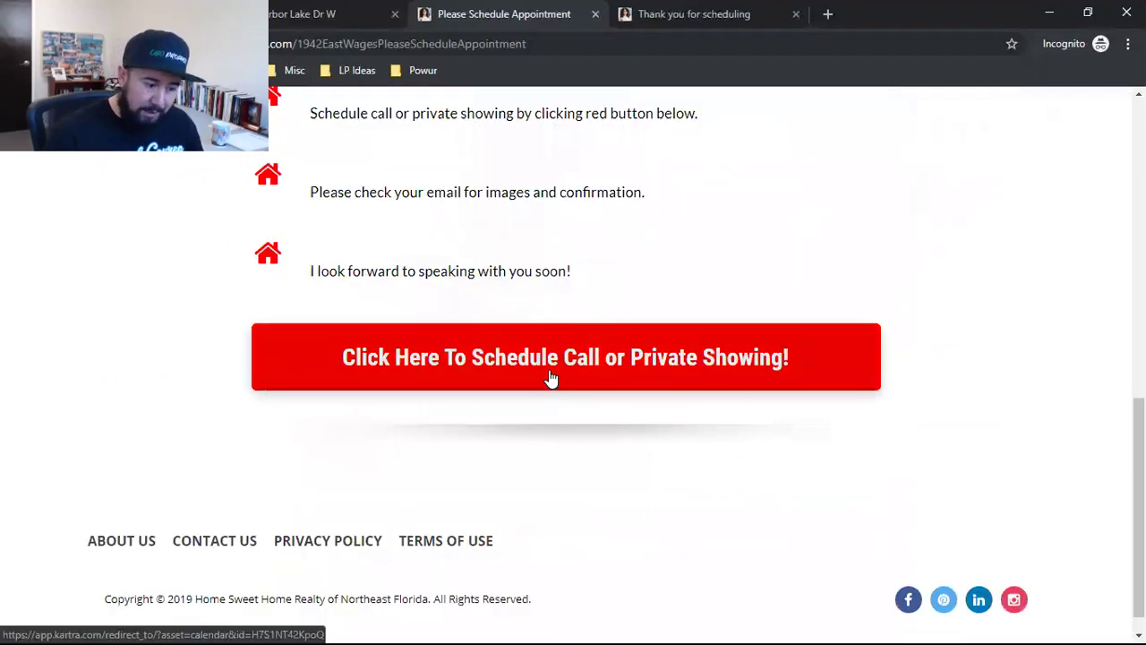
click(550, 379)
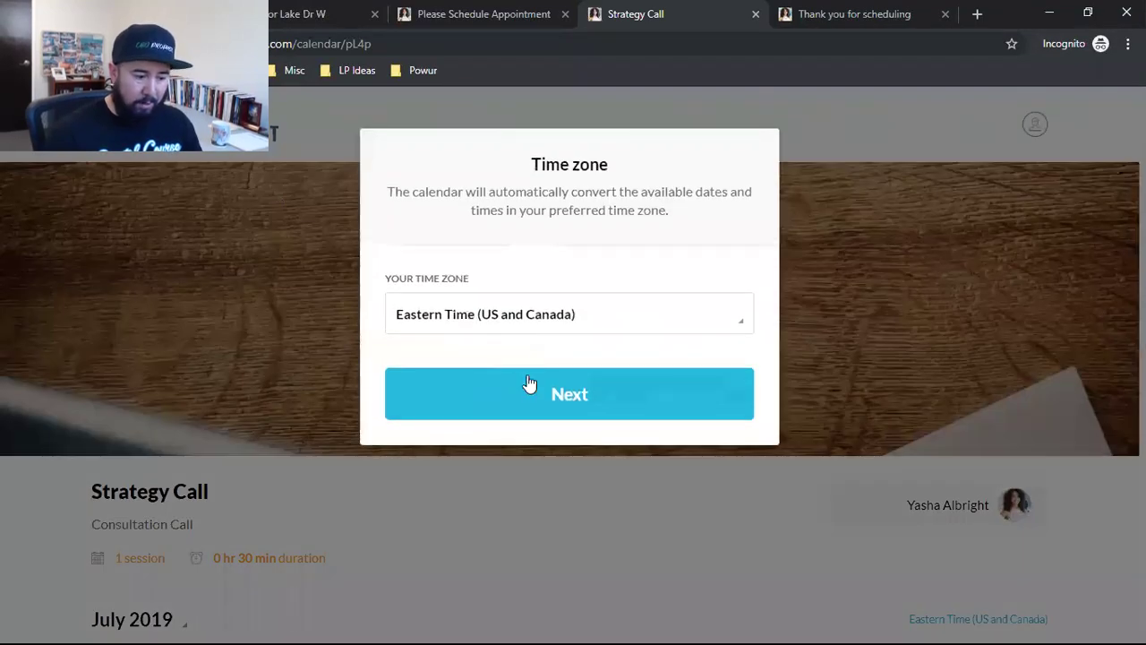
Step: Book the Thu 11 Jul 09:05 Strategy Call slot in Eastern Time, then view the Thank You for Scheduling tab
scroll(529, 389, down, 4)
click(503, 385)
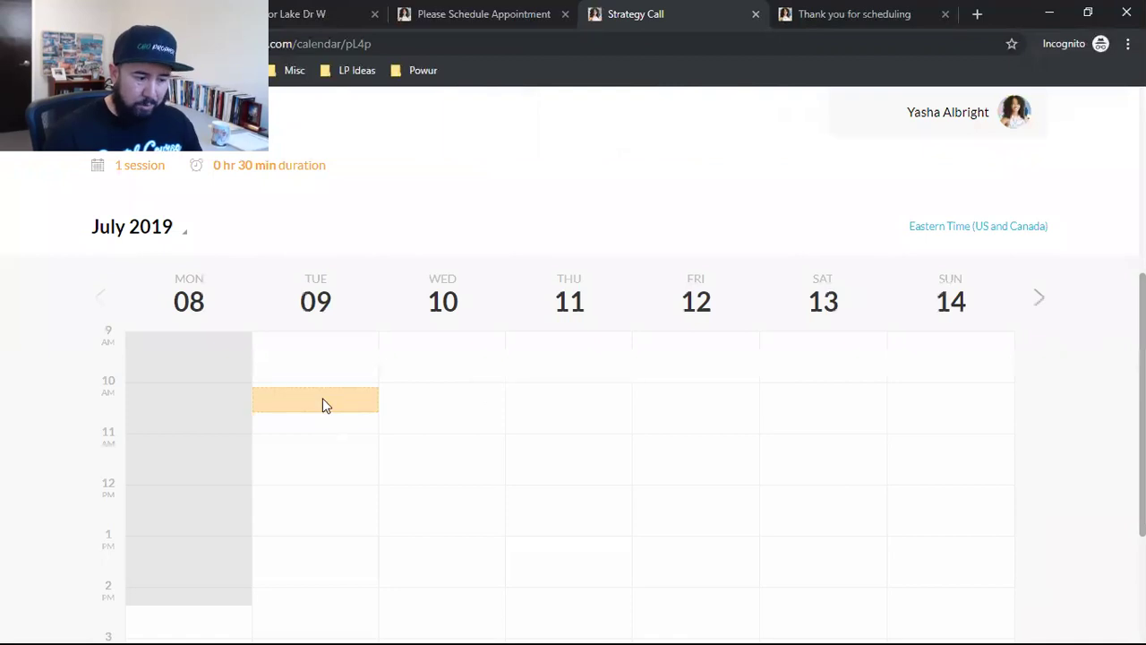
scroll(324, 431, up, 1)
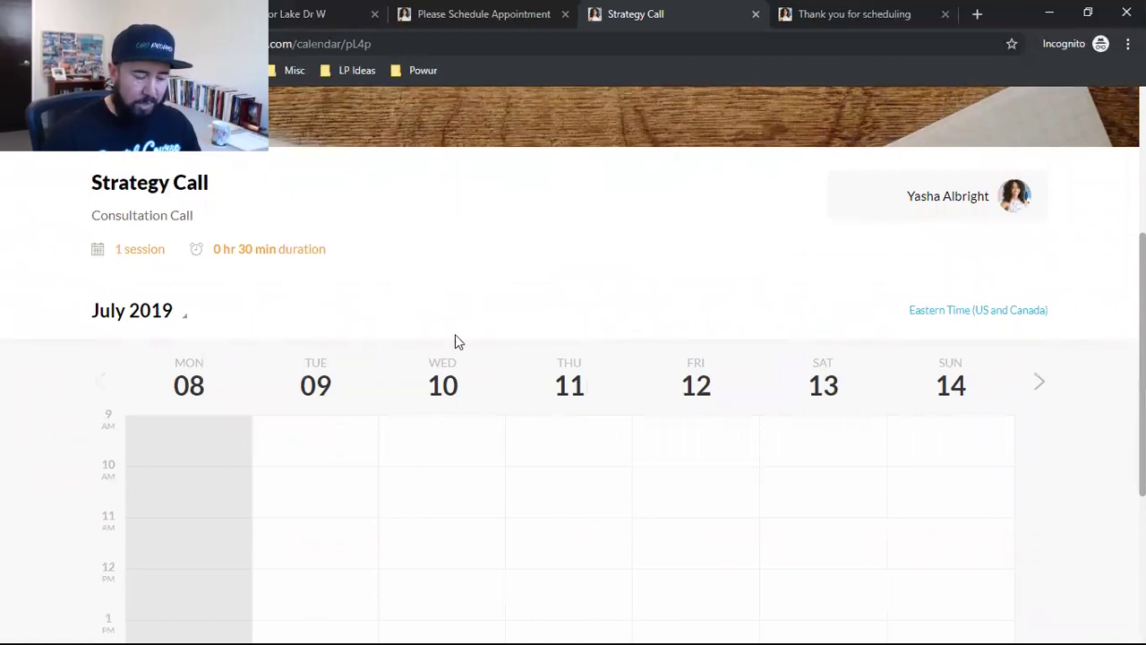
click(576, 430)
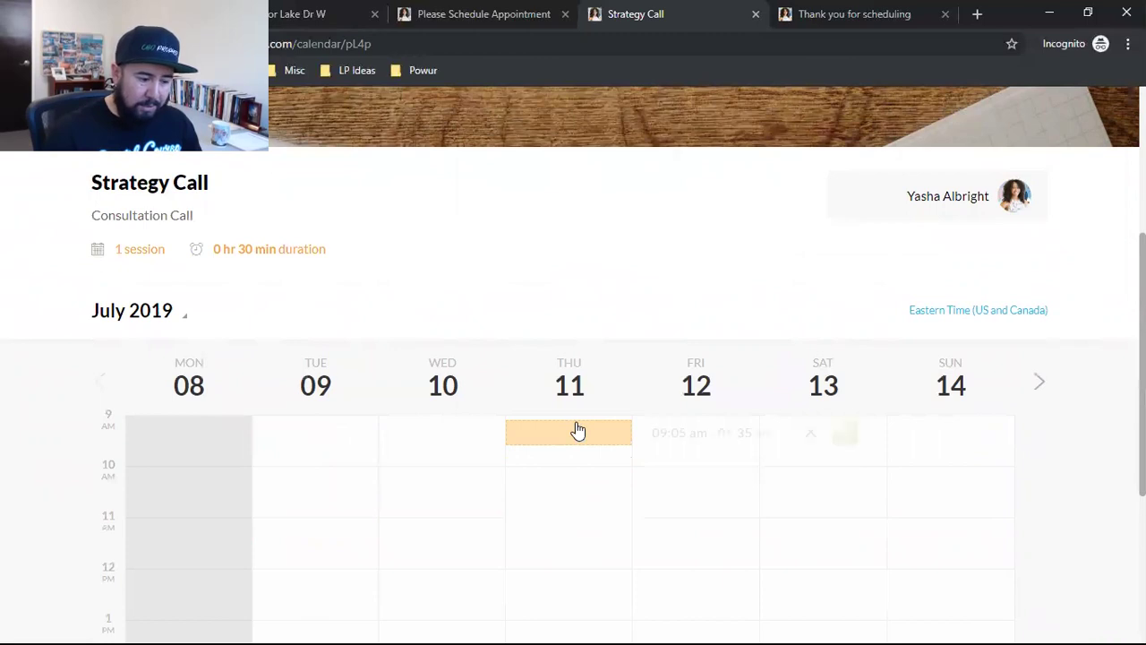
click(846, 434)
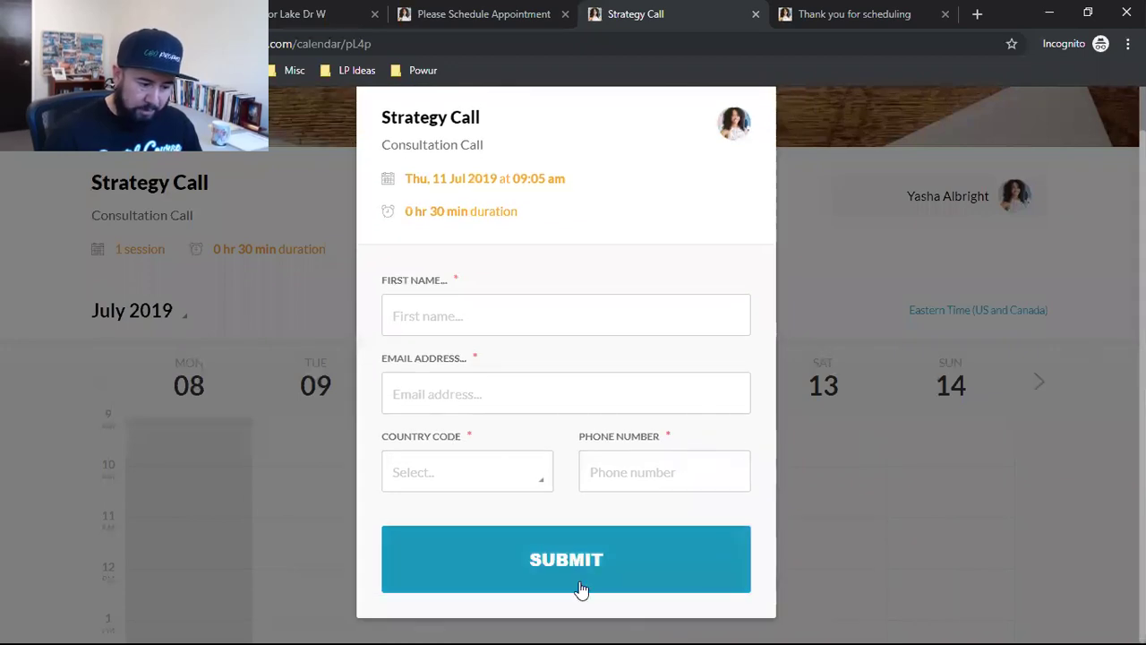
click(816, 11)
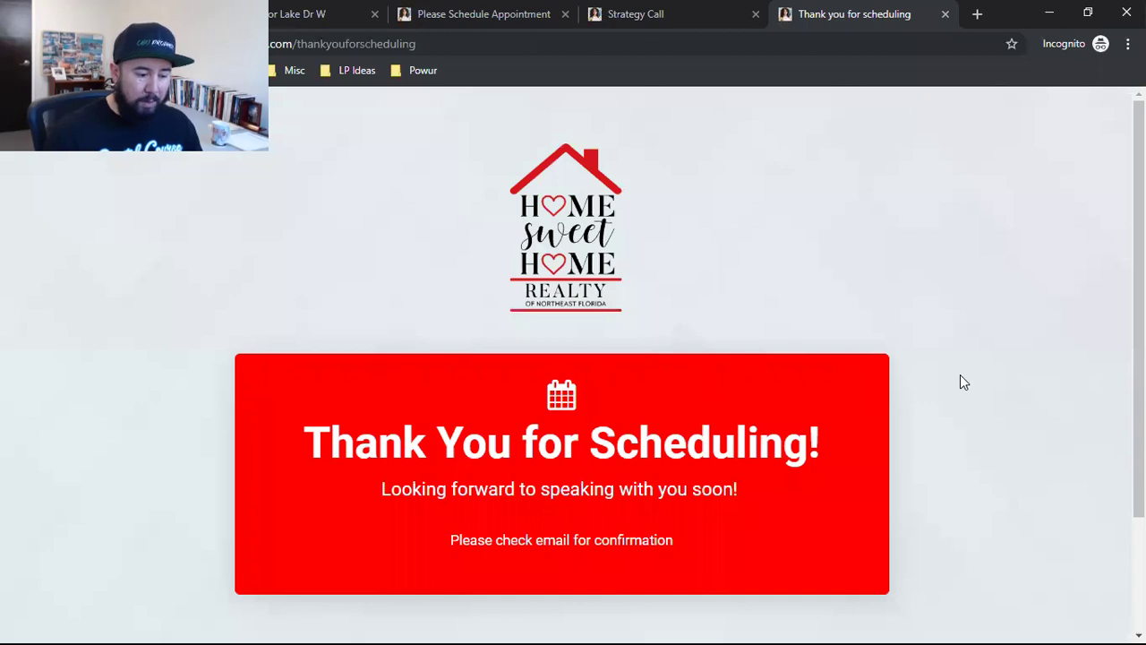
scroll(960, 374, down, 1)
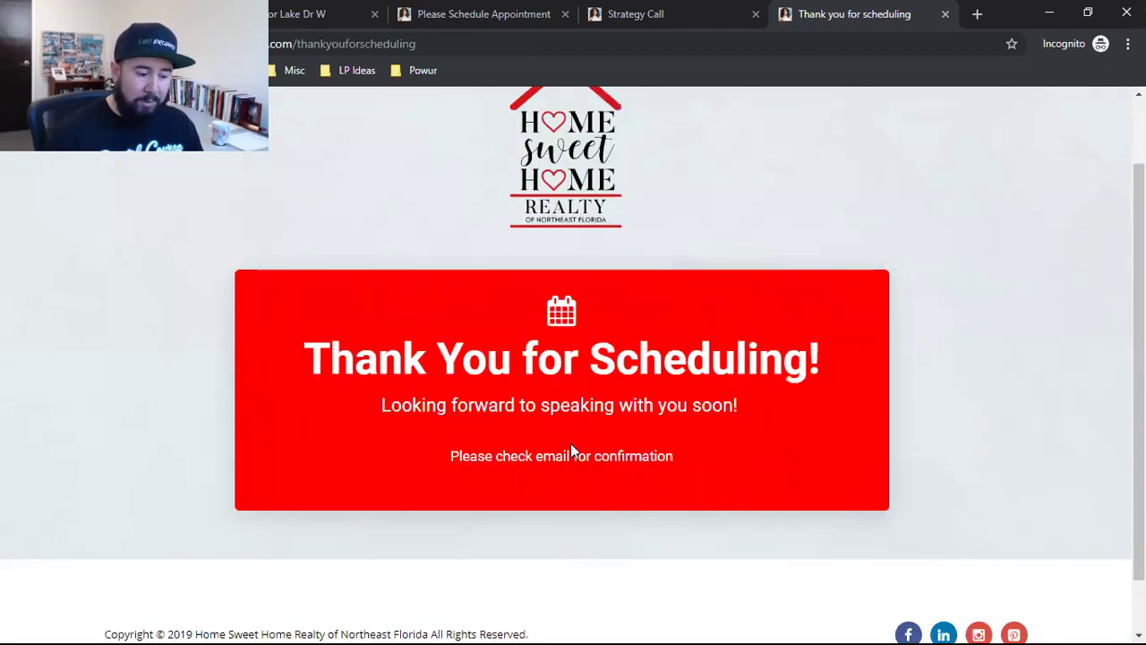
scroll(693, 449, down, 1)
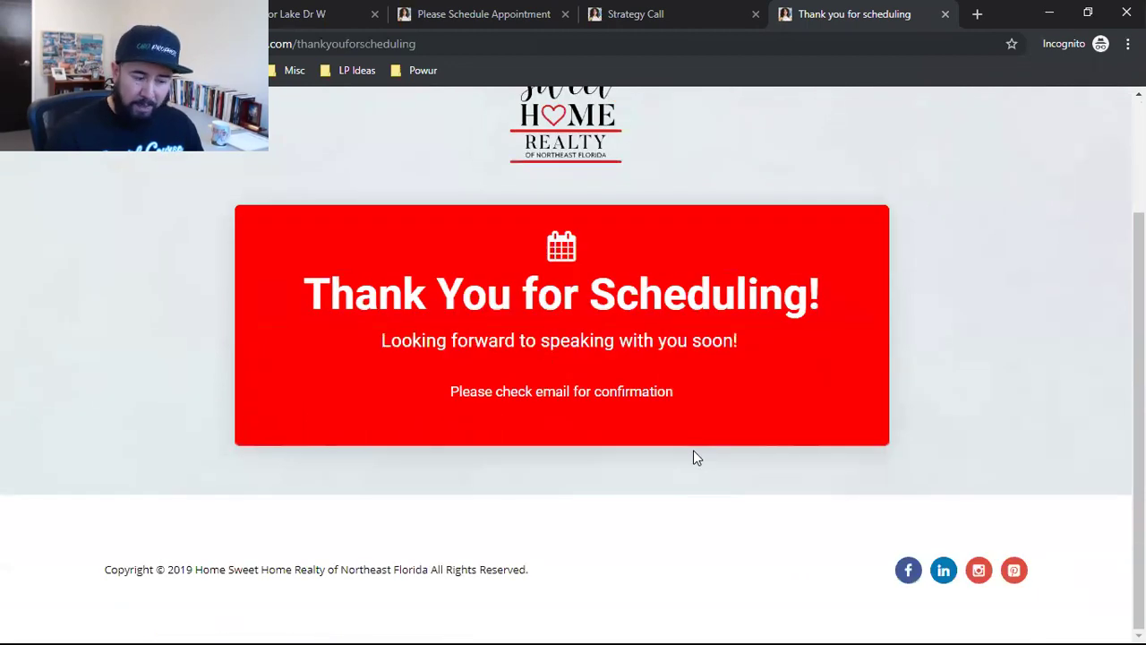
scroll(696, 458, up, 2)
click(340, 11)
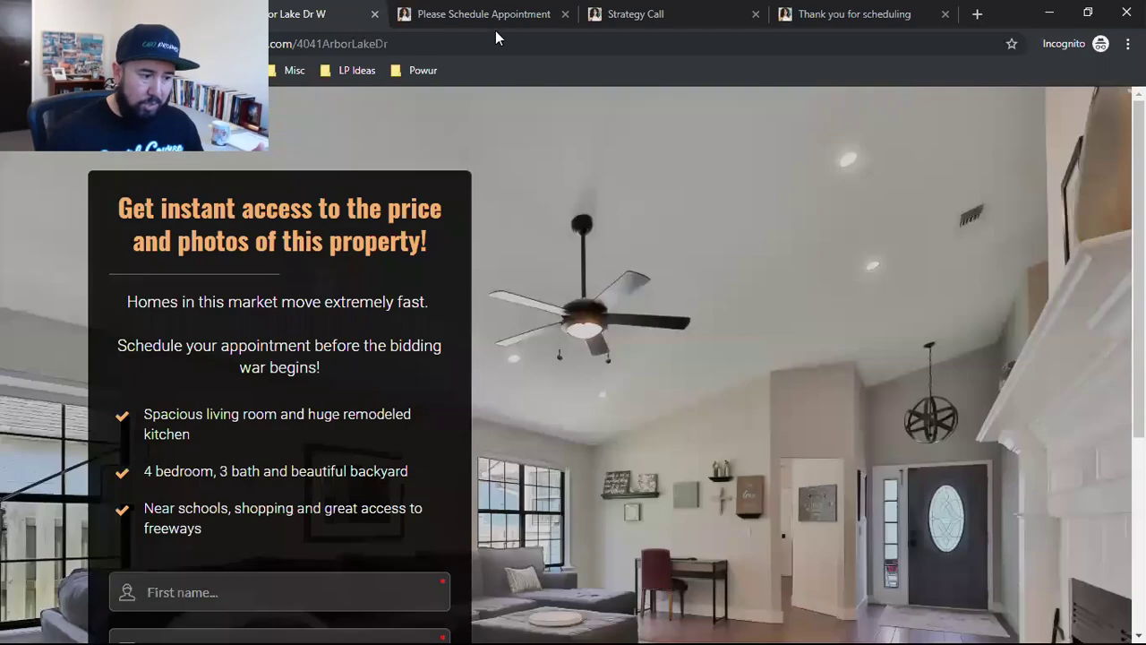
Step: Scroll through the Please Schedule Appointment page to review it
click(455, 8)
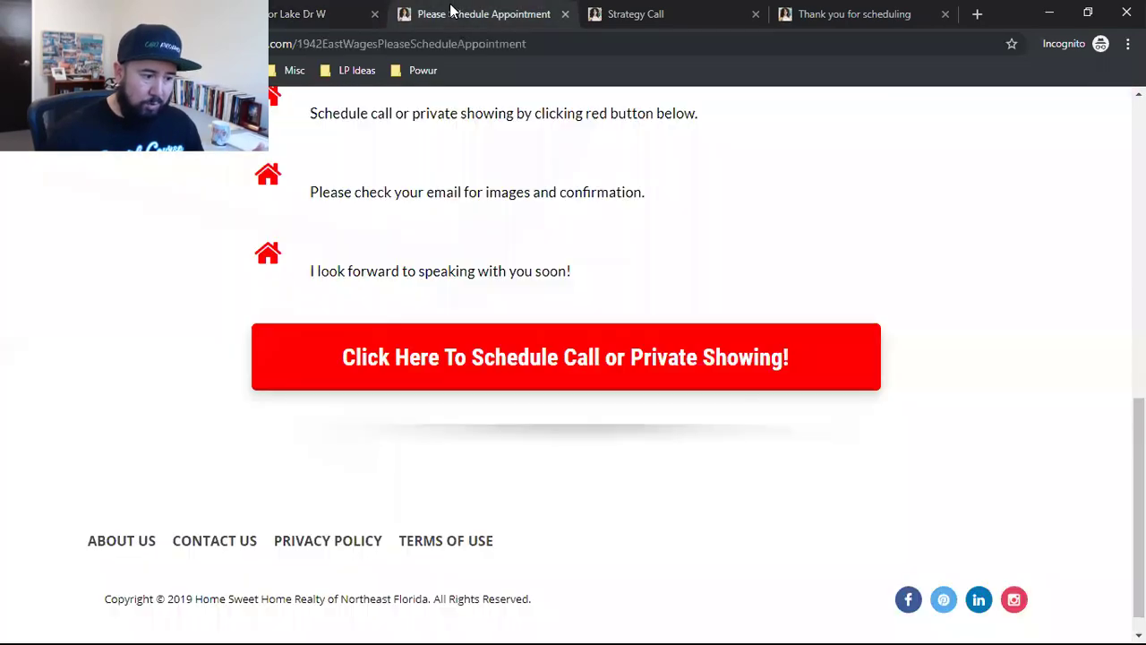
scroll(668, 399, up, 5)
scroll(667, 397, down, 3)
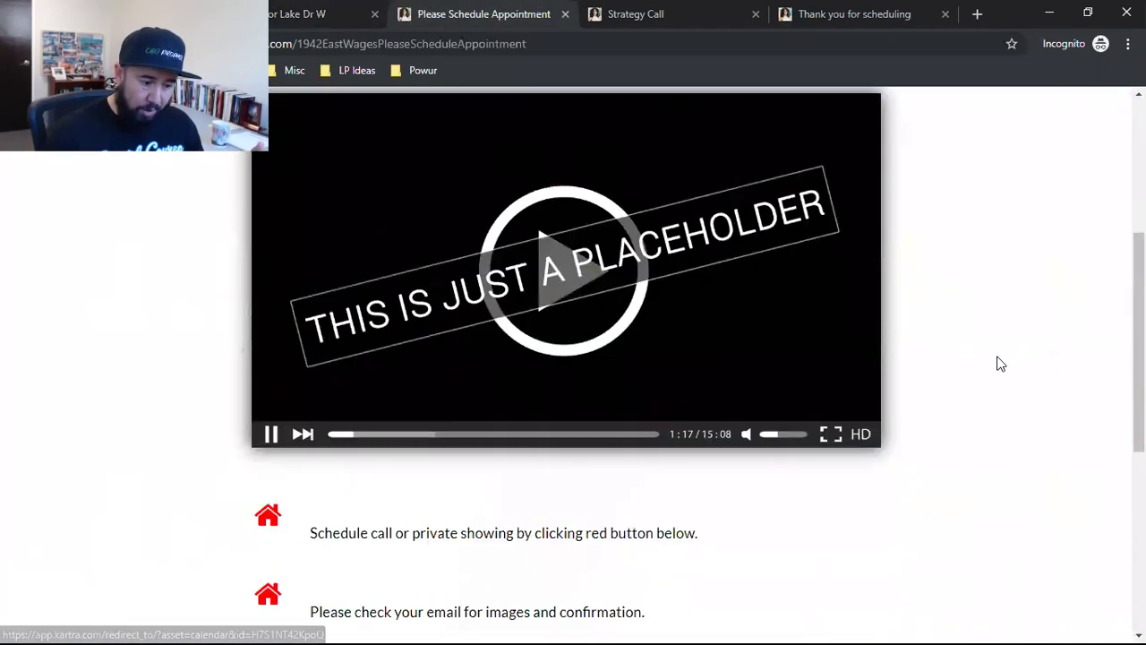
scroll(997, 364, up, 2)
scroll(946, 480, up, 1)
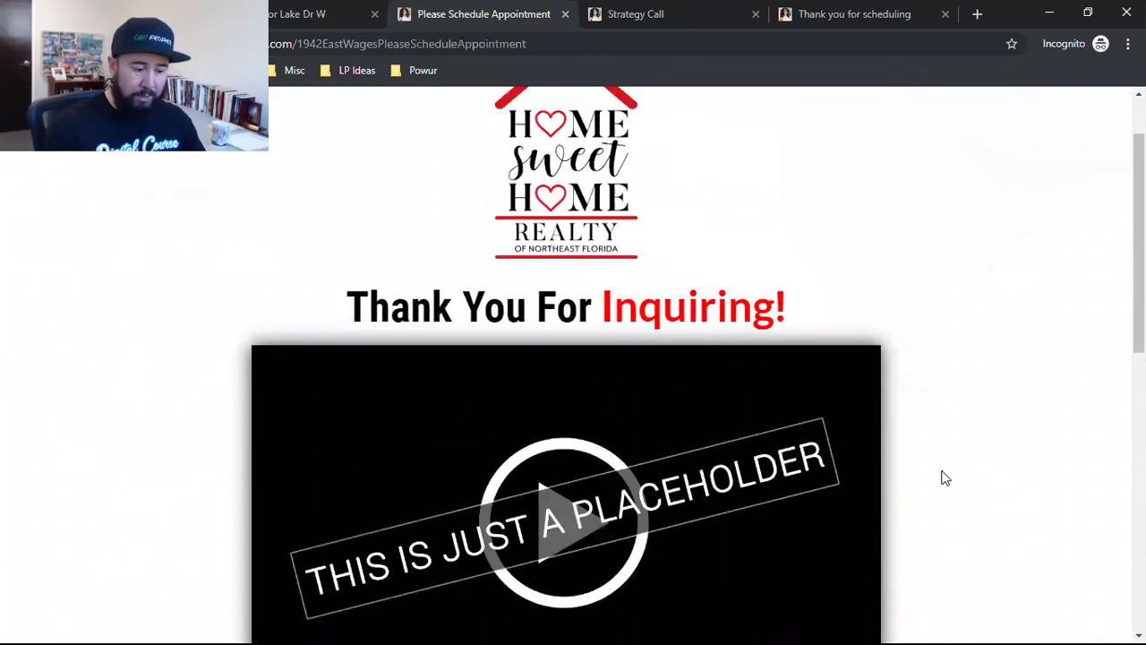
scroll(895, 447, down, 1)
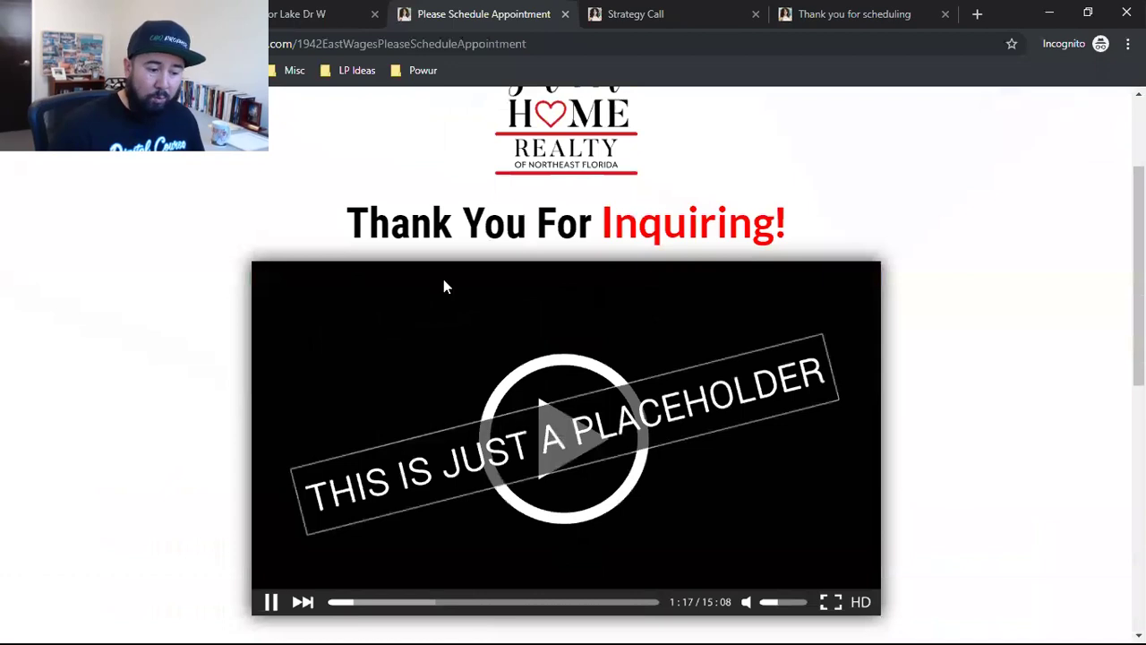
scroll(817, 460, down, 1)
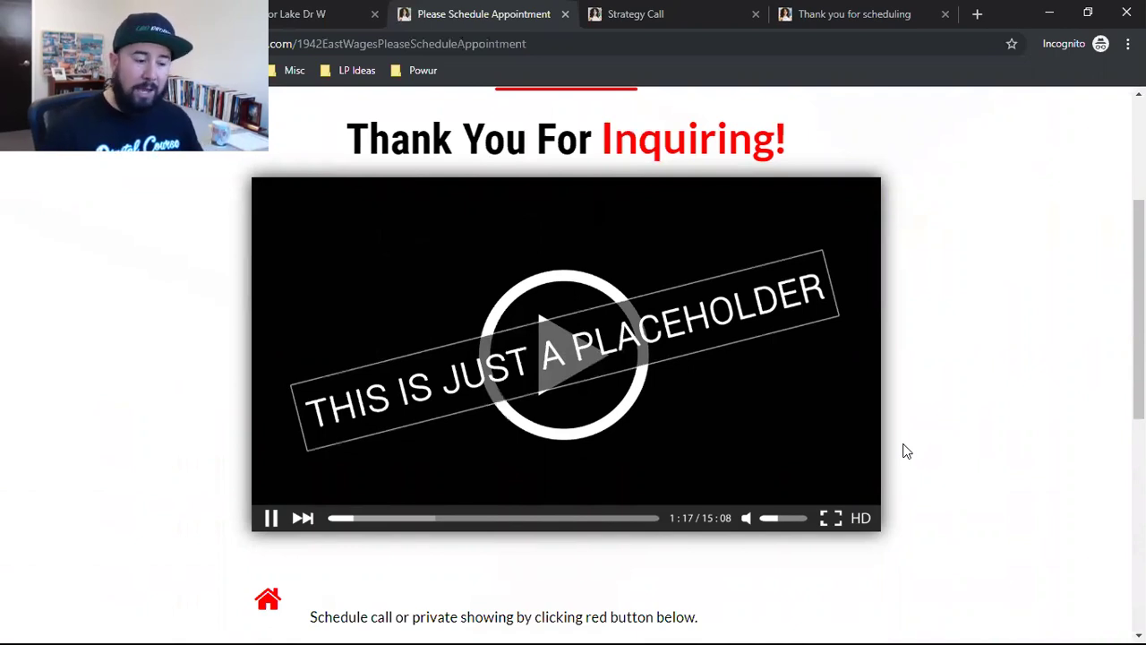
scroll(896, 447, down, 4)
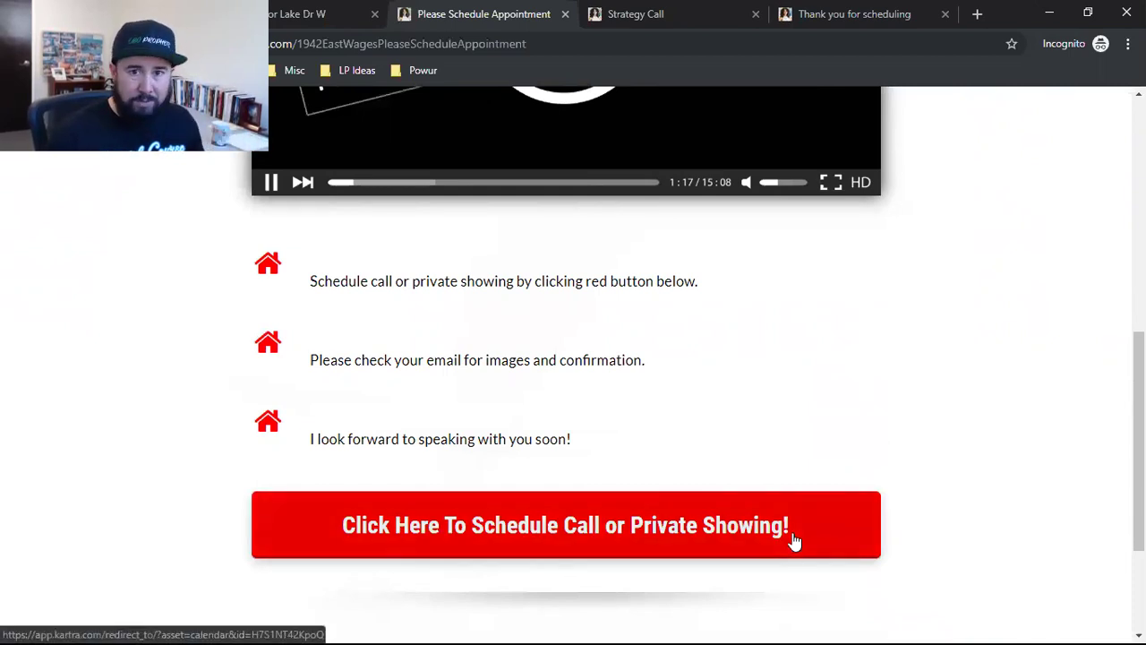
scroll(627, 415, up, 7)
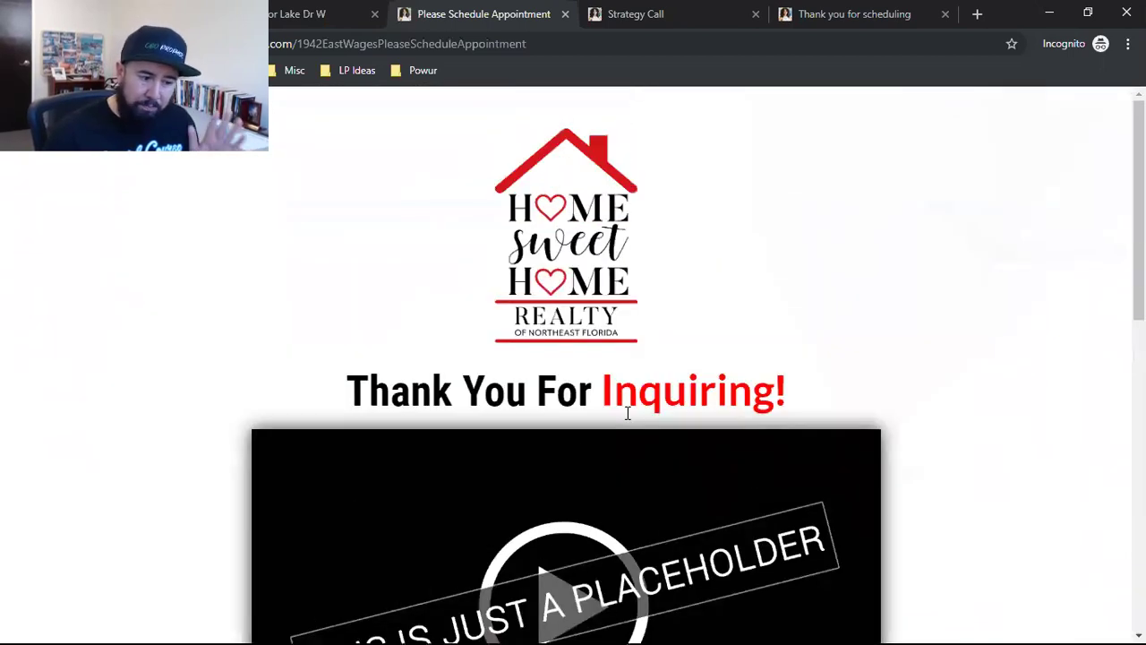
click(783, 10)
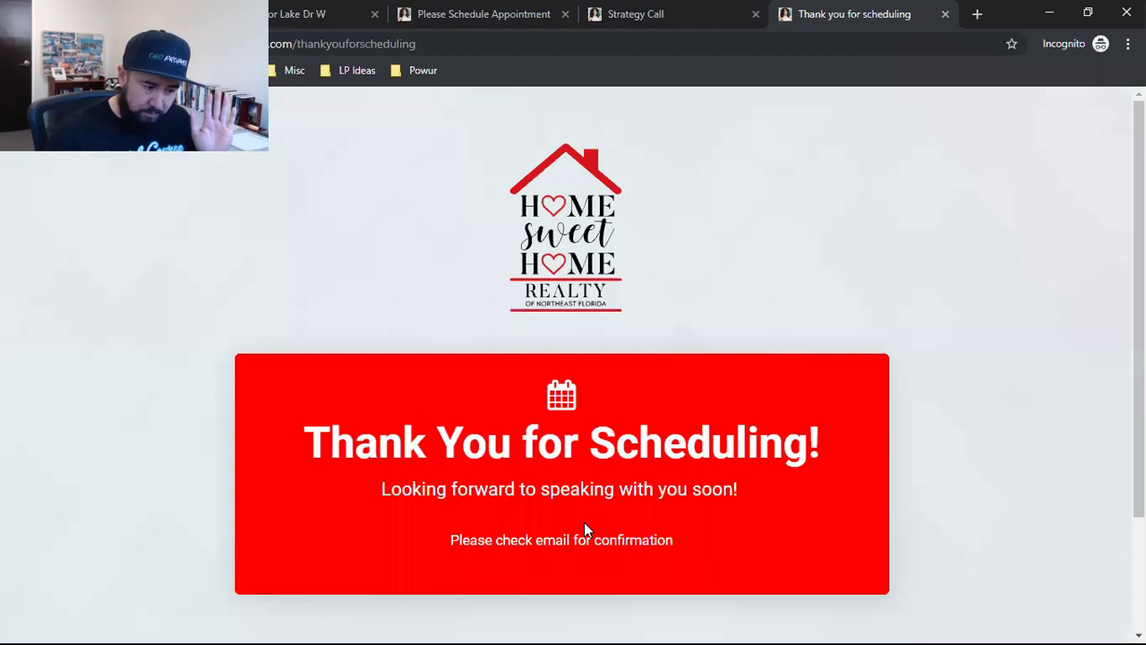
click(269, 9)
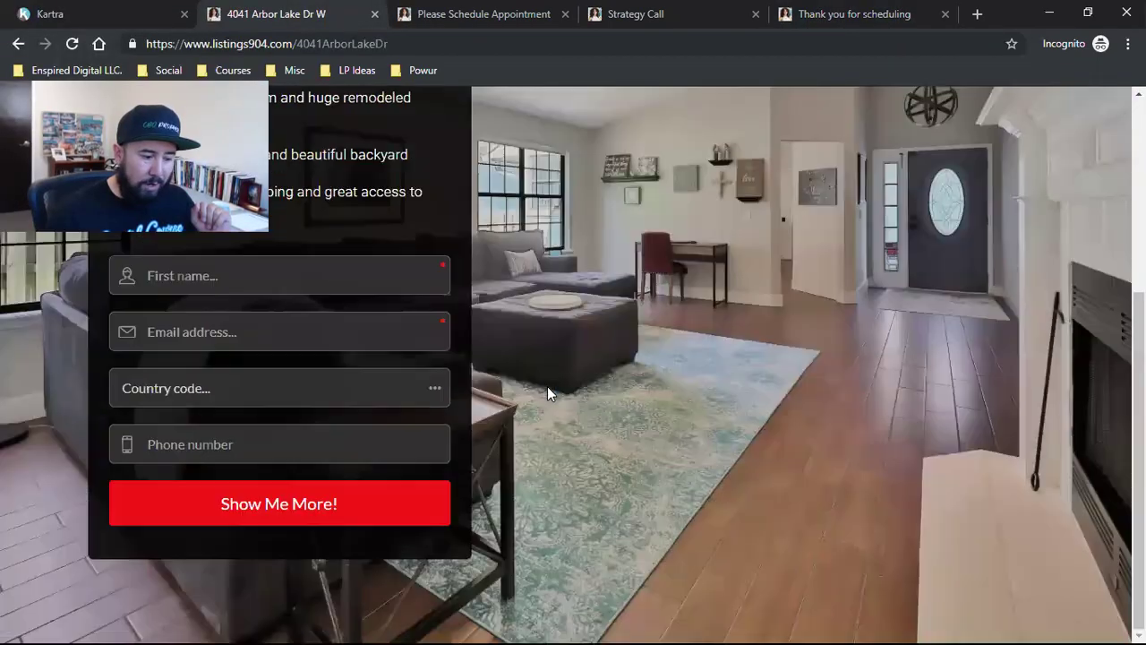
scroll(574, 397, down, 4)
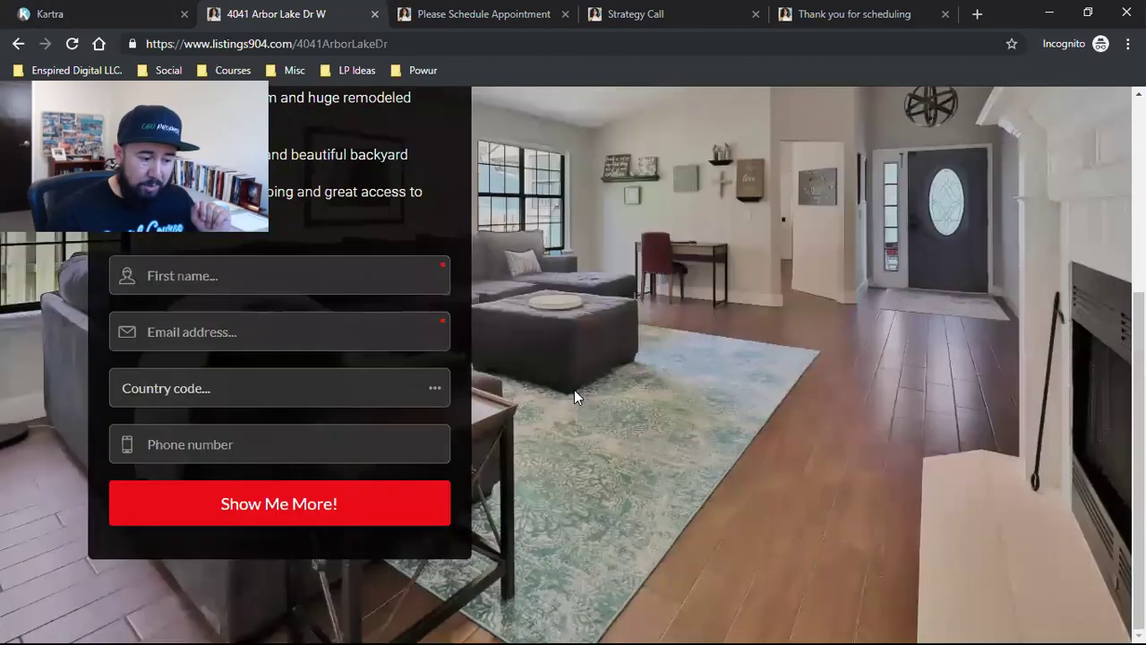
scroll(571, 399, up, 4)
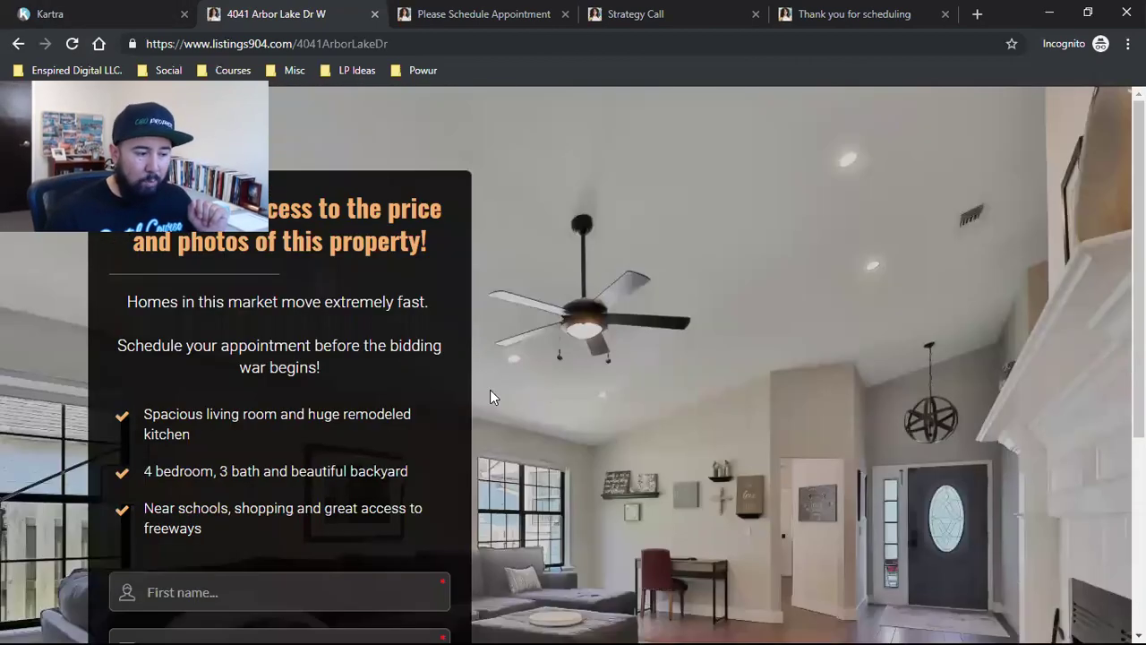
click(89, 11)
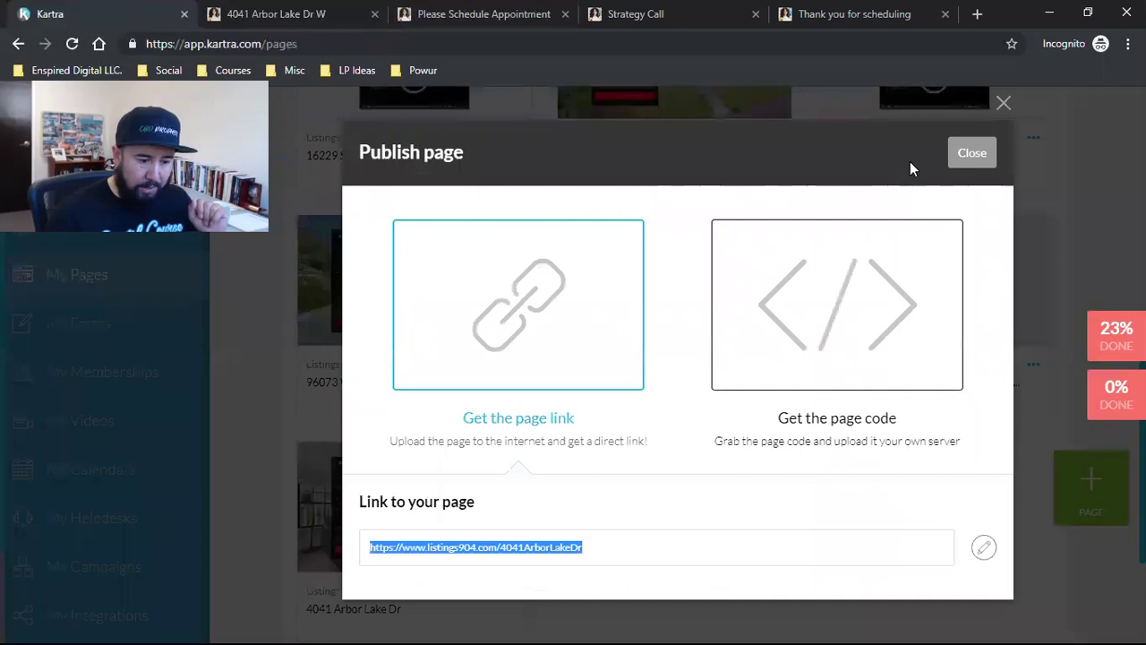
click(956, 154)
mouse_move(408, 508)
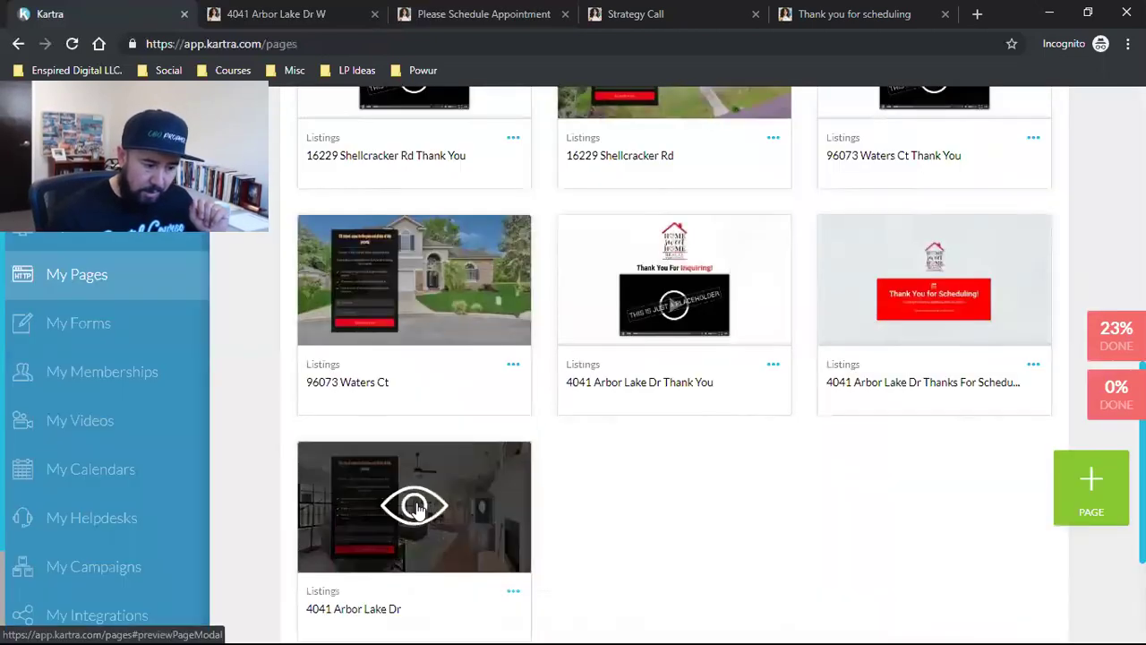
triple_click(340, 611)
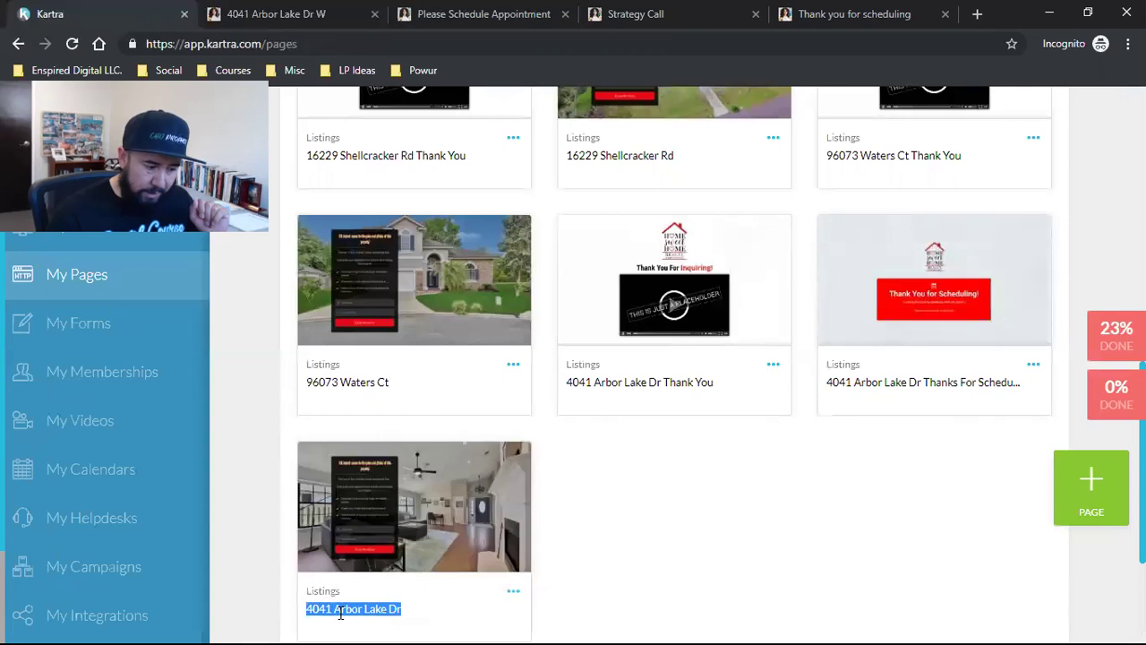
triple_click(664, 383)
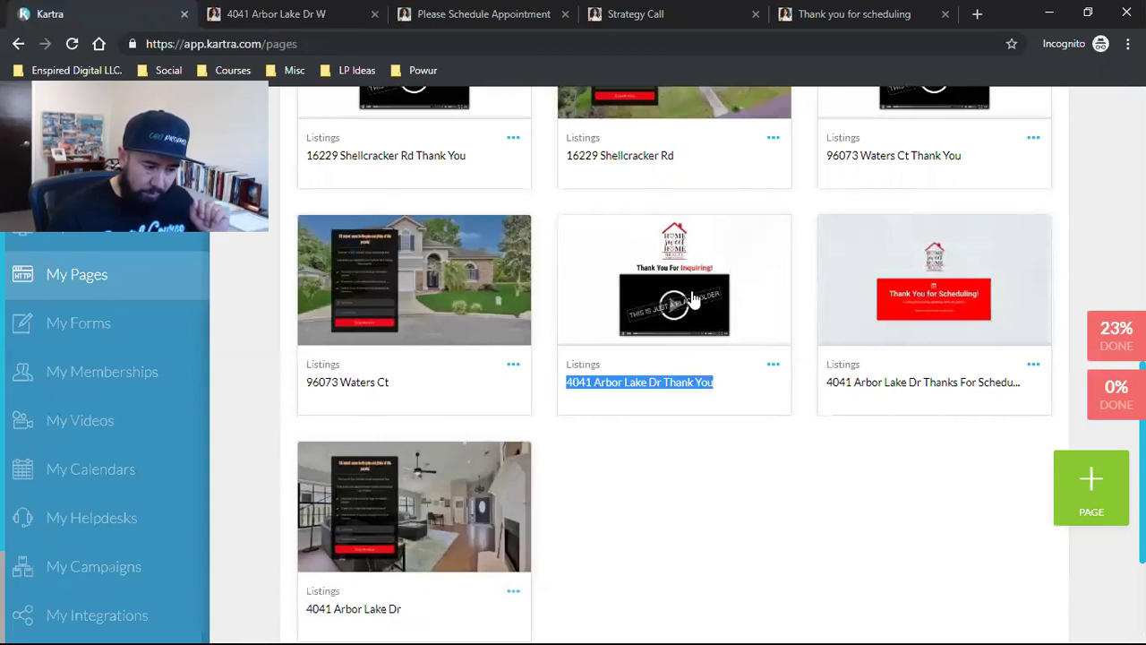
mouse_move(691, 298)
triple_click(914, 384)
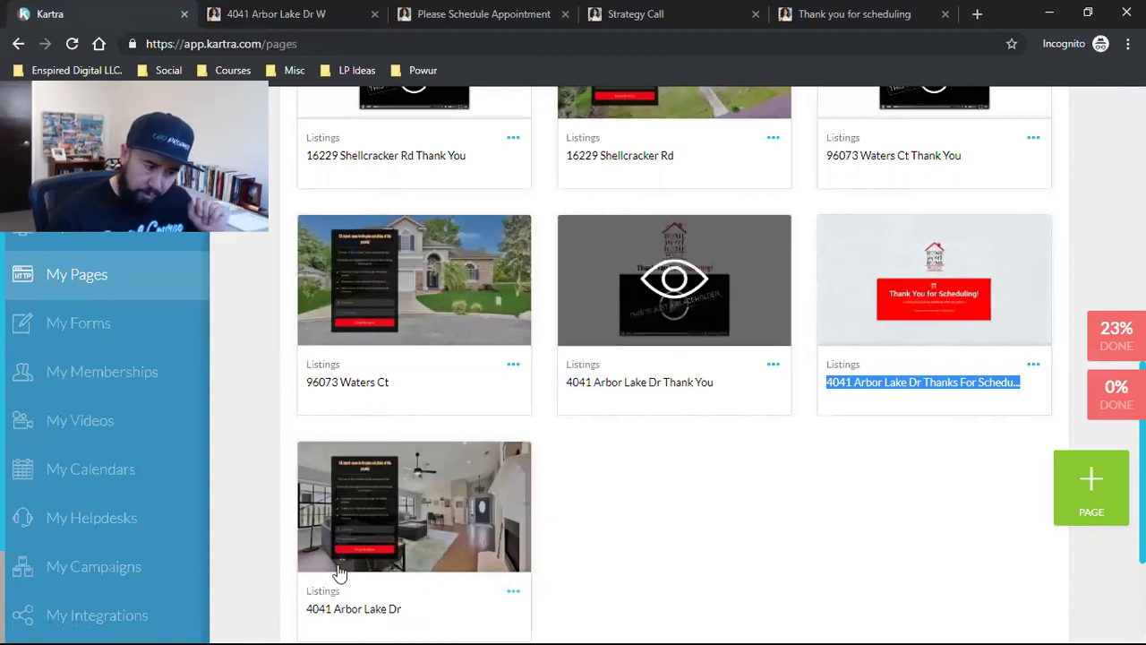
mouse_move(936, 289)
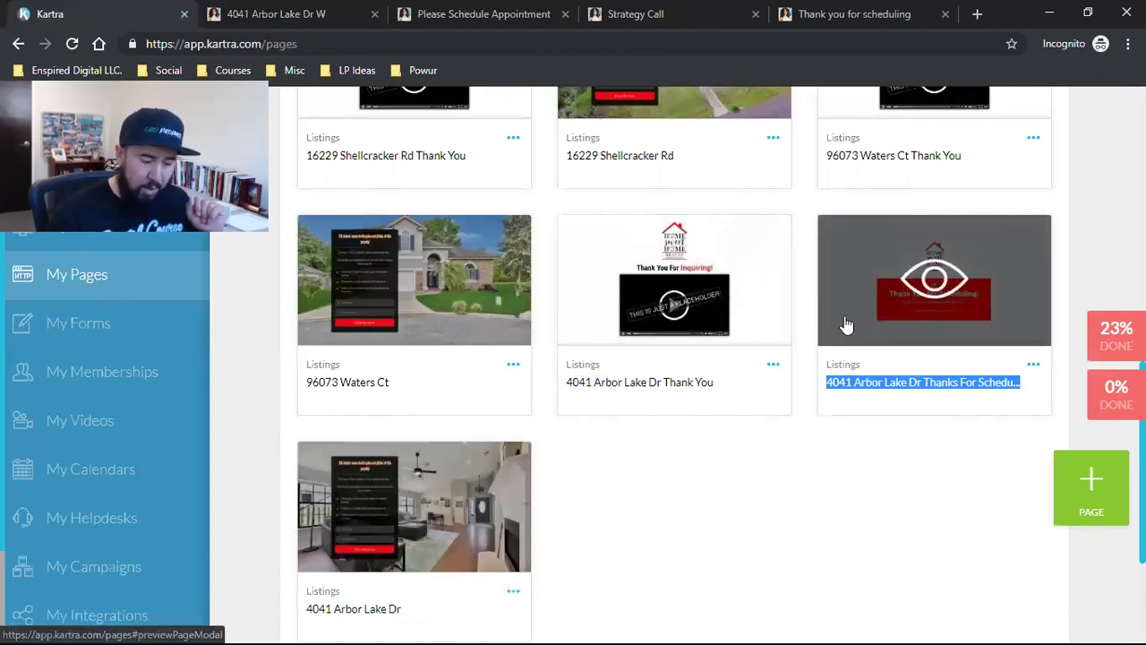
mouse_move(701, 324)
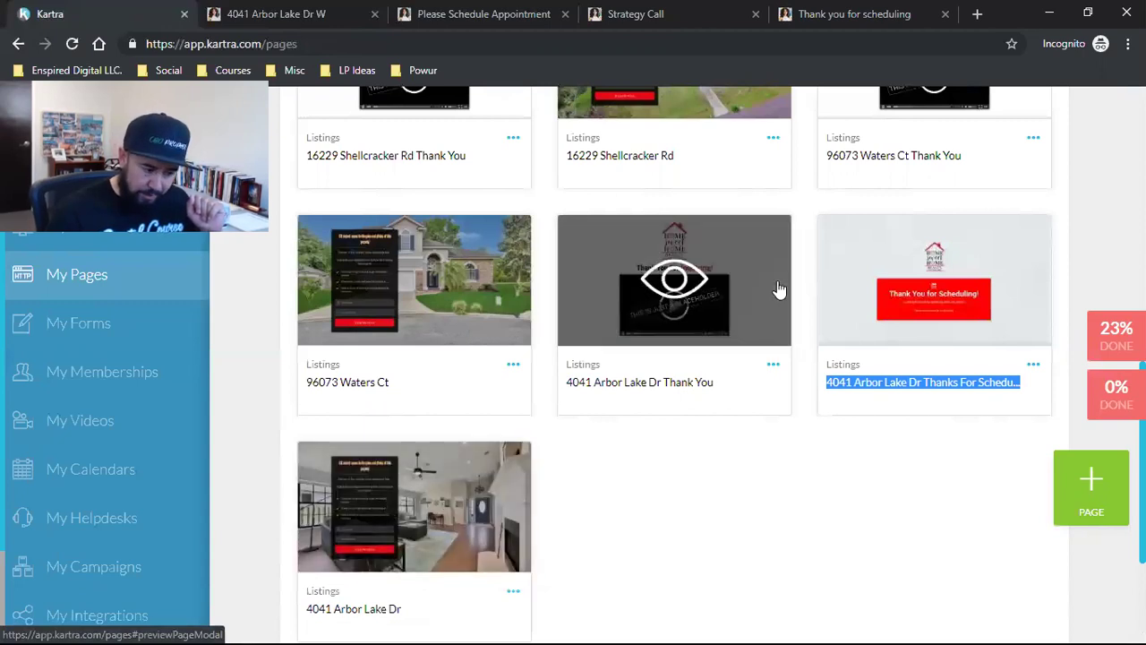
scroll(557, 549, down, 1)
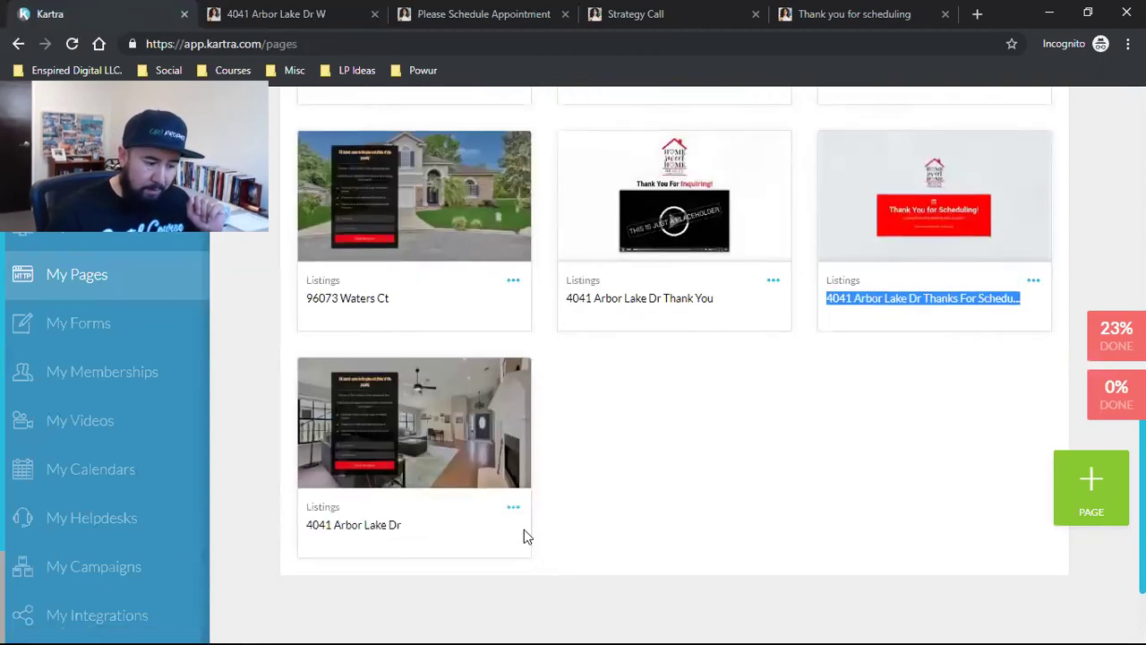
click(513, 507)
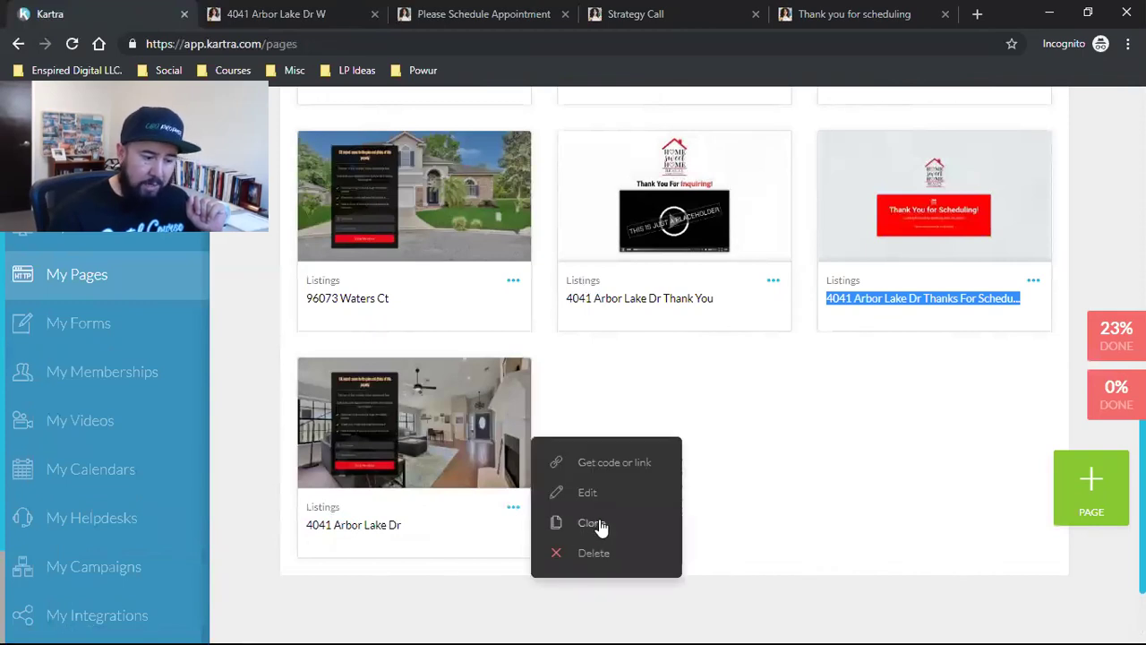
click(782, 487)
scroll(748, 497, up, 1)
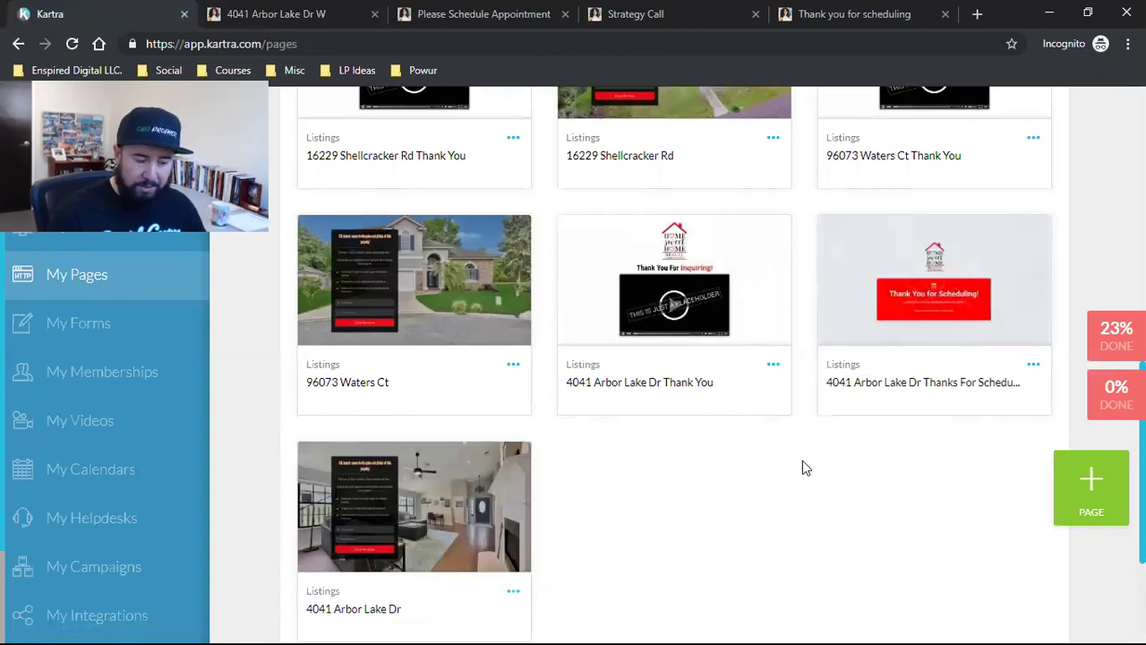
scroll(802, 467, down, 1)
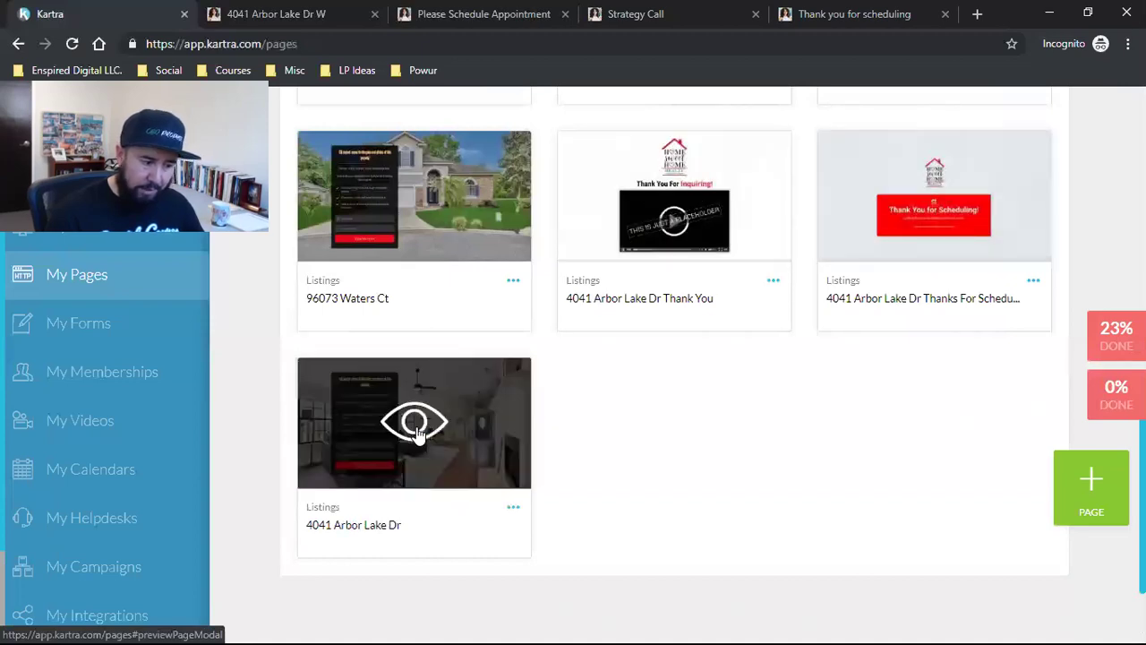
scroll(376, 414, up, 1)
triple_click(337, 381)
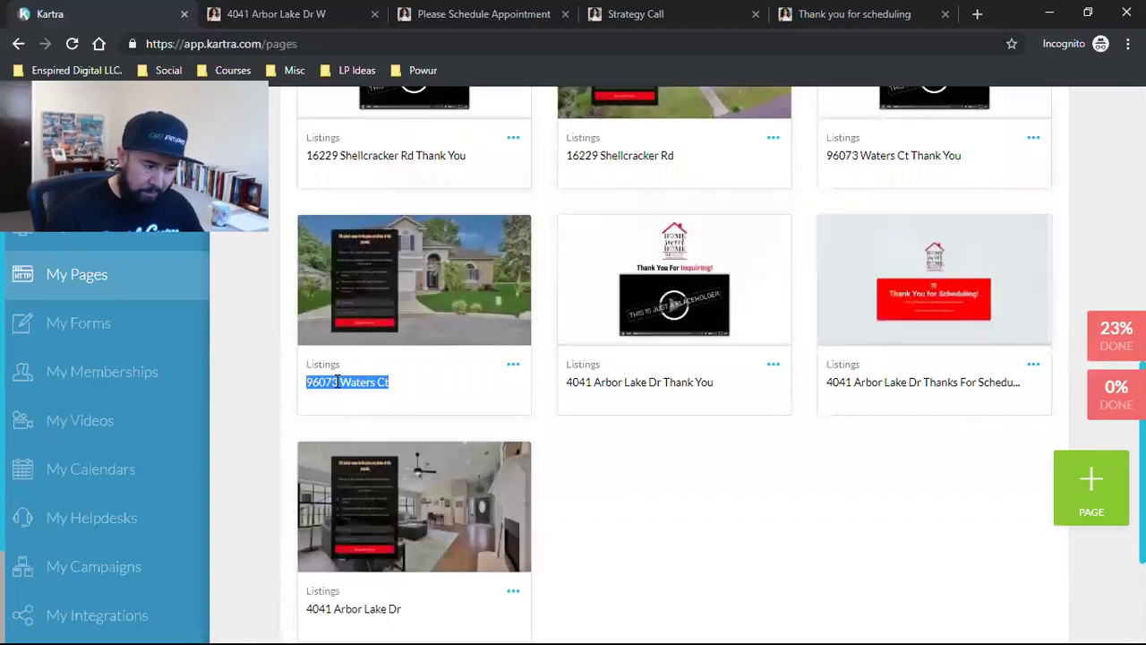
click(511, 367)
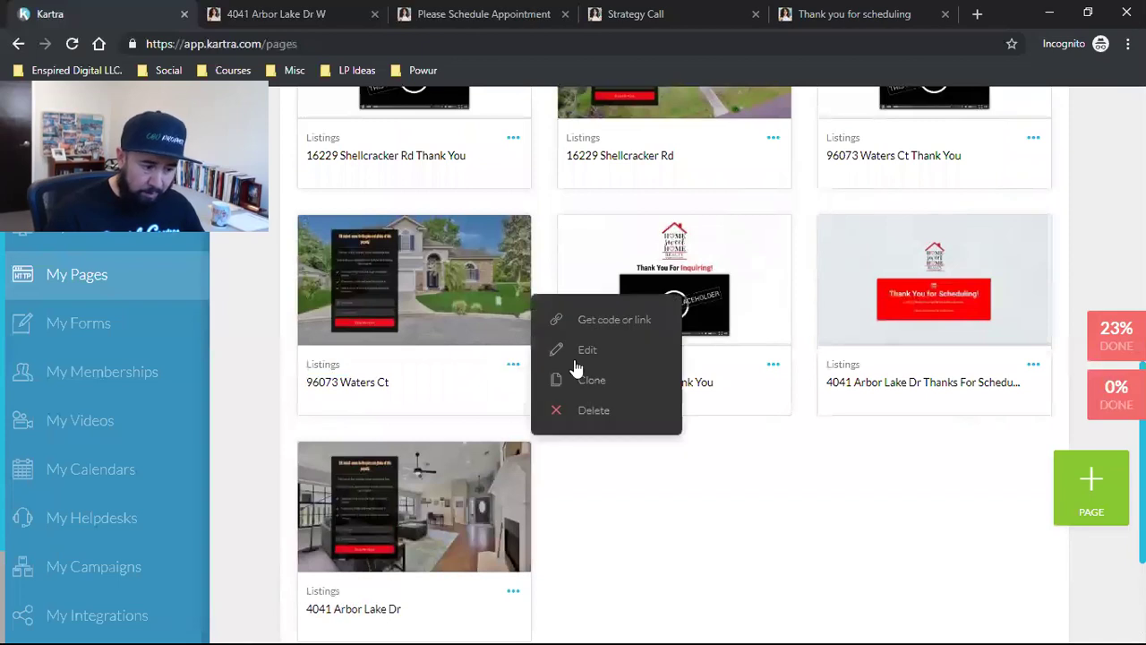
Step: Cancel the Waters Ct settings dialog and copy its listings904.com page link from Get code or link
click(585, 356)
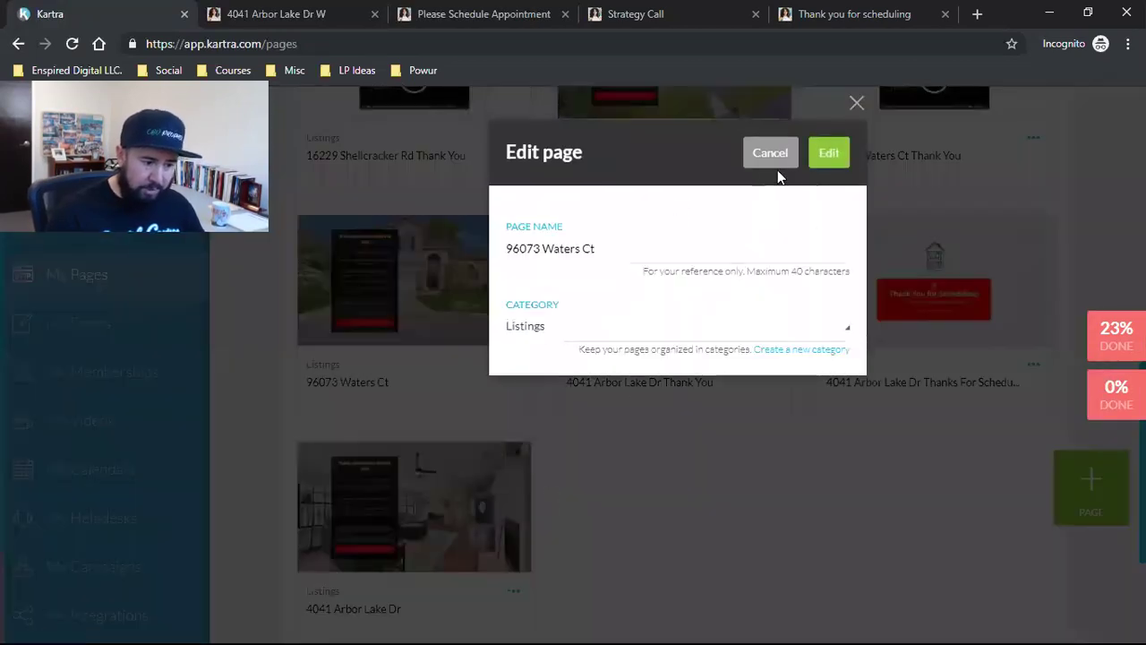
click(761, 160)
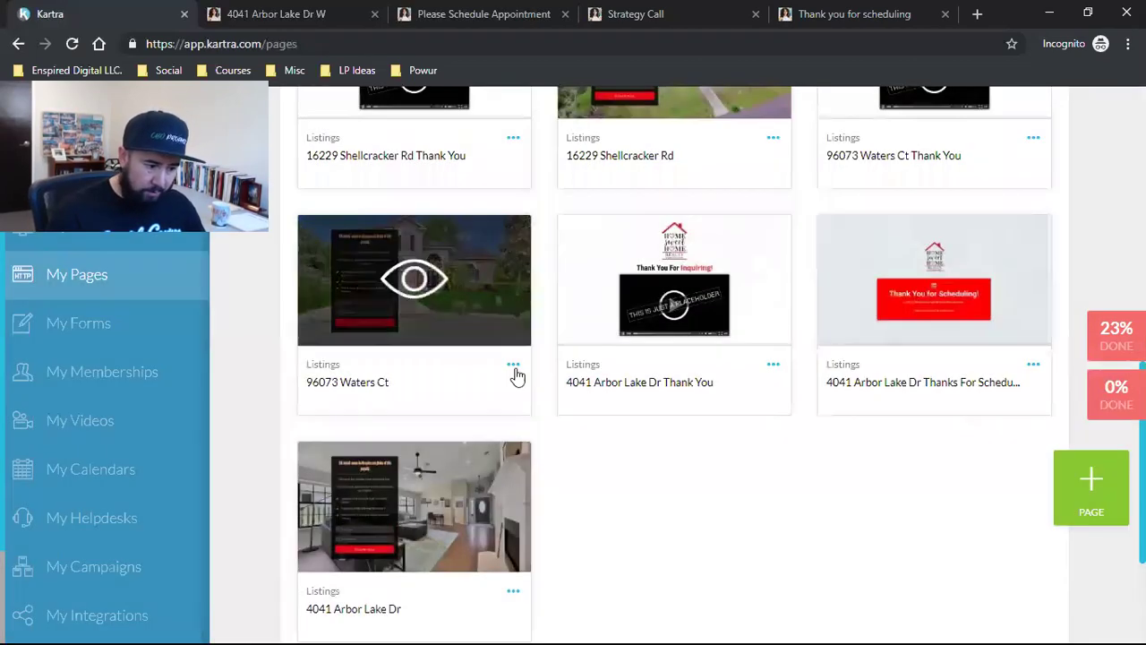
click(513, 366)
click(632, 324)
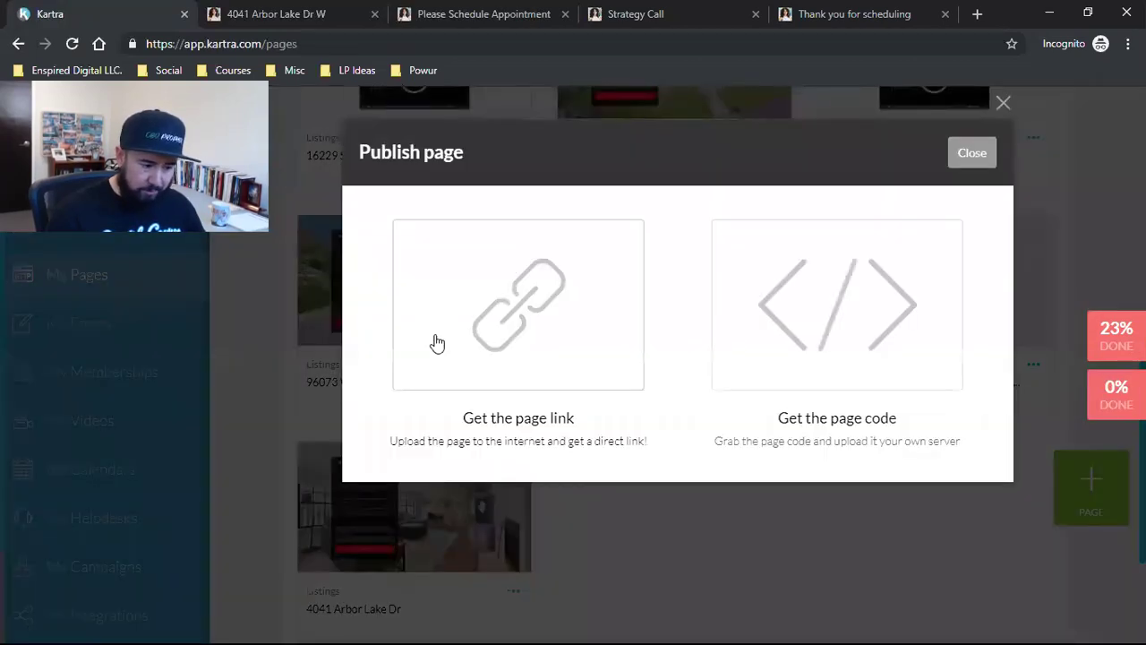
click(435, 340)
click(421, 553)
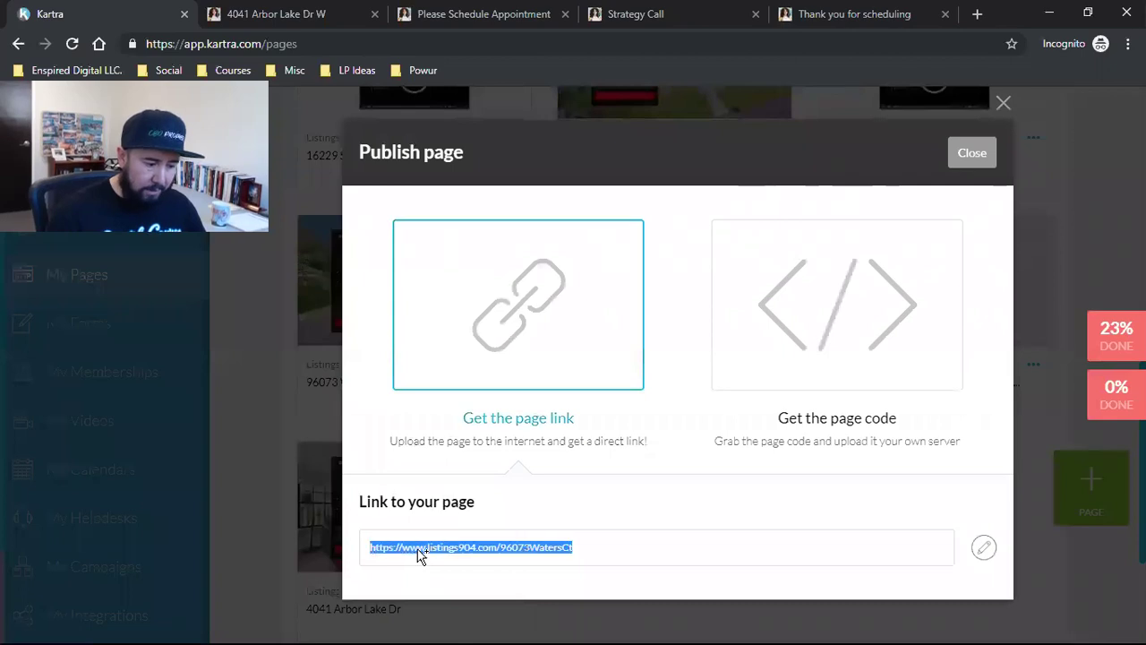
right_click(421, 553)
click(470, 466)
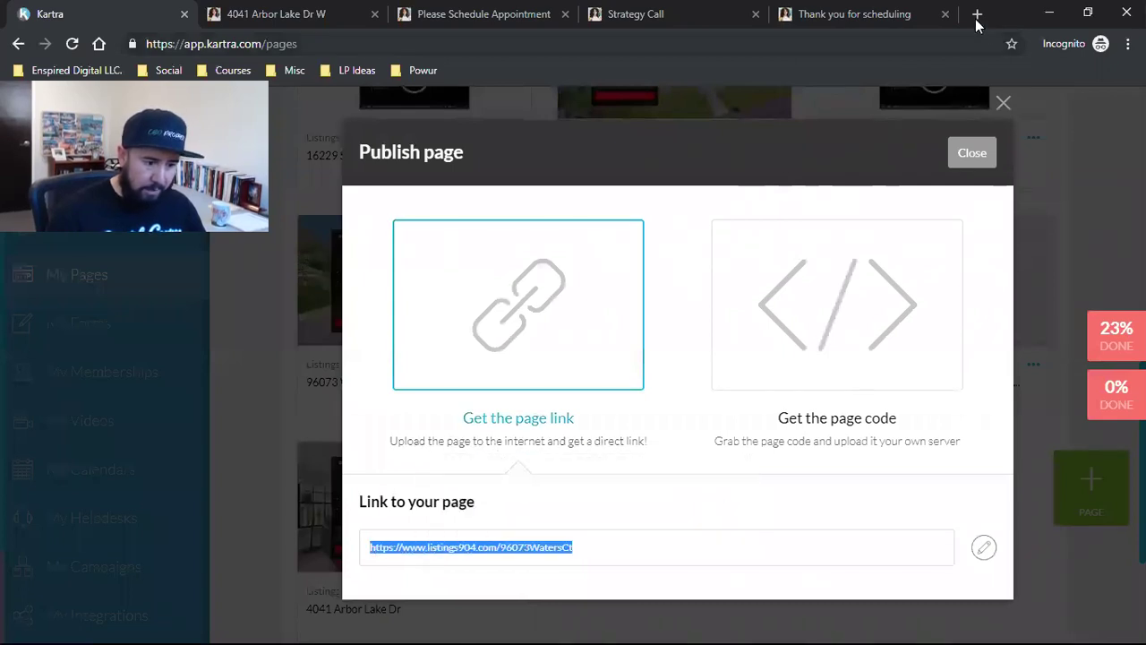
key(ctrl+t)
key(ctrl+v)
key(Return)
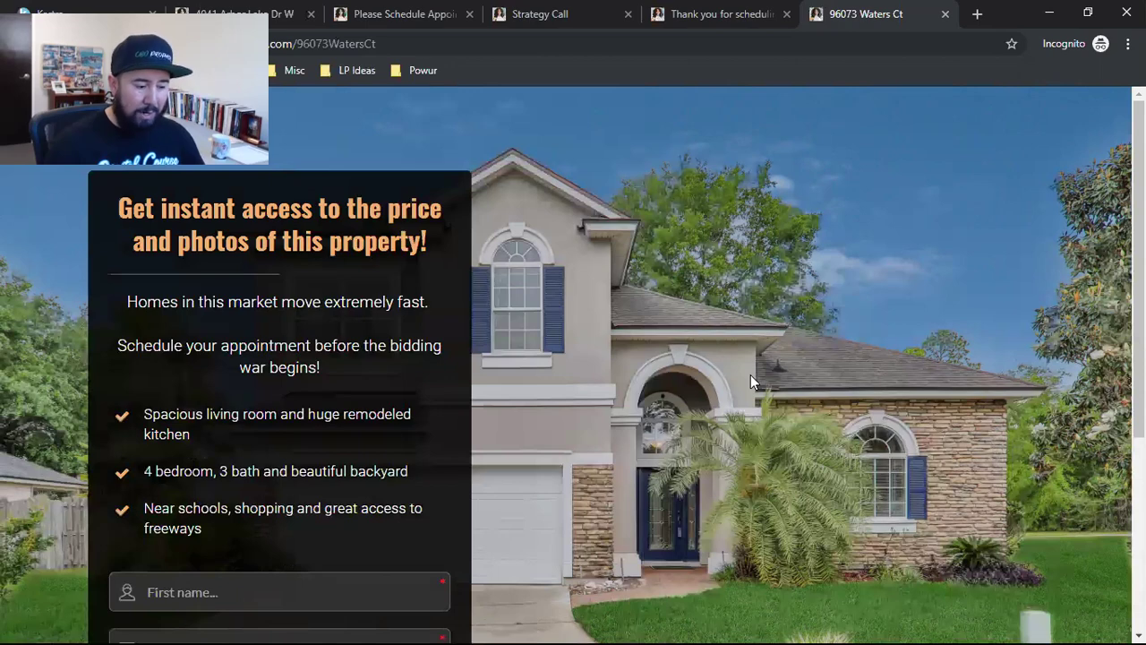
drag(161, 415, 201, 507)
scroll(448, 483, down, 4)
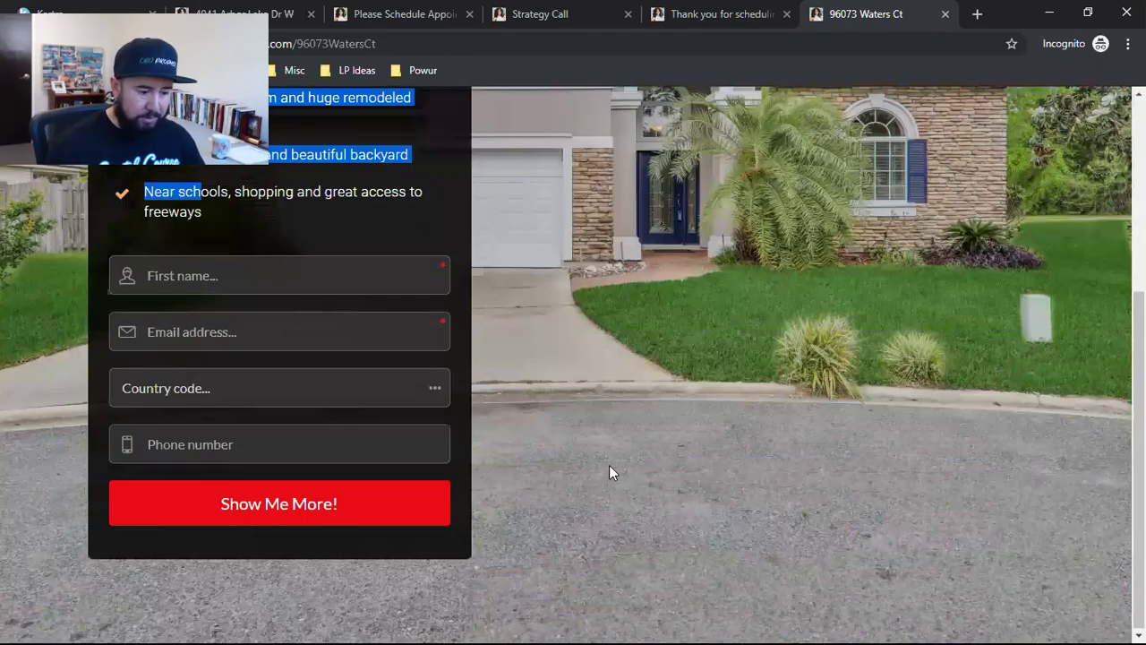
scroll(645, 448, up, 4)
scroll(806, 412, down, 4)
scroll(789, 391, up, 4)
scroll(699, 335, down, 4)
scroll(718, 386, up, 4)
scroll(715, 387, down, 4)
scroll(715, 386, up, 4)
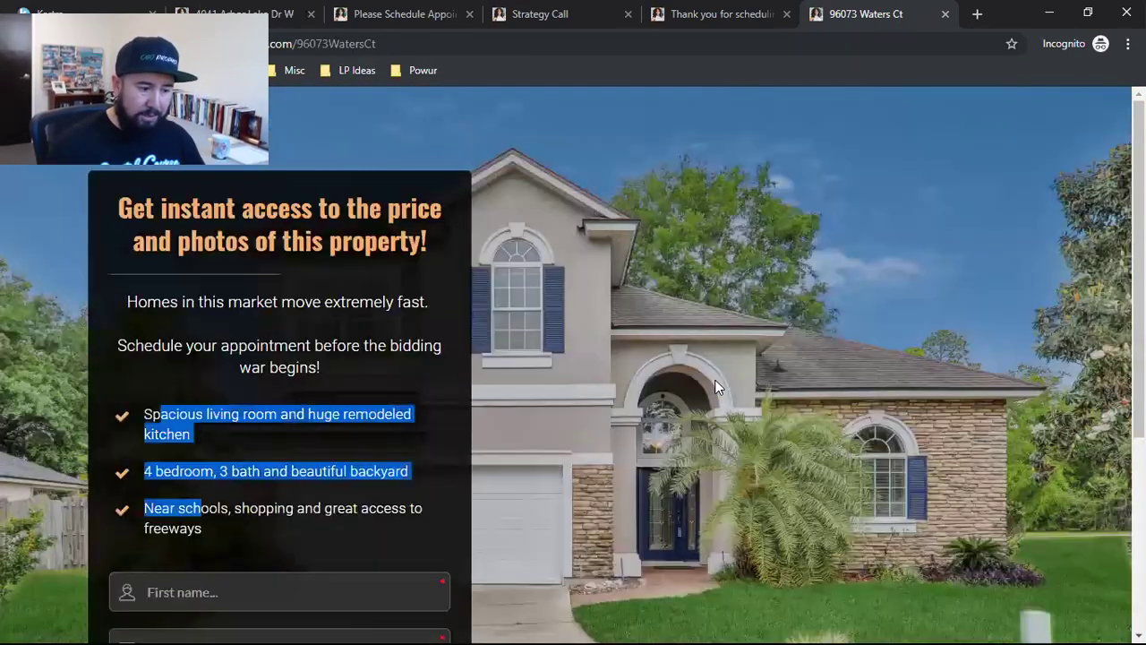
click(946, 14)
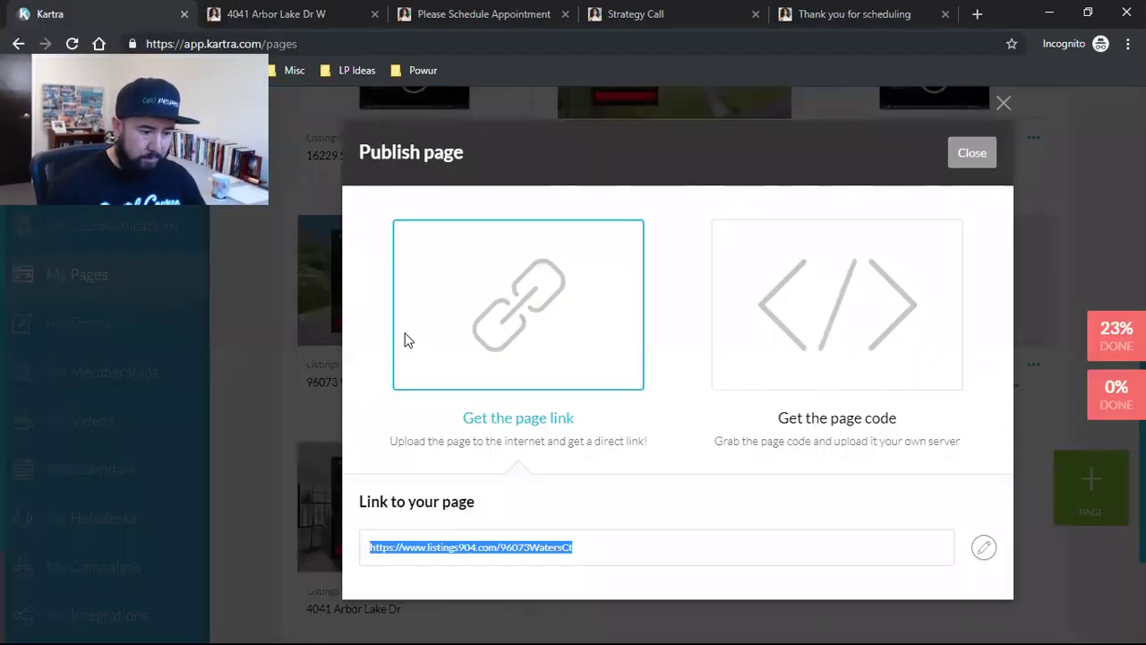
click(971, 152)
scroll(755, 371, up, 2)
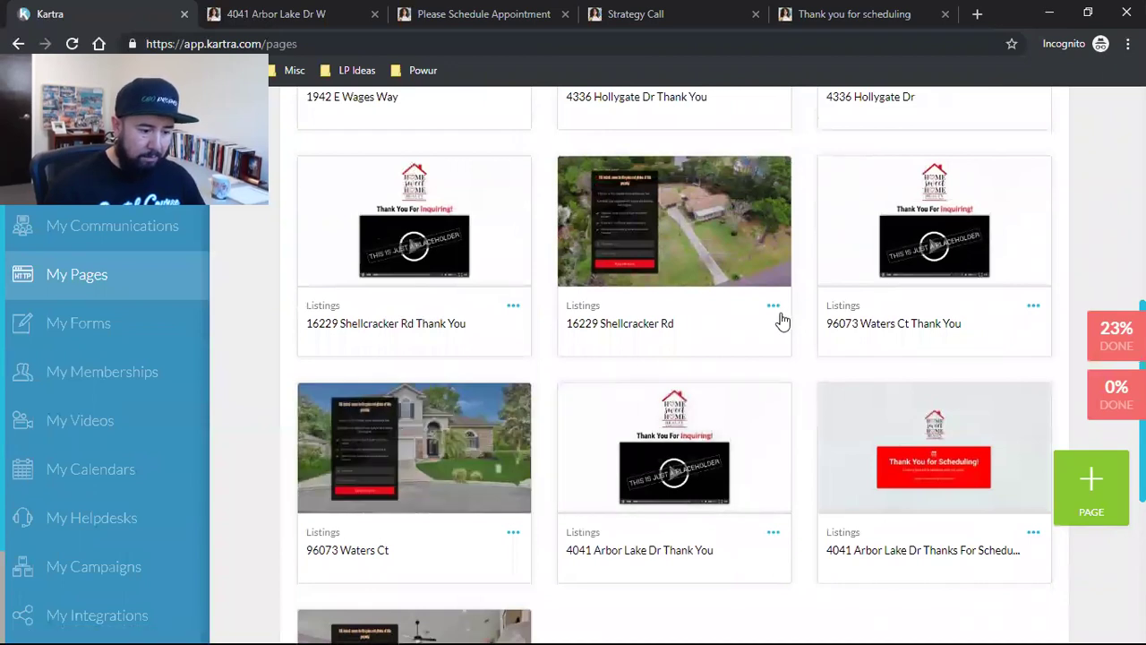
scroll(779, 376, up, 2)
click(772, 474)
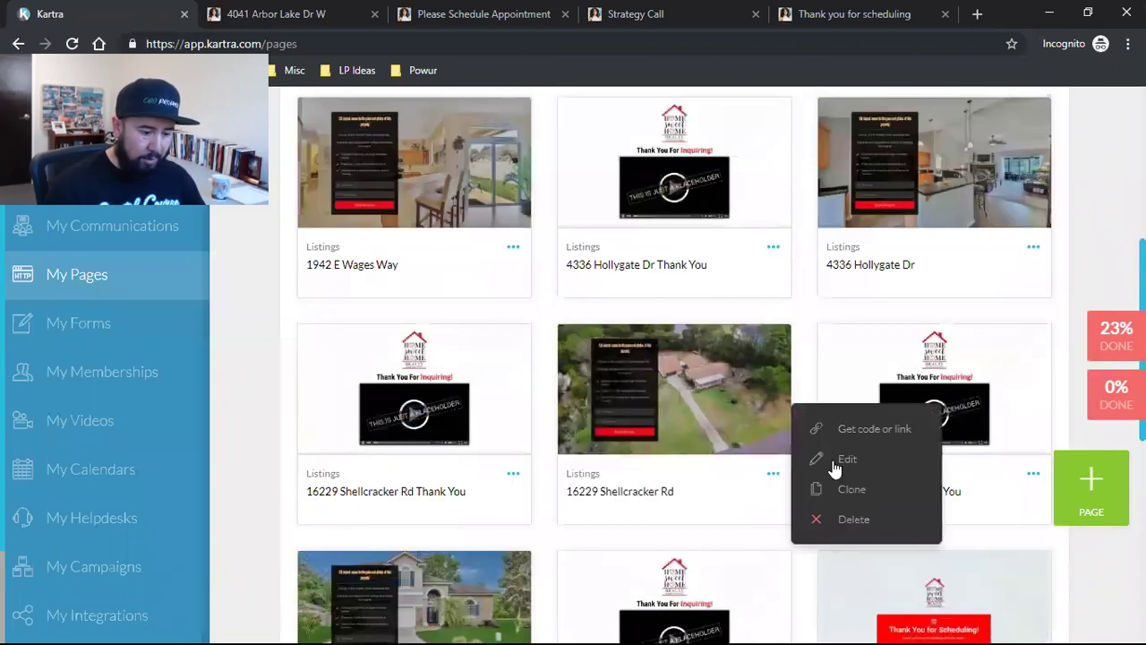
click(864, 429)
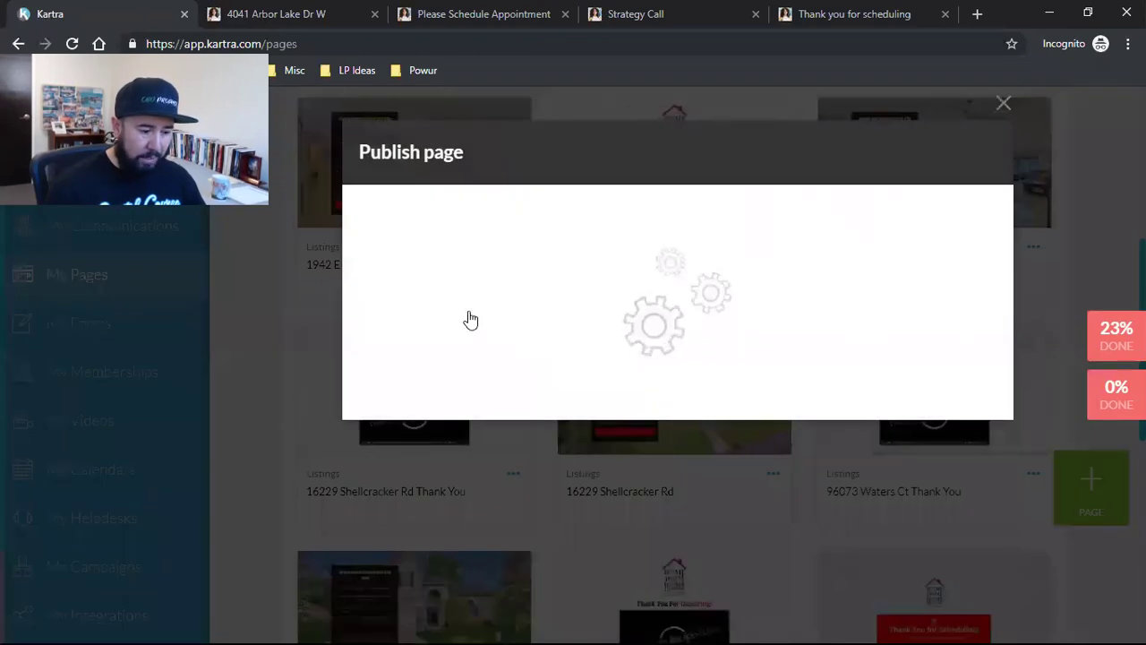
click(468, 319)
click(488, 548)
right_click(488, 548)
click(512, 555)
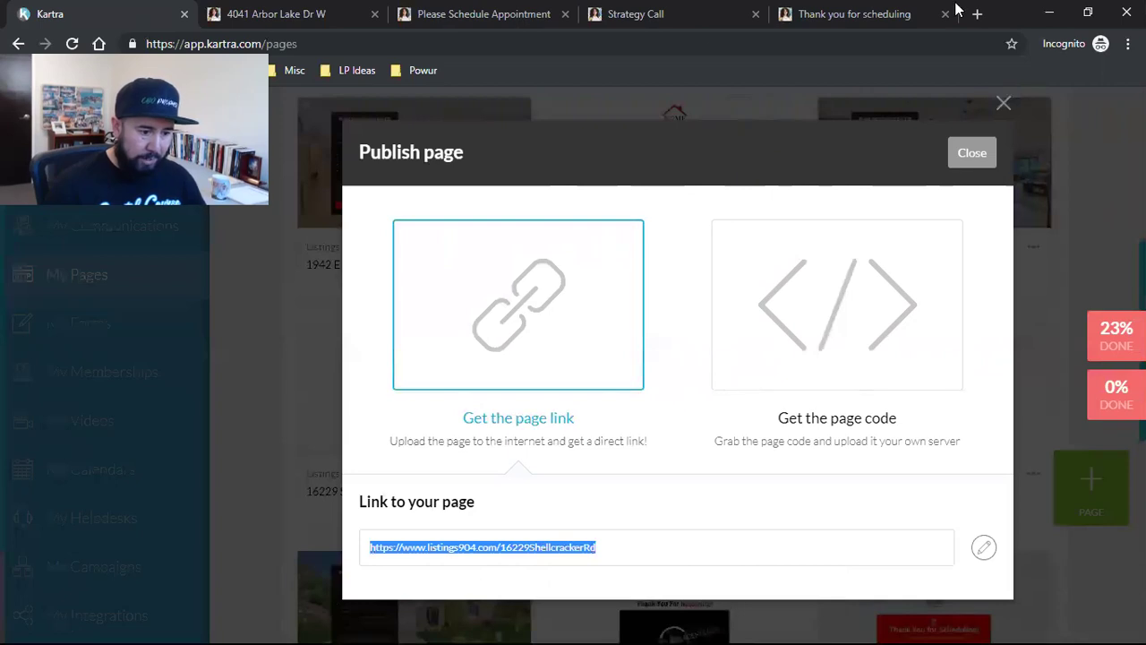
click(977, 14)
Step: Paste the Shellcracker Rd link into the new tab, scroll the live listing page, then close it
key(ctrl+v)
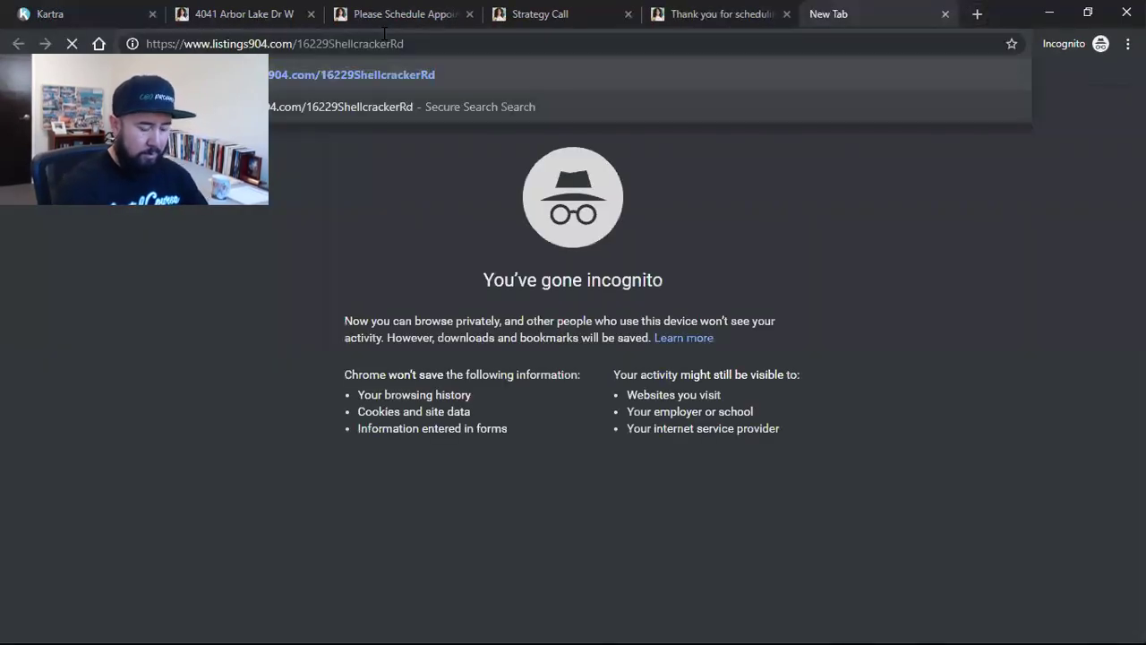
key(Return)
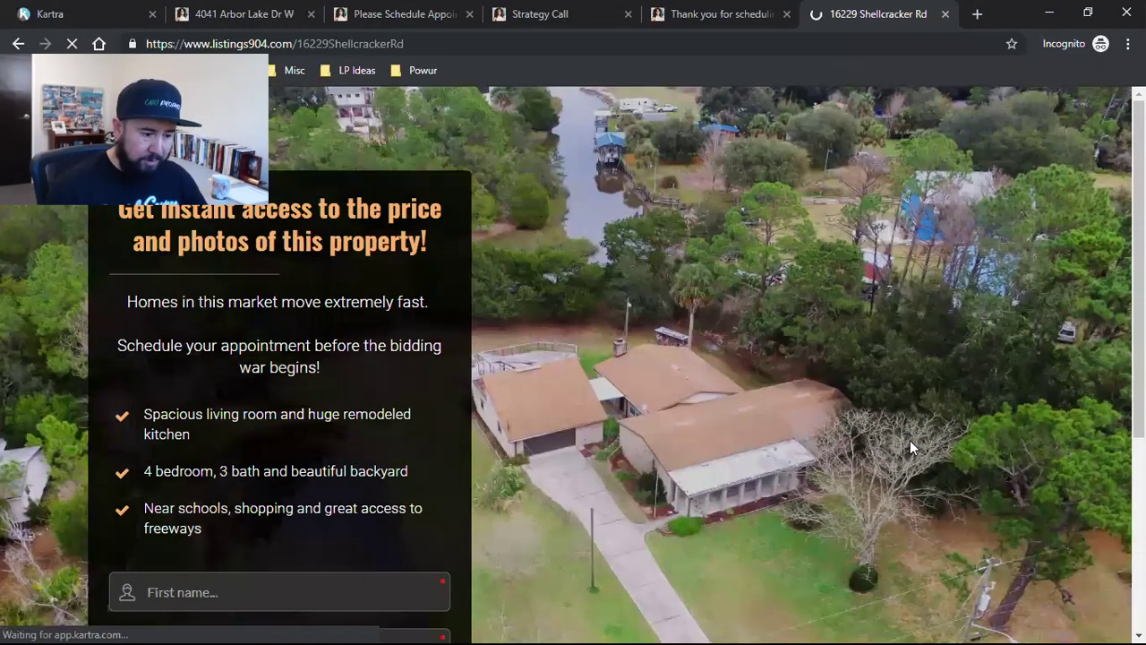
scroll(951, 426, down, 3)
scroll(950, 424, up, 3)
scroll(950, 424, down, 3)
scroll(932, 438, up, 3)
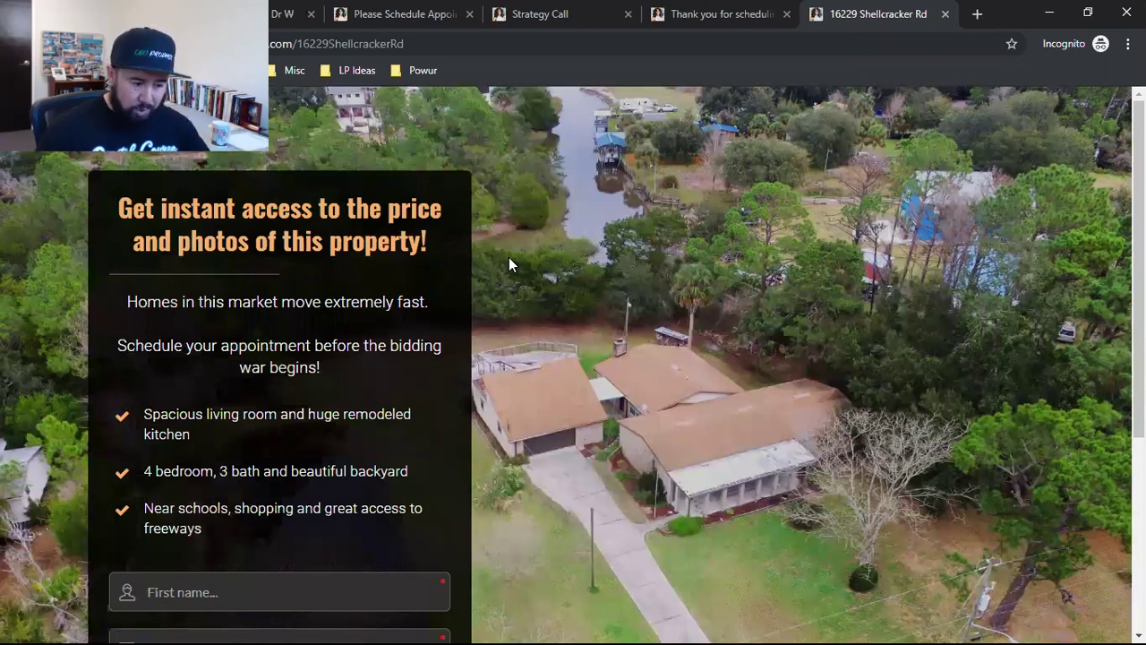
scroll(547, 273, down, 4)
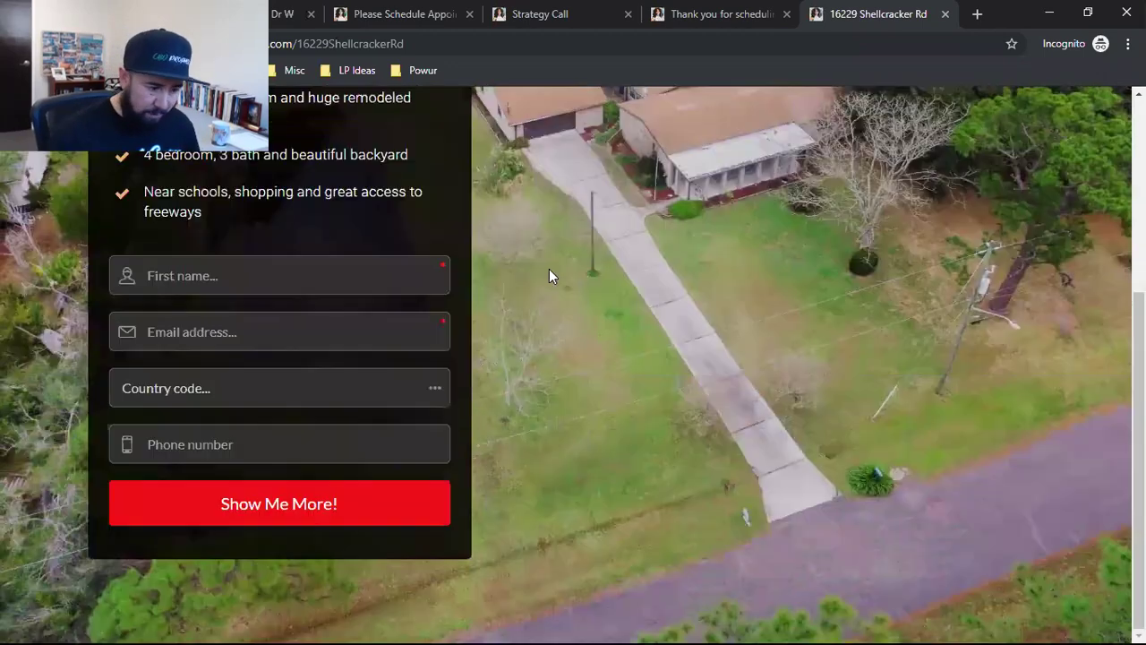
scroll(718, 403, up, 2)
scroll(718, 402, down, 2)
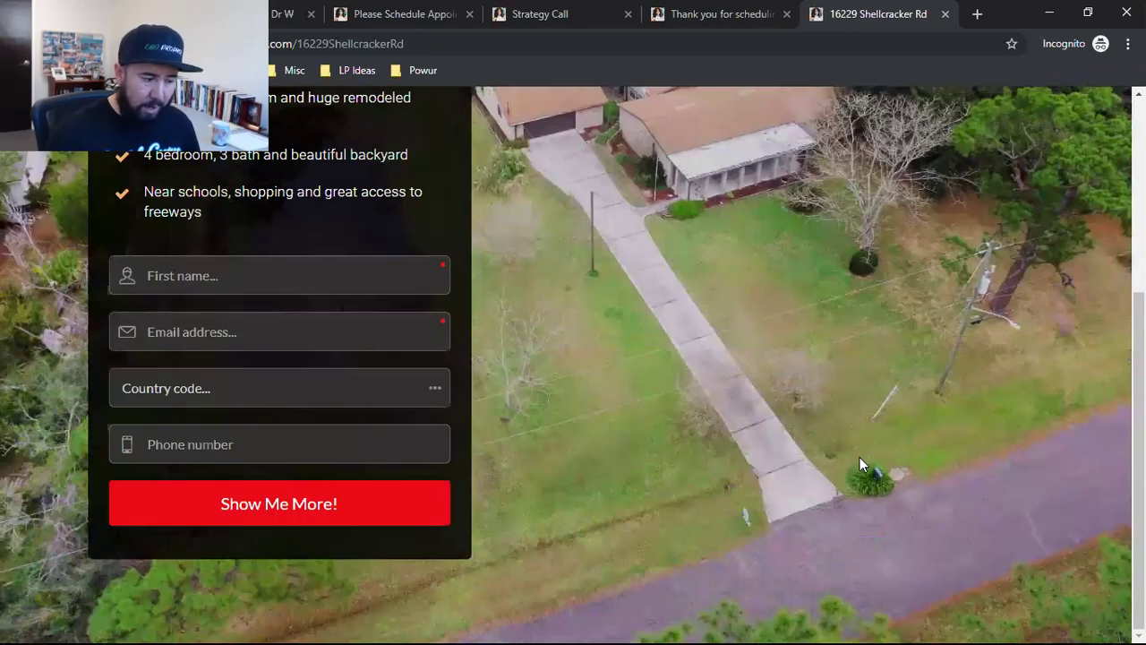
scroll(859, 461, up, 4)
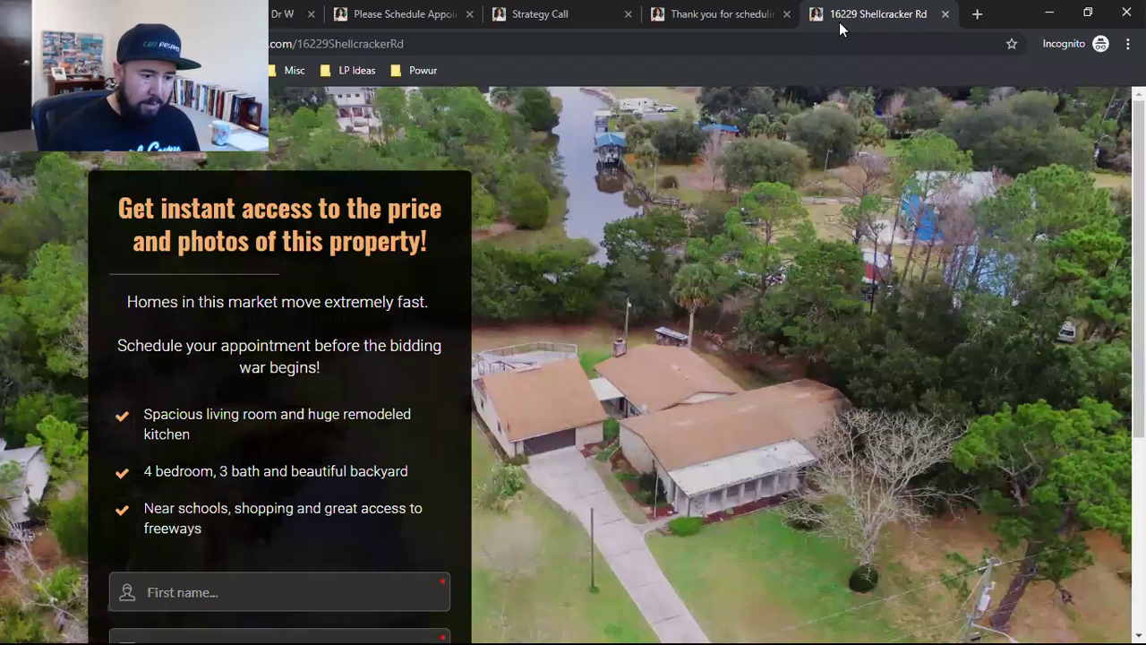
key(ctrl+w)
click(971, 153)
scroll(779, 286, up, 5)
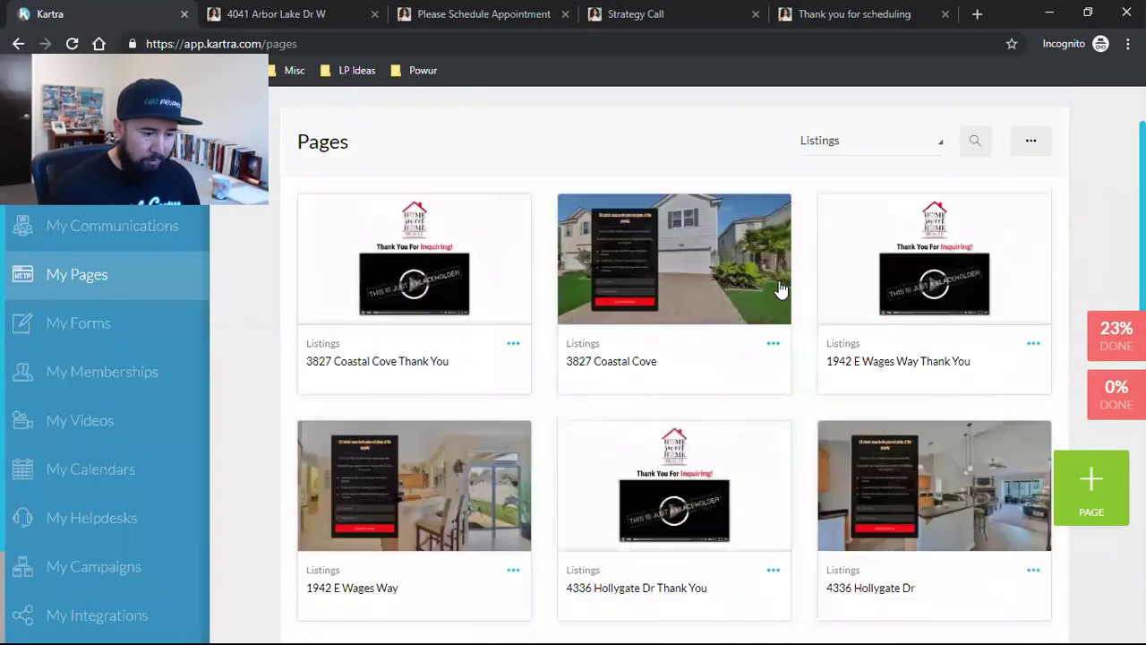
scroll(749, 317, down, 3)
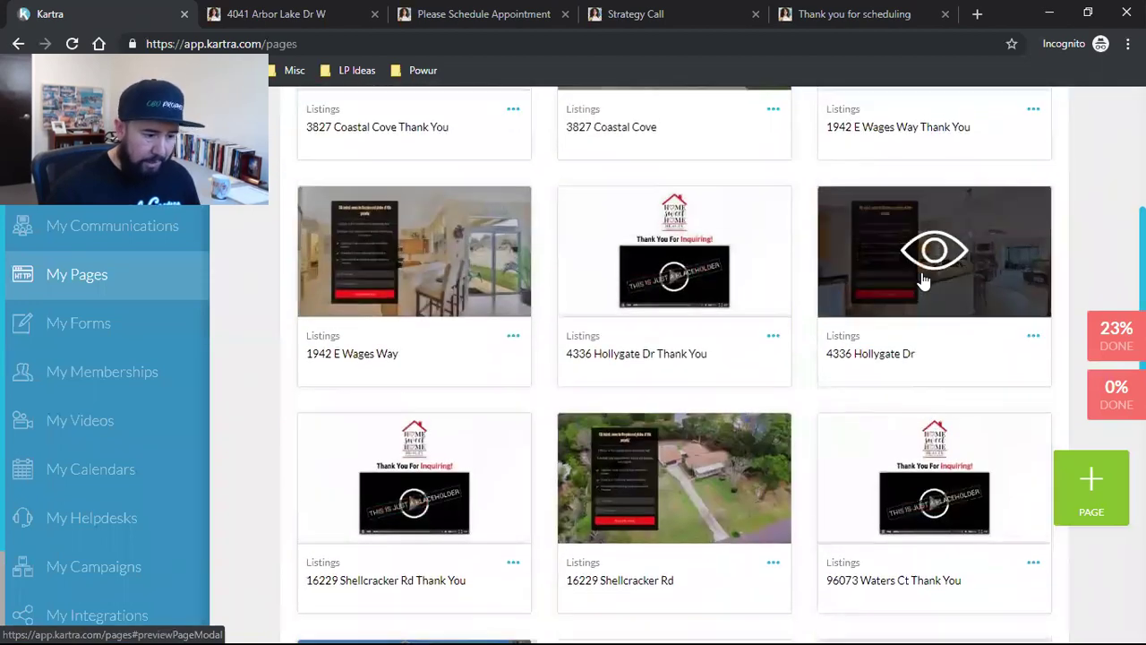
scroll(677, 263, up, 3)
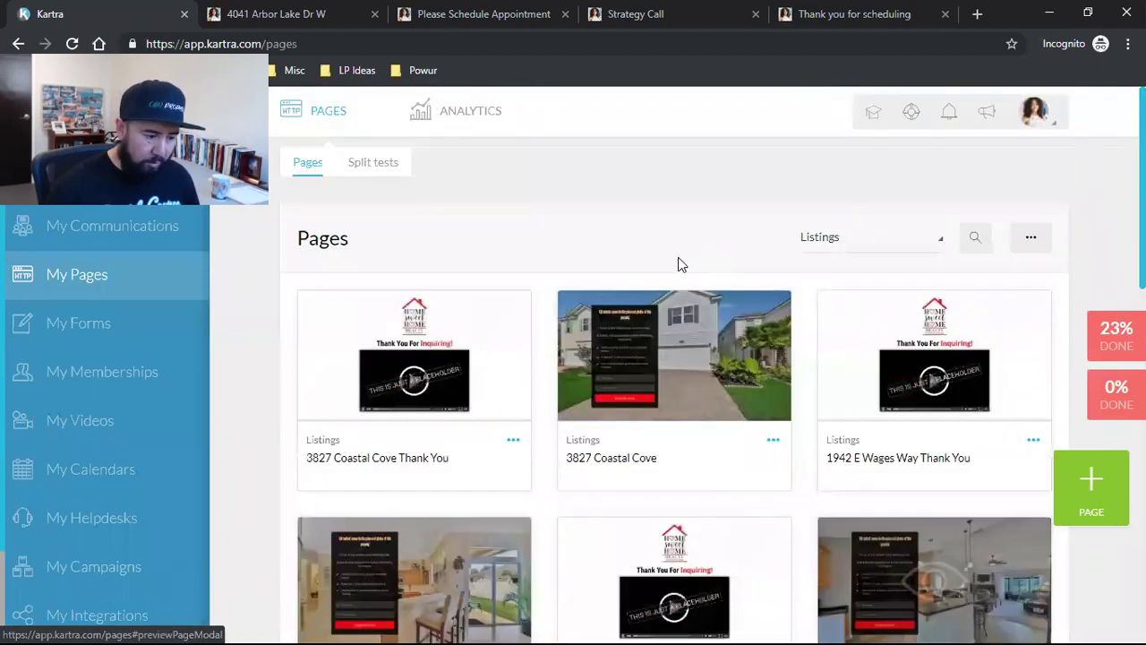
triple_click(405, 461)
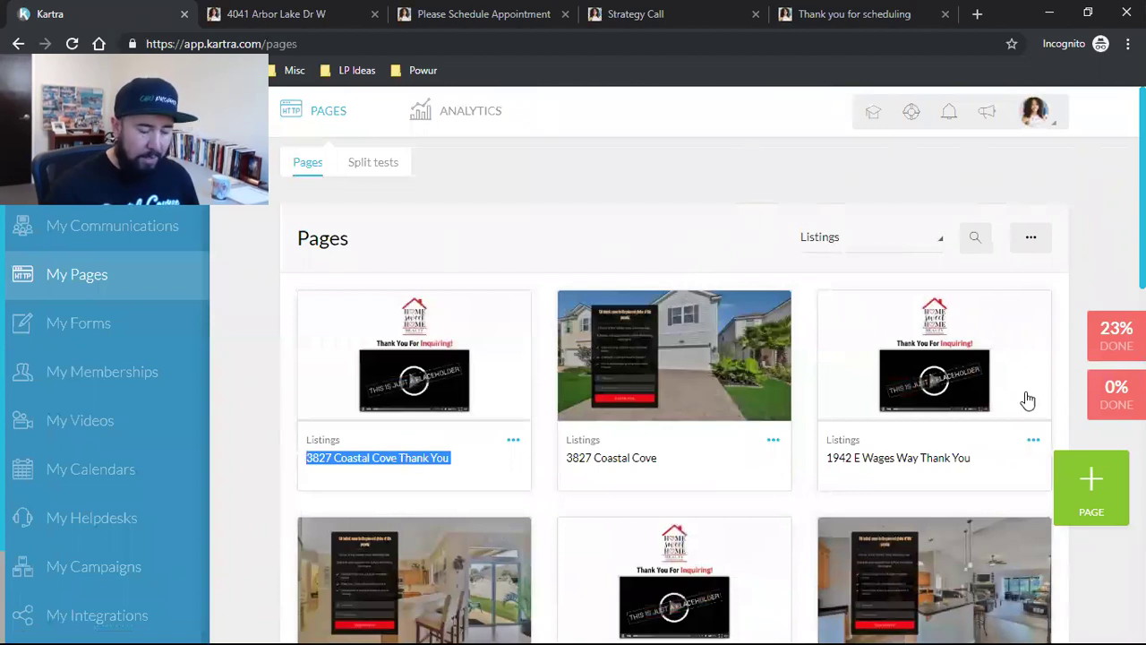
scroll(1035, 376, down, 8)
scroll(905, 417, up, 2)
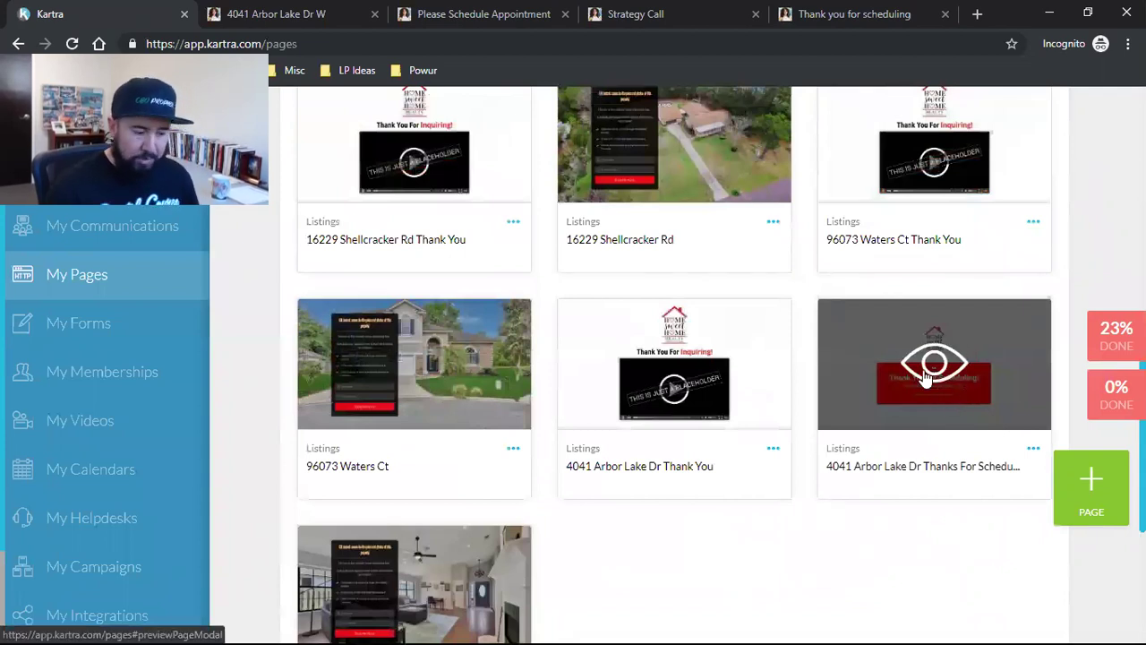
Step: Look over the Please Schedule Appointment, Strategy Call and Thank you for scheduling tabs, then return to Kartra
click(518, 13)
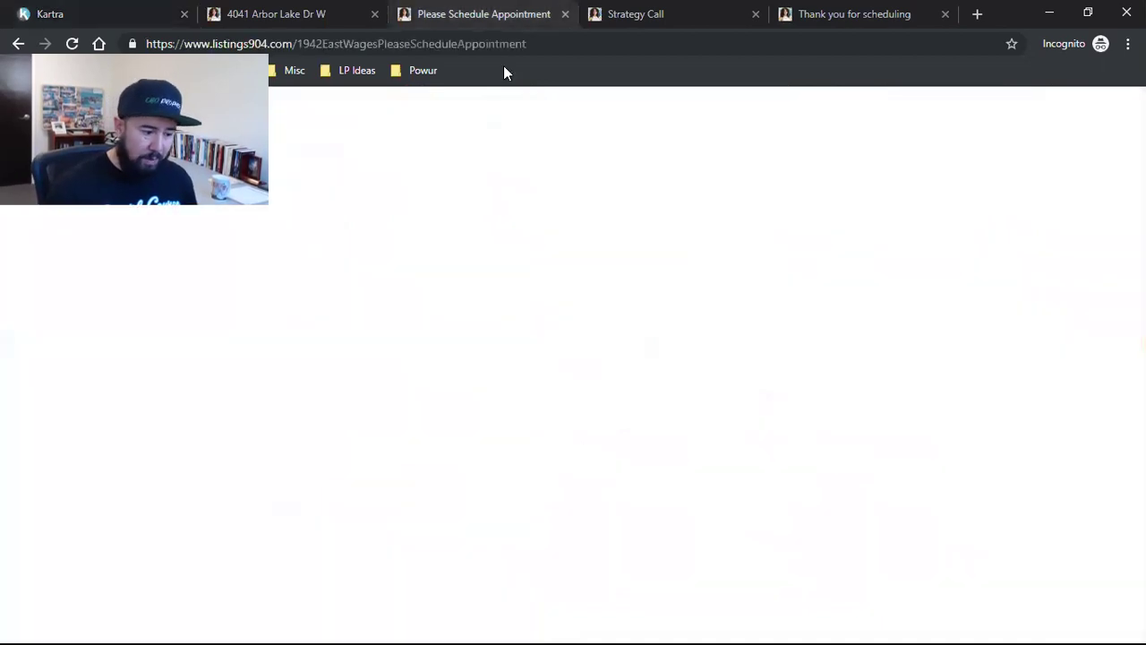
scroll(498, 419, down, 8)
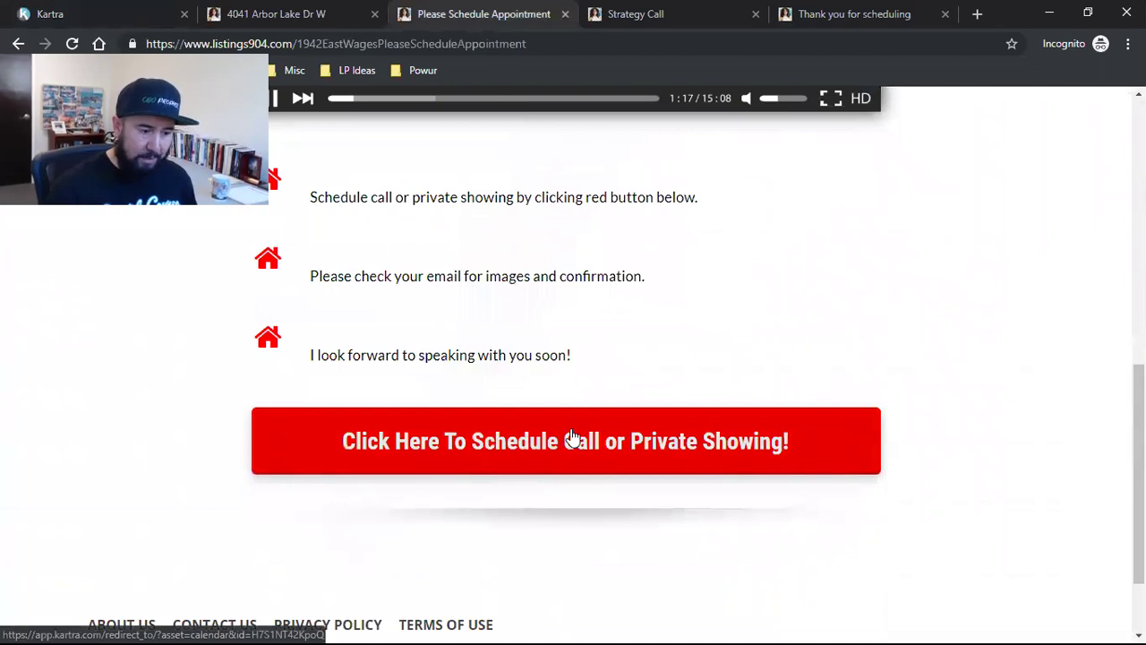
click(625, 17)
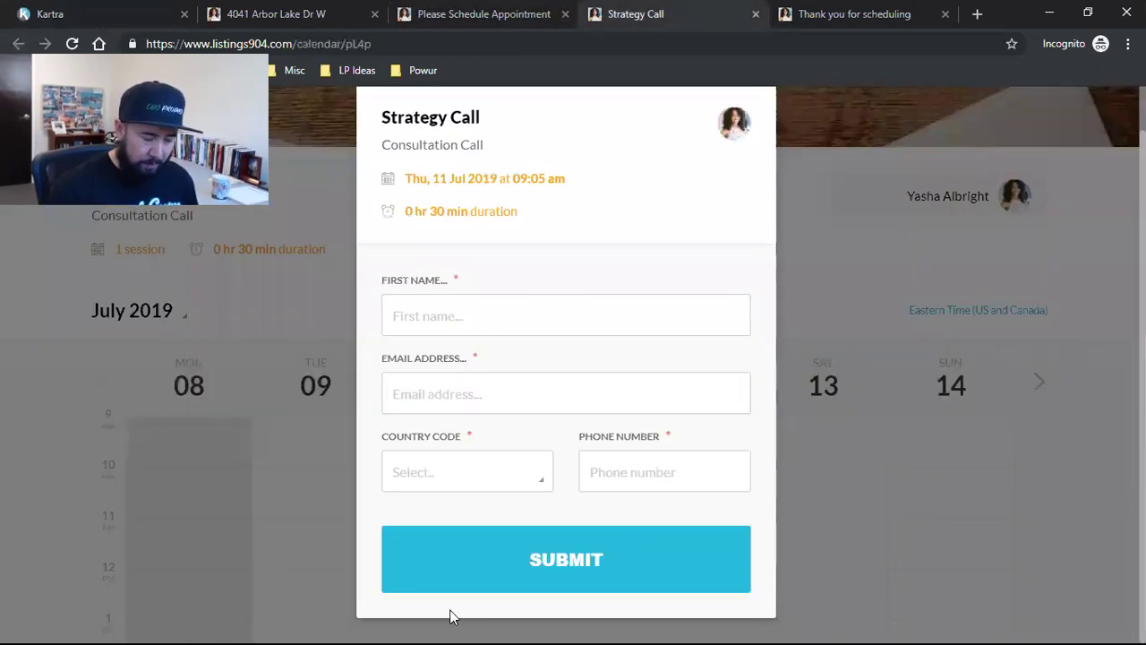
click(864, 10)
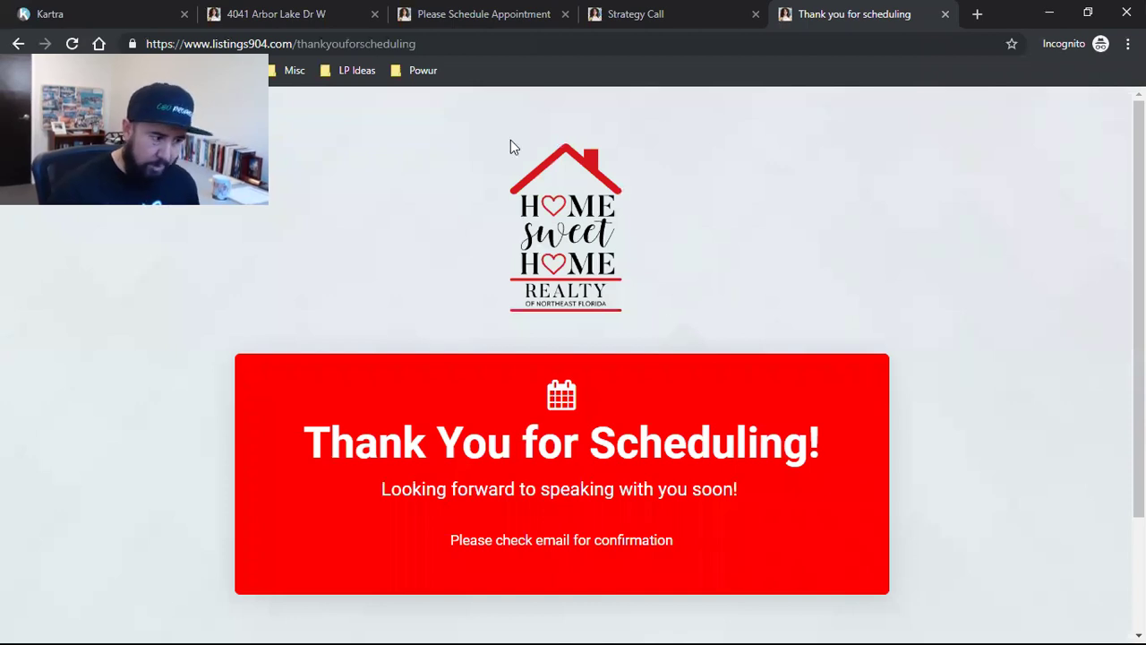
click(99, 7)
mouse_move(915, 350)
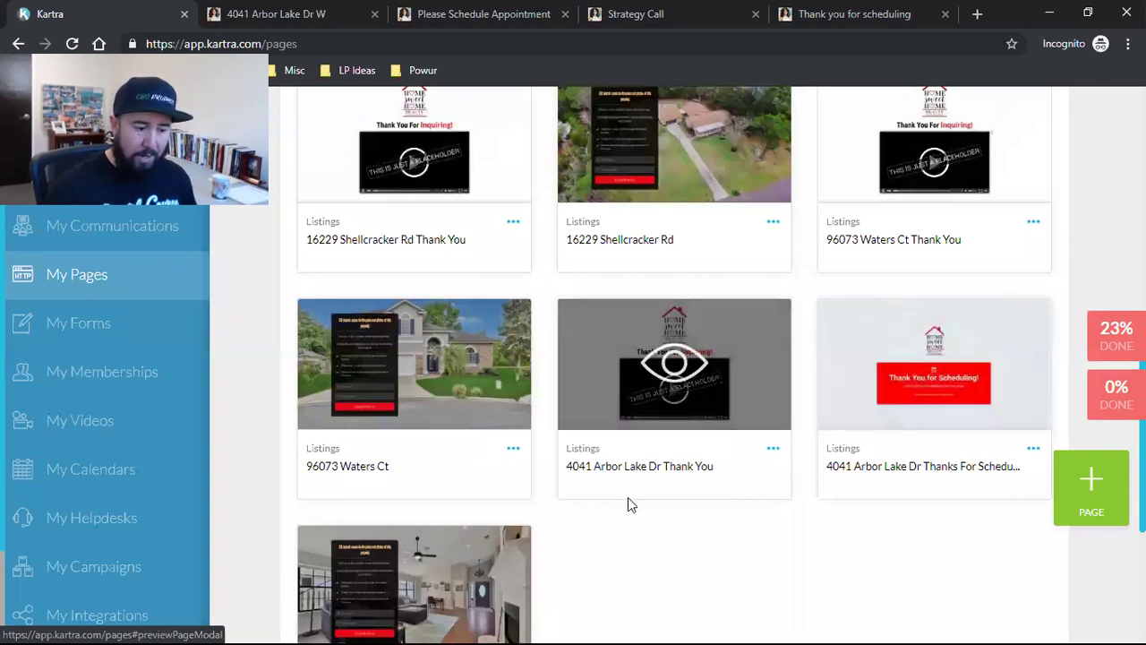
scroll(541, 347, up, 2)
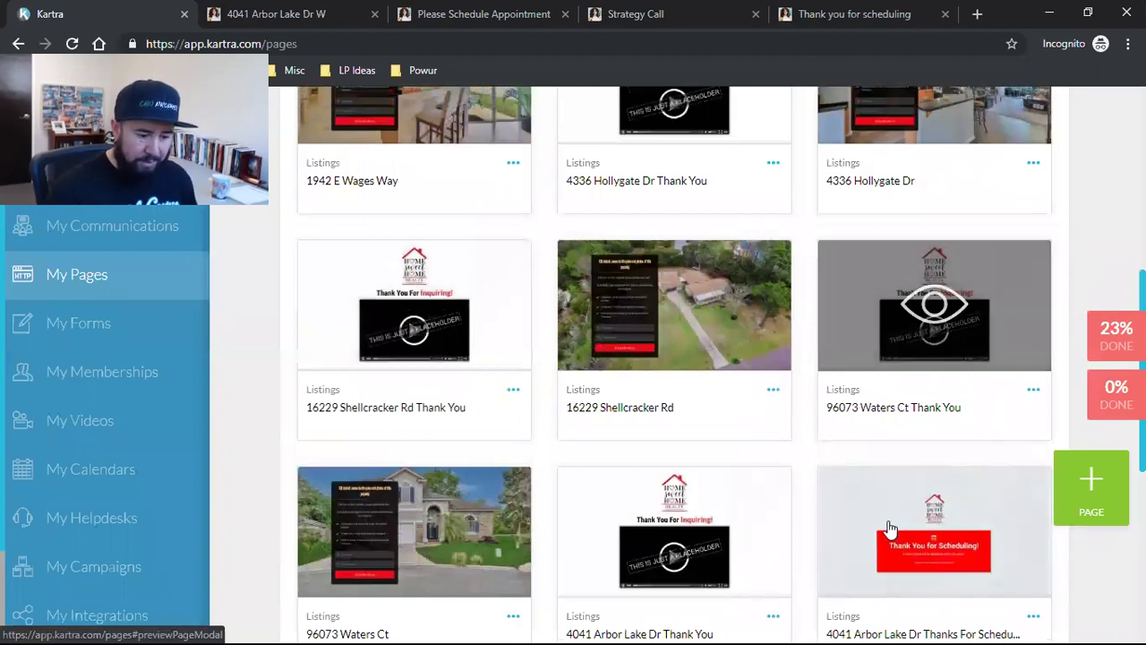
scroll(931, 438, down, 2)
scroll(934, 438, up, 3)
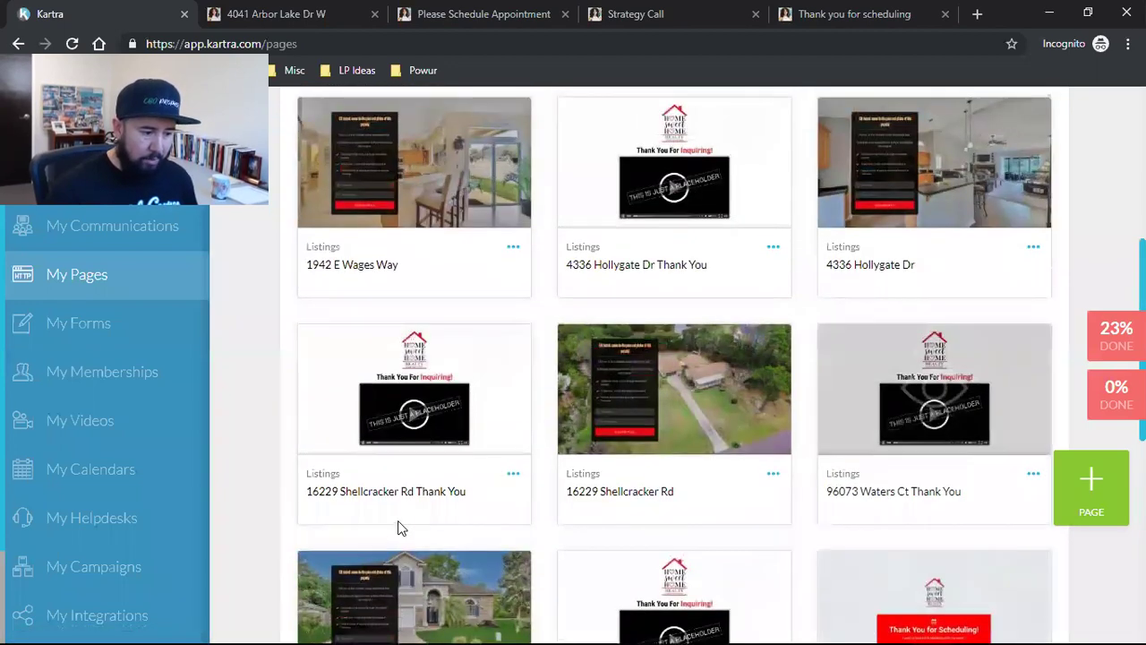
scroll(512, 422, up, 2)
click(513, 415)
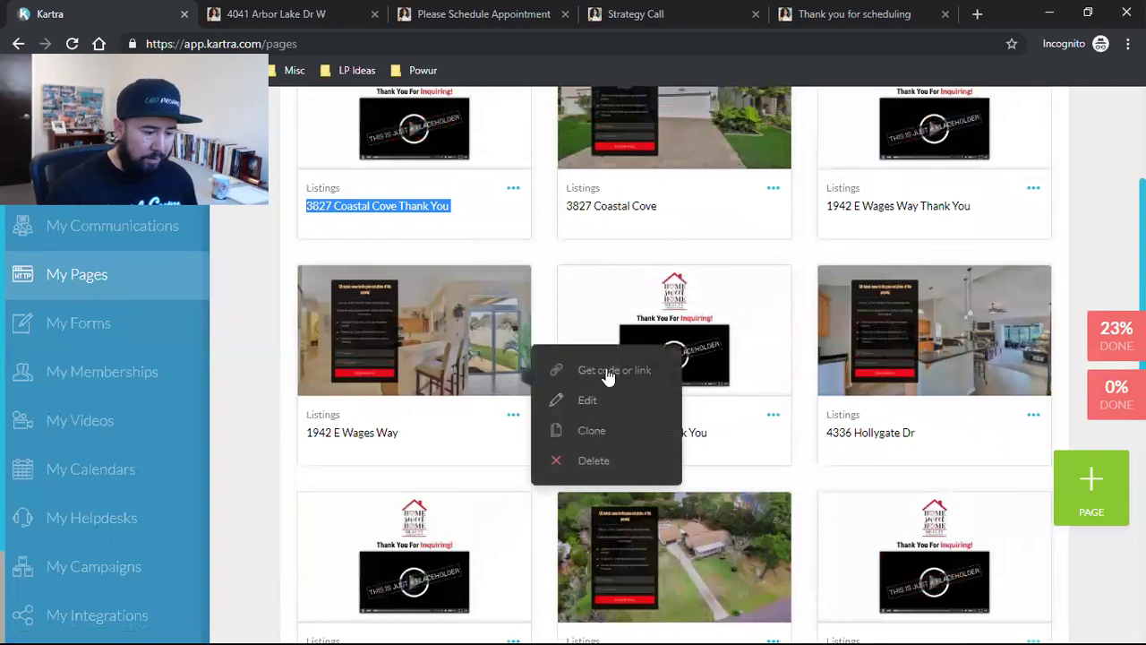
click(607, 371)
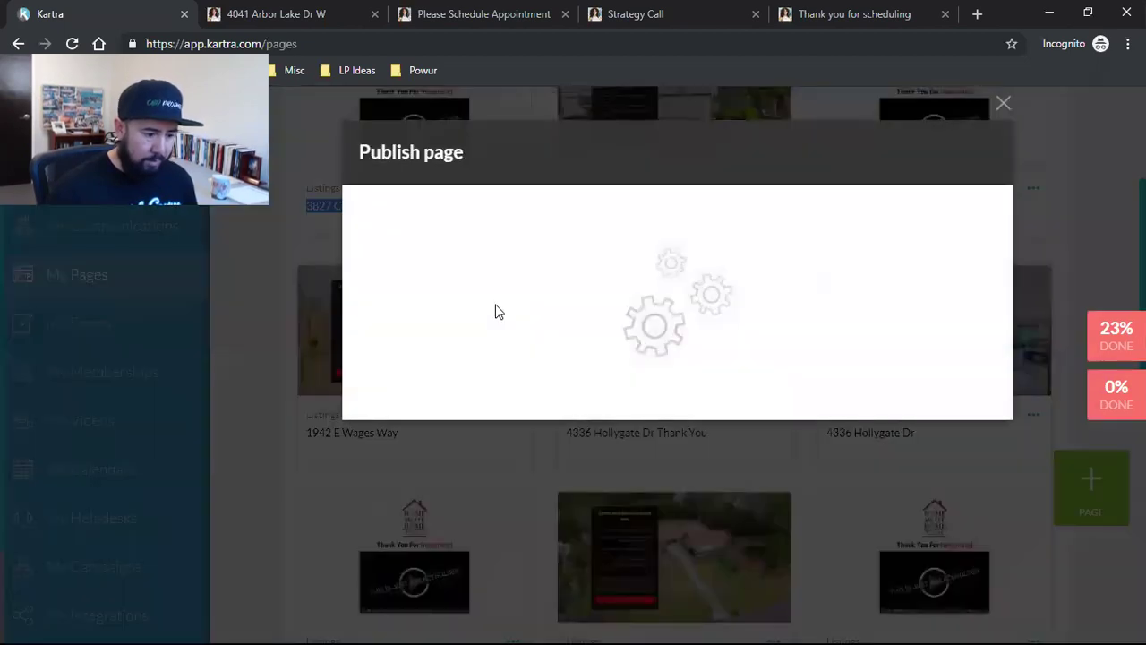
click(498, 312)
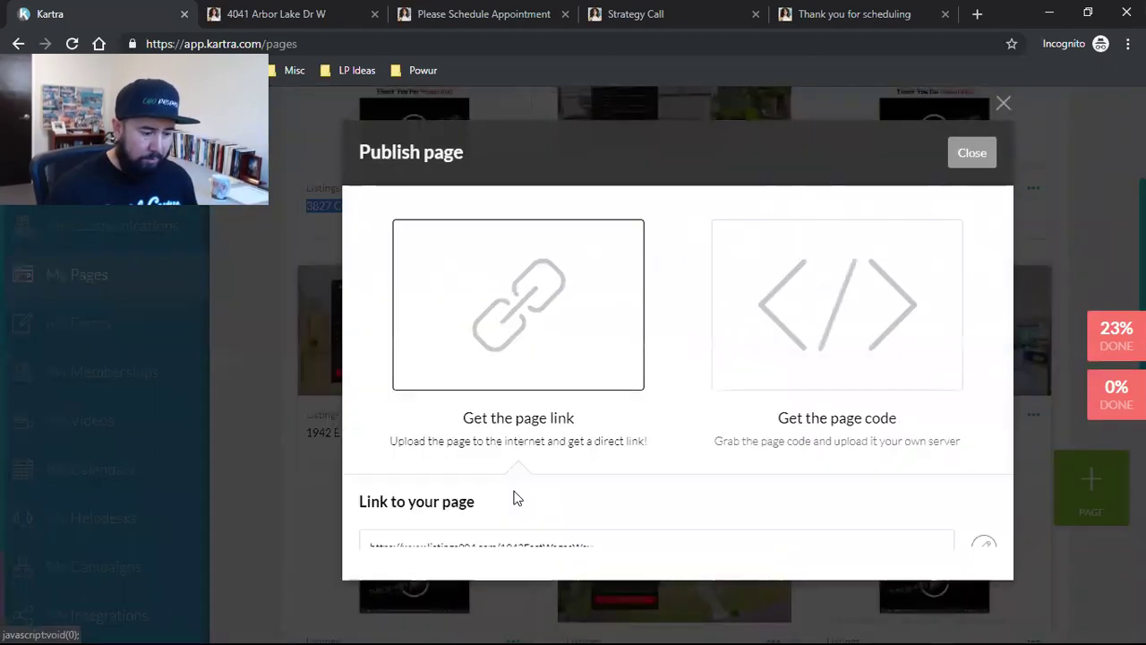
click(493, 552)
right_click(479, 555)
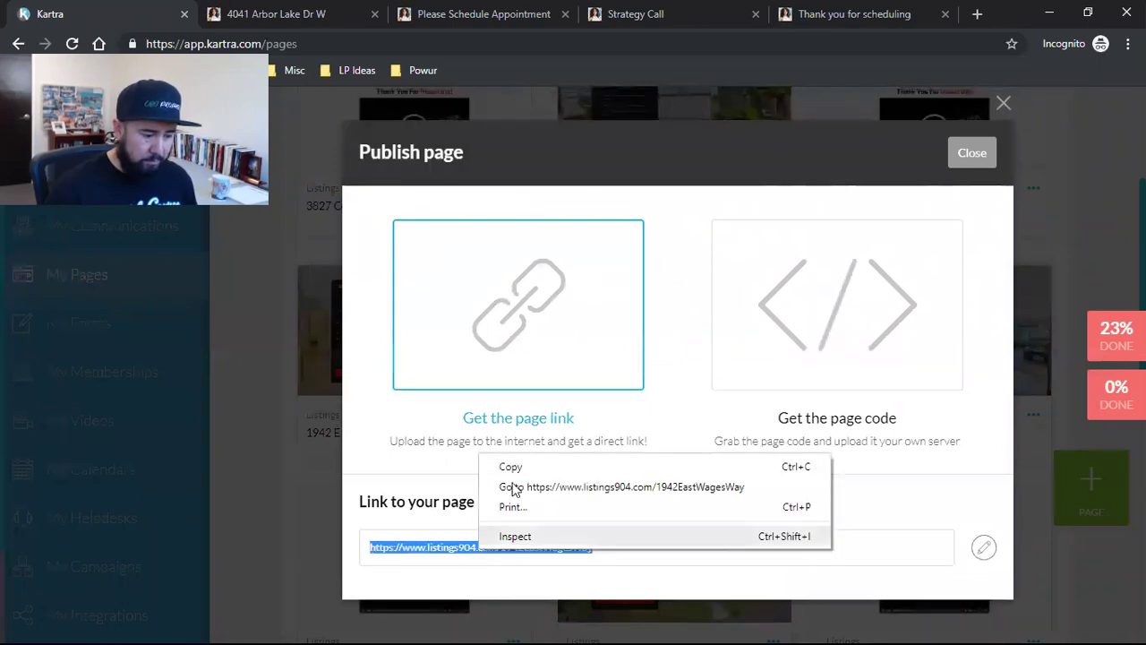
click(506, 466)
click(981, 13)
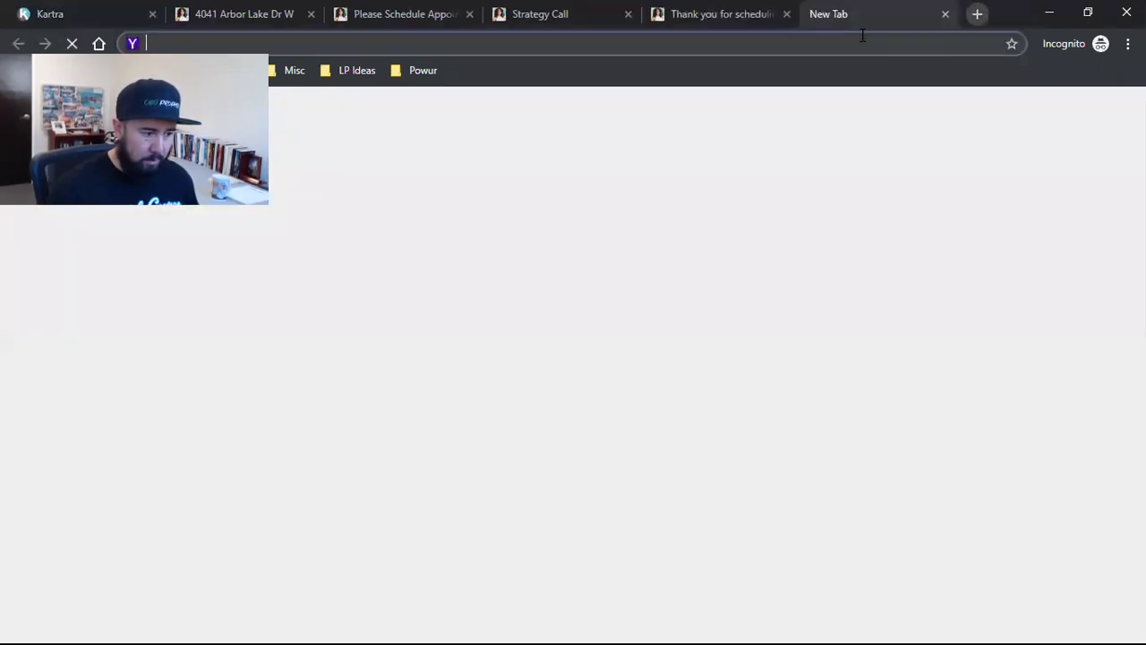
key(ctrl+v)
key(Return)
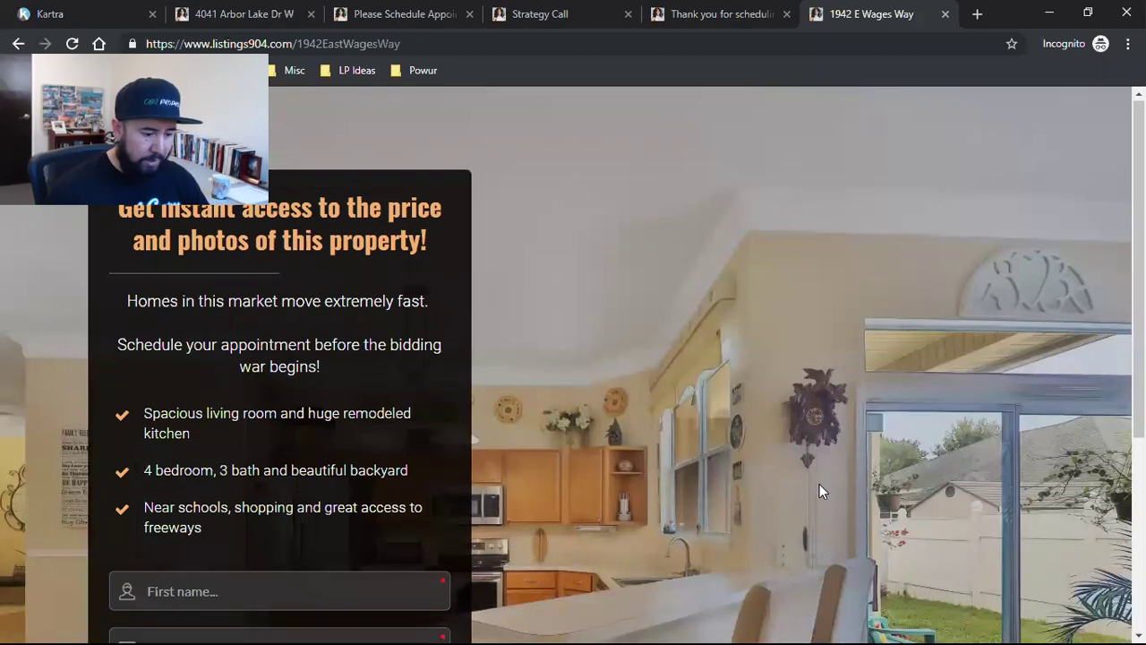
scroll(819, 484, down, 3)
scroll(819, 483, up, 2)
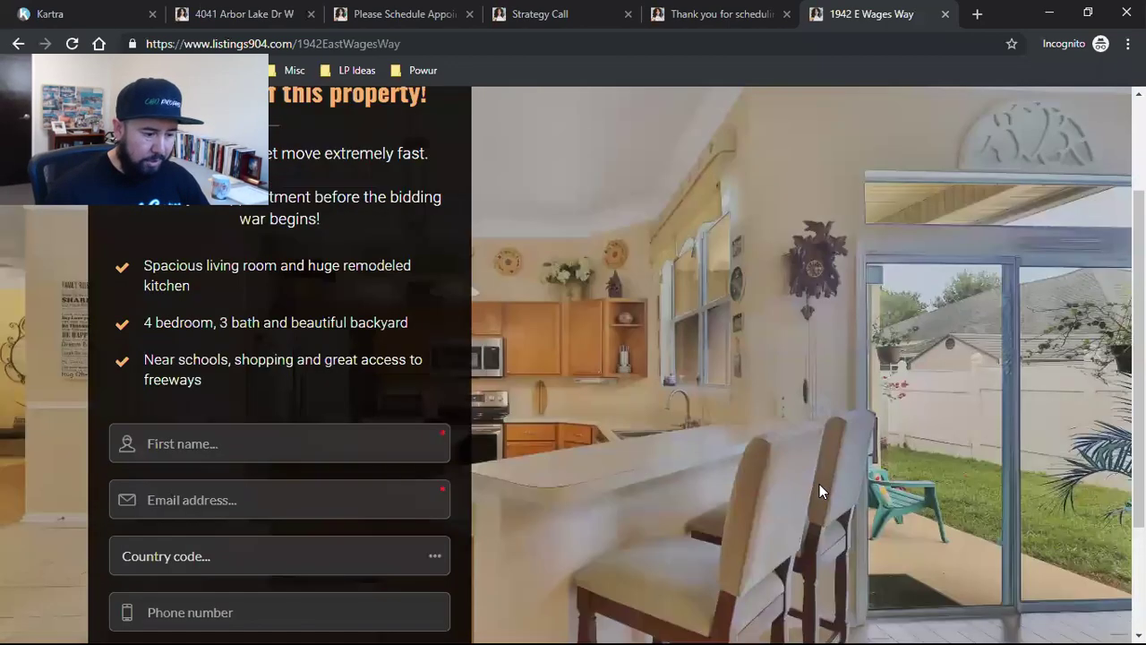
scroll(819, 484, down, 2)
scroll(819, 484, up, 3)
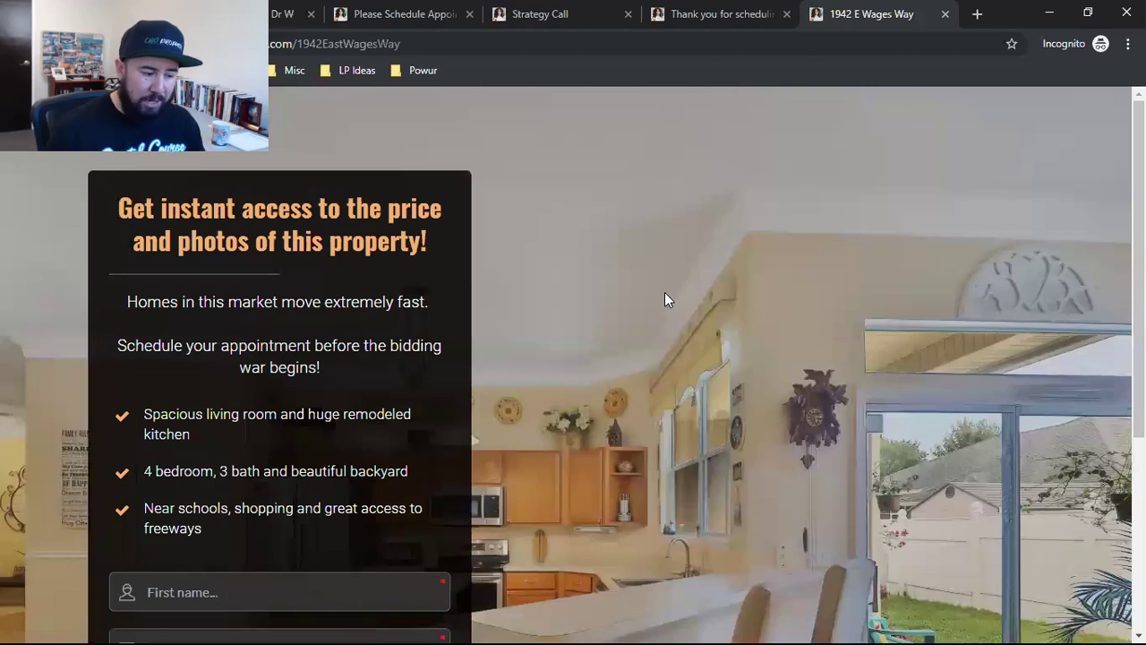
Step: Highlight the property feature bullets, review the page, then close the tab and the Publish page dialog
drag(168, 414, 258, 507)
click(710, 469)
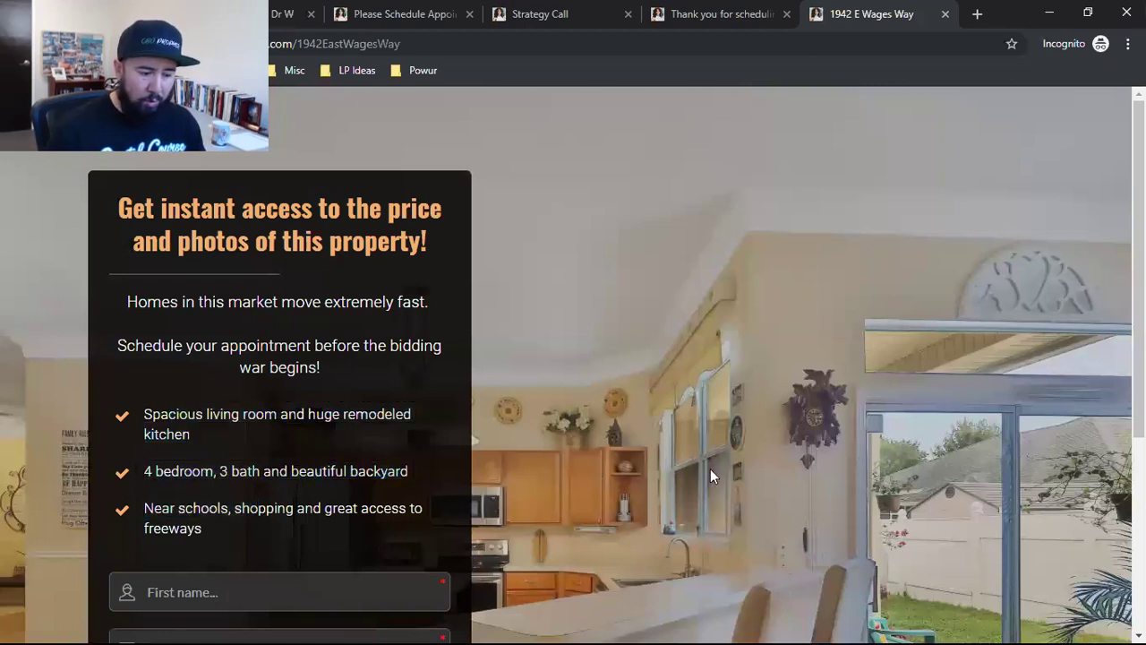
scroll(888, 393, down, 3)
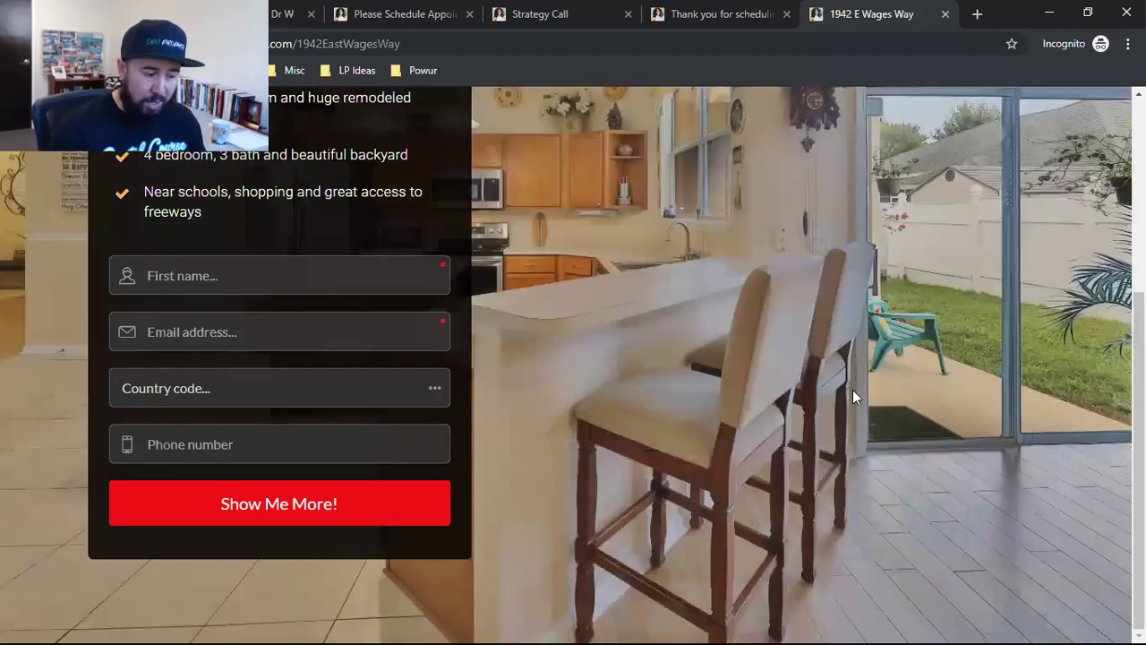
scroll(852, 389, up, 3)
scroll(852, 389, down, 3)
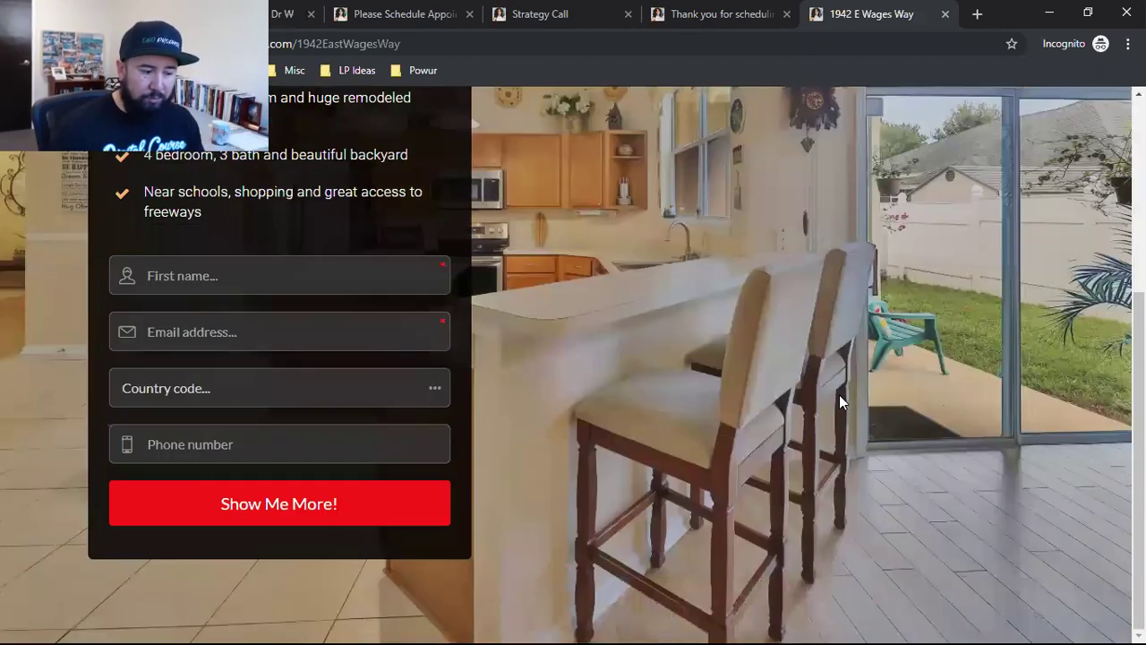
scroll(839, 395, up, 3)
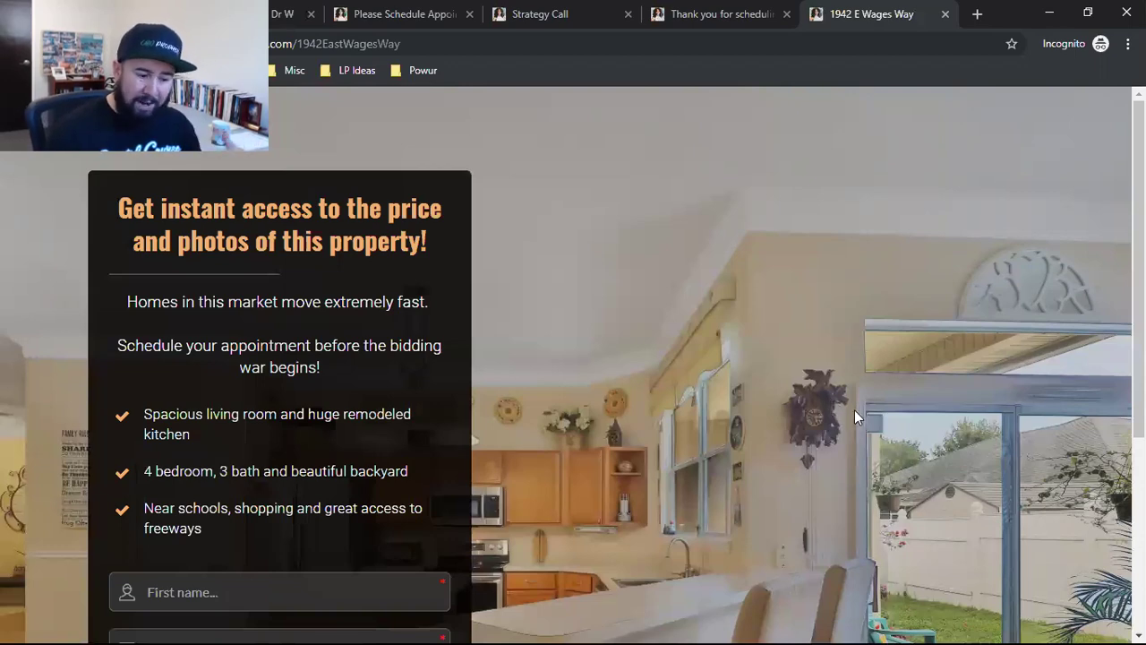
scroll(854, 410, down, 4)
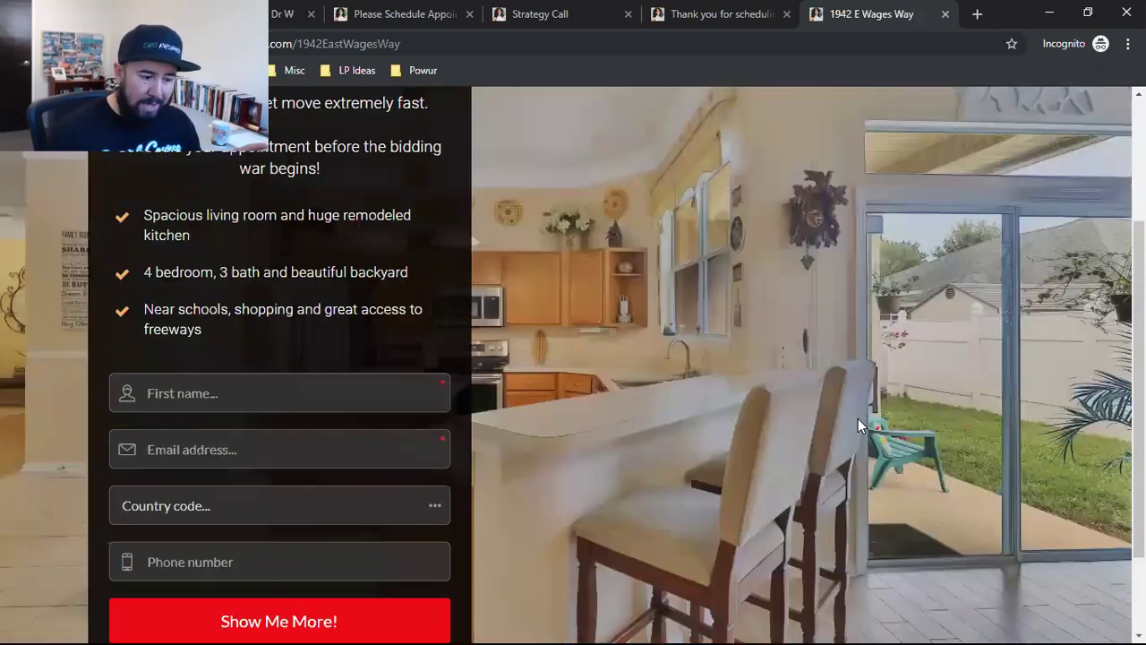
scroll(668, 436, up, 3)
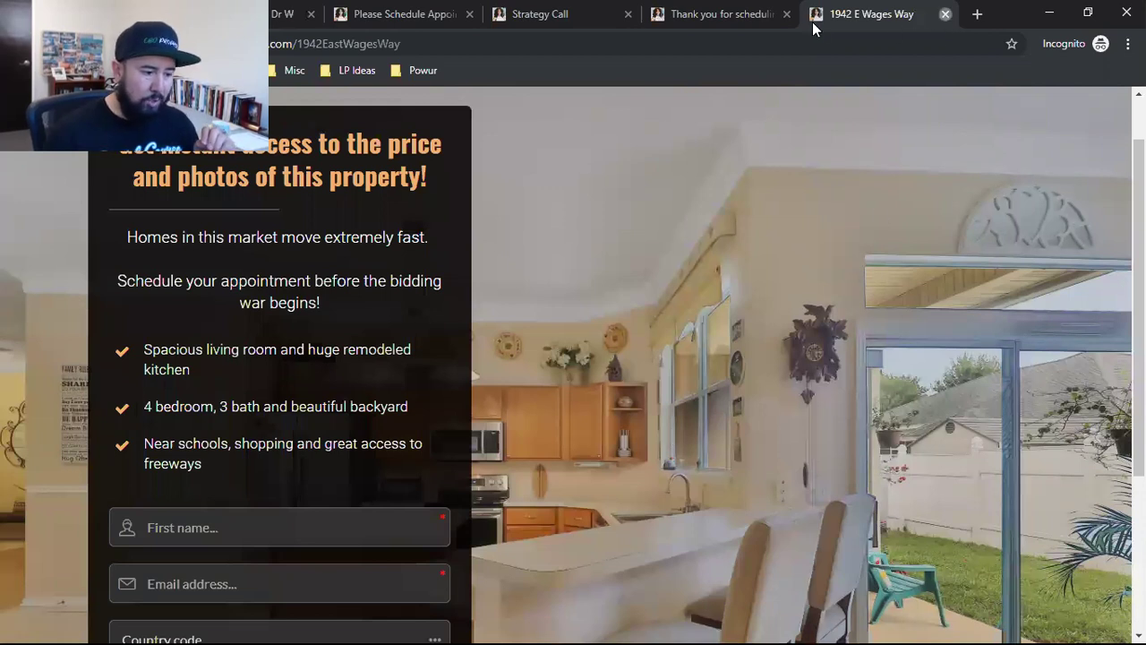
click(945, 14)
click(973, 153)
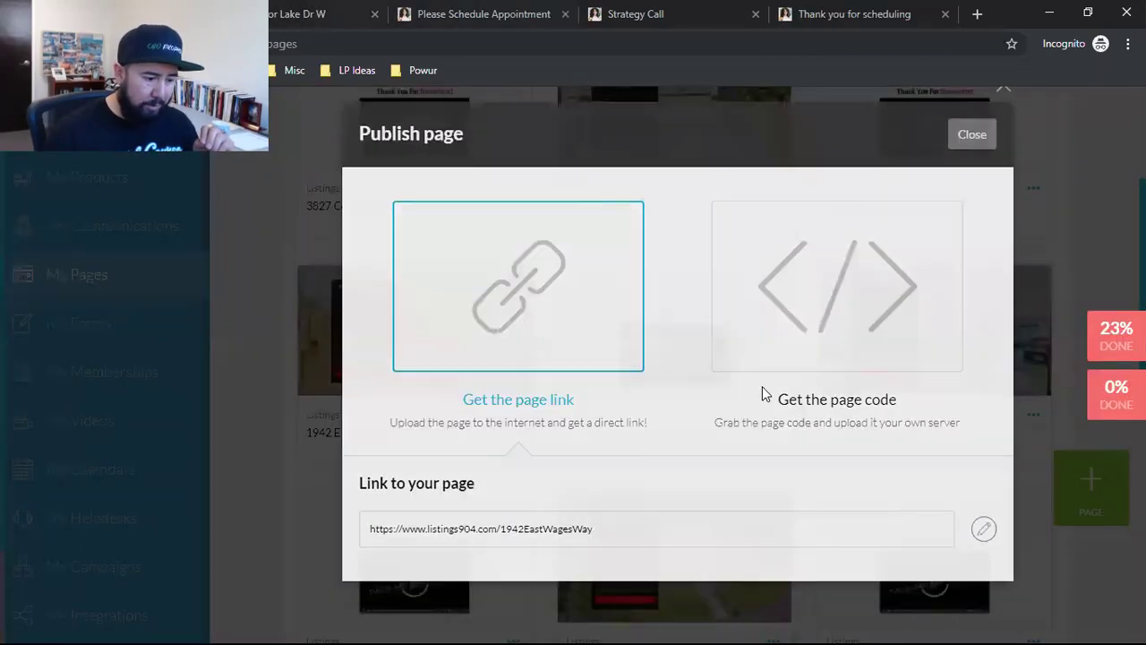
scroll(844, 383, down, 2)
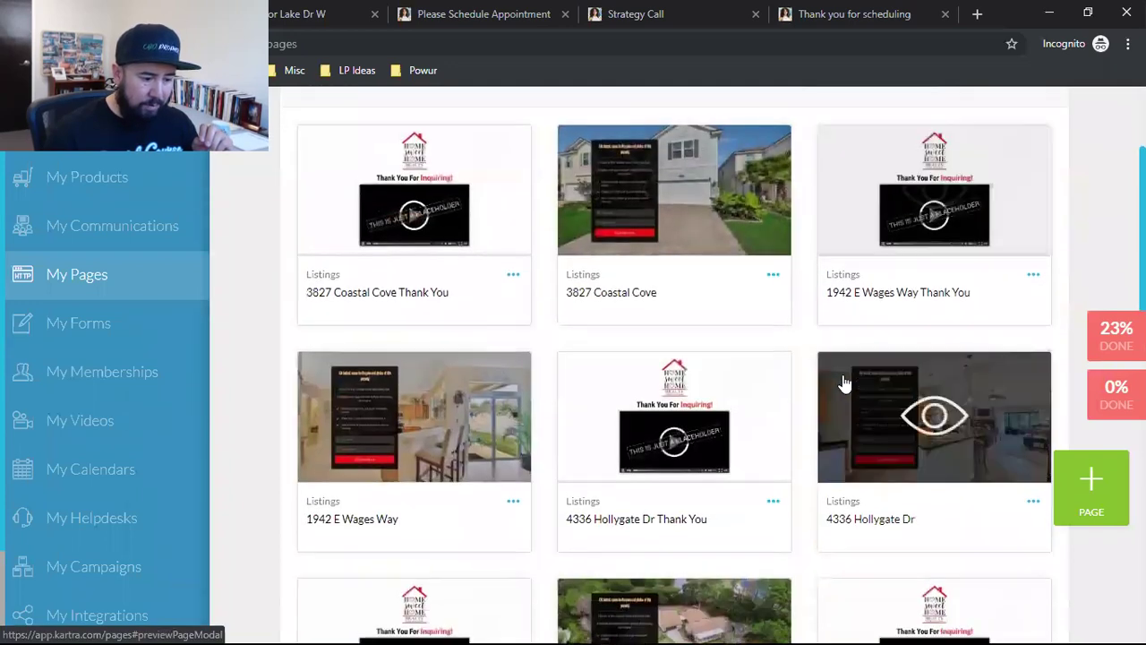
scroll(761, 380, up, 1)
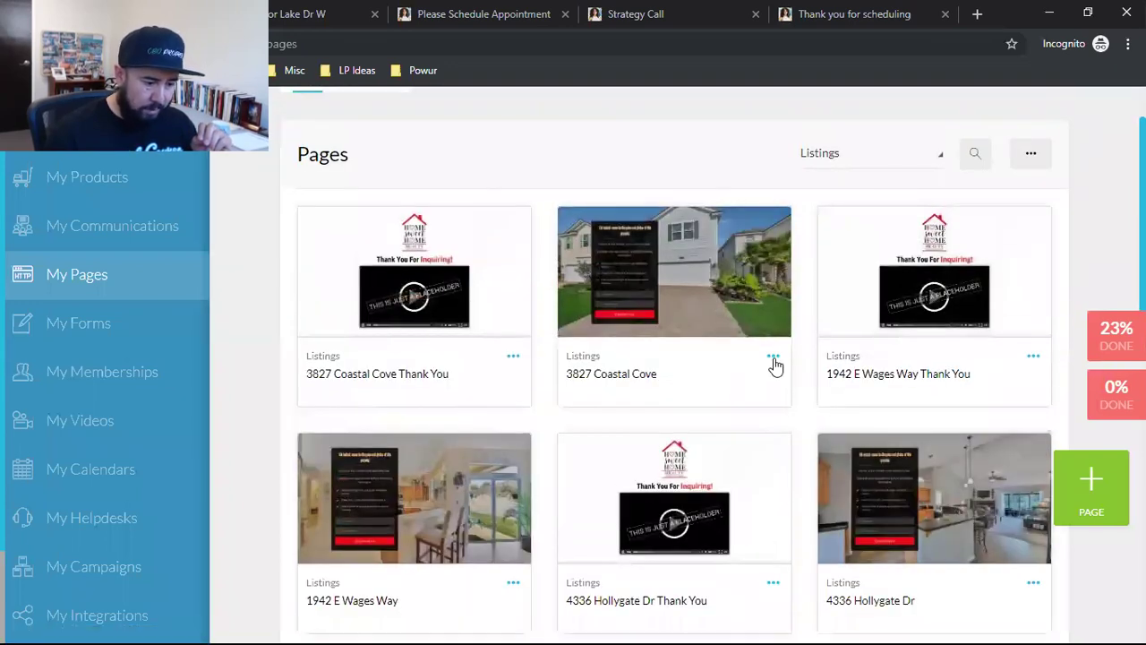
click(773, 360)
click(796, 376)
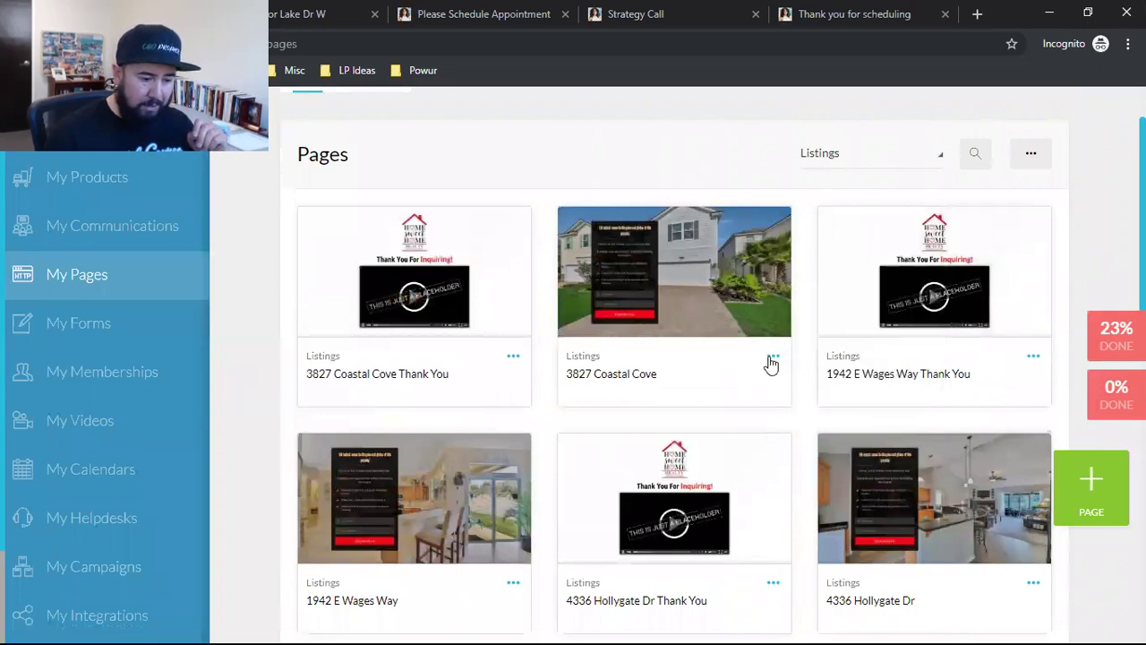
click(772, 358)
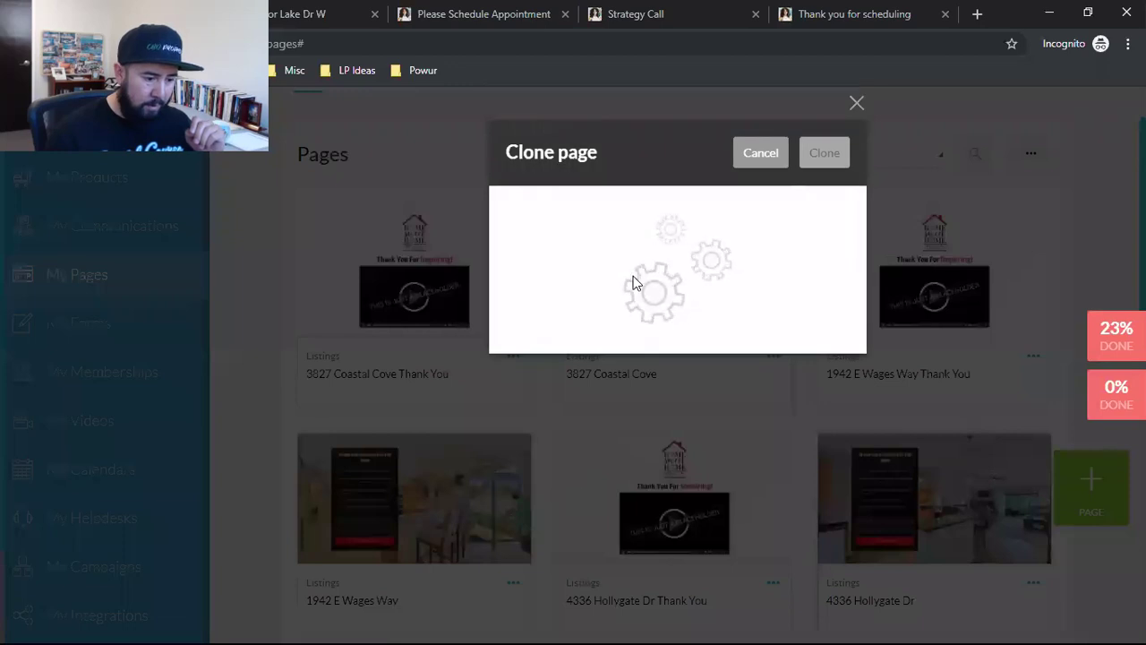
Step: Name the copy 121212 TEST AVE and keep Listings as its category
double_click(609, 247)
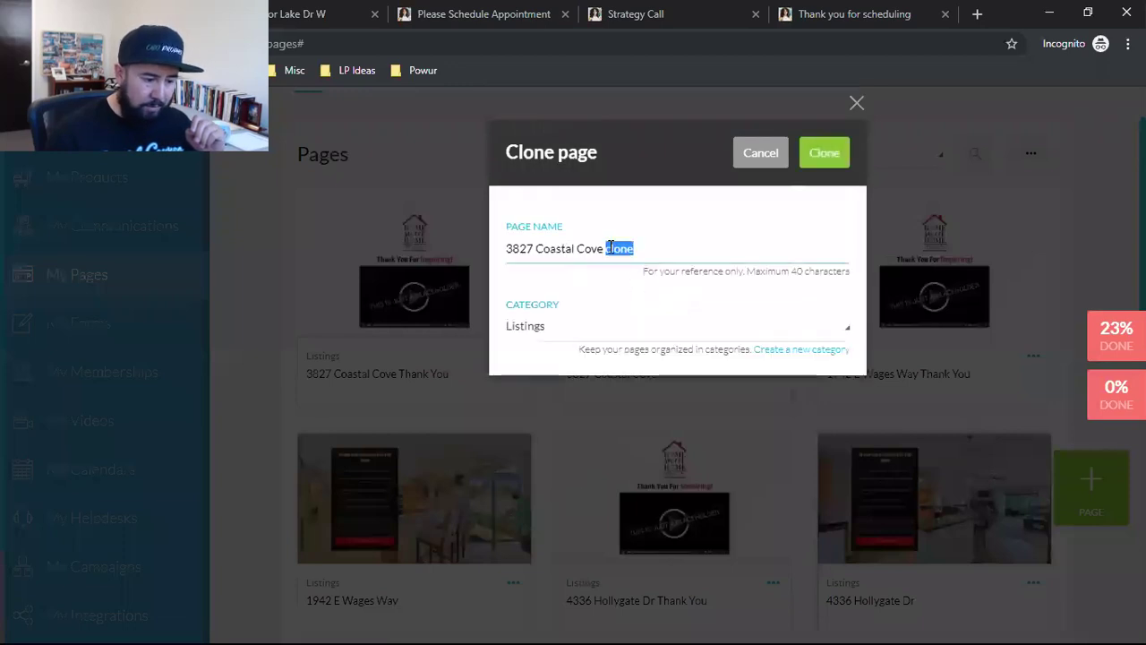
triple_click(603, 251)
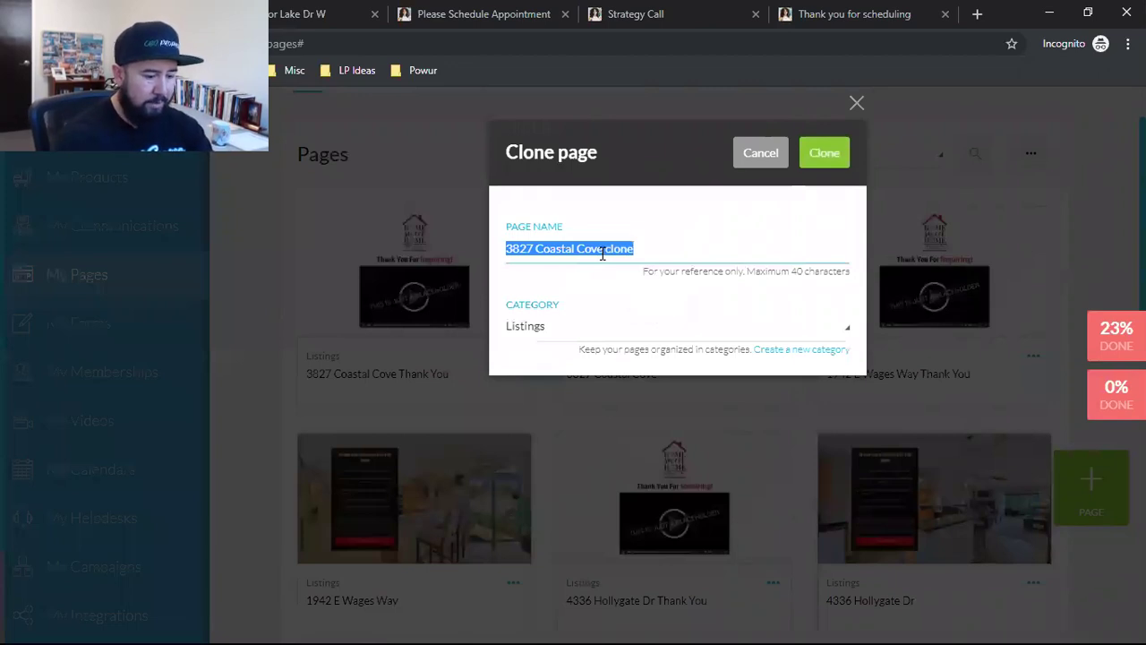
text(121212 TEST AVE)
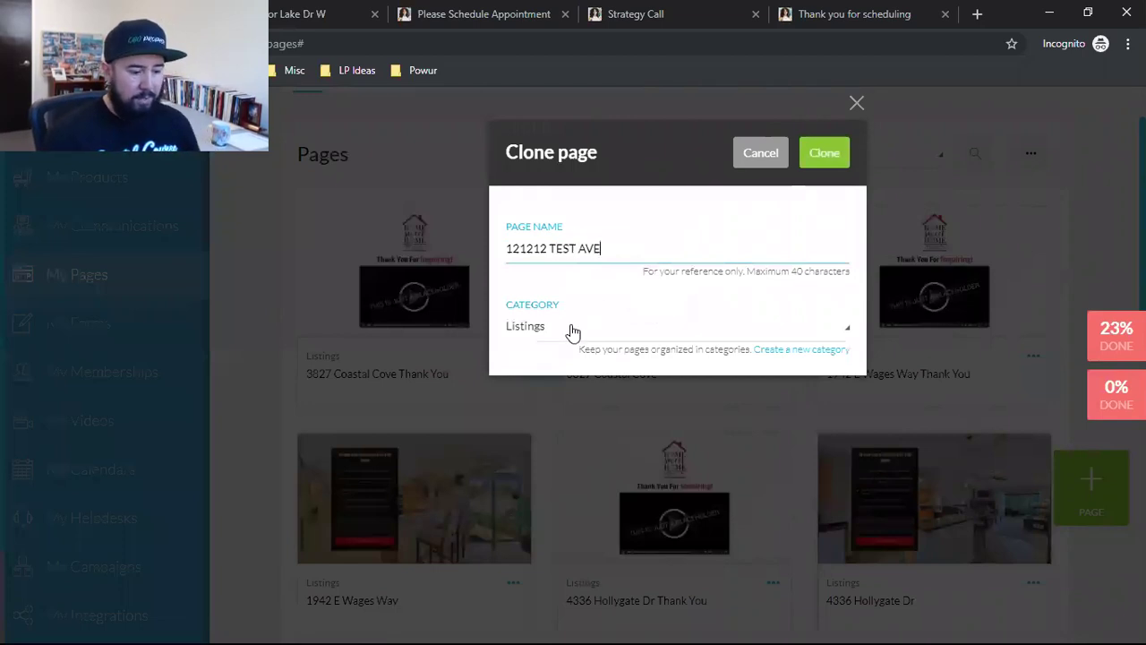
click(573, 331)
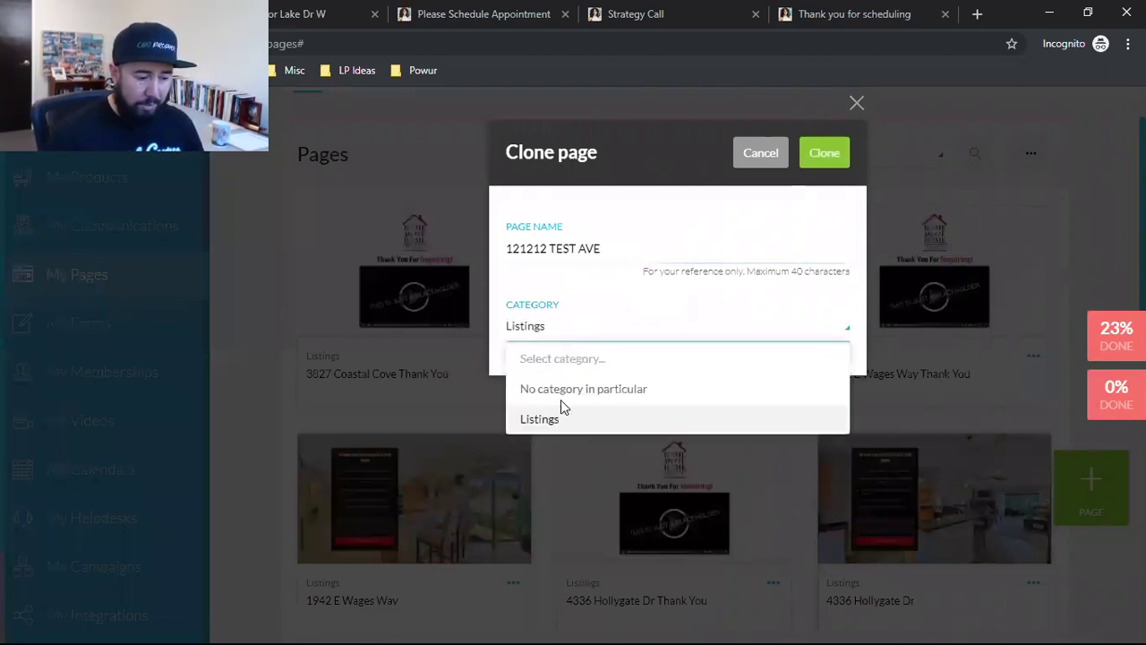
click(555, 299)
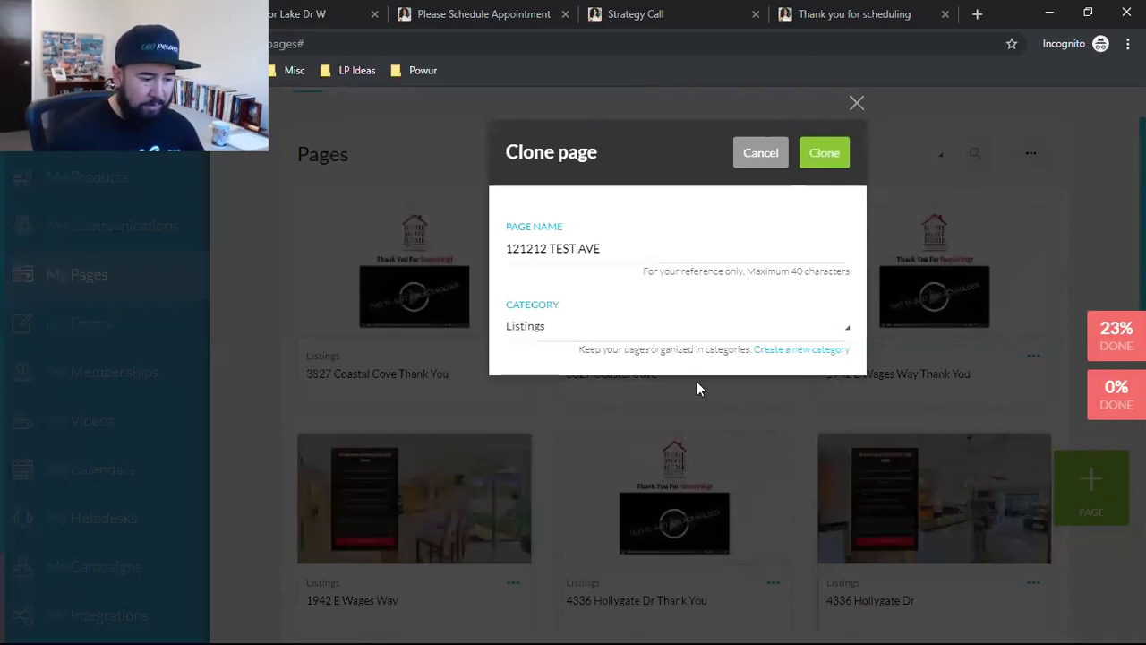
Step: Add a new page category called BUYERS TEST
click(803, 349)
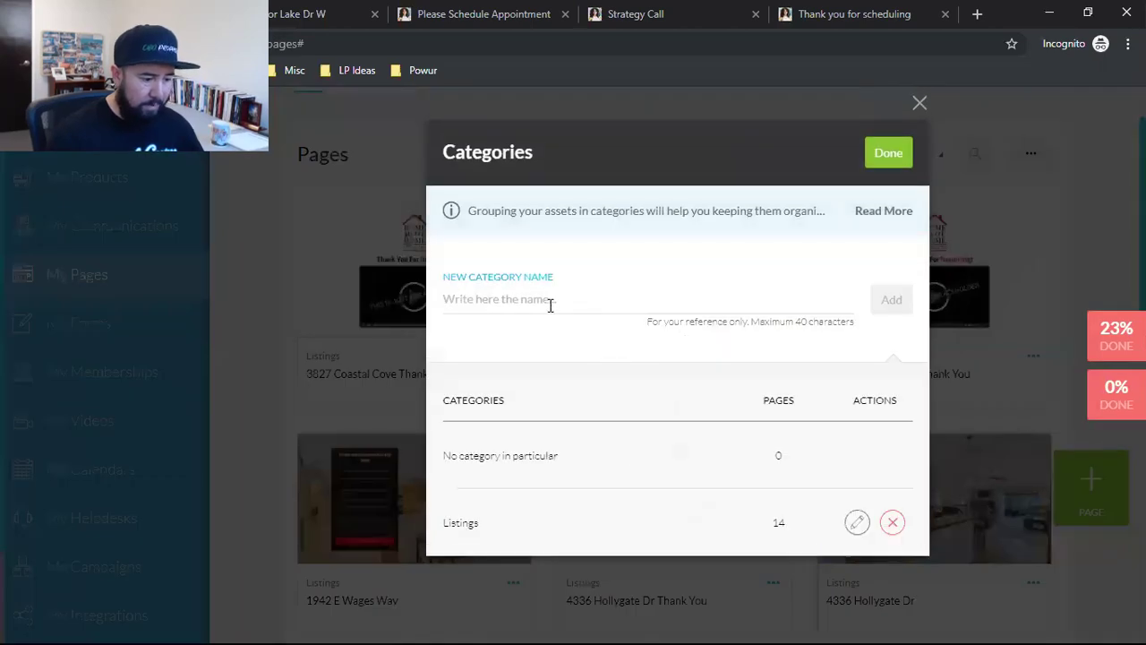
click(550, 305)
text(BUYERS)
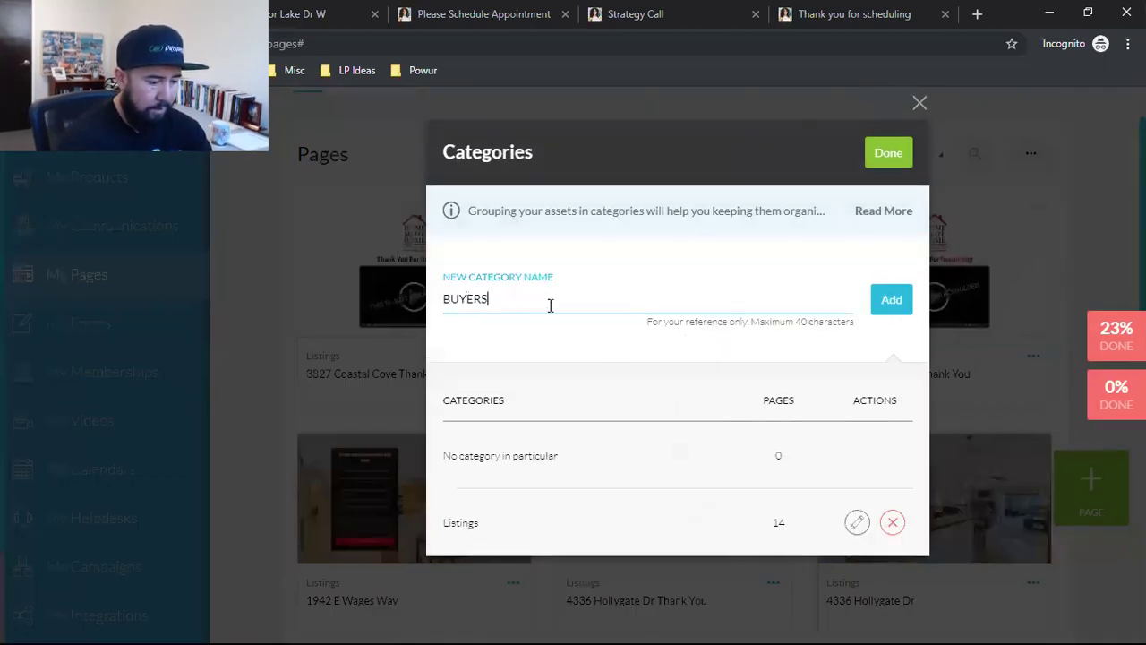
text( TEST)
click(891, 299)
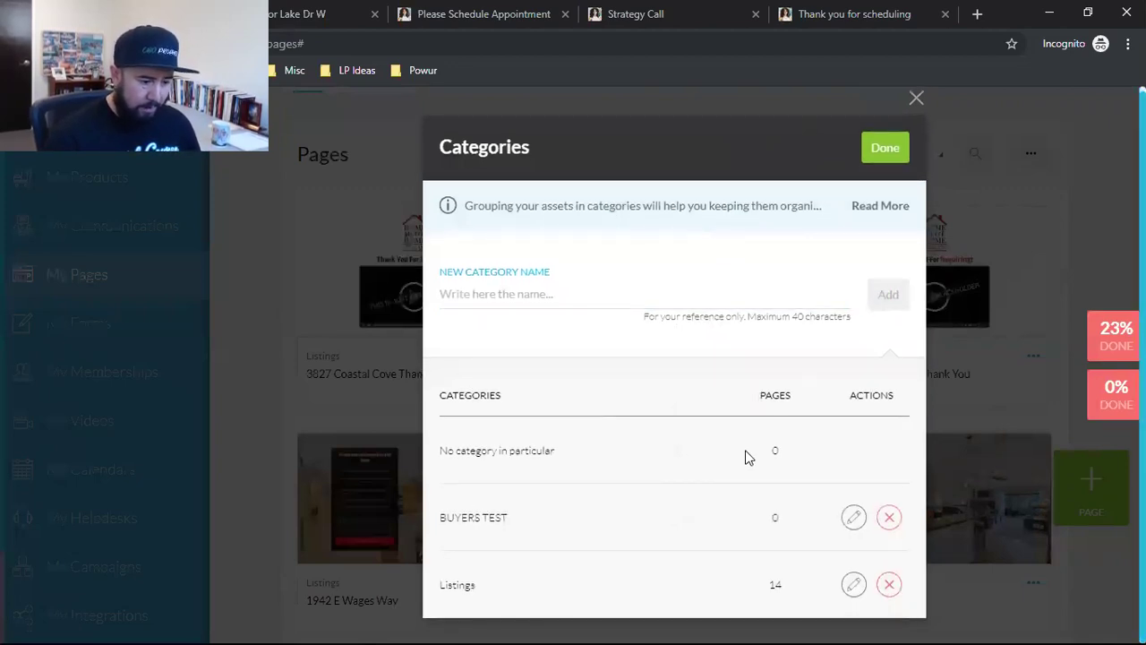
click(885, 149)
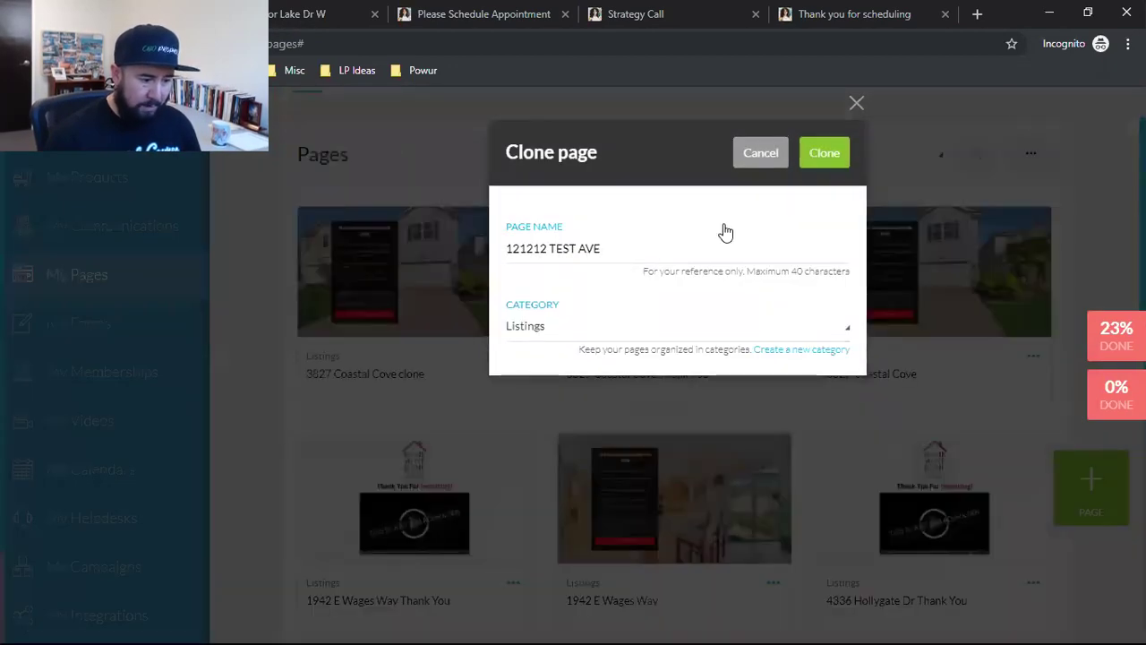
Step: File the 121212 TEST AVE clone under BUYERS TEST and create it
triple_click(538, 248)
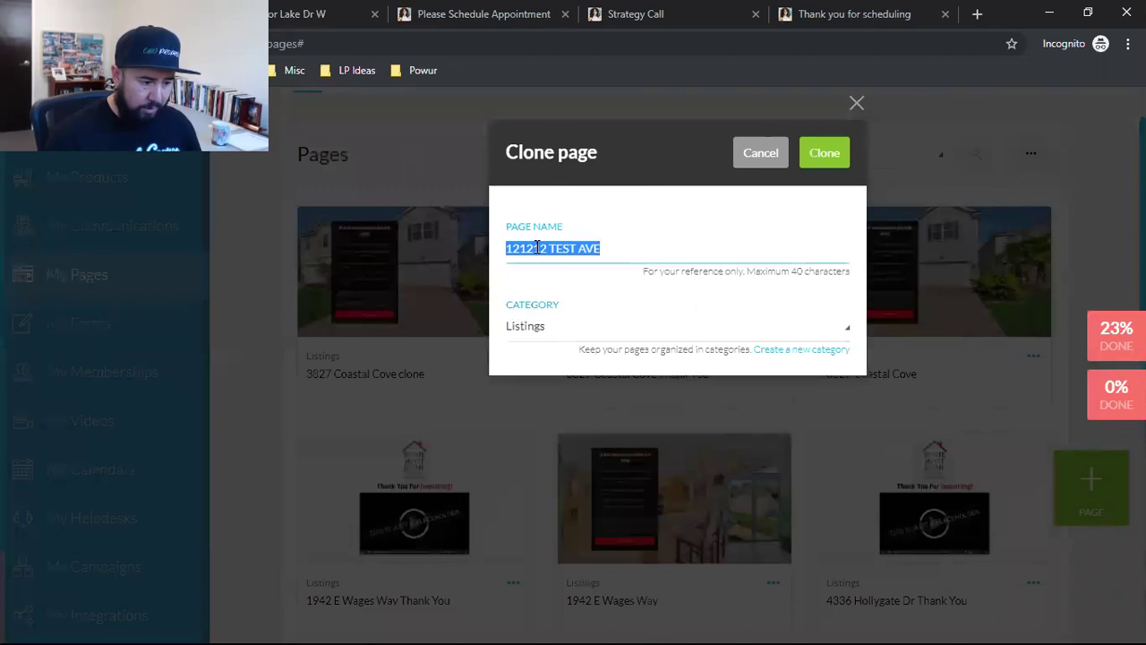
click(528, 326)
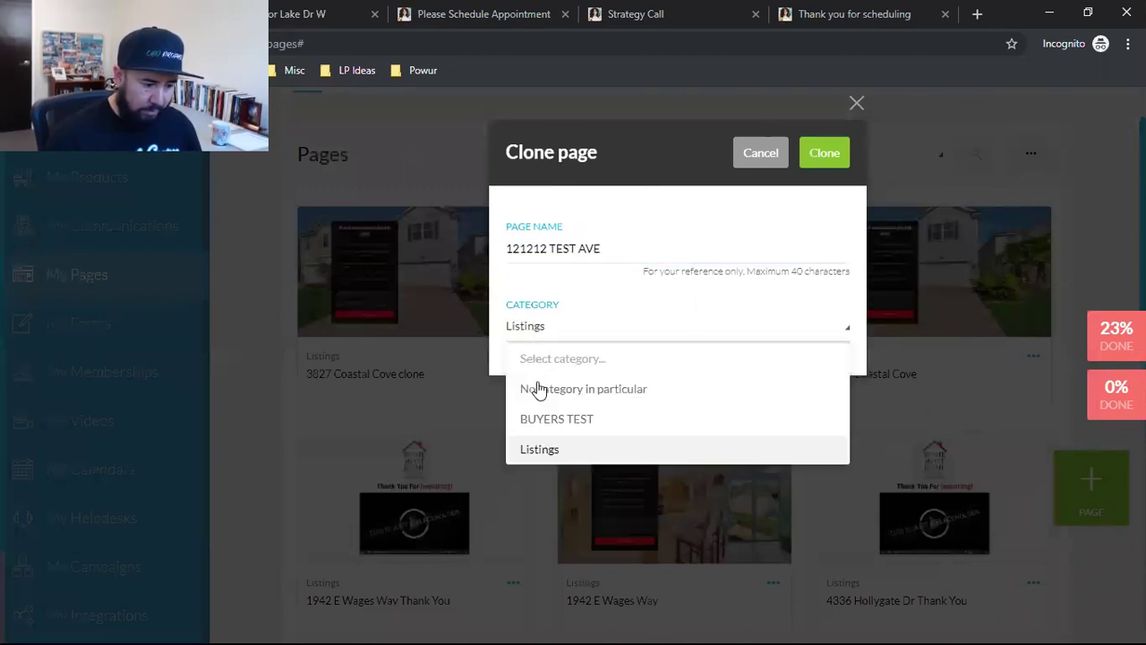
click(544, 421)
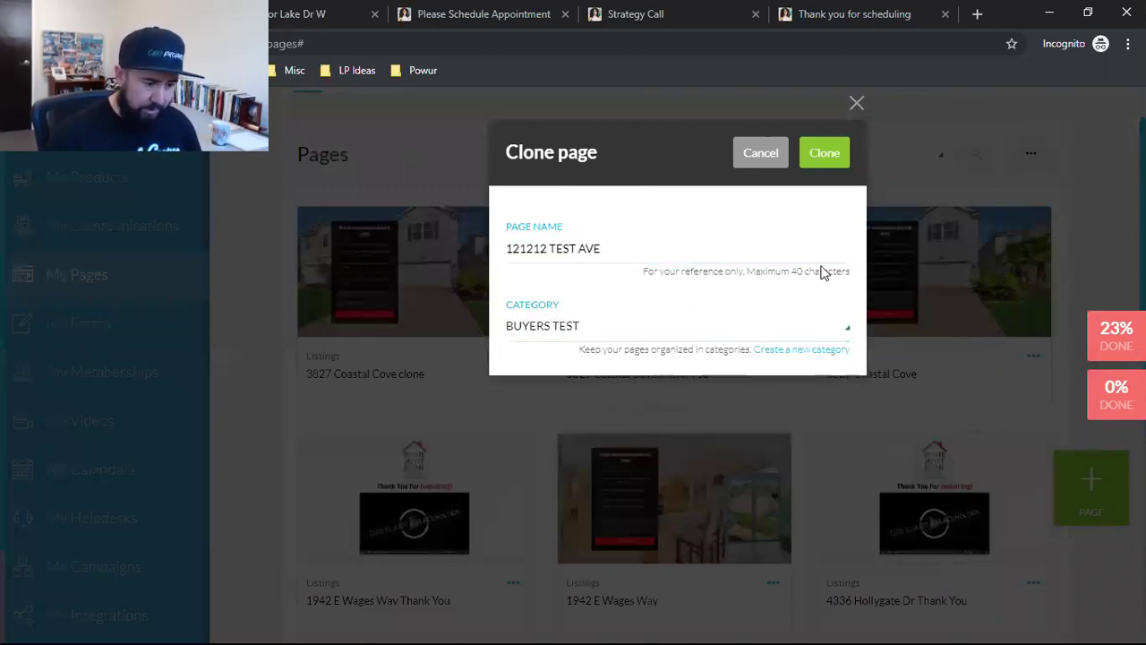
click(814, 161)
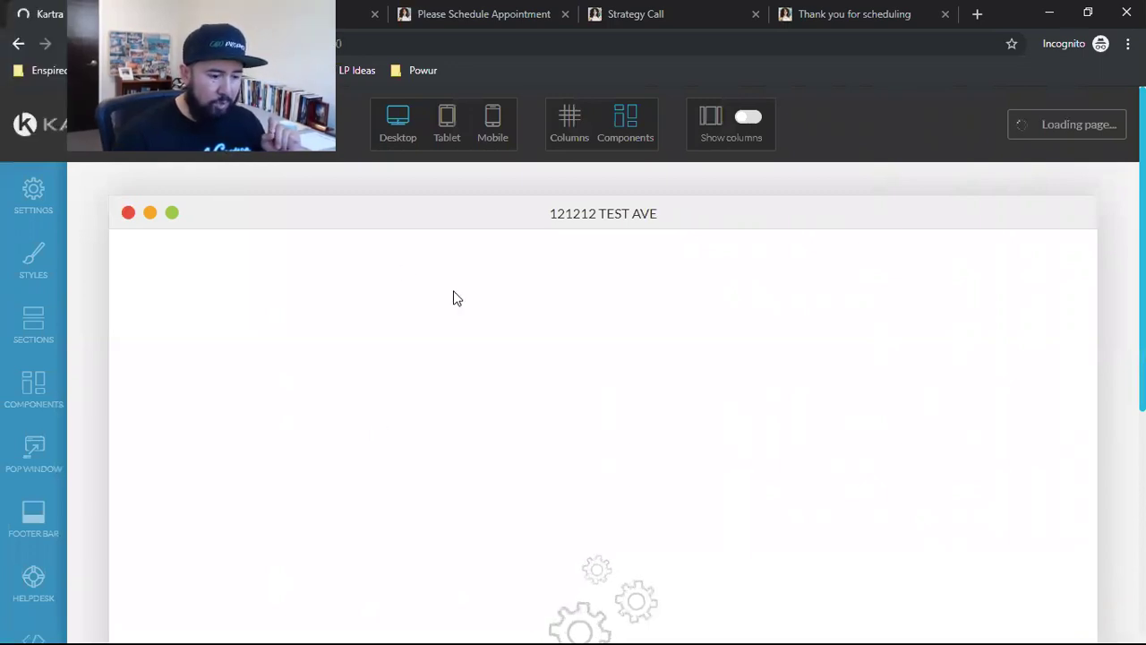
Step: Look over the appointment, strategy call and thank-you pages, then return to the Kartra editor
click(465, 17)
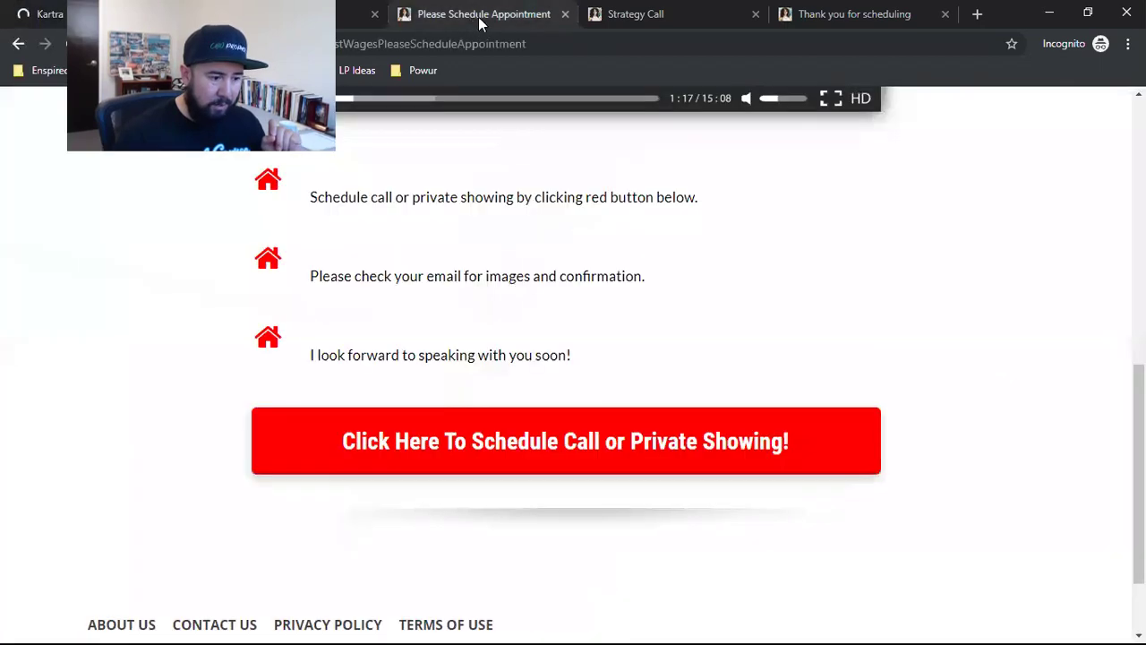
click(629, 15)
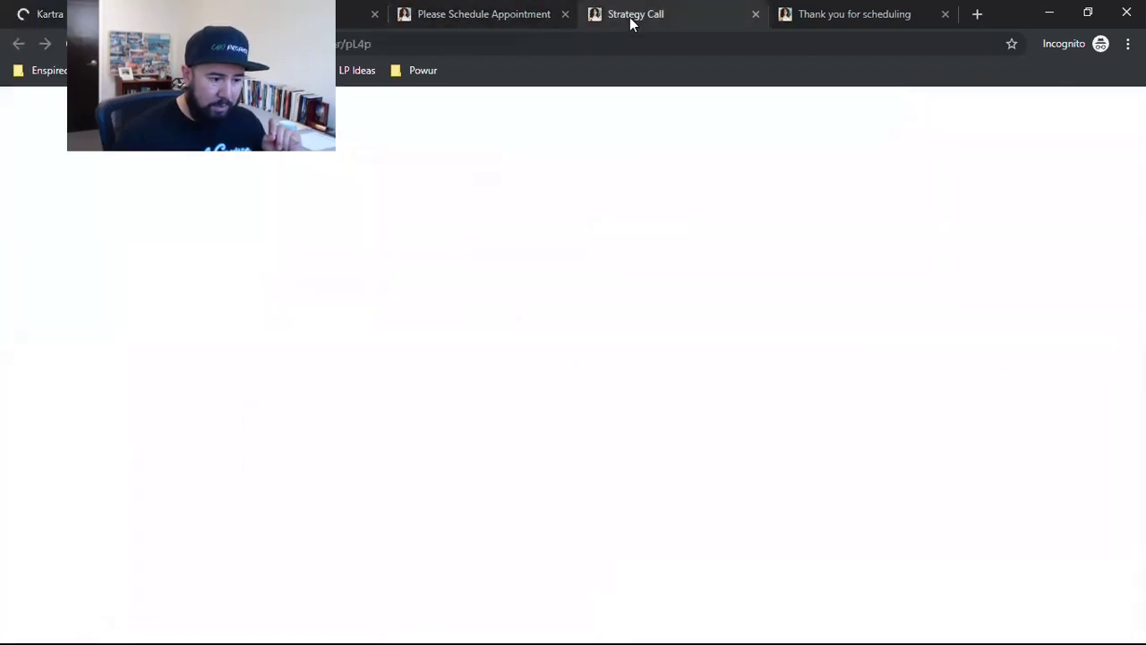
click(869, 16)
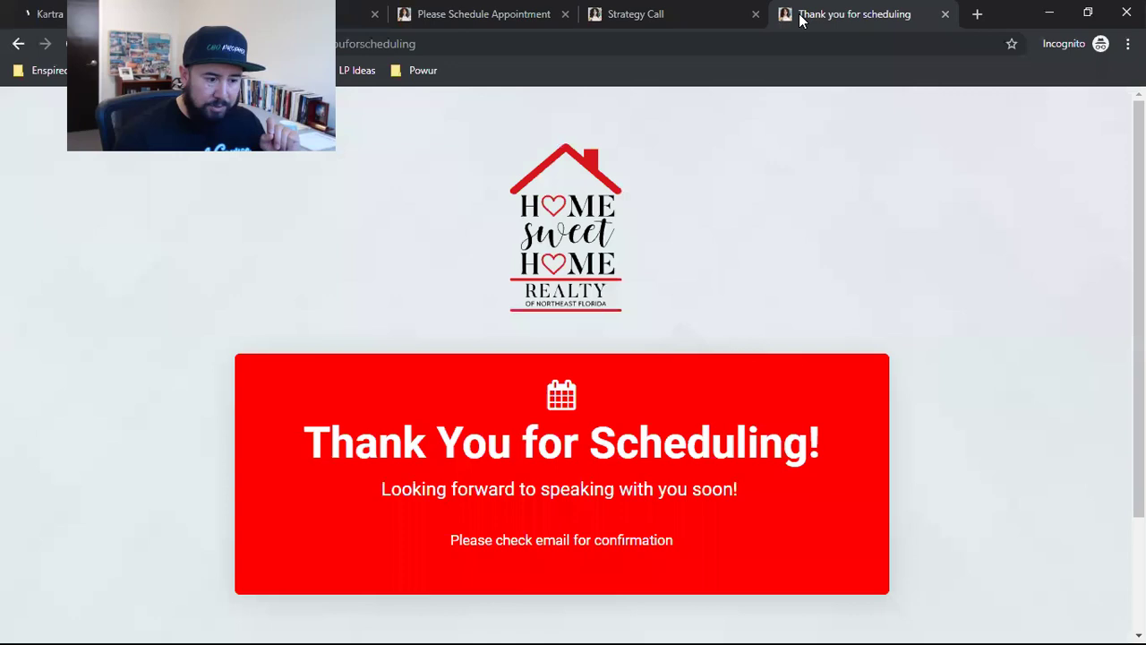
click(503, 13)
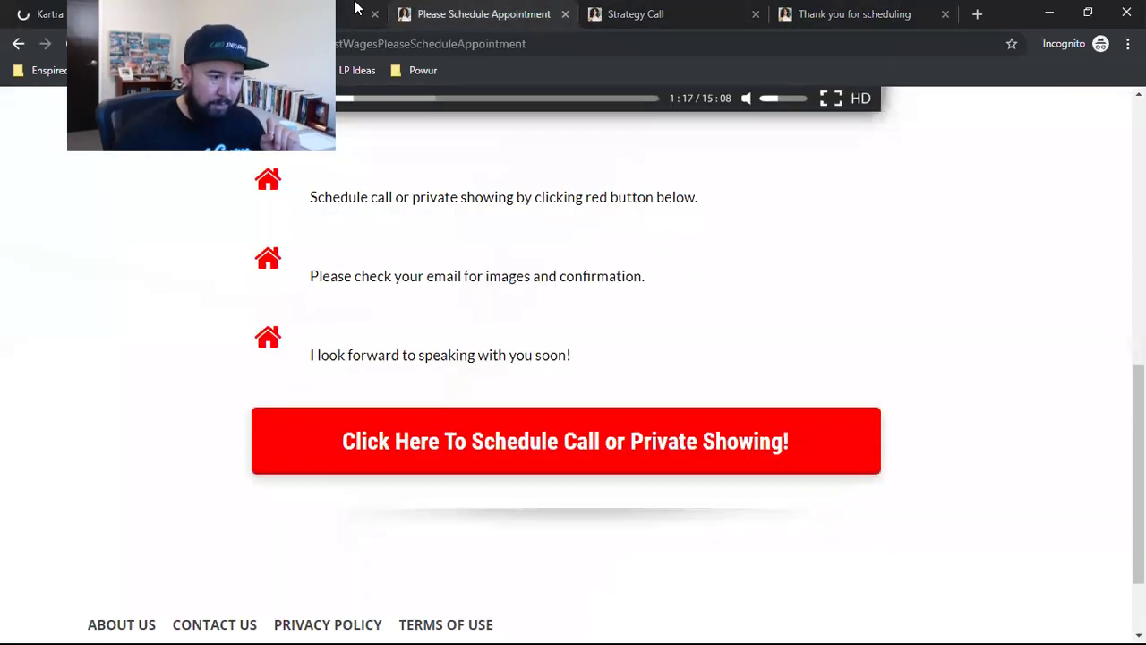
click(112, 13)
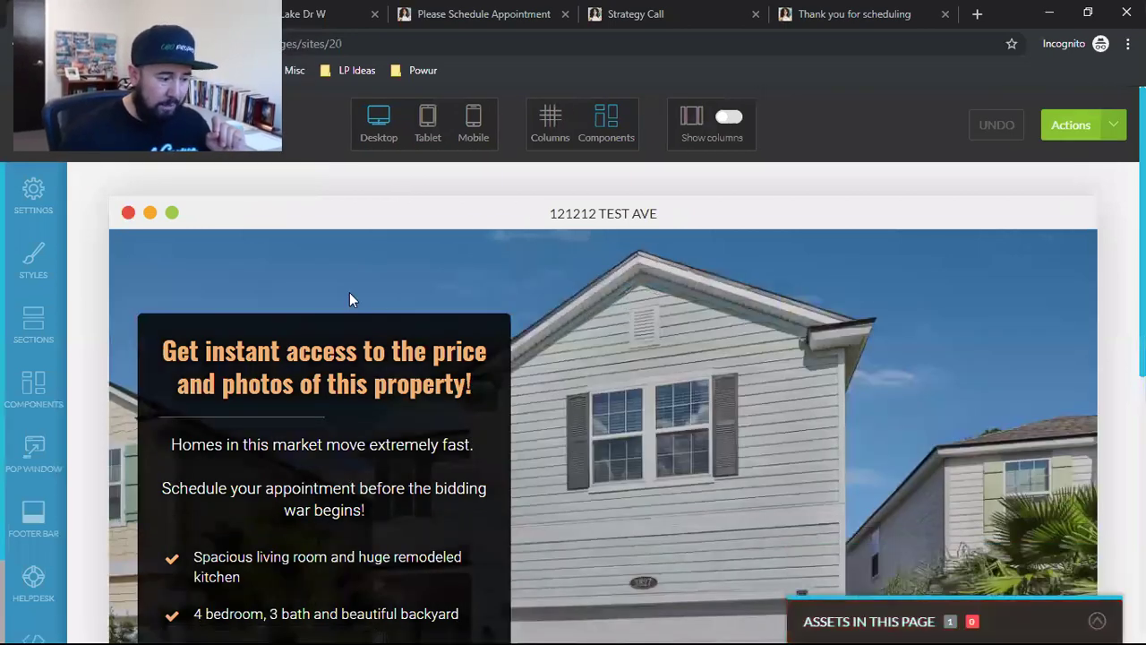
Step: Change the SEO Page Title to '121212 test ave' and apply it
click(27, 190)
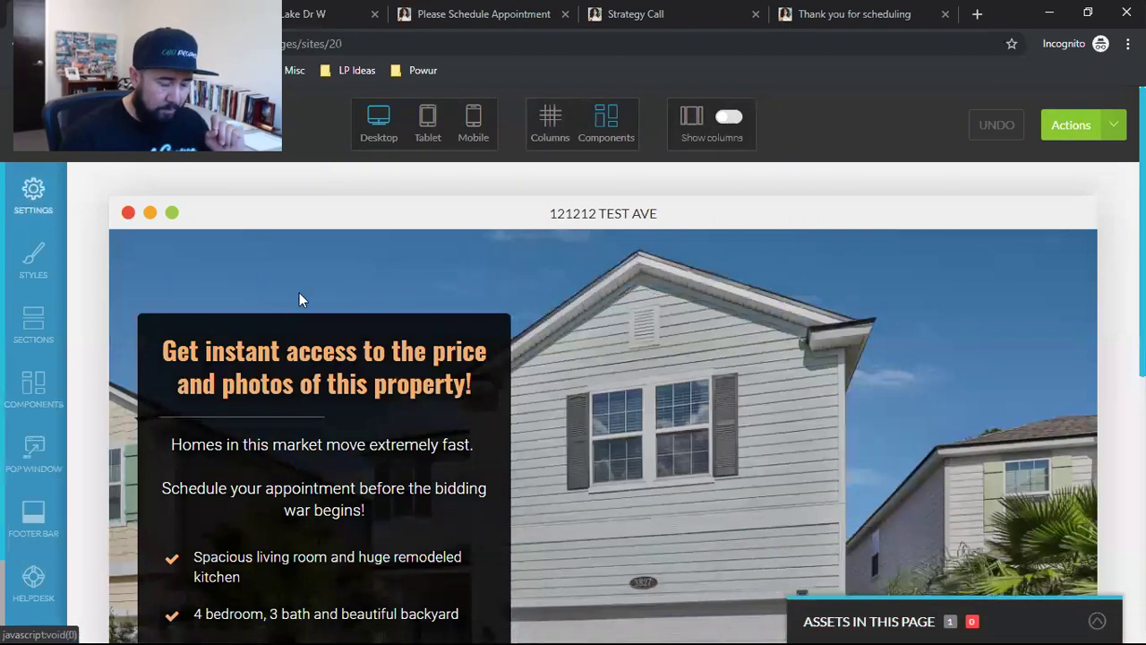
click(235, 261)
triple_click(213, 273)
text(121)
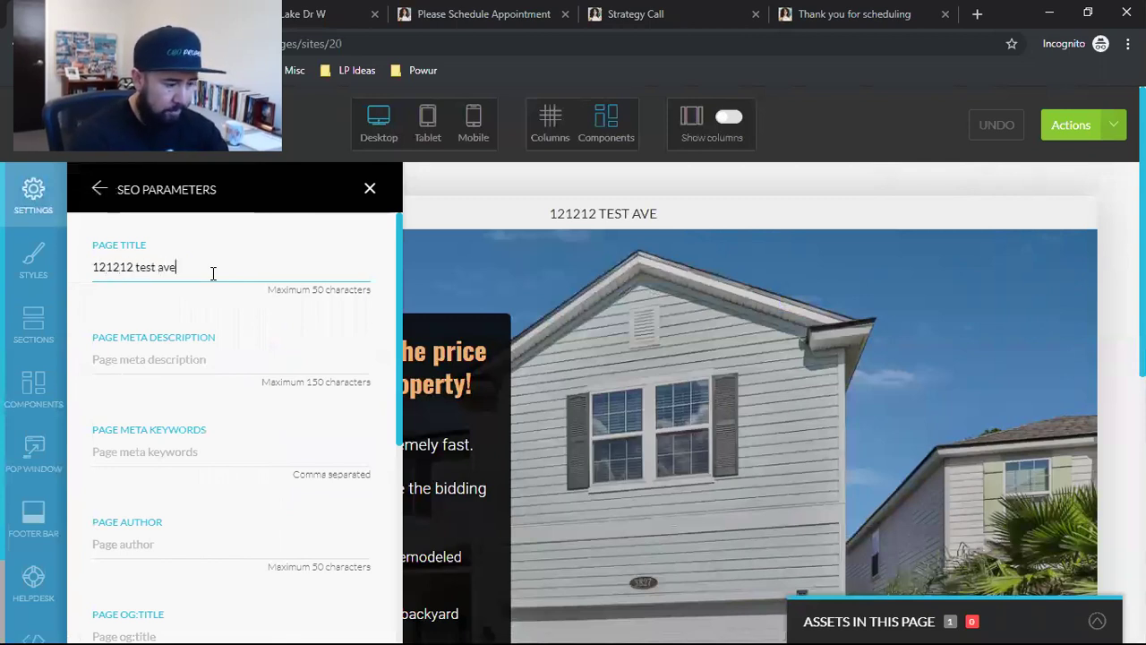
text(212 test ave)
scroll(248, 338, down, 8)
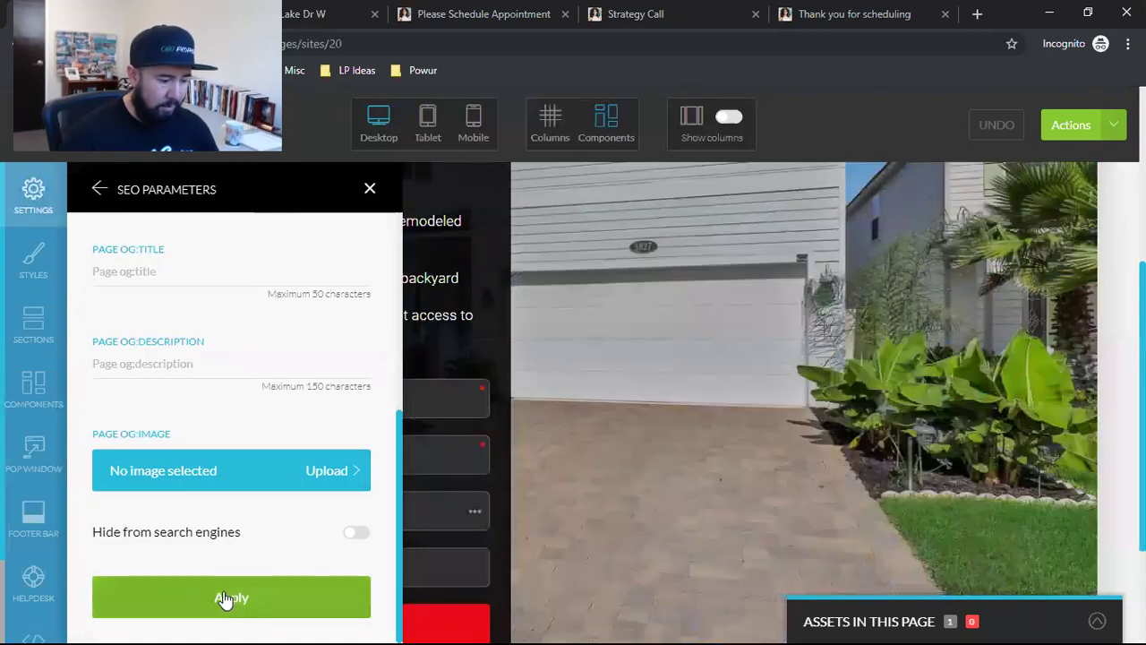
click(224, 597)
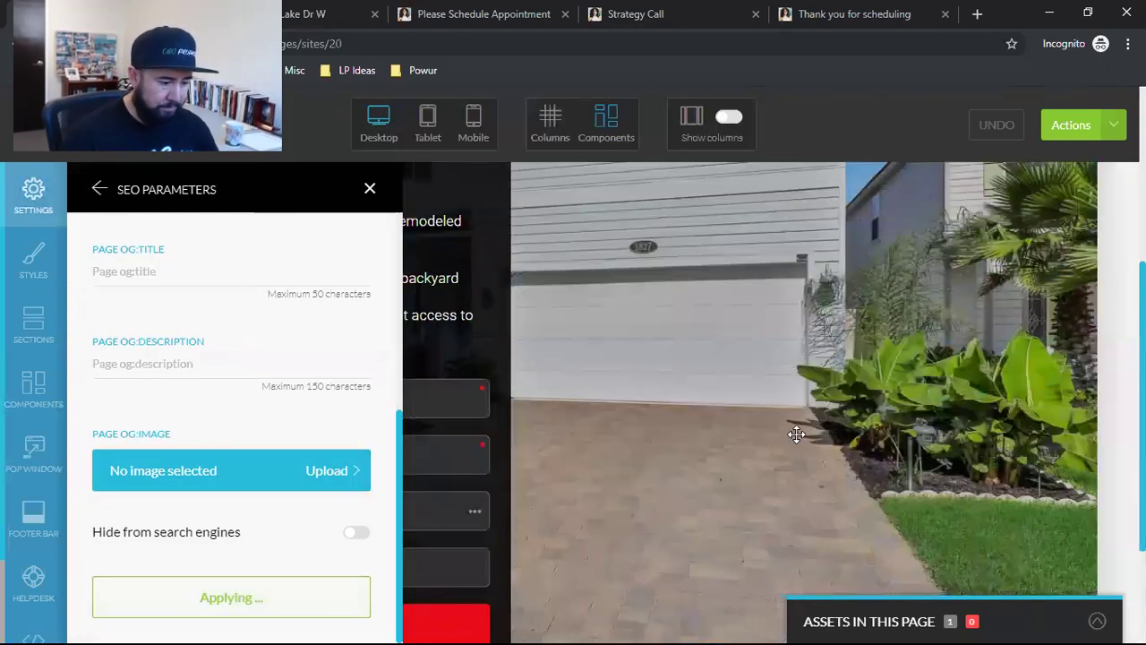
click(369, 191)
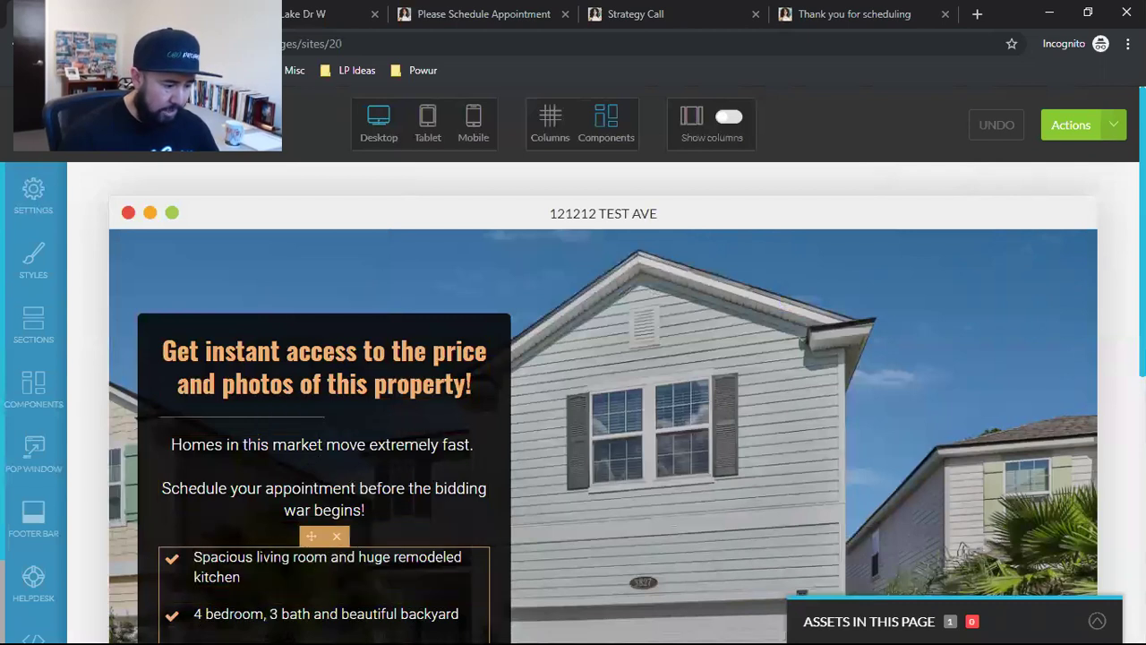
Step: Append '. SUPER LEGIT!' after 'kitchen' in the first feature bullet
click(336, 574)
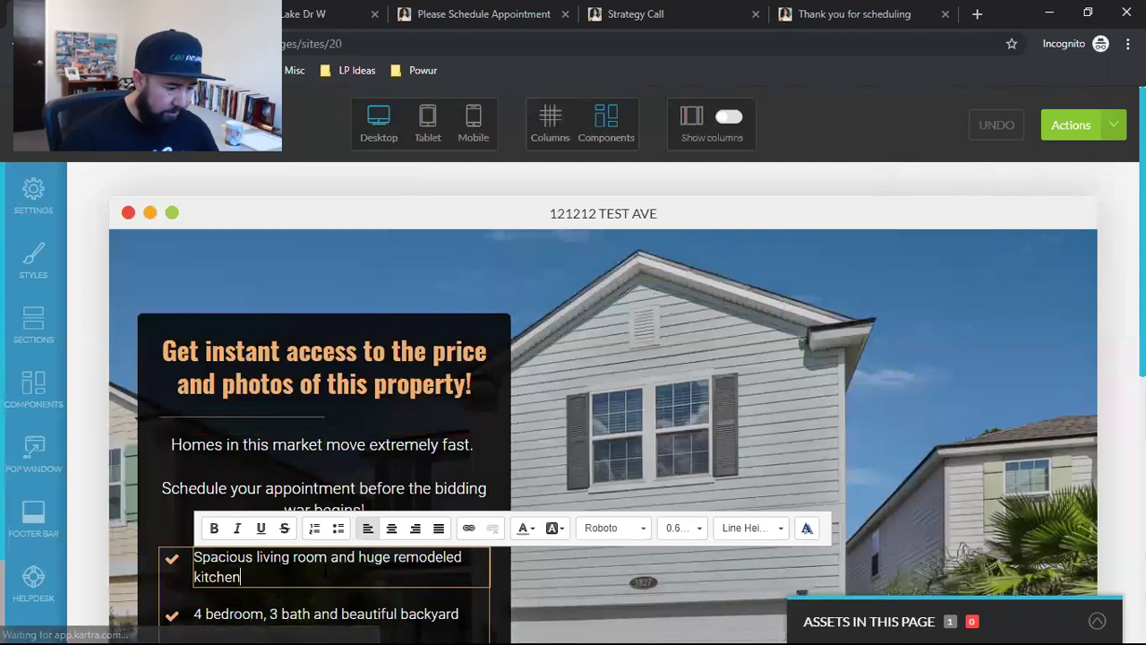
text(. SUPER LEGIT!)
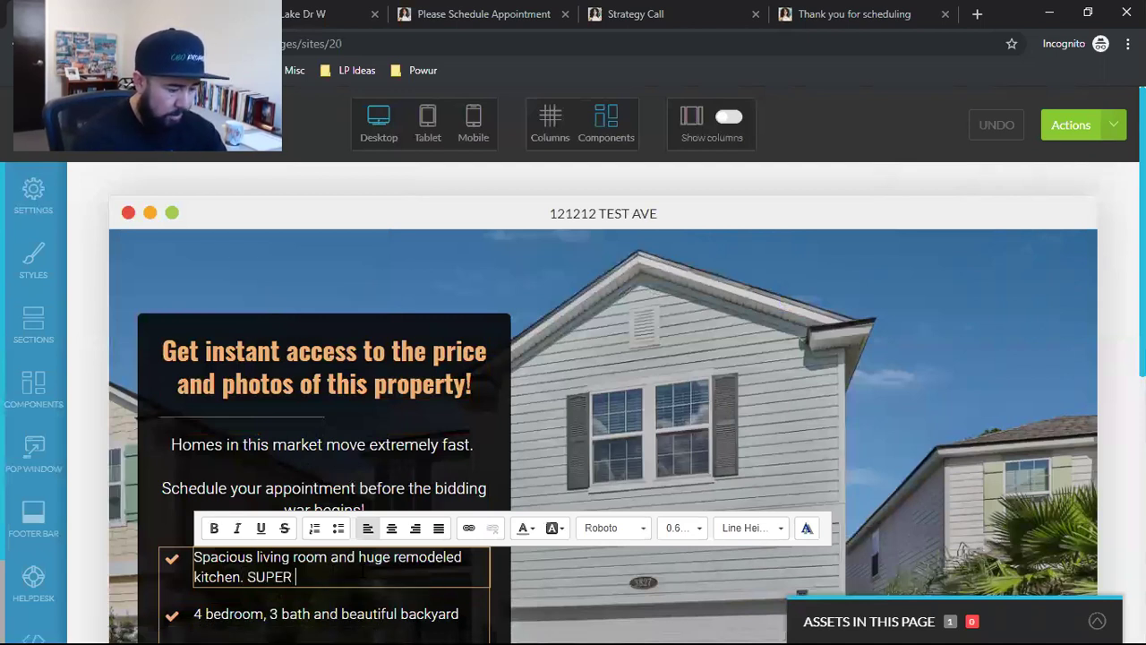
click(578, 387)
scroll(578, 388, down, 6)
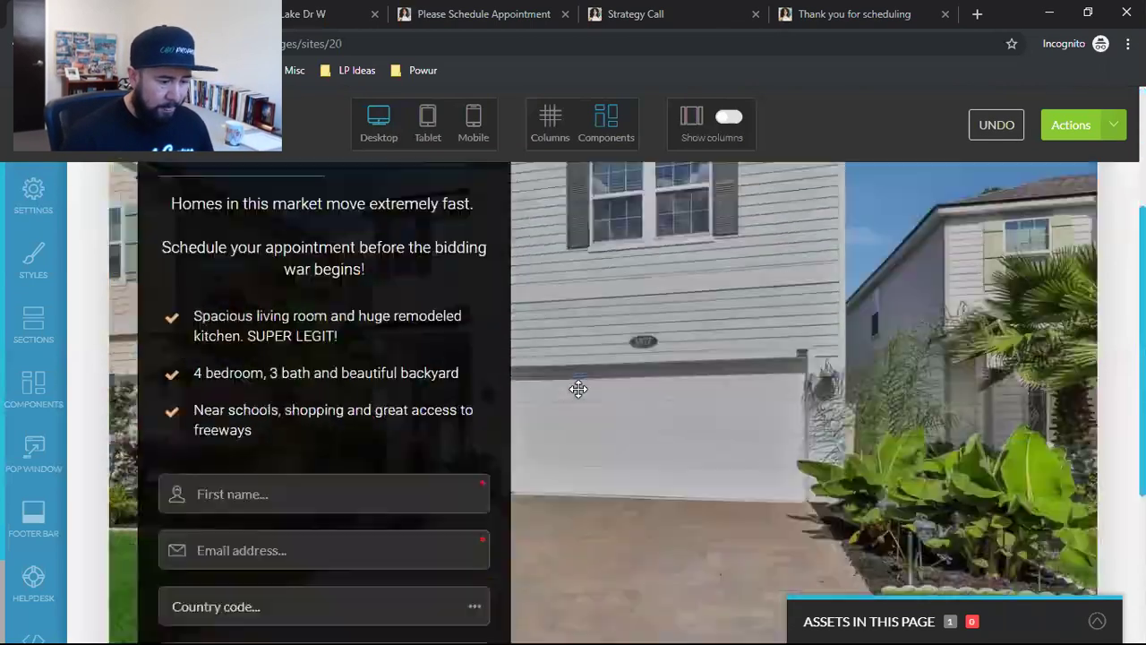
scroll(779, 402, up, 6)
scroll(1060, 407, down, 6)
scroll(898, 379, up, 6)
scroll(706, 337, down, 6)
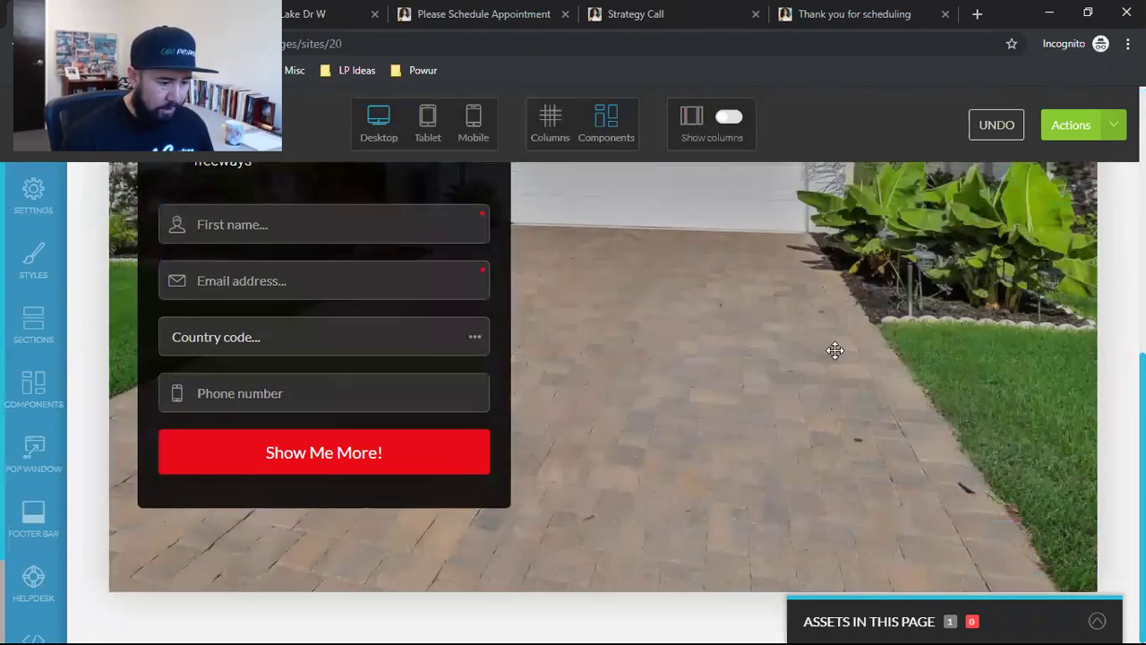
scroll(835, 350, up, 6)
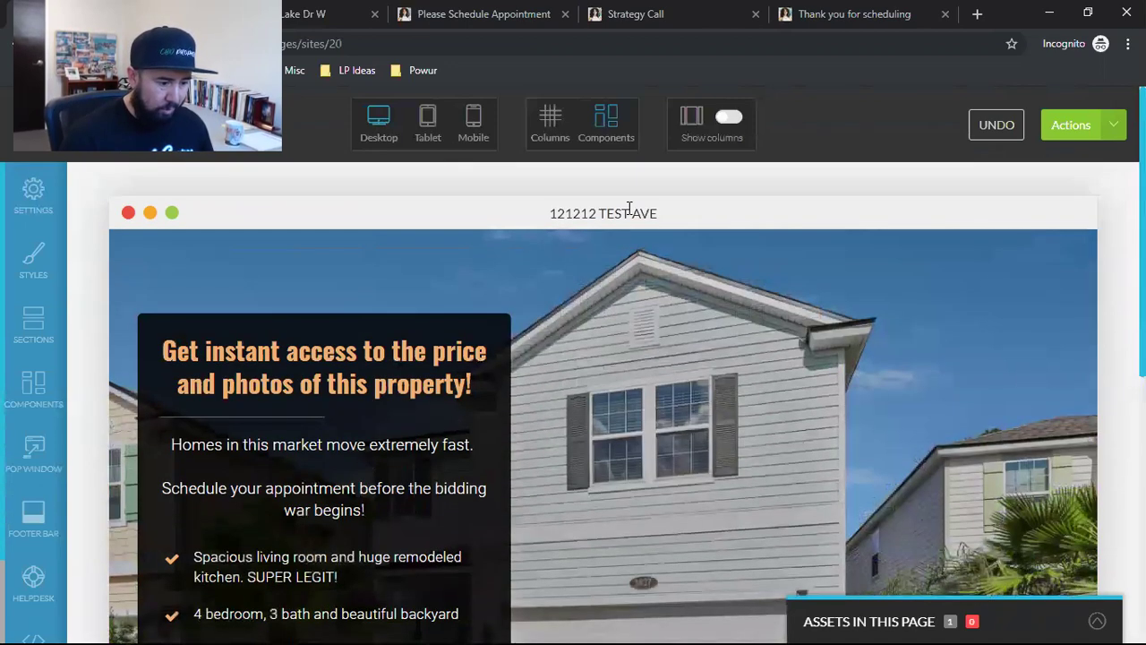
scroll(615, 265, down, 6)
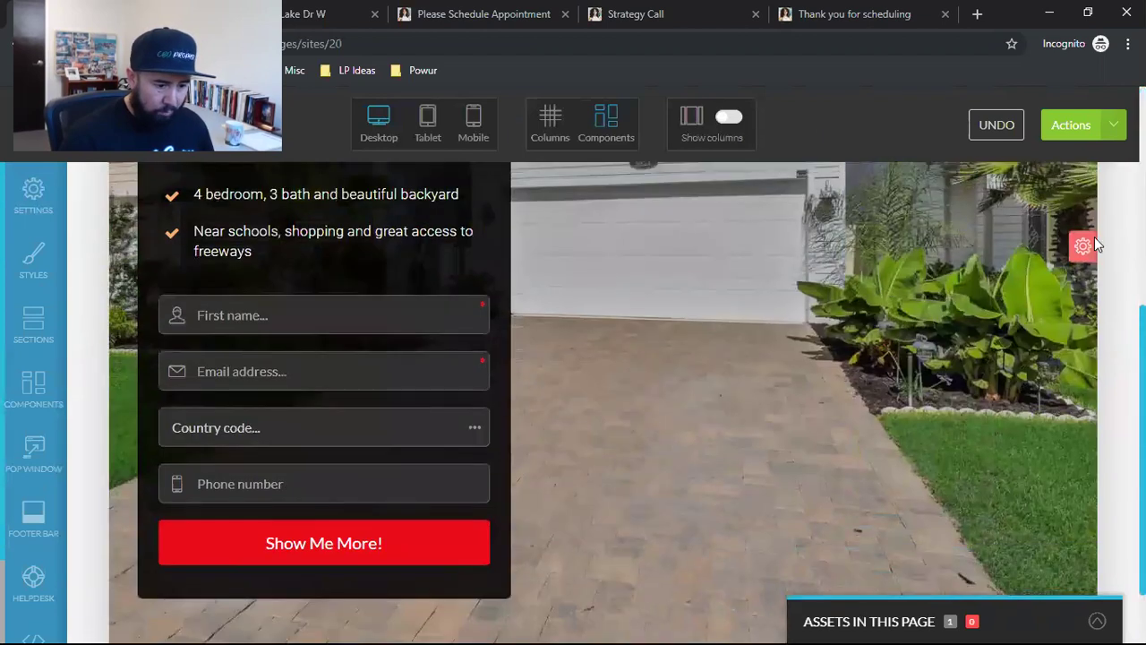
Step: Open the hero section's Background settings and launch the Image Library for its image
mouse_move(1083, 251)
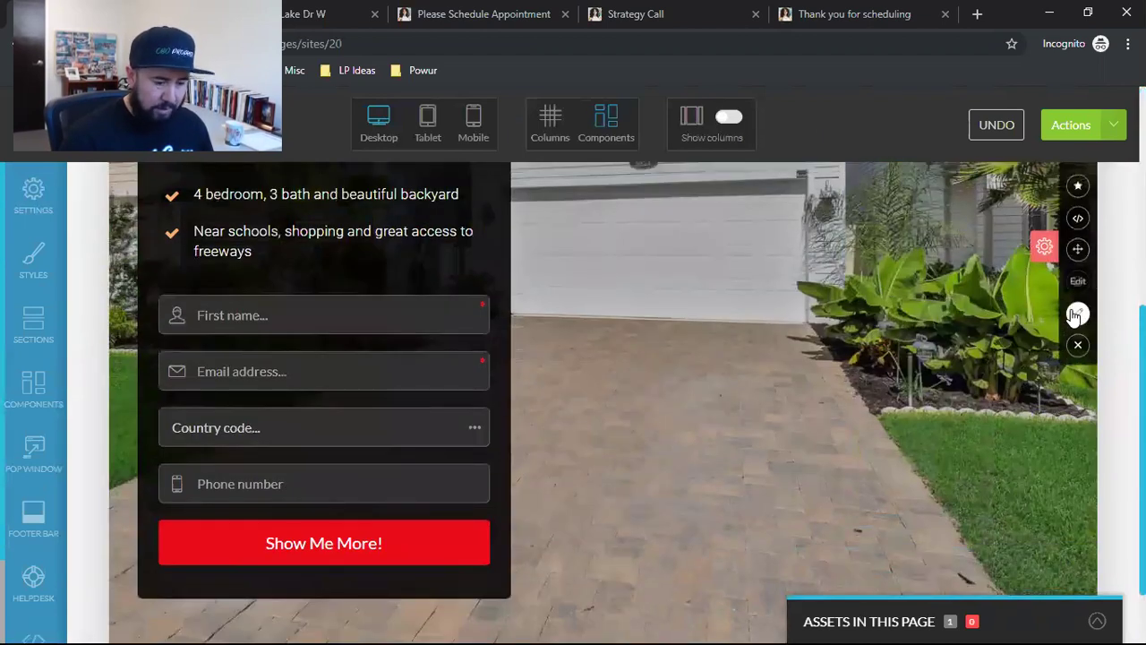
click(690, 444)
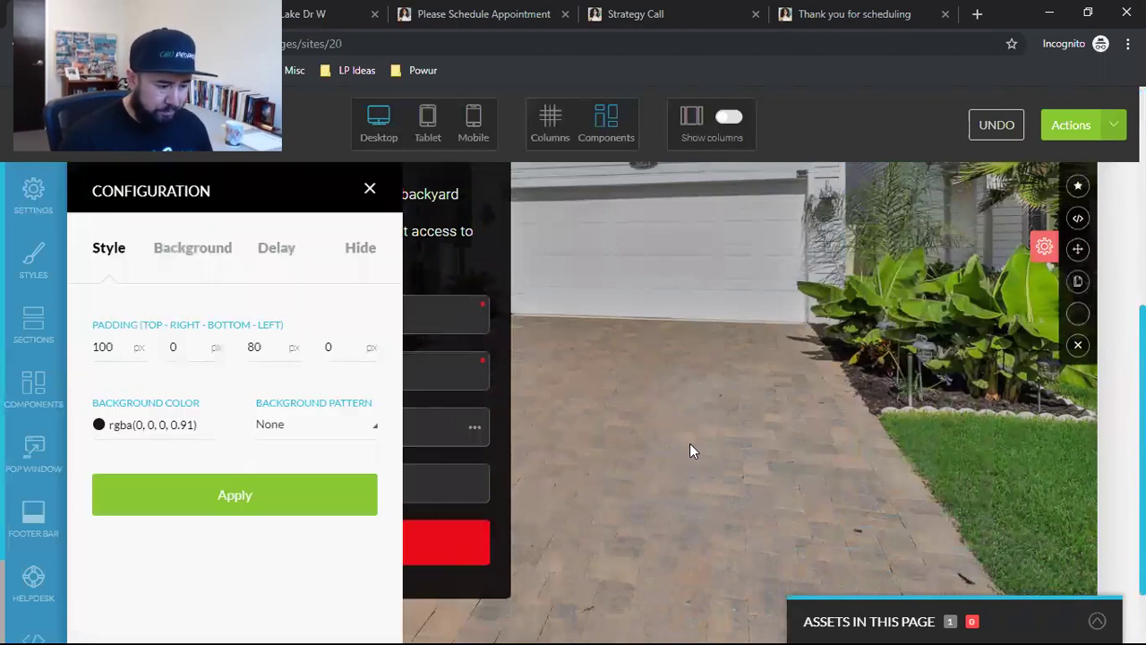
click(185, 251)
scroll(239, 376, down, 1)
click(187, 466)
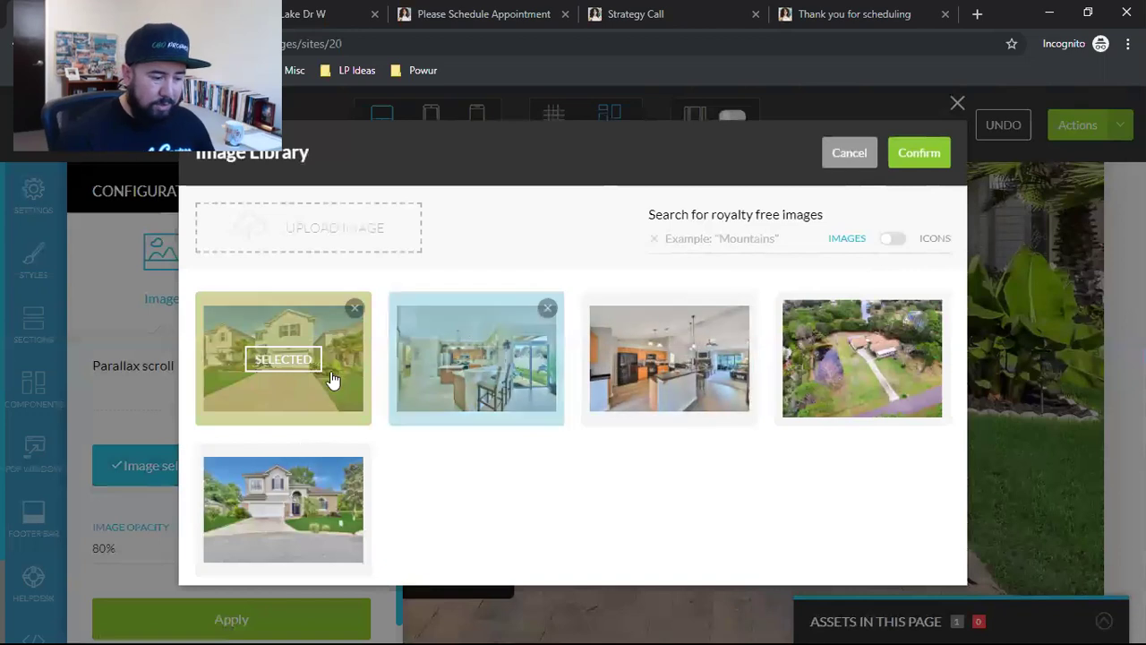
Step: Search the royalty-free images for 'HOMES' and browse the results
click(723, 238)
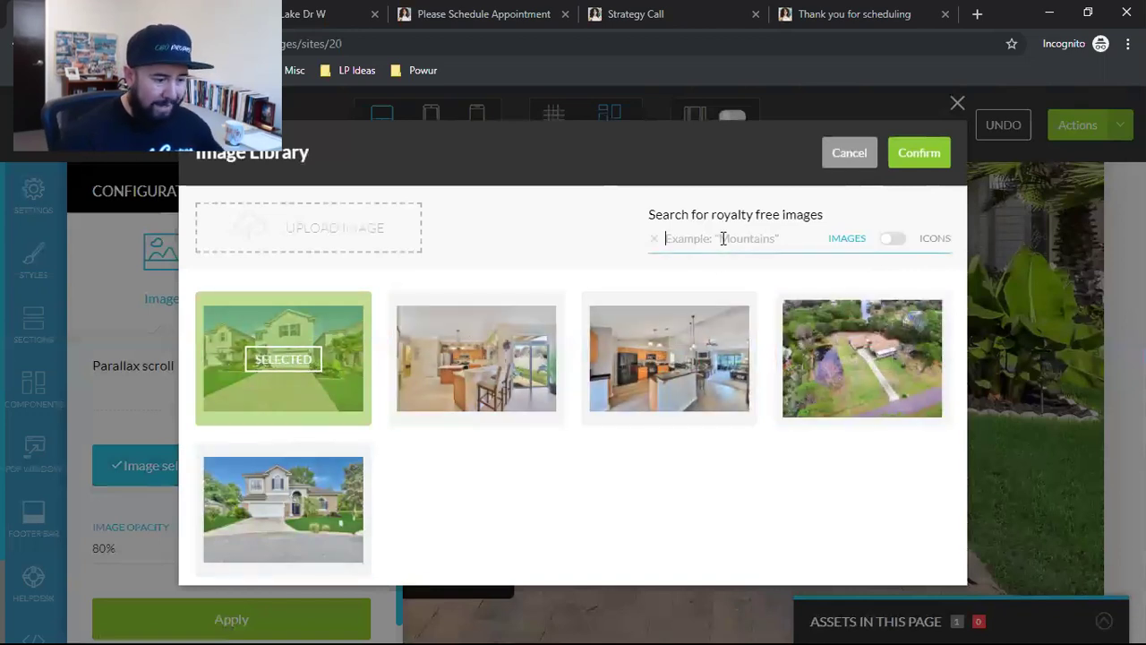
text(HOMES)
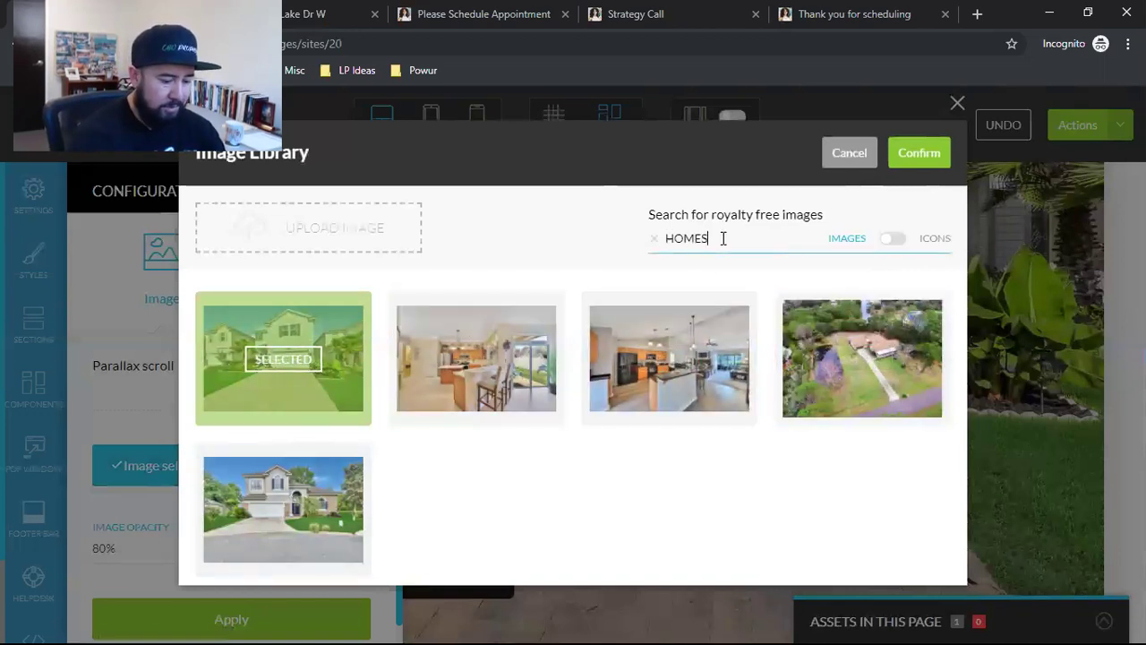
key(Return)
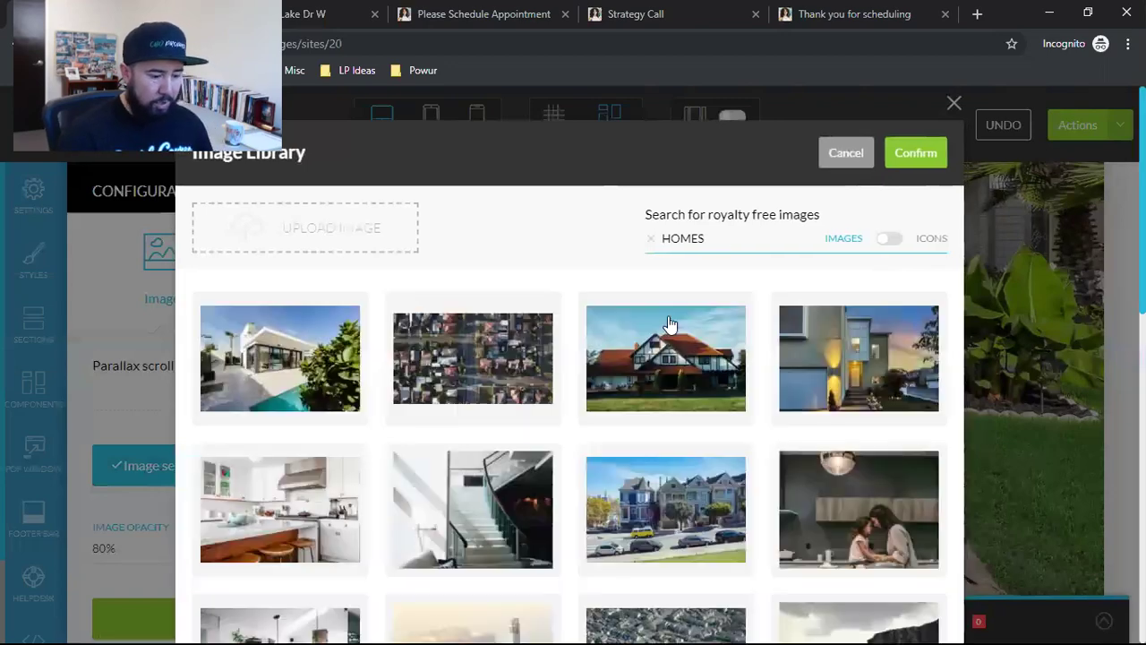
scroll(641, 426, down, 5)
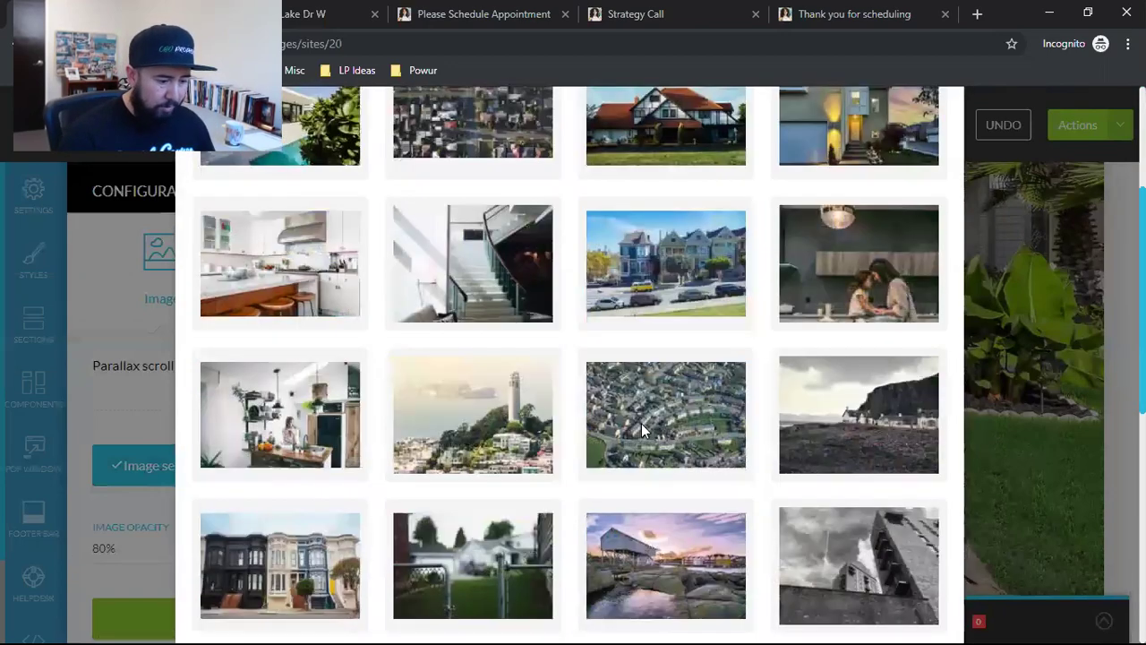
scroll(641, 426, down, 4)
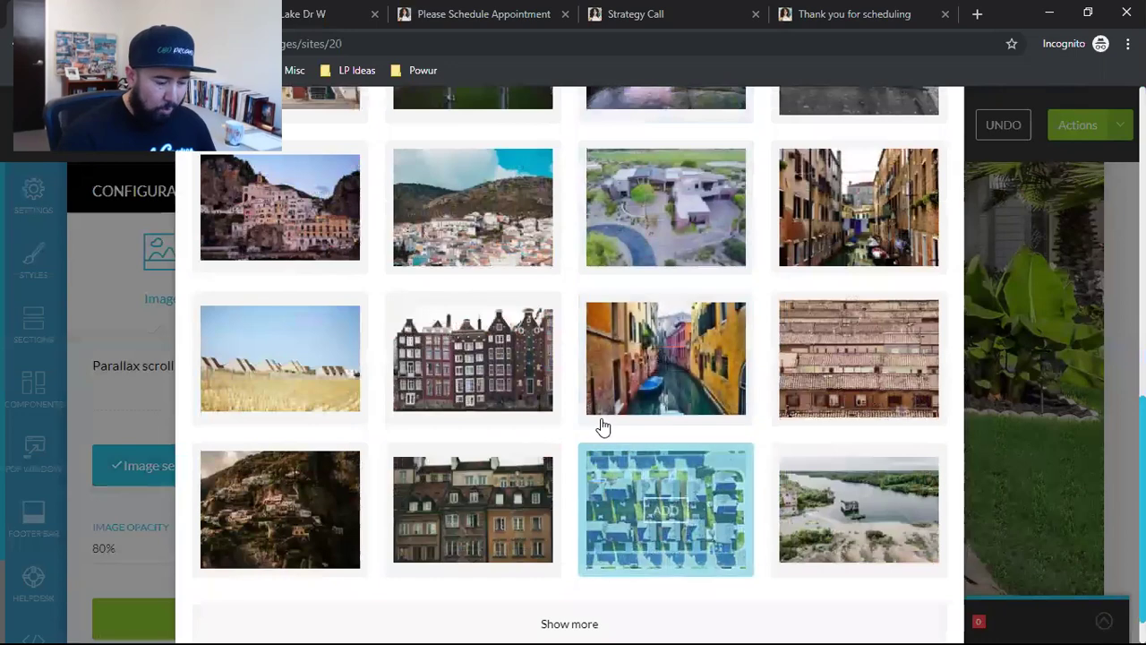
scroll(572, 457, up, 10)
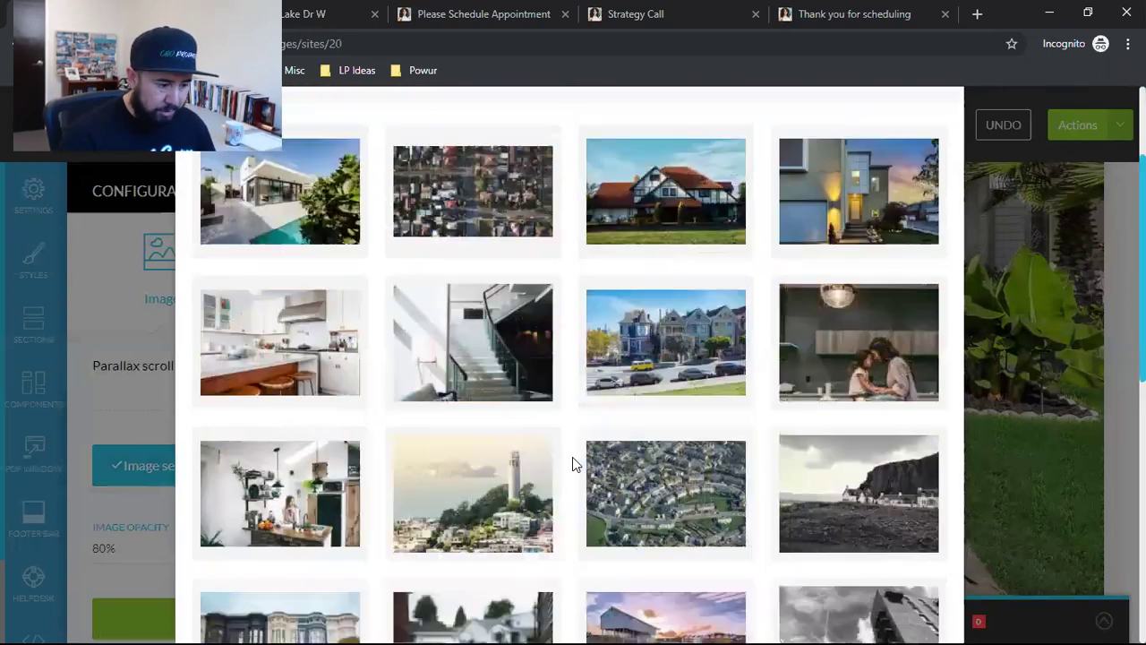
Step: Upload the modern-house photo and apply it as the hero section background
click(504, 366)
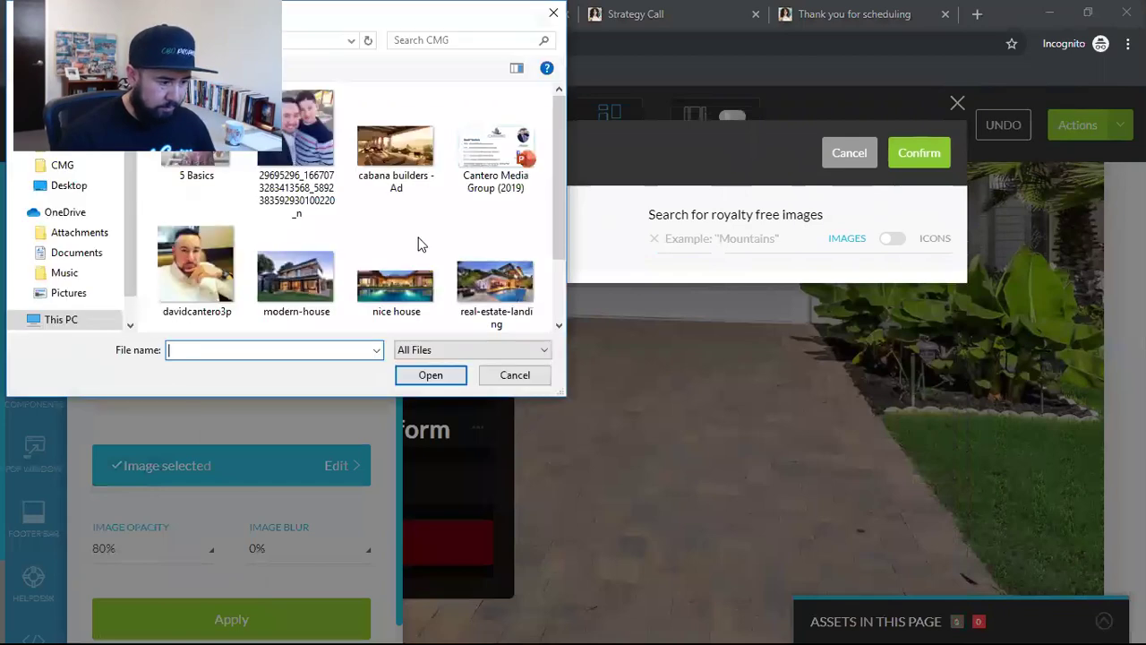
click(296, 278)
click(417, 376)
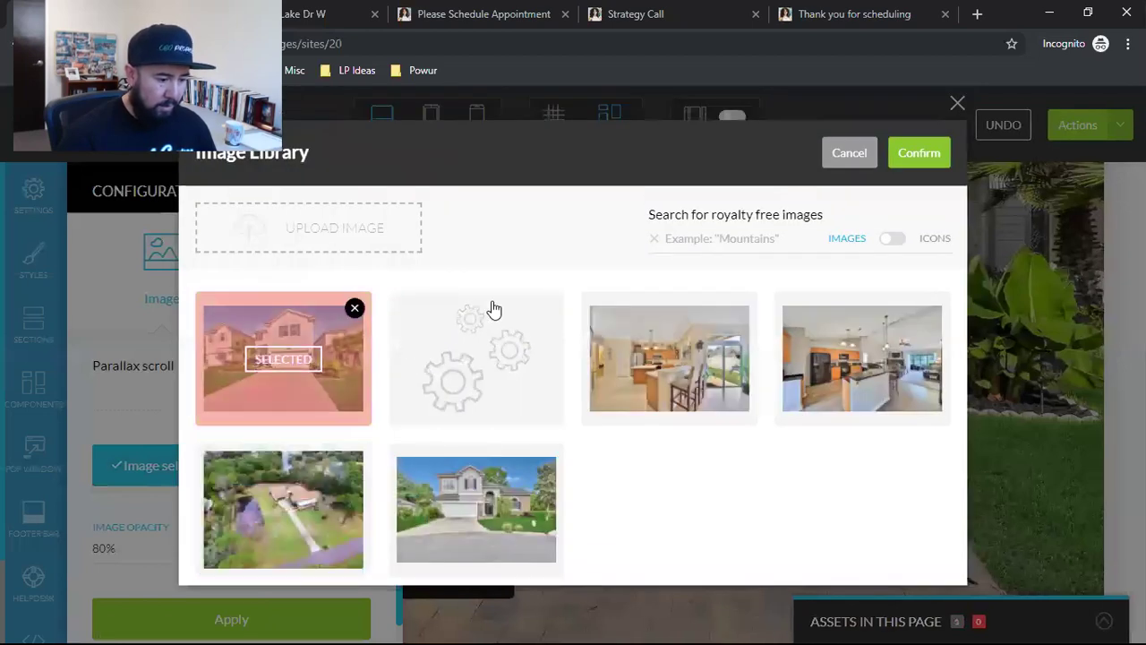
click(488, 345)
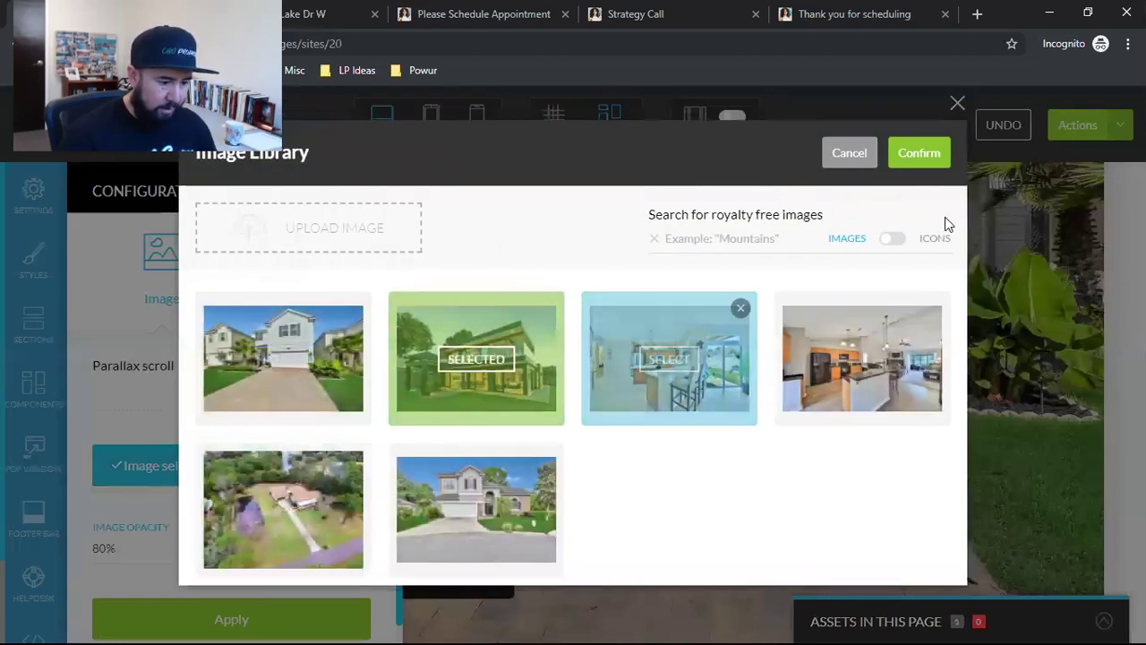
click(918, 153)
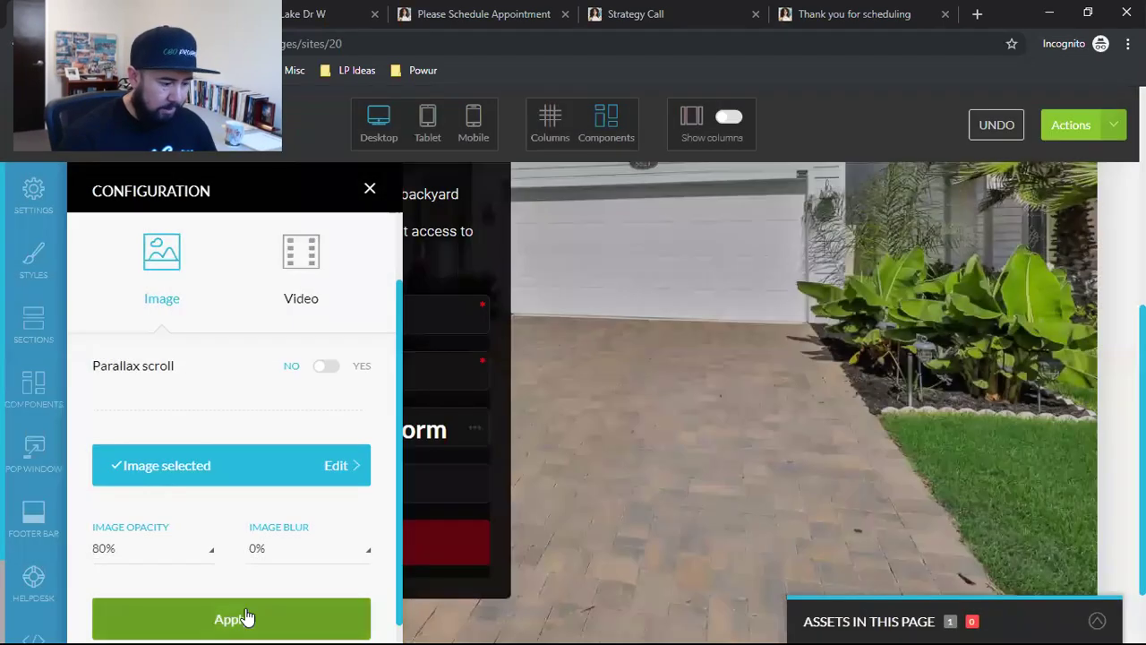
click(244, 618)
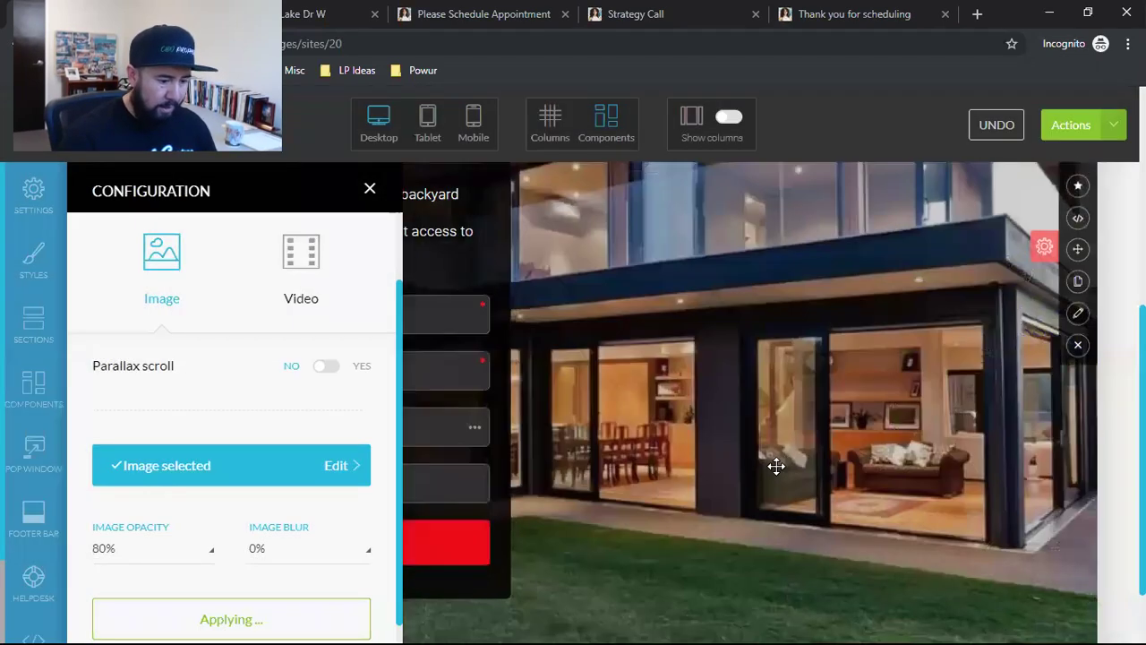
click(368, 188)
scroll(767, 391, up, 5)
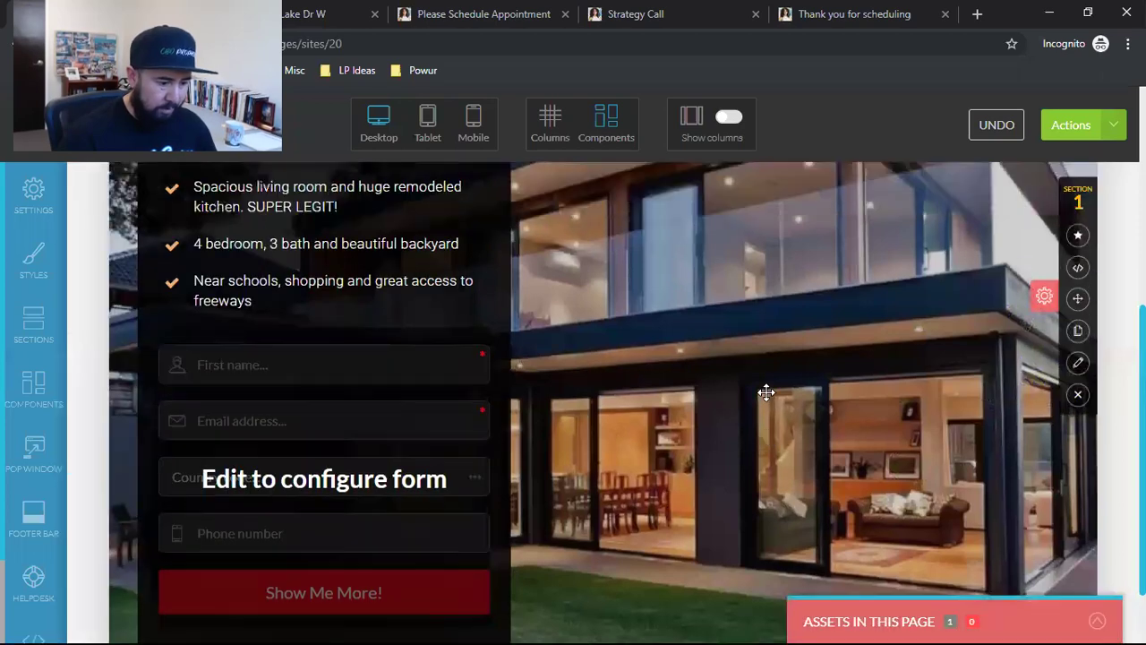
scroll(766, 442, down, 5)
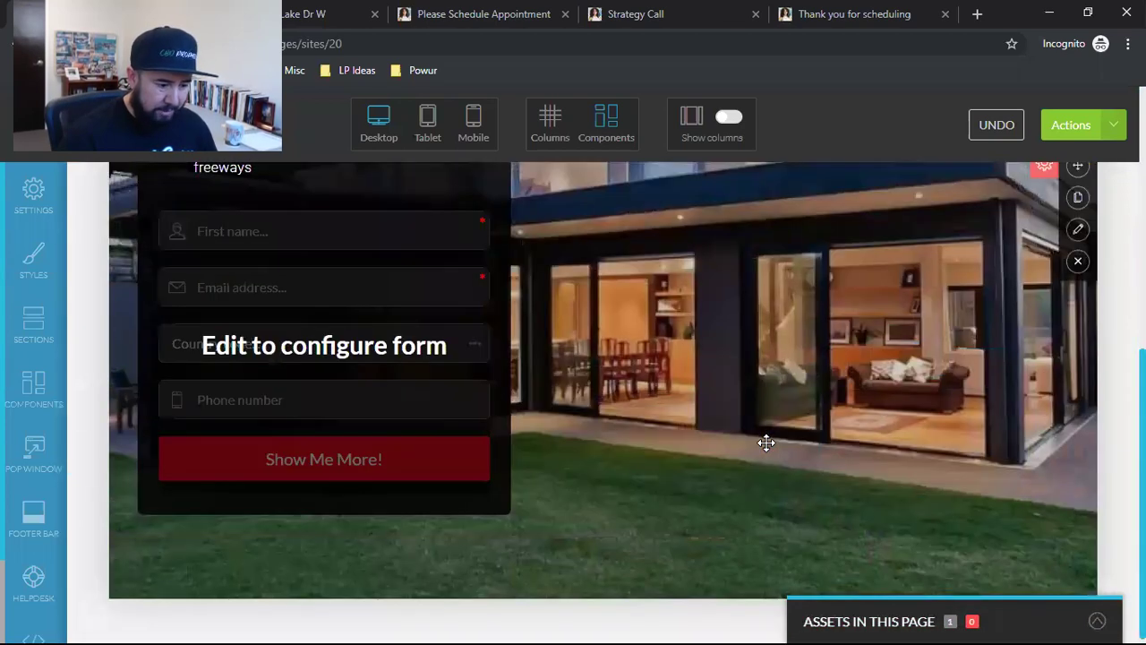
scroll(766, 442, up, 5)
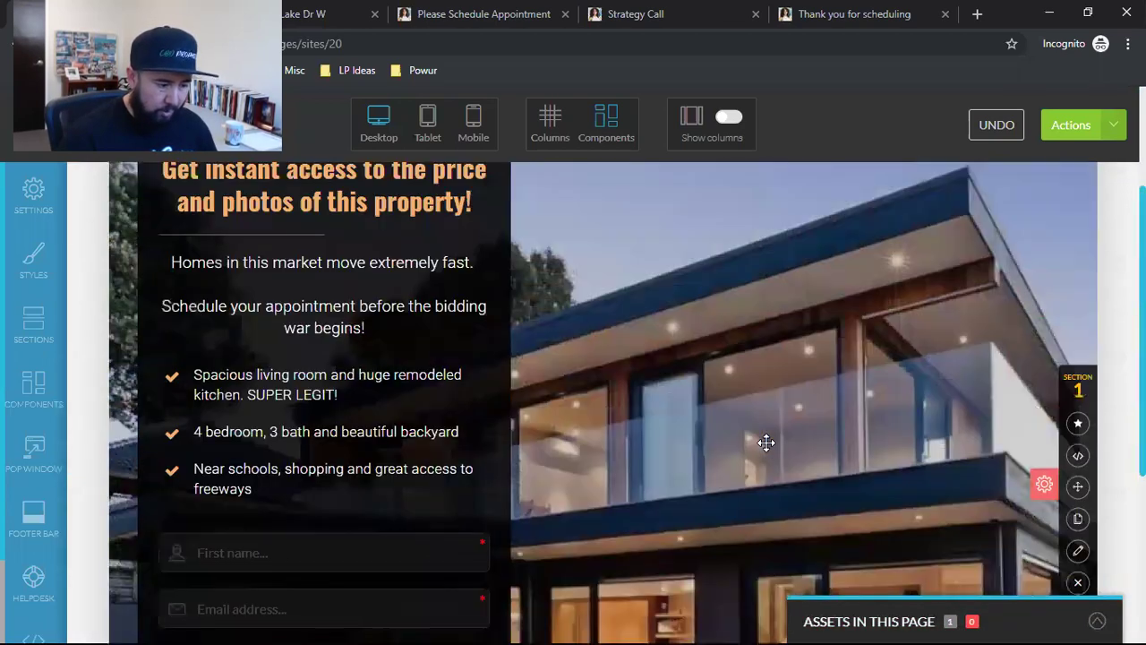
scroll(767, 442, down, 5)
scroll(766, 442, up, 5)
scroll(766, 442, down, 5)
scroll(766, 442, up, 5)
scroll(767, 442, down, 5)
scroll(767, 444, up, 5)
scroll(766, 444, down, 5)
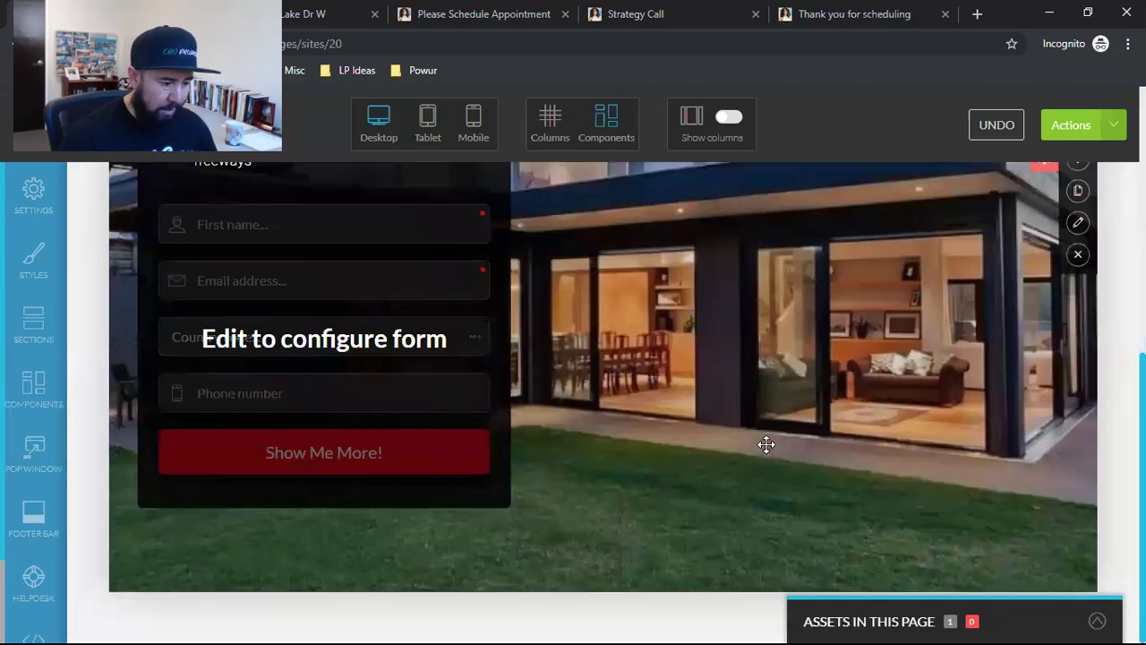
scroll(770, 445, up, 3)
scroll(770, 445, down, 2)
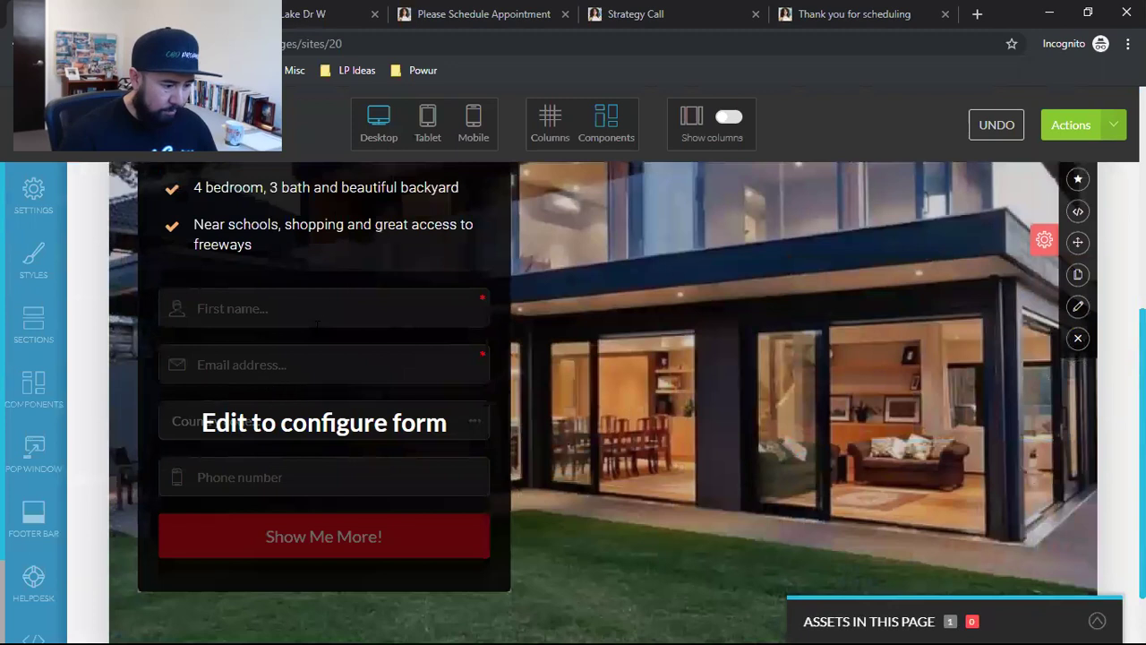
mouse_move(311, 354)
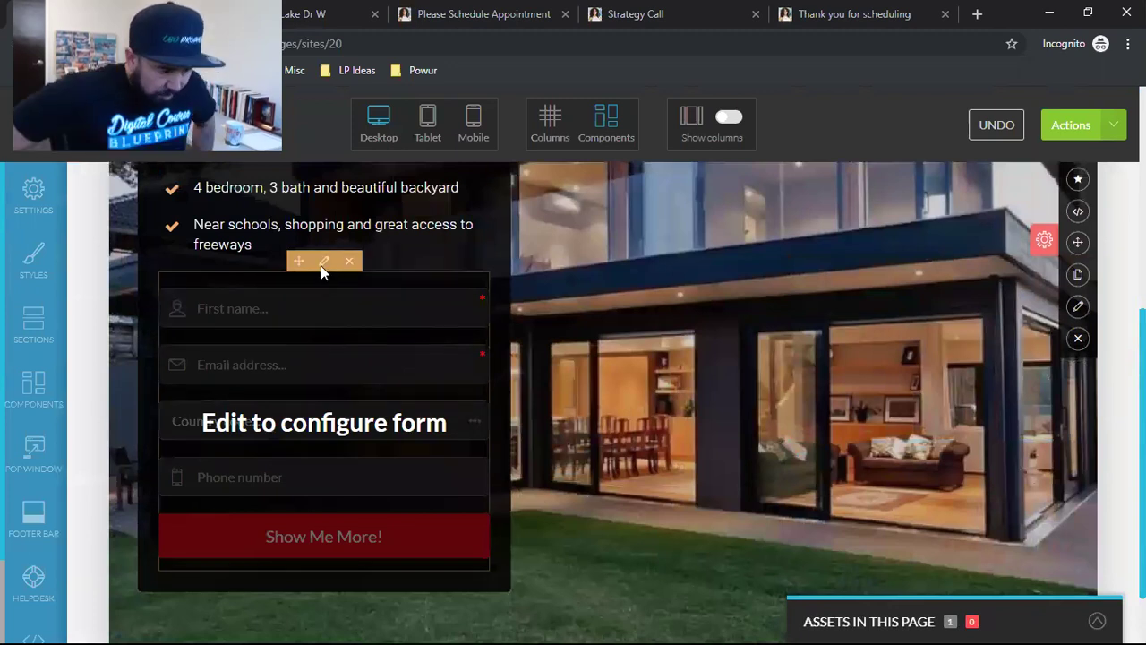
click(321, 265)
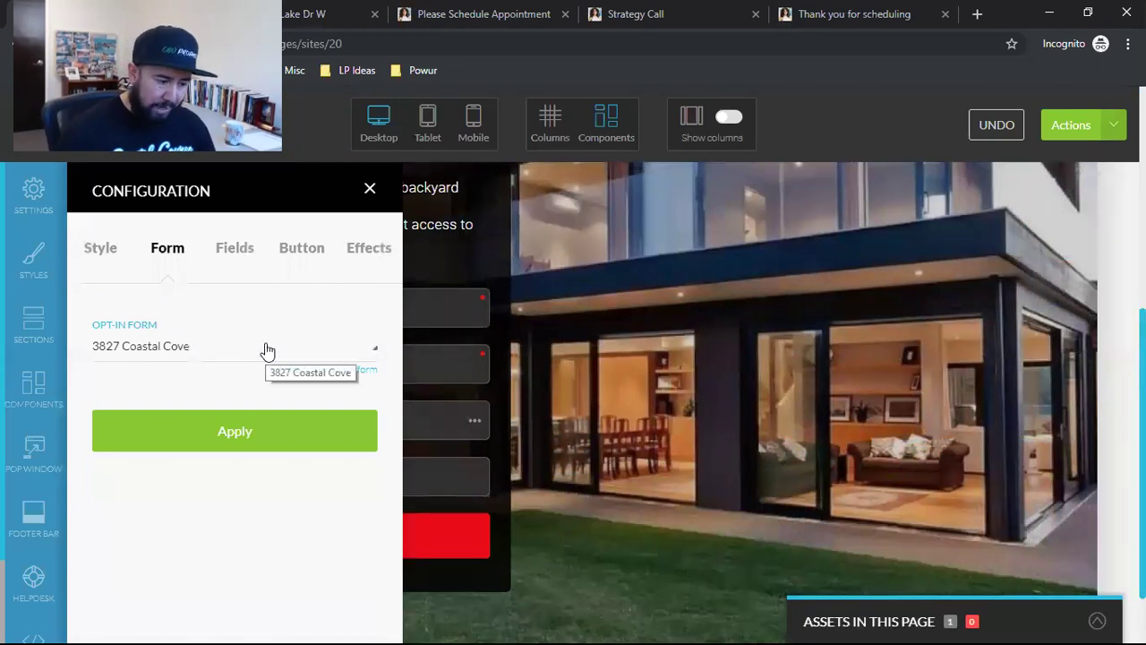
click(173, 353)
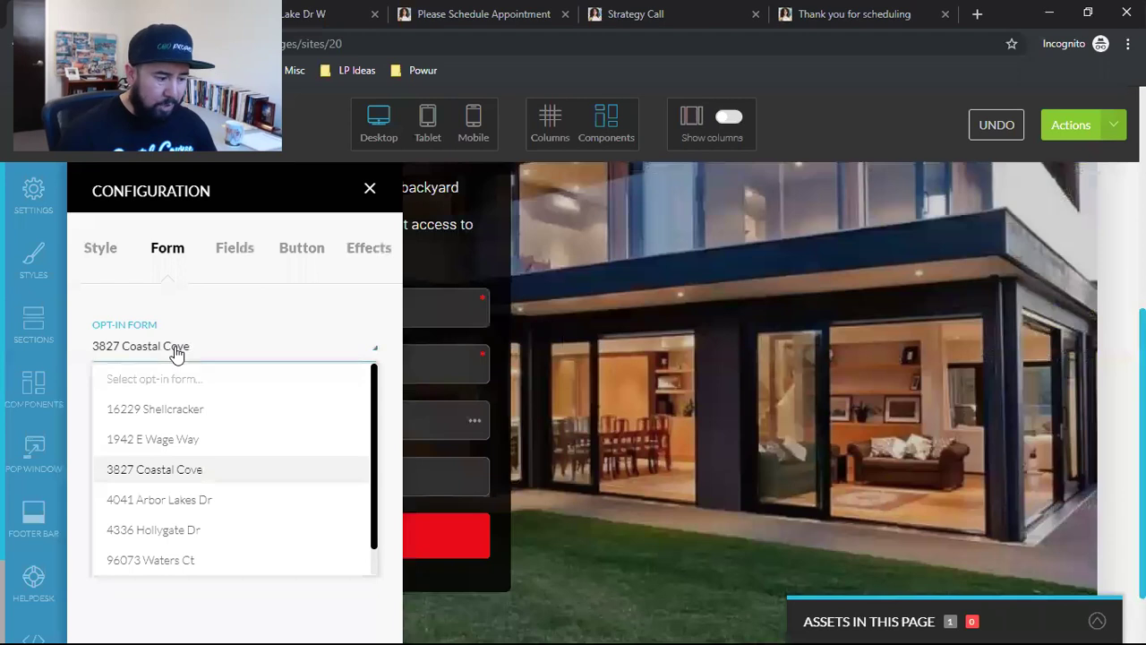
scroll(137, 486, down, 1)
scroll(136, 485, up, 1)
scroll(134, 487, down, 1)
scroll(133, 490, up, 1)
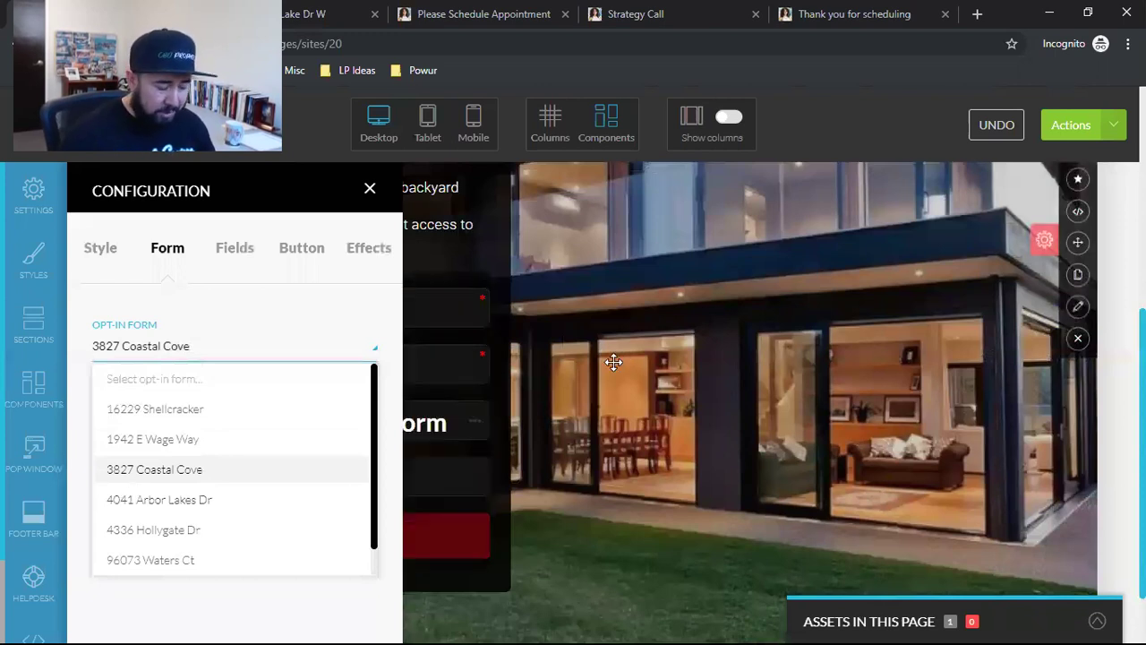
scroll(600, 368, up, 5)
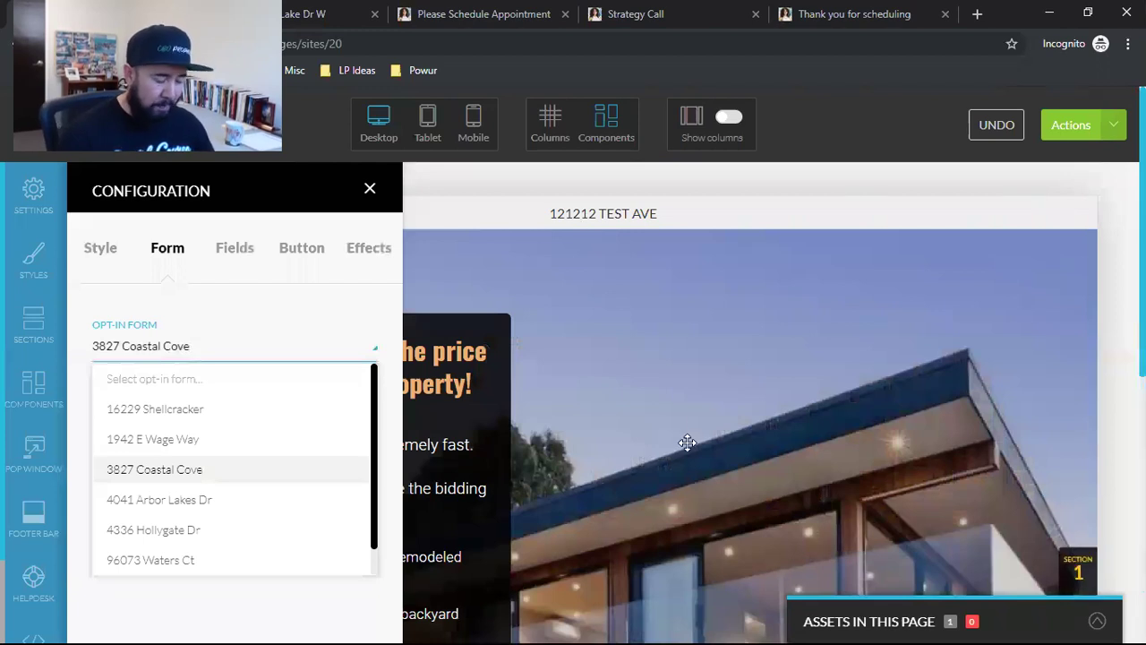
scroll(504, 432, down, 3)
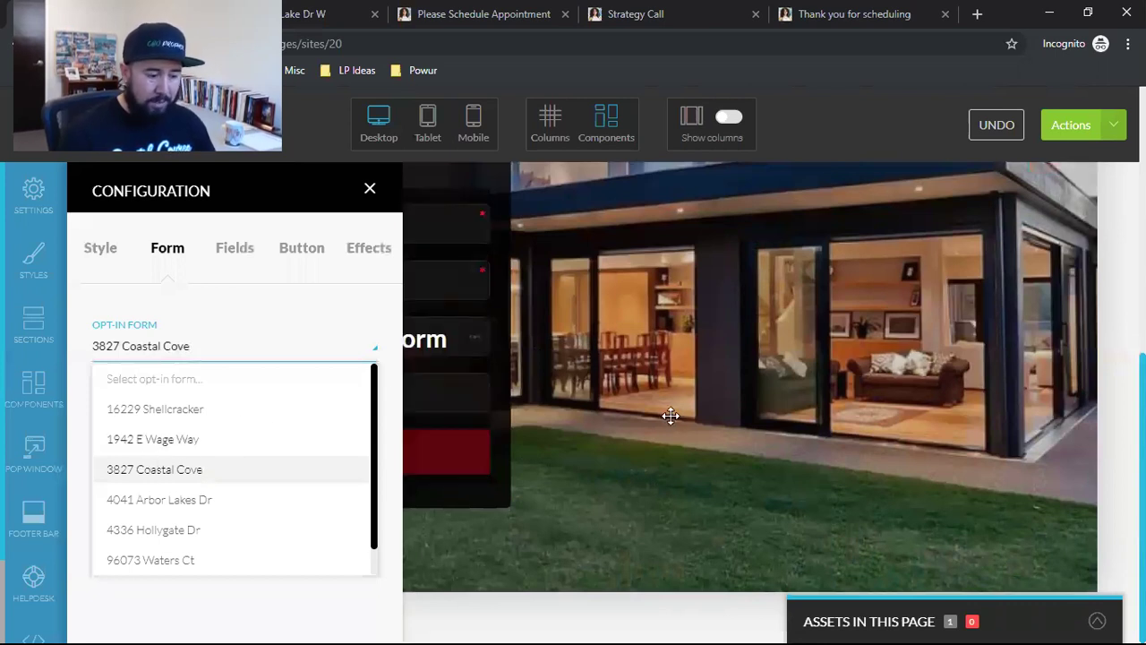
scroll(670, 398, up, 5)
scroll(662, 403, down, 3)
scroll(637, 421, down, 3)
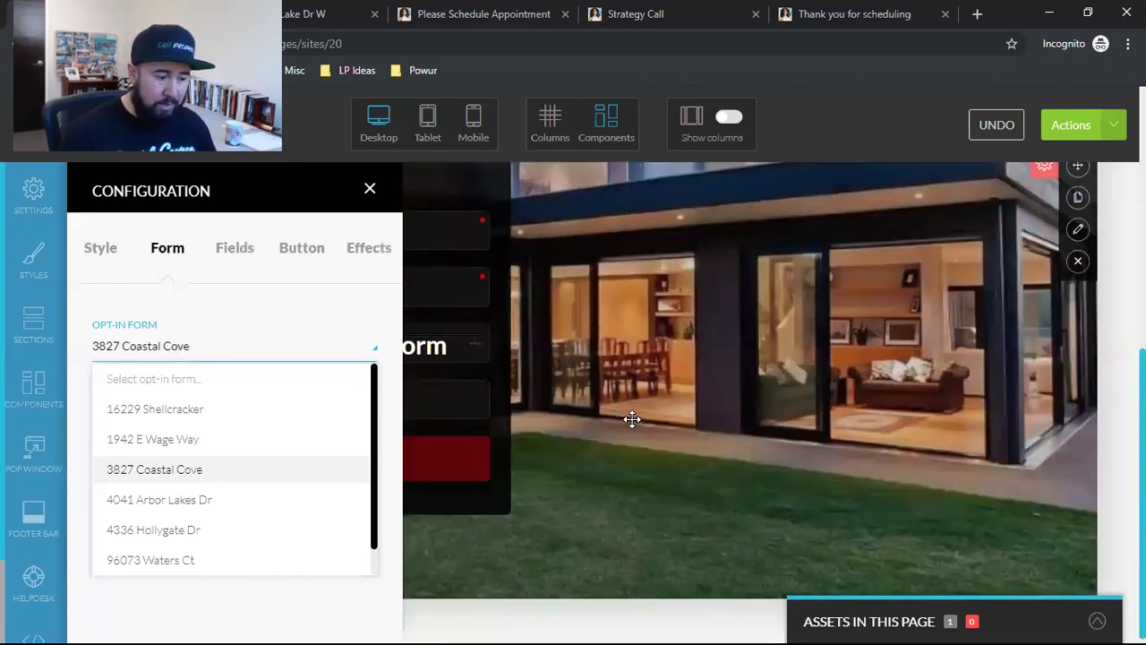
scroll(632, 419, up, 3)
scroll(444, 497, down, 1)
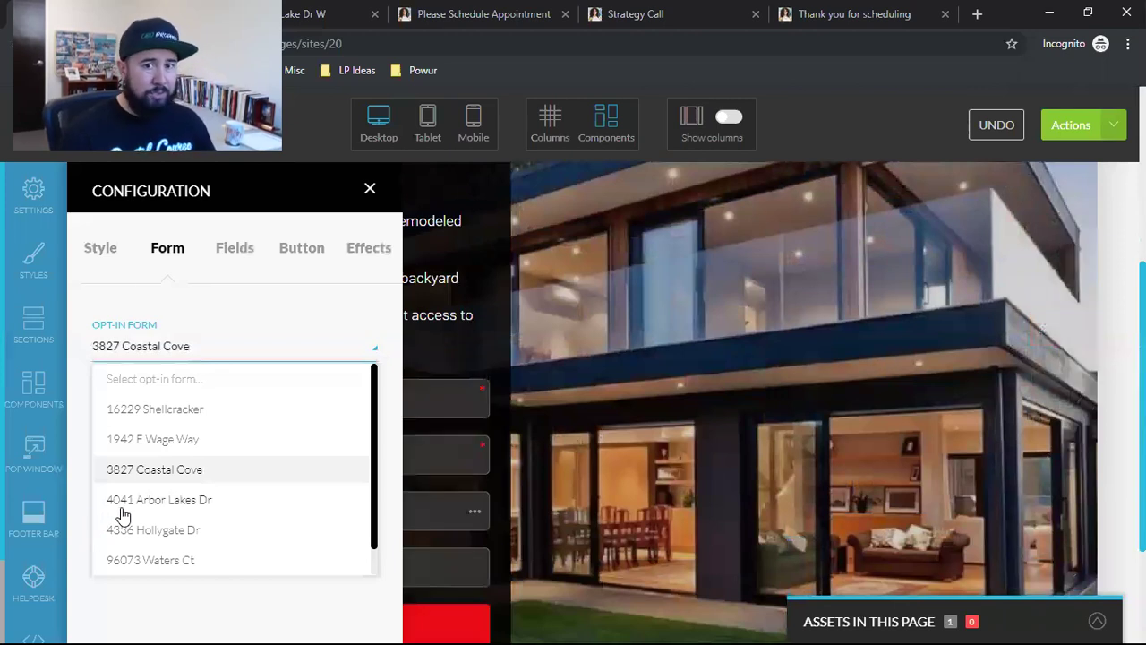
scroll(152, 503, down, 1)
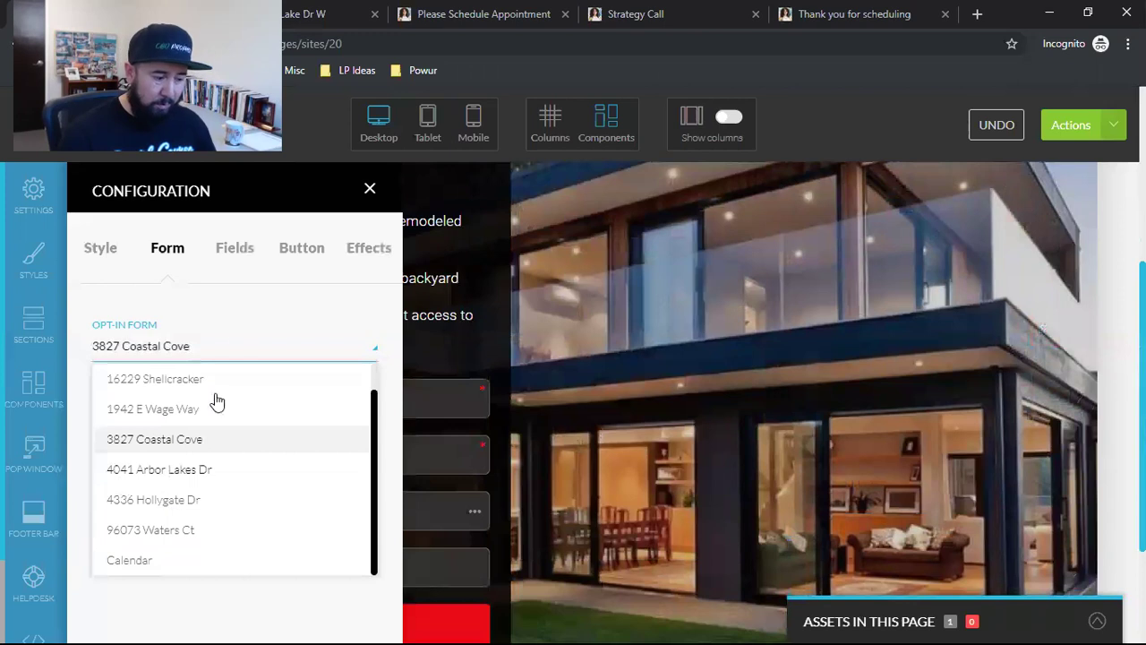
click(248, 318)
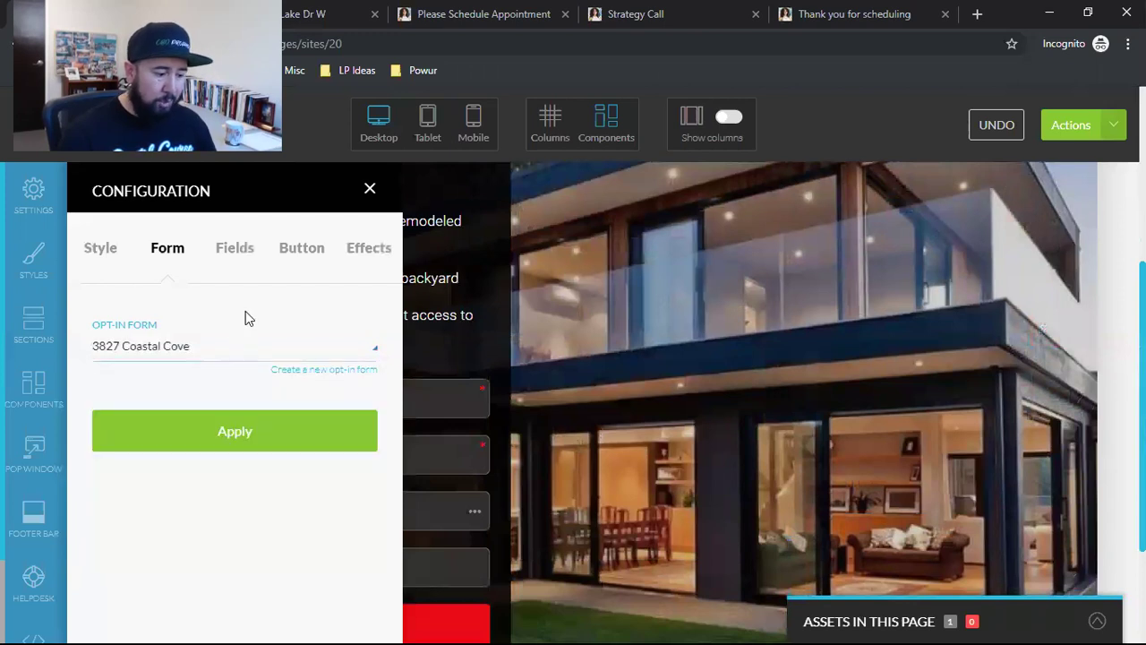
Step: Create a placeholder opt-in form named 121212 TEST AVE and apply it to the page
click(333, 371)
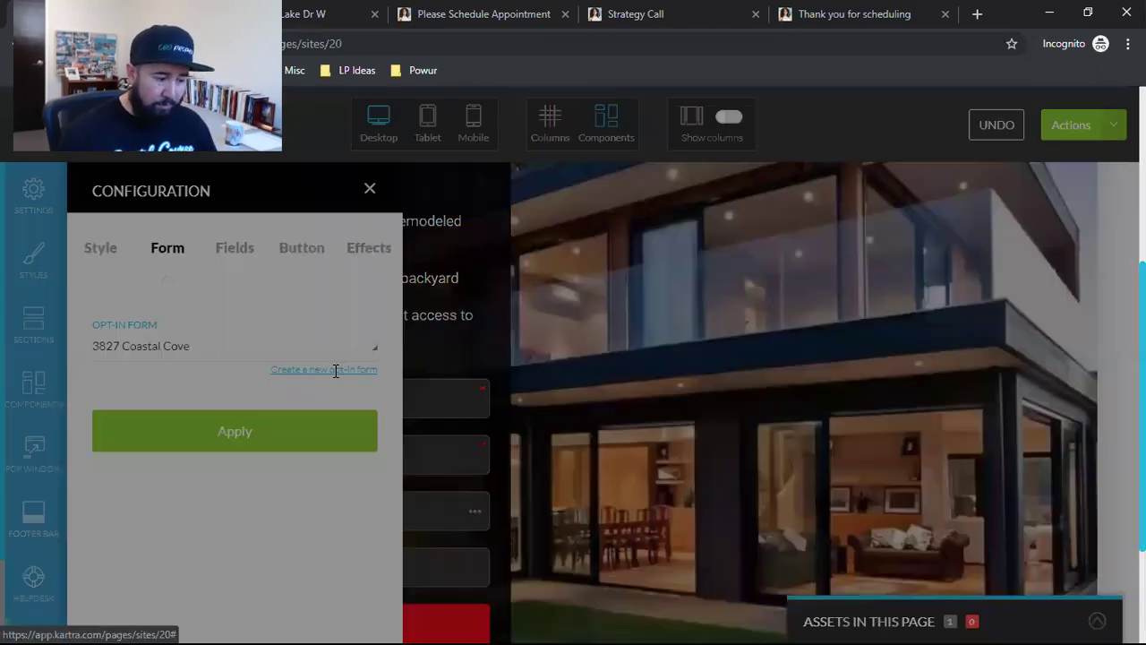
scroll(638, 397, down, 1)
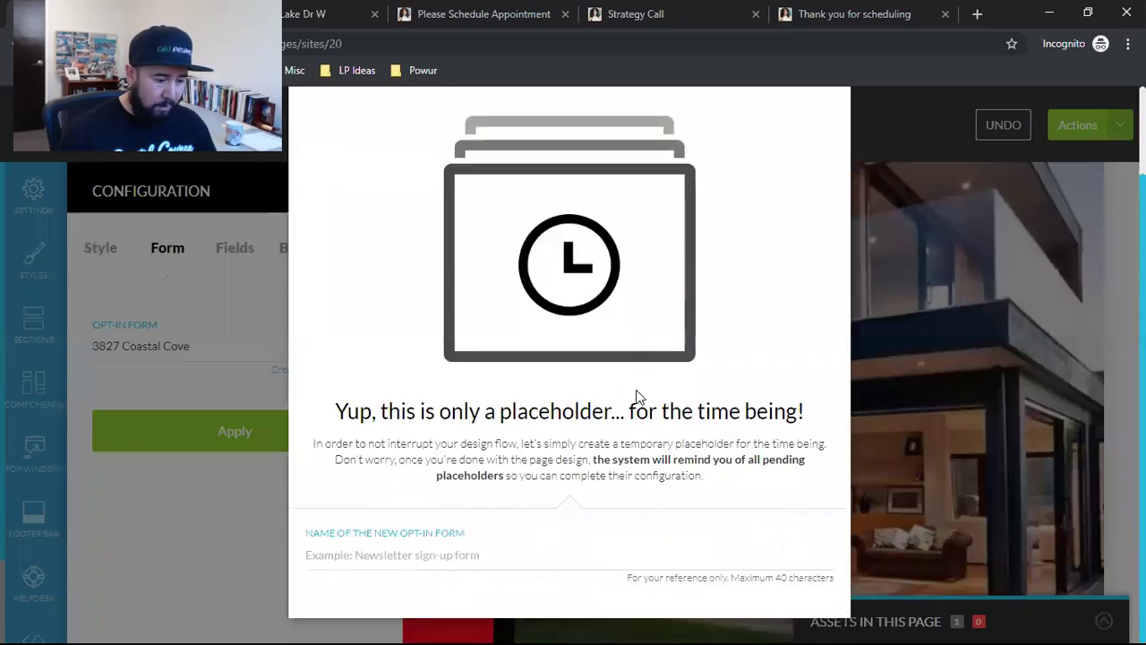
click(358, 562)
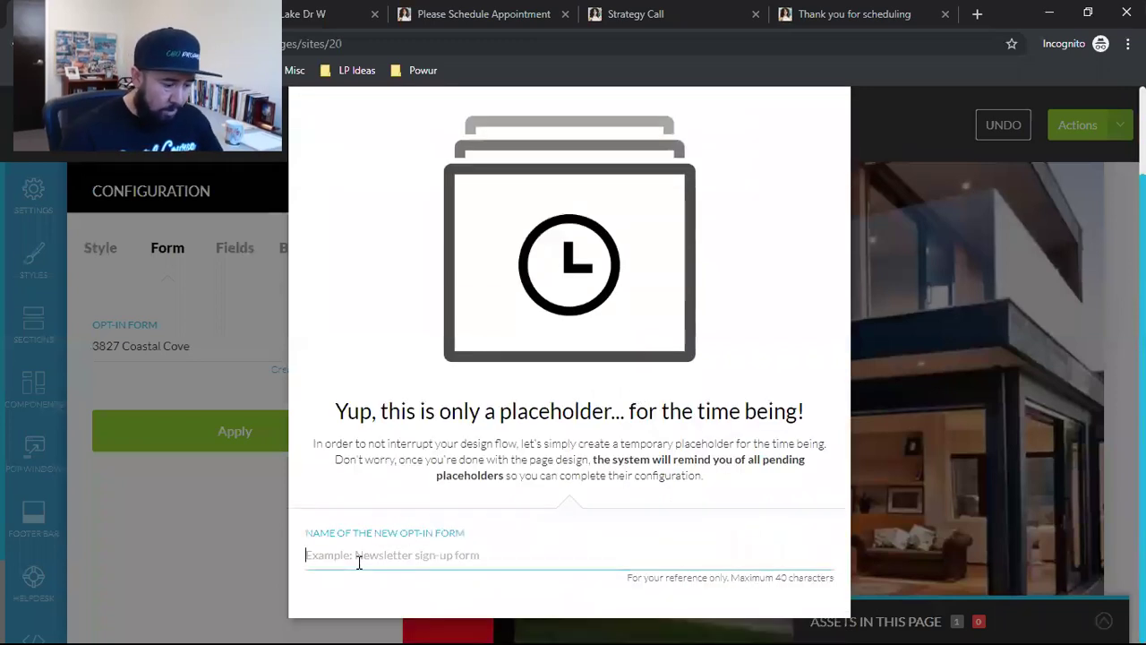
text(121212 TEST)
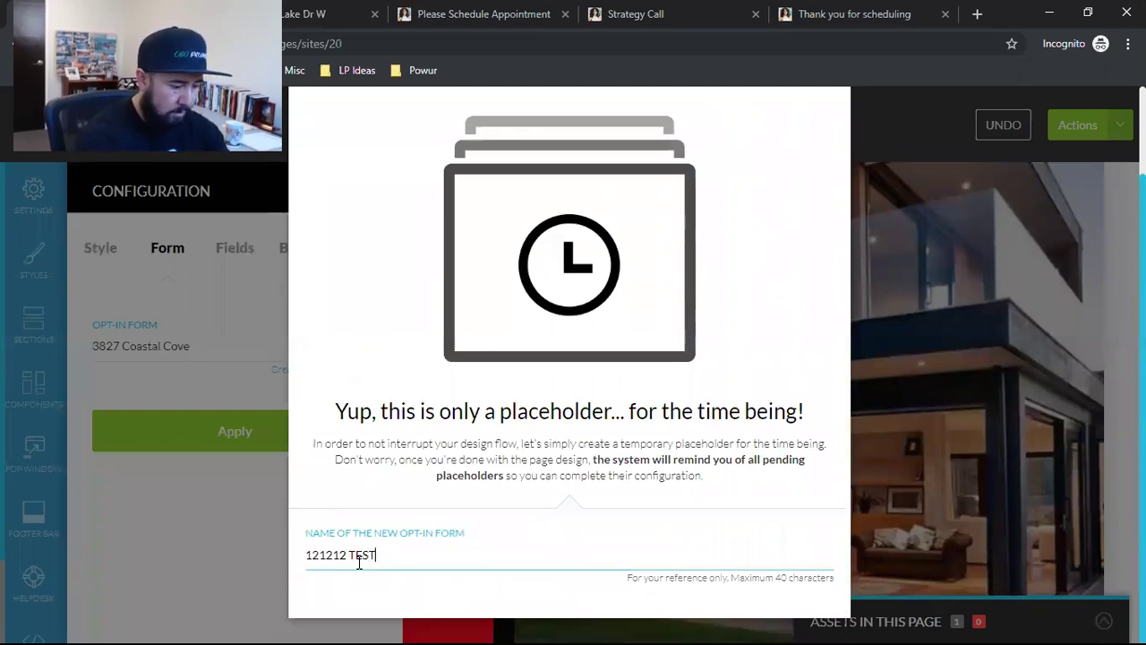
scroll(543, 458, up, 2)
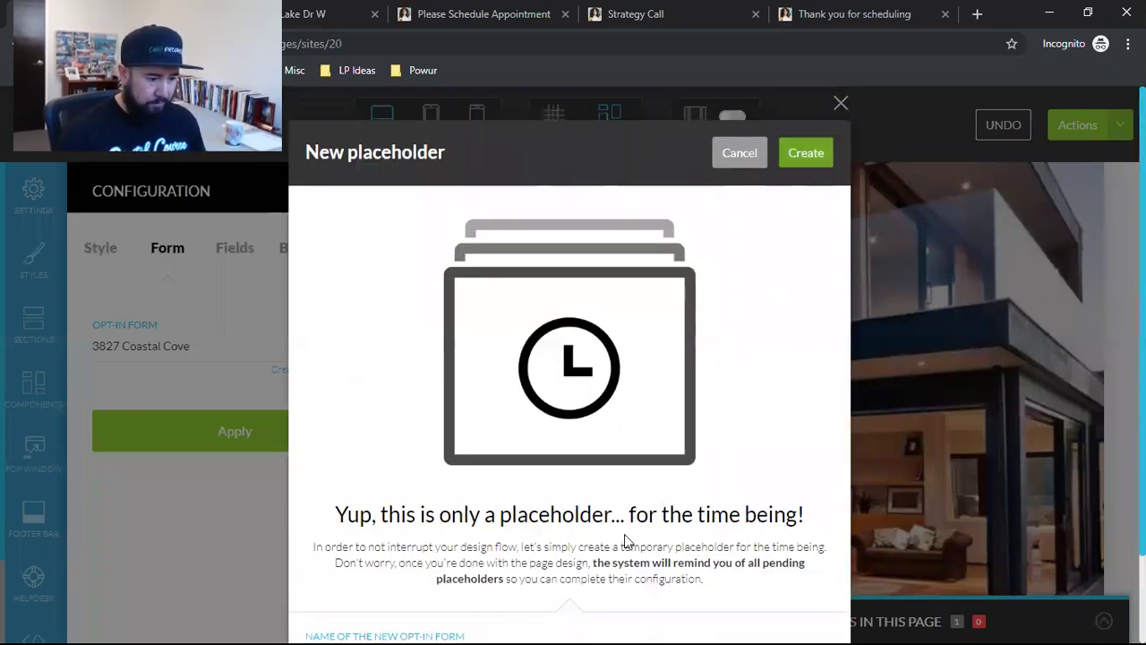
key(Return)
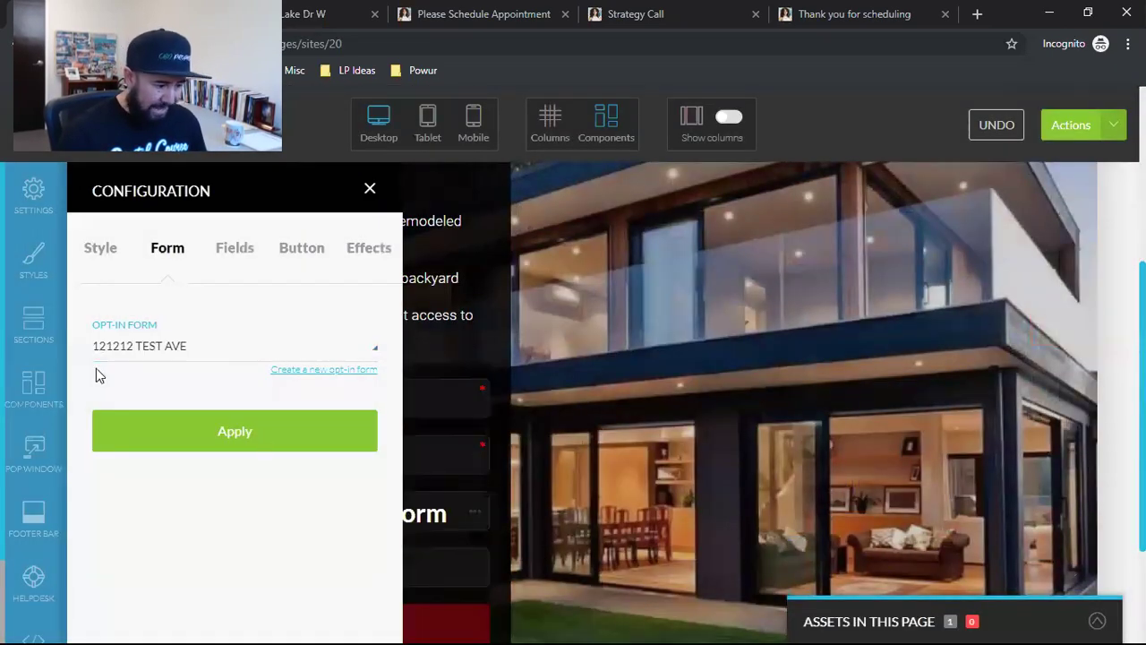
click(257, 444)
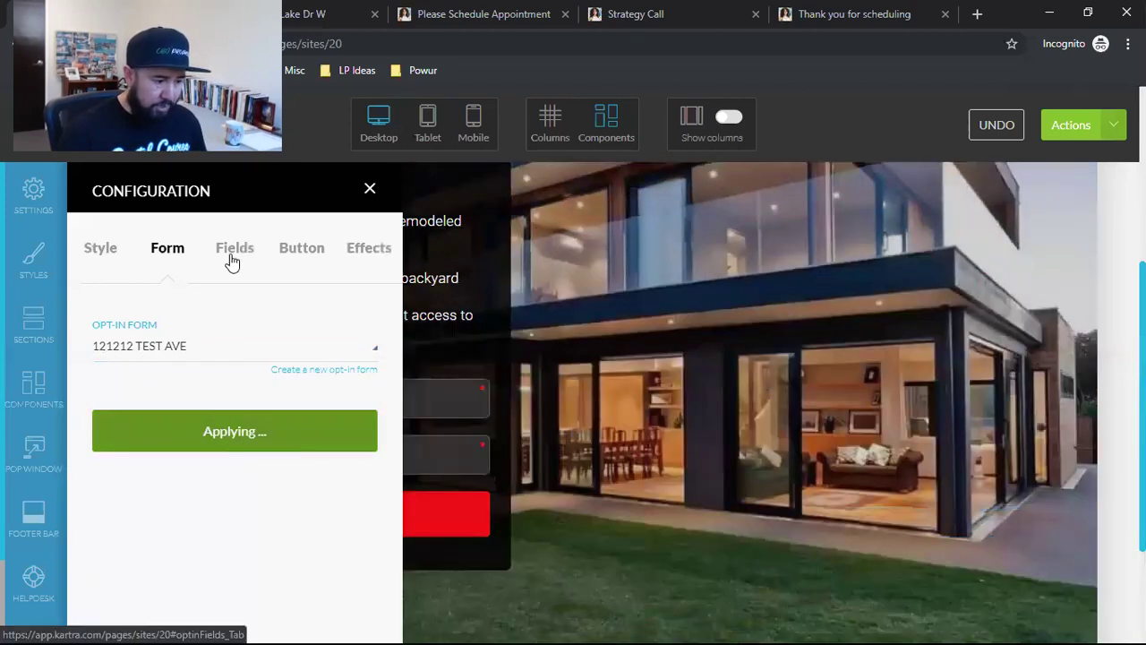
Step: Change the form's button text from 'Show Me More!' to 'LET ME IN!' and apply it
click(232, 255)
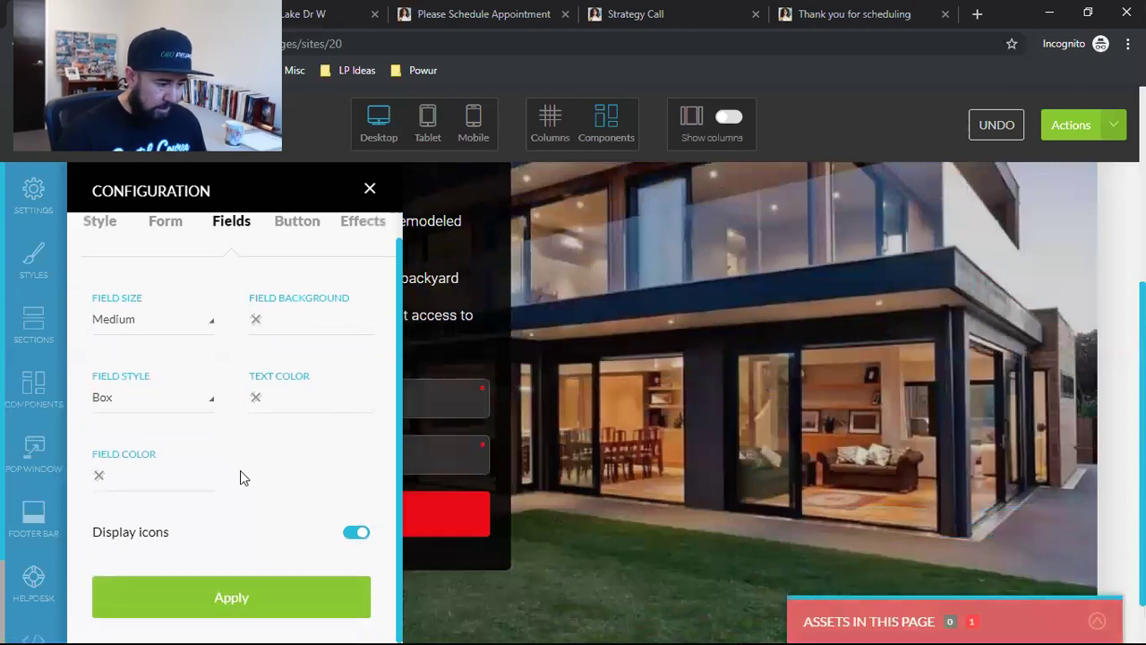
scroll(323, 514, up, 1)
click(295, 258)
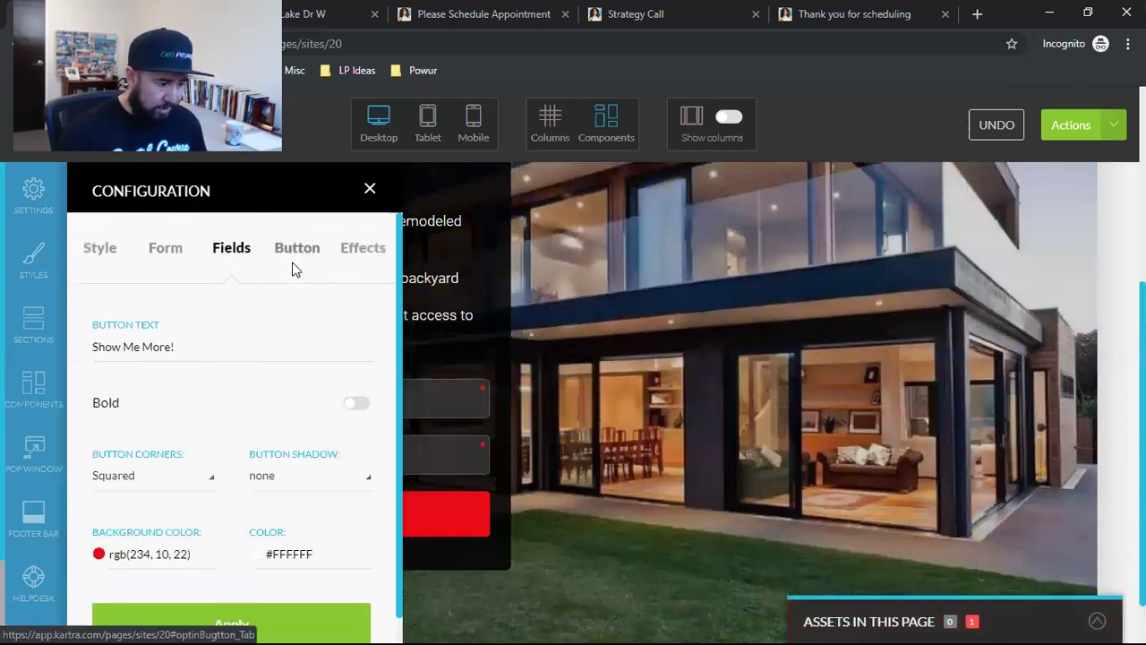
triple_click(129, 352)
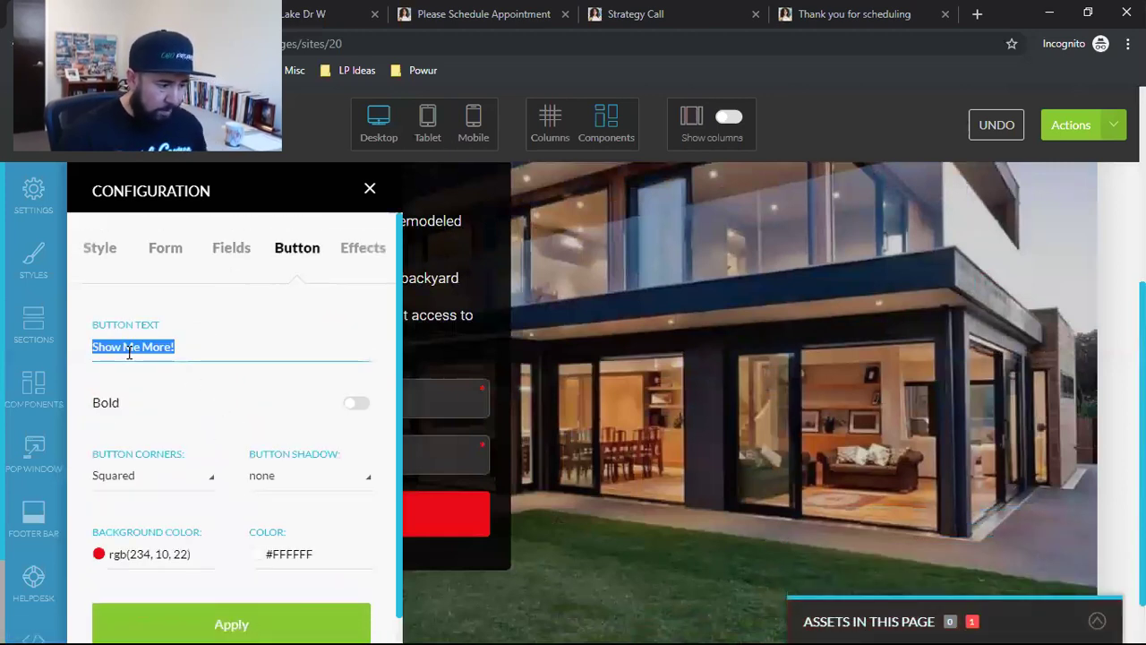
text(K)
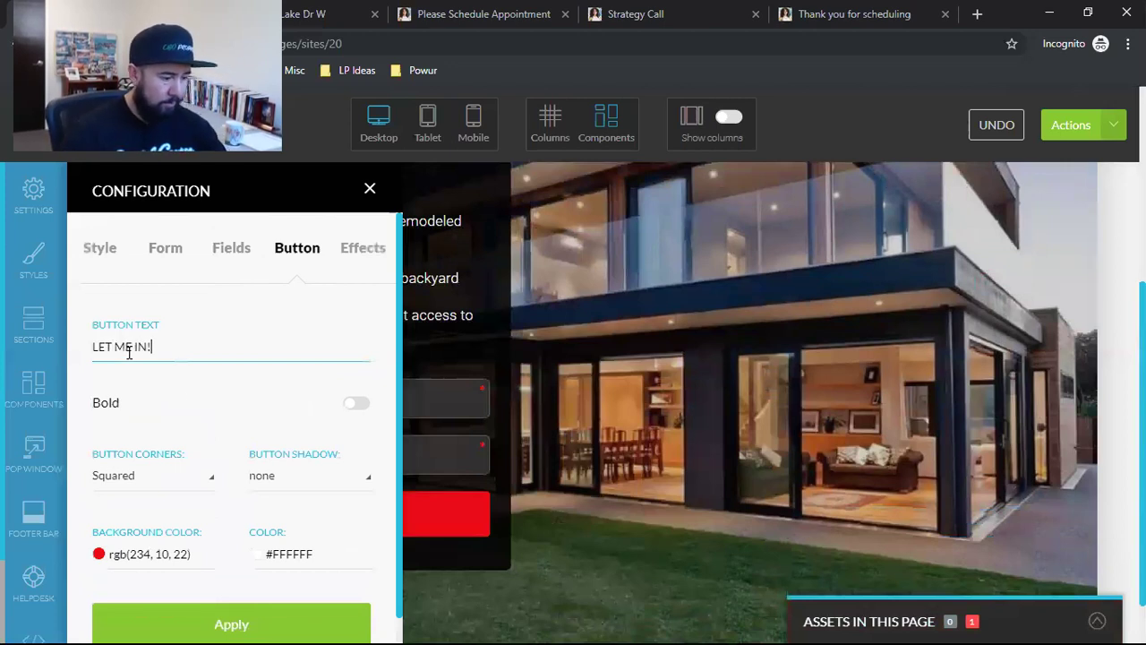
scroll(224, 388, down, 1)
click(233, 597)
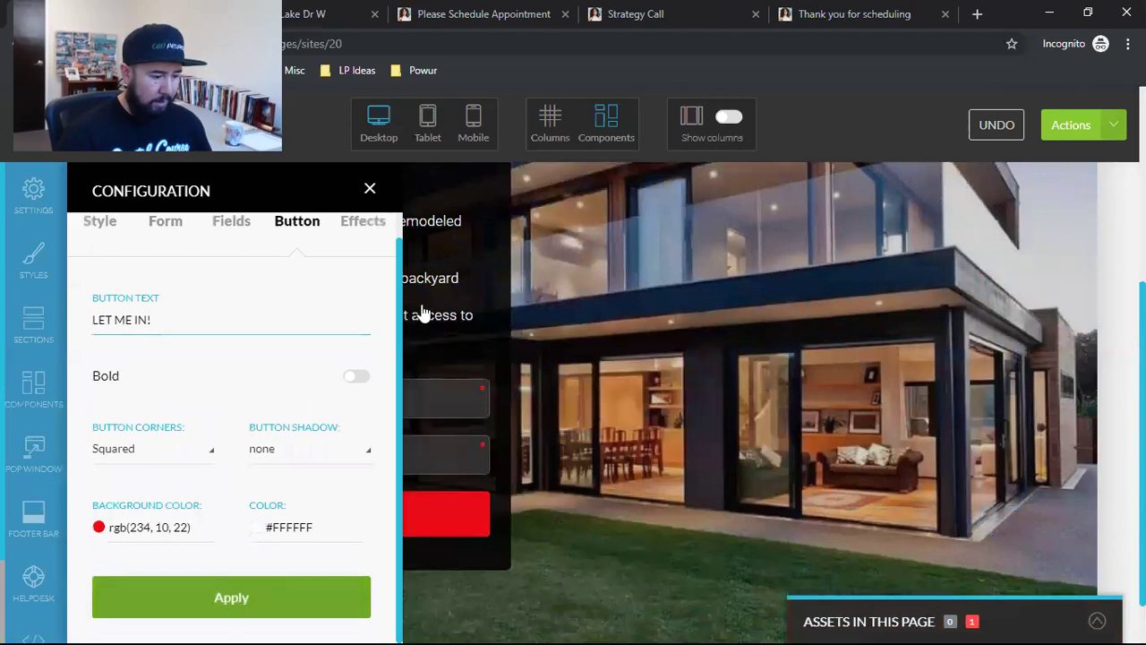
click(367, 188)
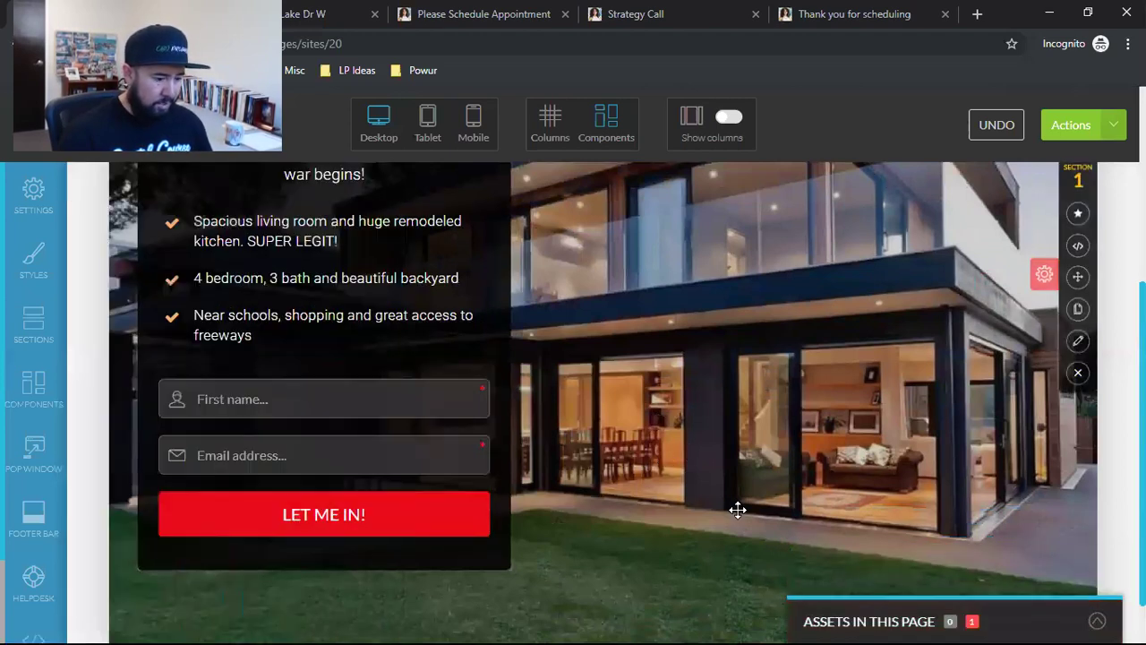
scroll(733, 515, down, 1)
scroll(720, 510, up, 4)
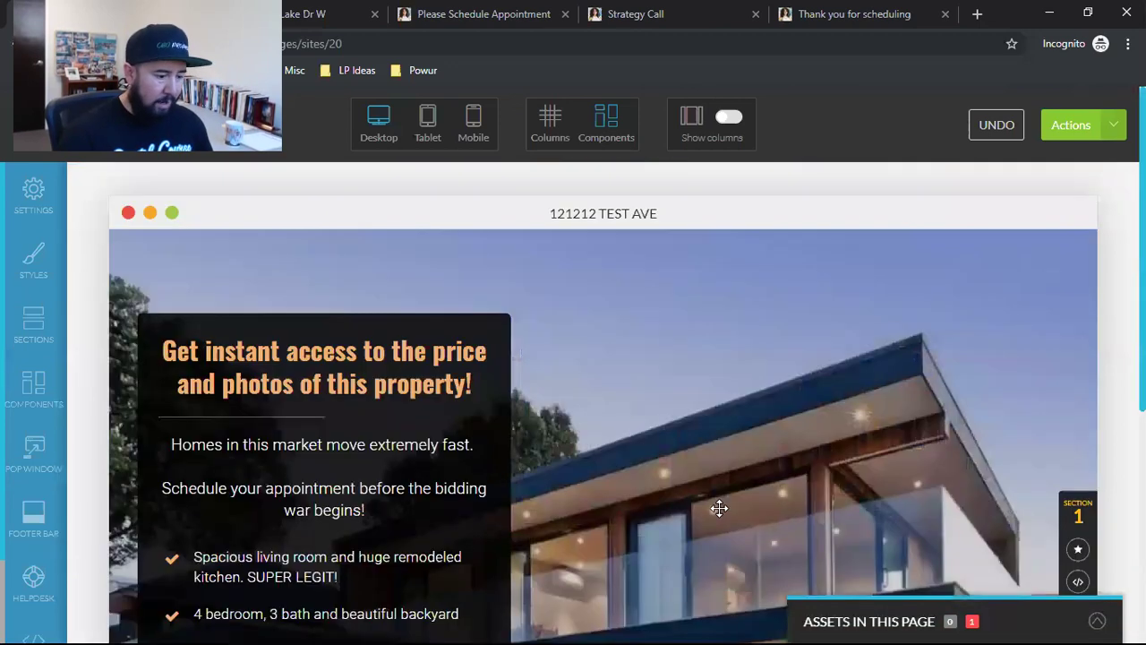
scroll(716, 507, down, 5)
scroll(680, 511, up, 4)
scroll(655, 511, down, 4)
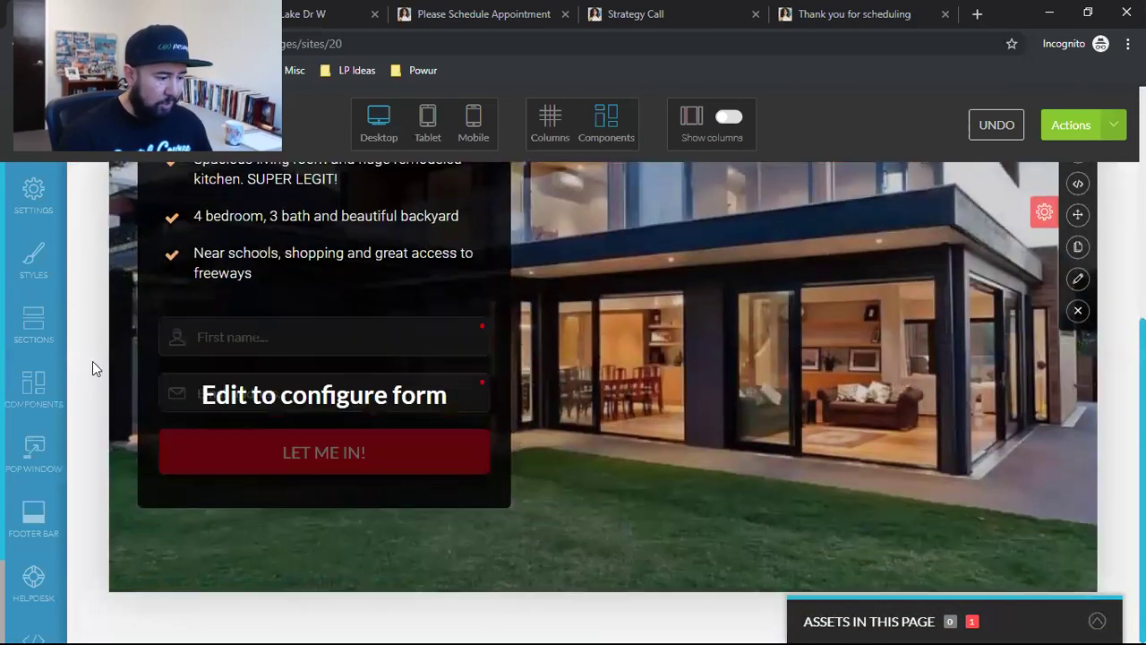
Step: Browse the Countdown section templates in the Sections library
click(29, 333)
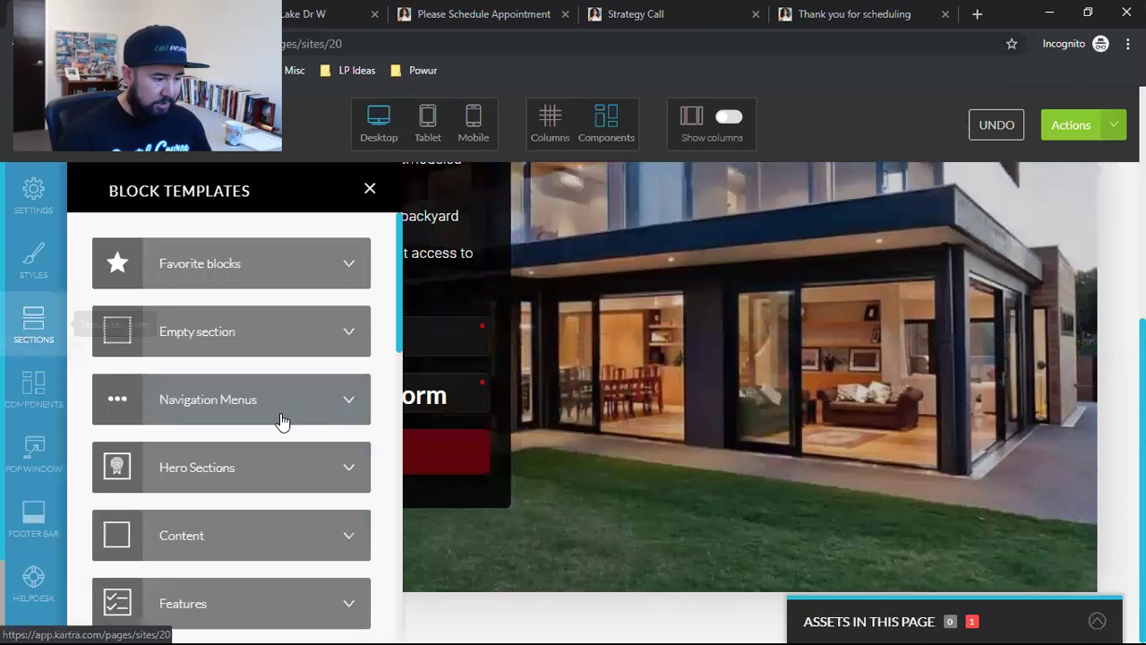
scroll(302, 421, down, 2)
scroll(335, 452, down, 4)
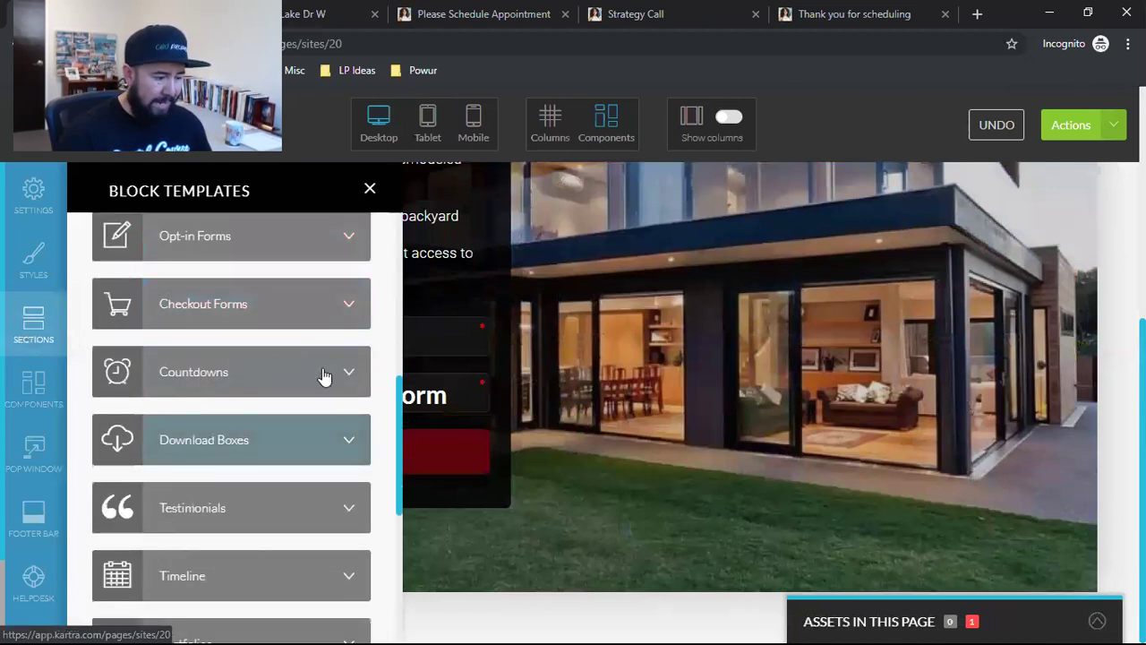
click(354, 392)
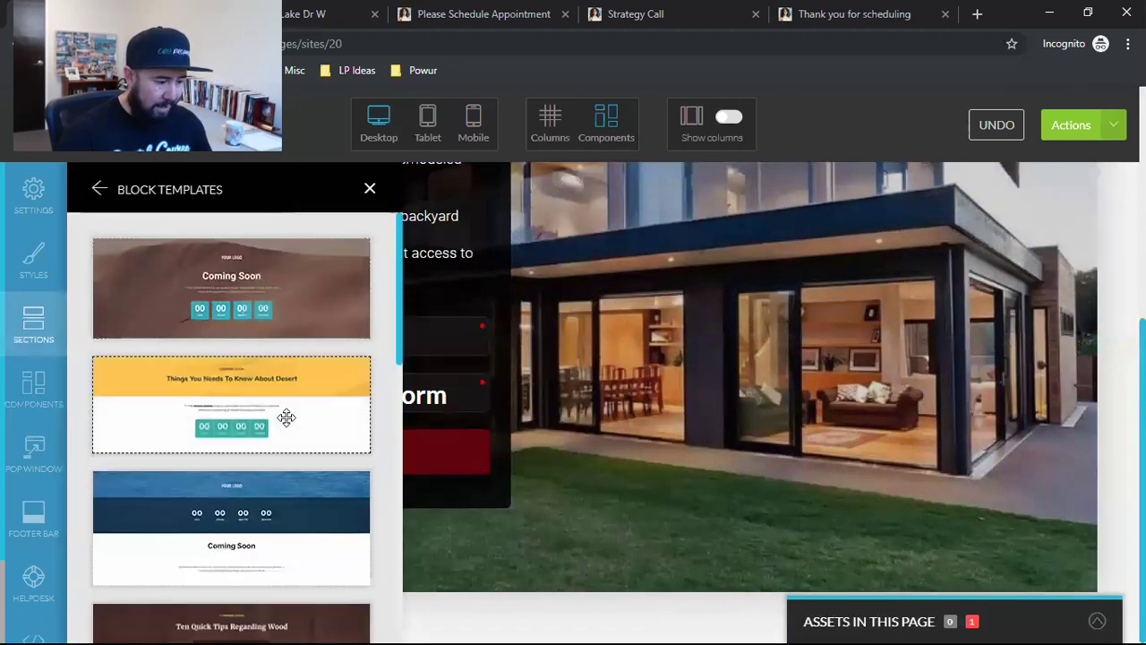
scroll(286, 416, down, 5)
scroll(284, 418, down, 5)
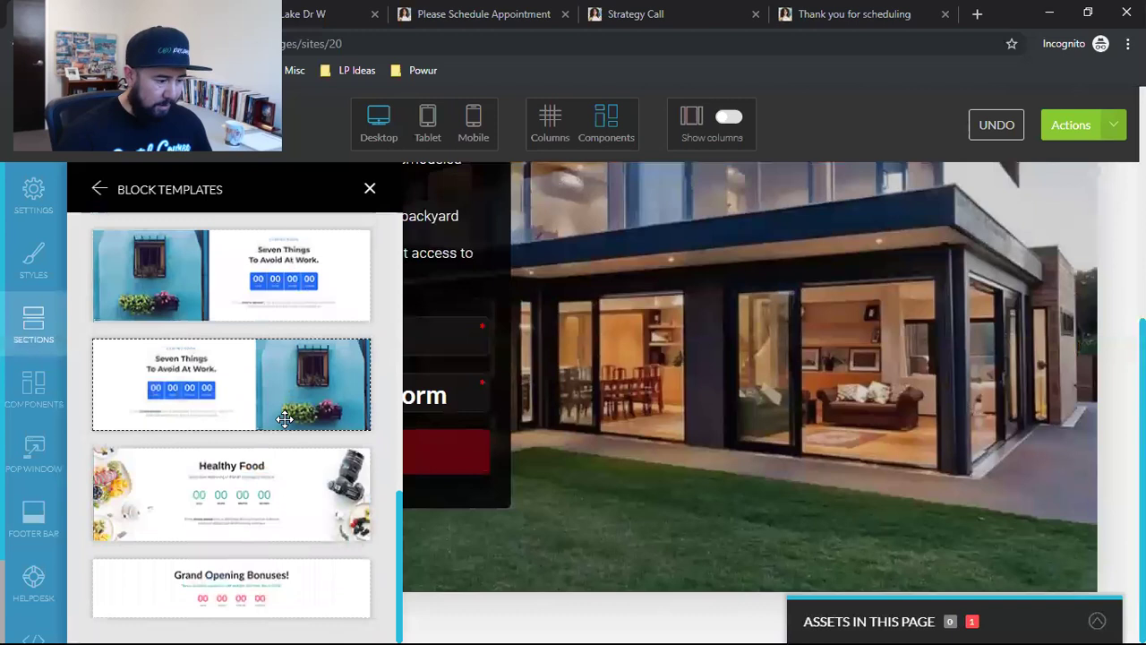
scroll(284, 418, up, 10)
Step: In Components > Countdown, drag the red countdown template onto the page
click(33, 387)
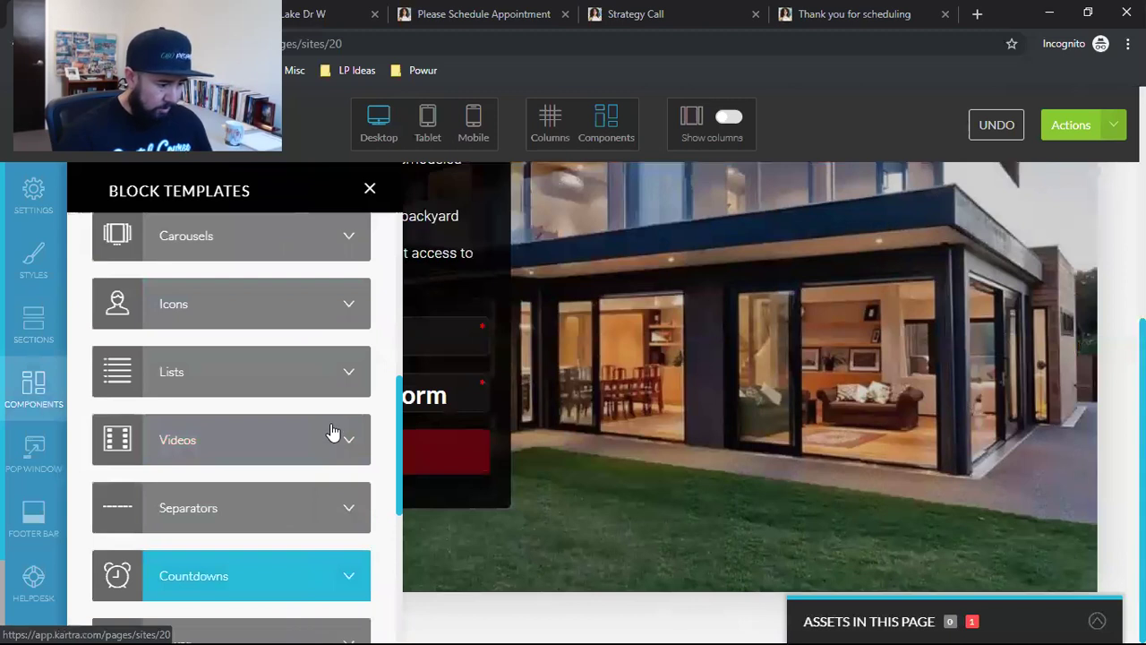
click(296, 576)
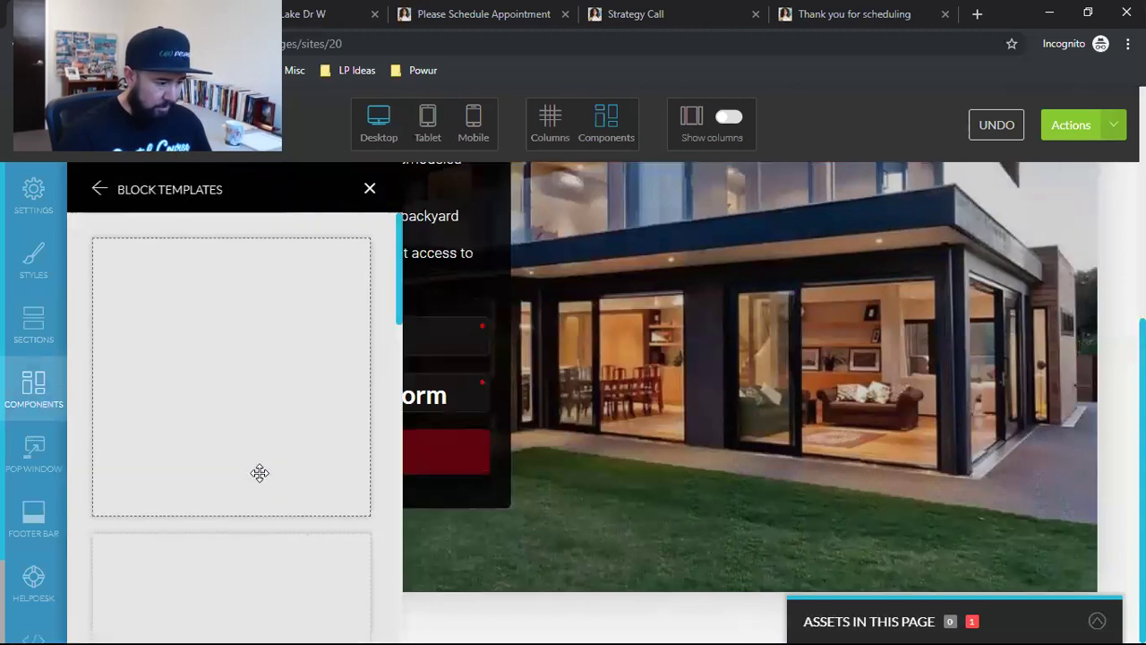
scroll(224, 469, down, 5)
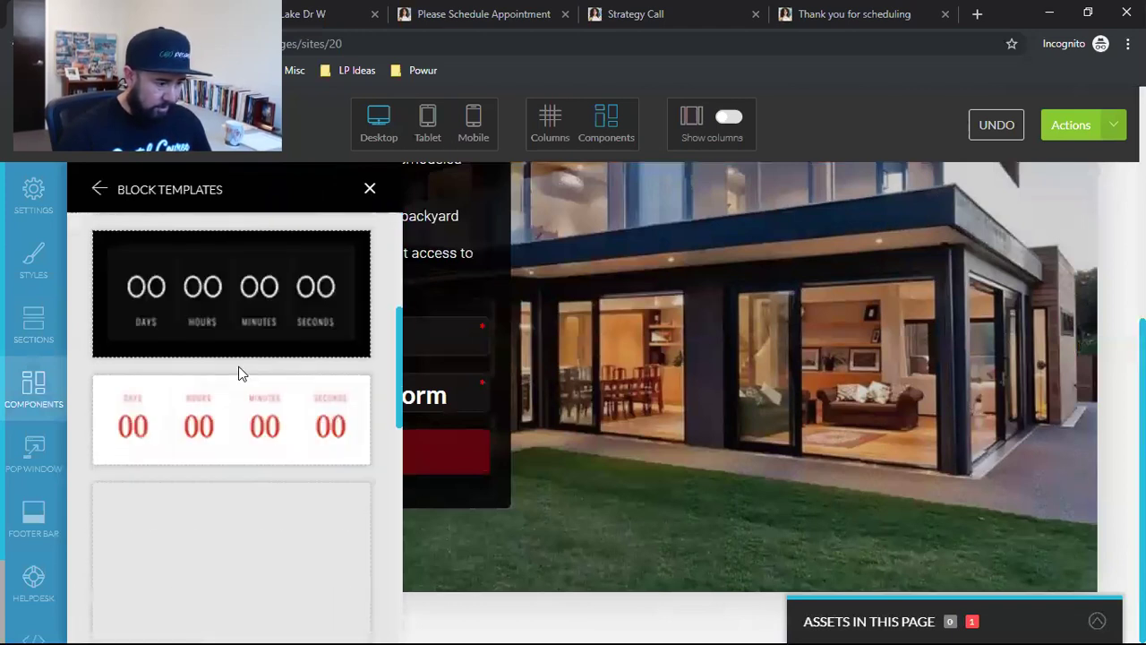
drag(199, 424, 445, 557)
Step: Close Block Templates and move the countdown just below the dark LET ME IN! form box
click(370, 188)
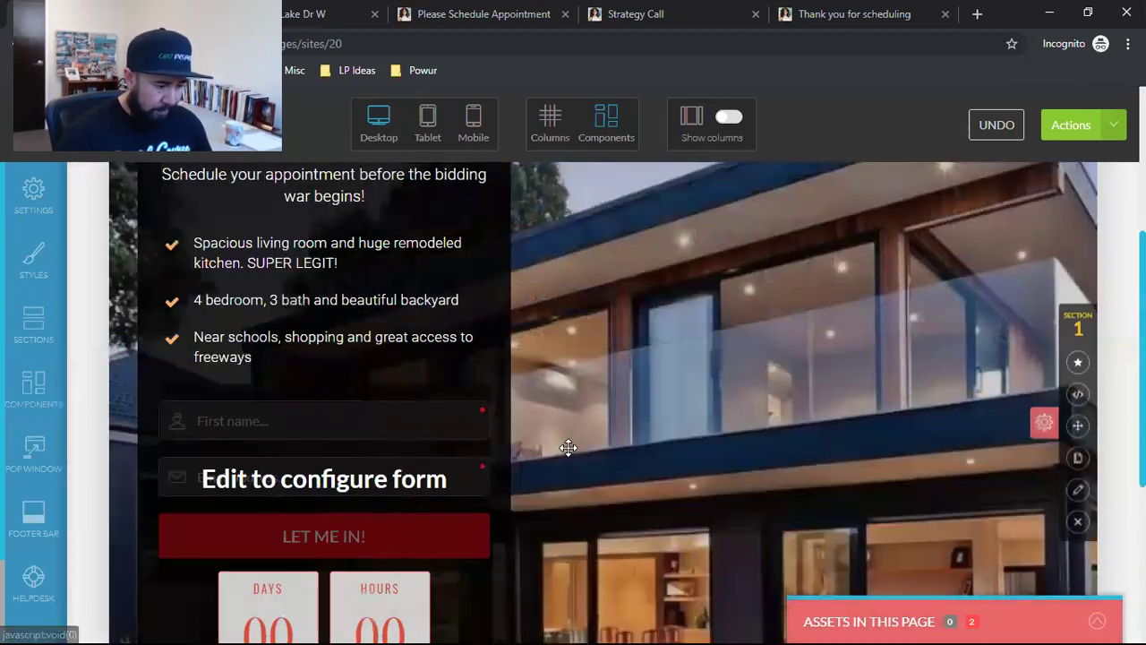
scroll(555, 450, down, 4)
scroll(367, 432, up, 1)
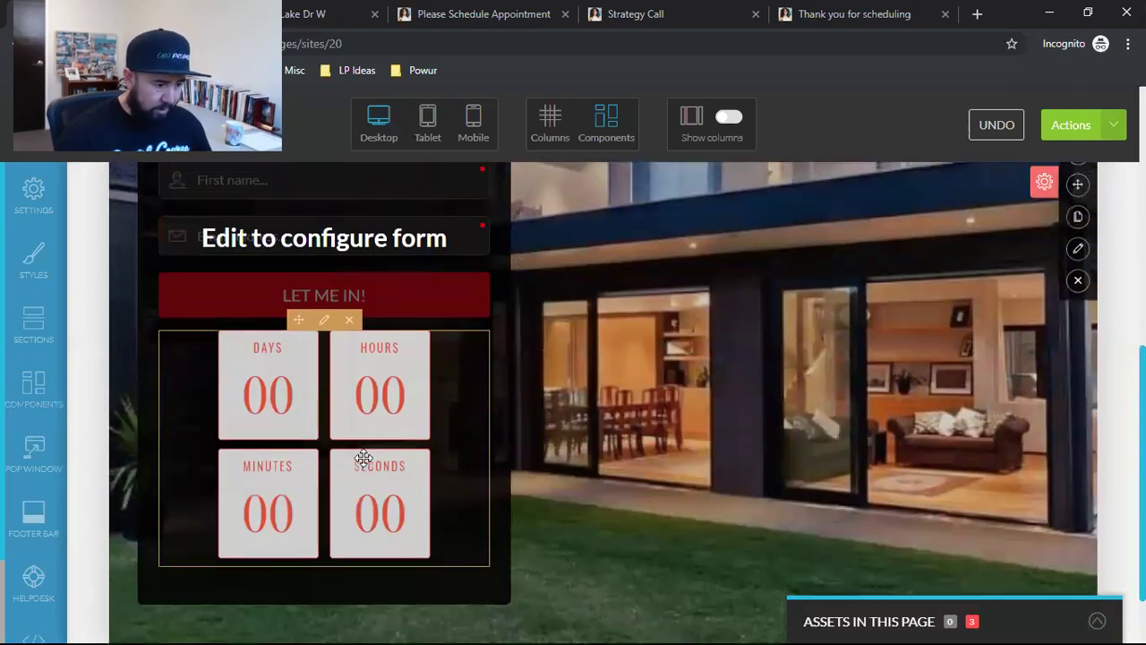
scroll(363, 452, up, 3)
scroll(358, 430, down, 4)
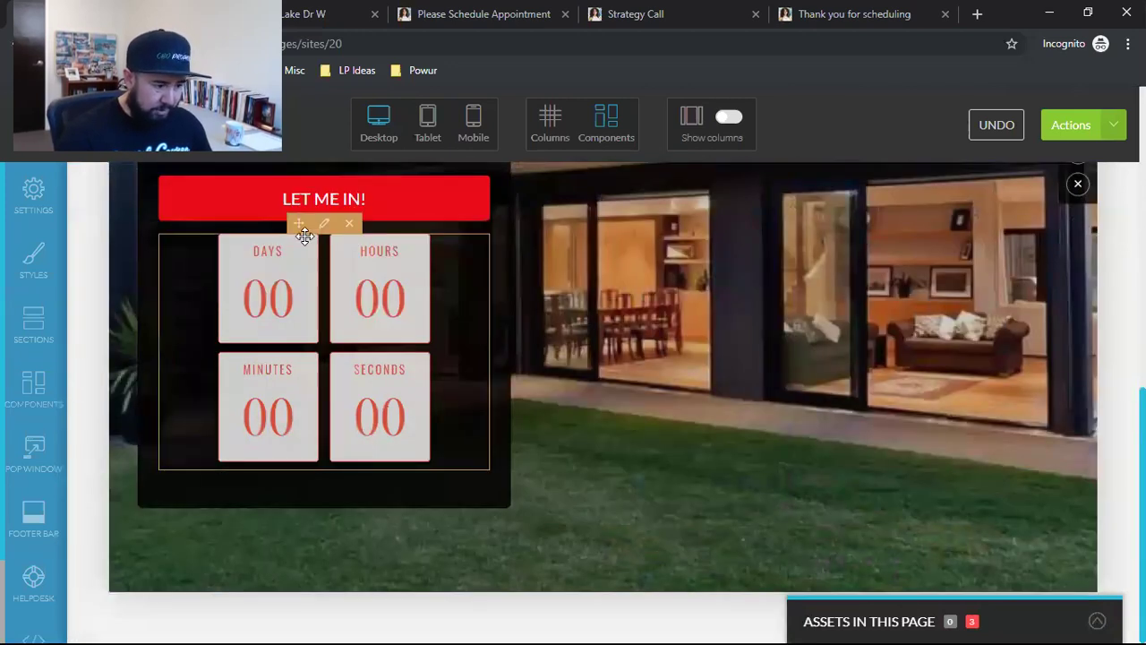
drag(297, 221, 497, 604)
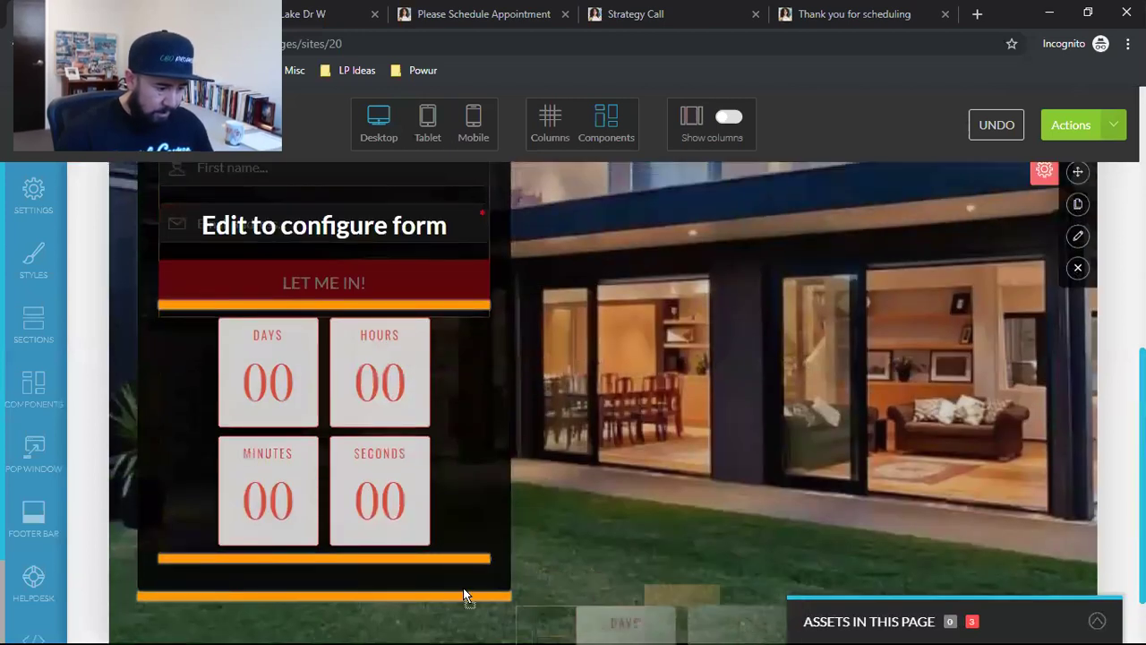
drag(563, 538, 603, 517)
scroll(603, 516, down, 2)
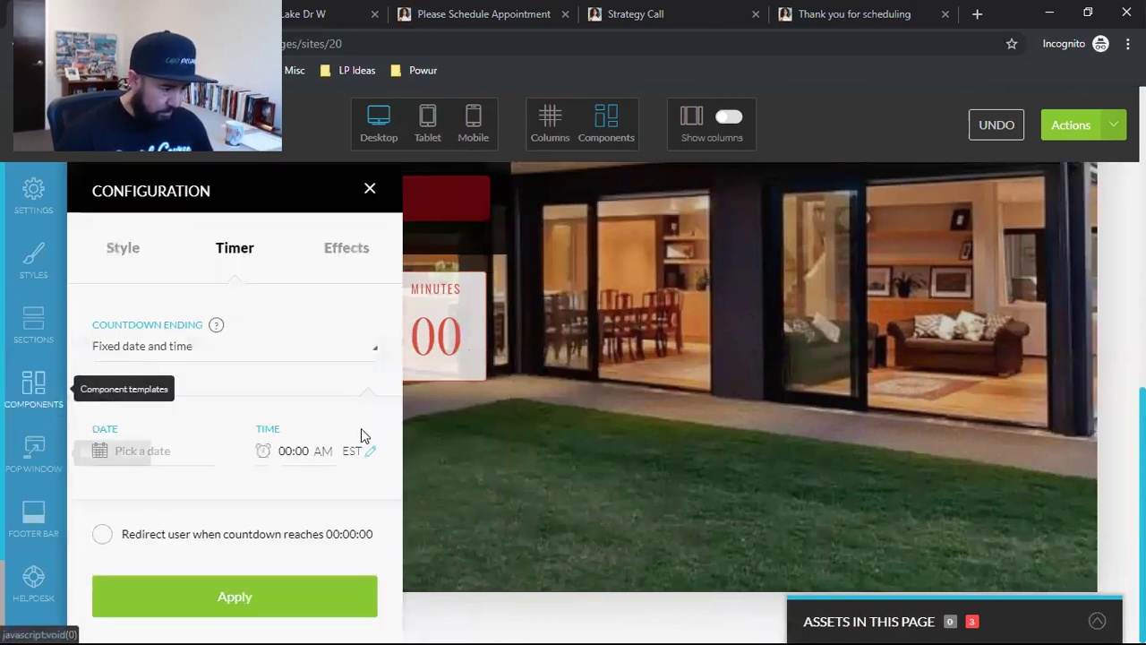
Step: Review the countdown's Style, Timer and Effects settings, then close its configuration
click(123, 251)
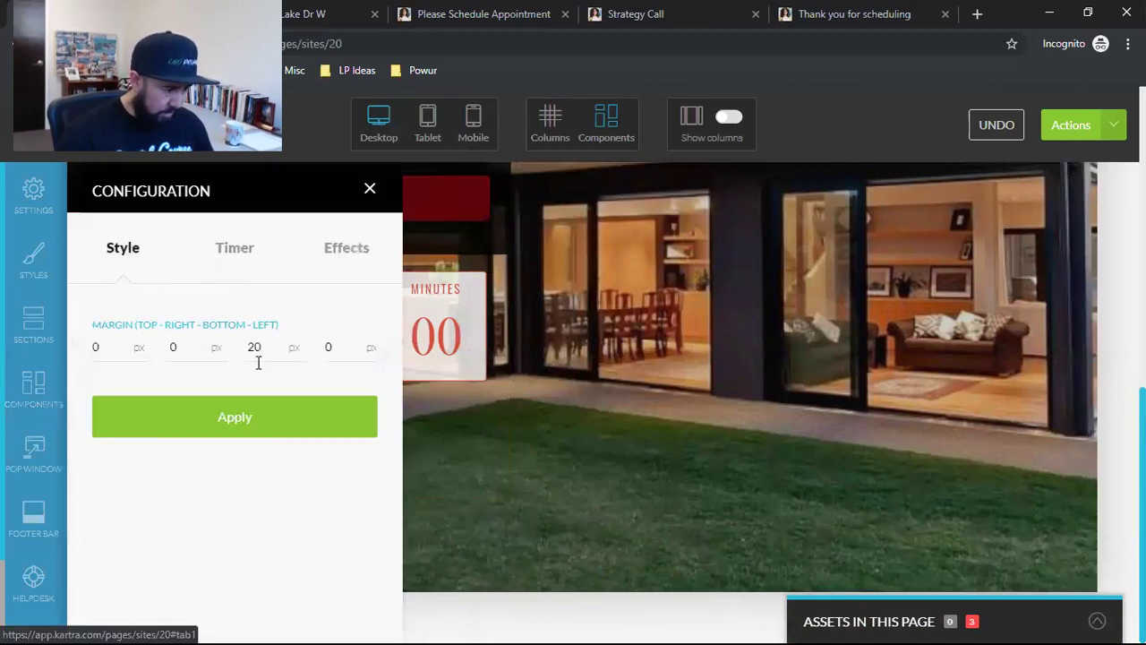
click(247, 260)
click(338, 258)
click(148, 254)
click(369, 190)
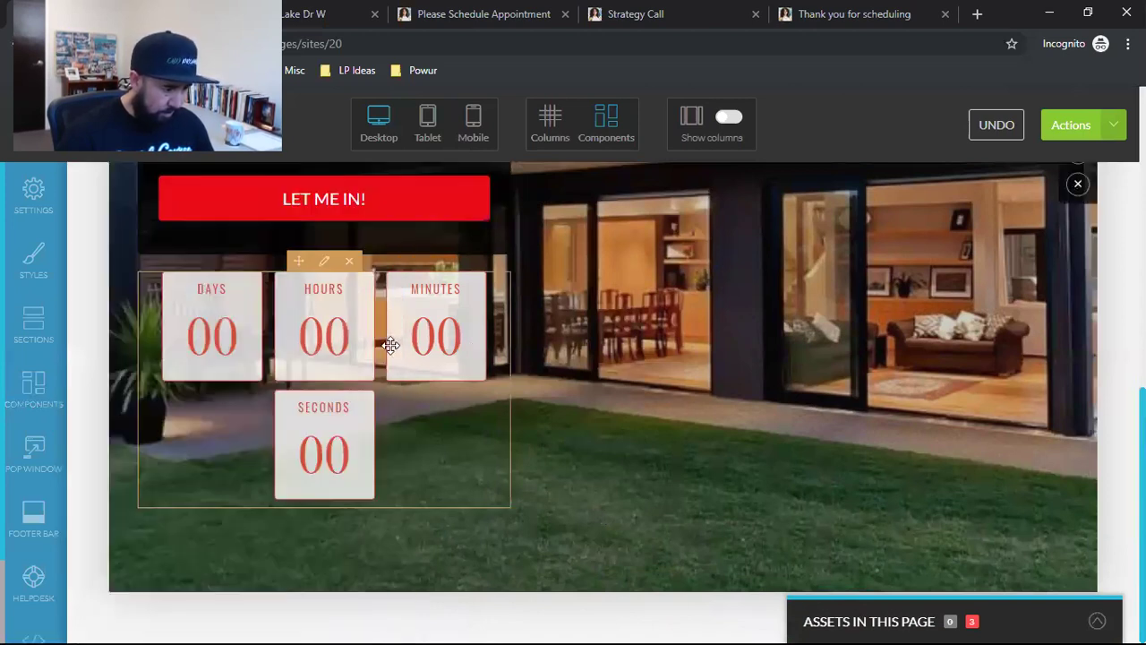
scroll(381, 391, up, 5)
scroll(382, 391, down, 5)
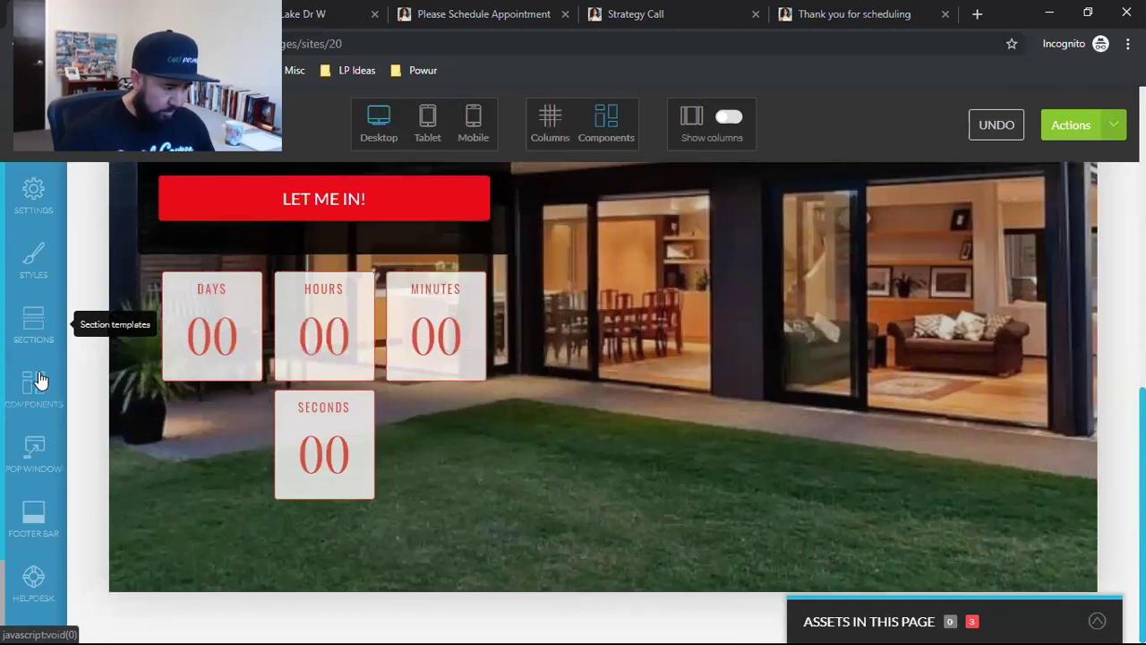
Step: Add a 100% full-width row from the Components > Columns templates
click(29, 338)
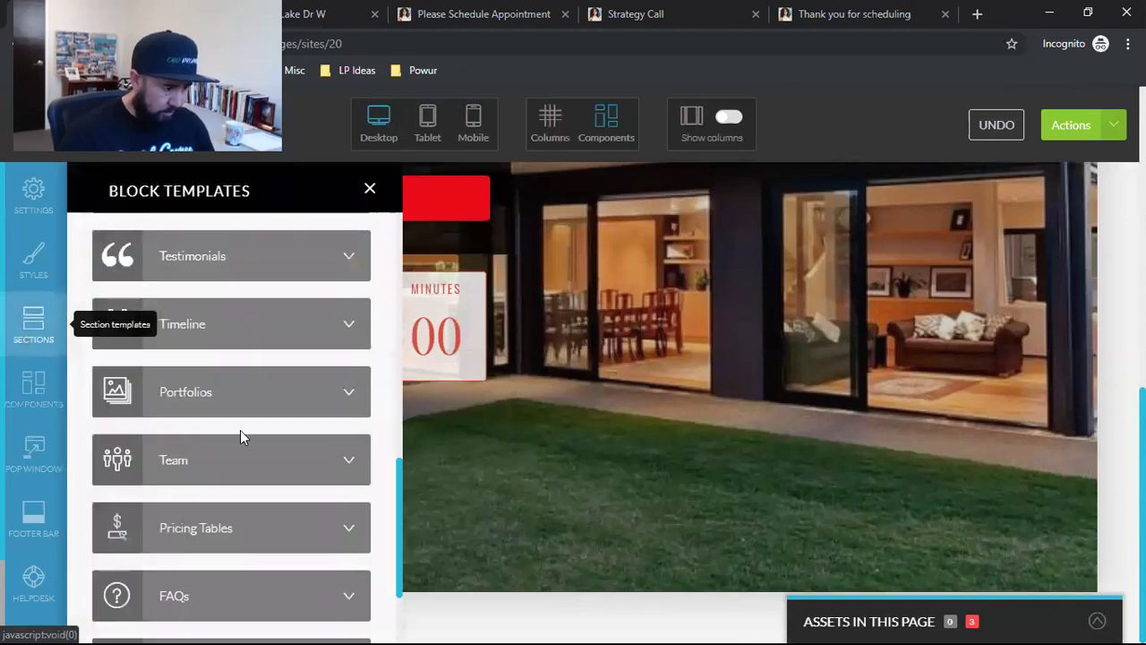
scroll(265, 432, up, 10)
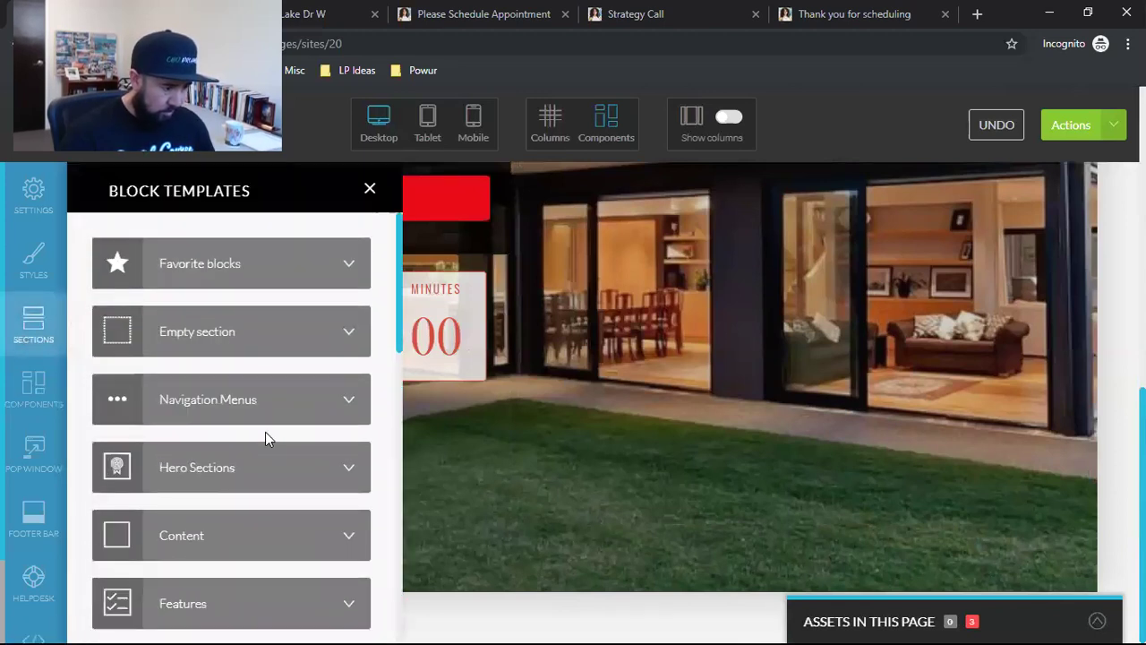
click(30, 387)
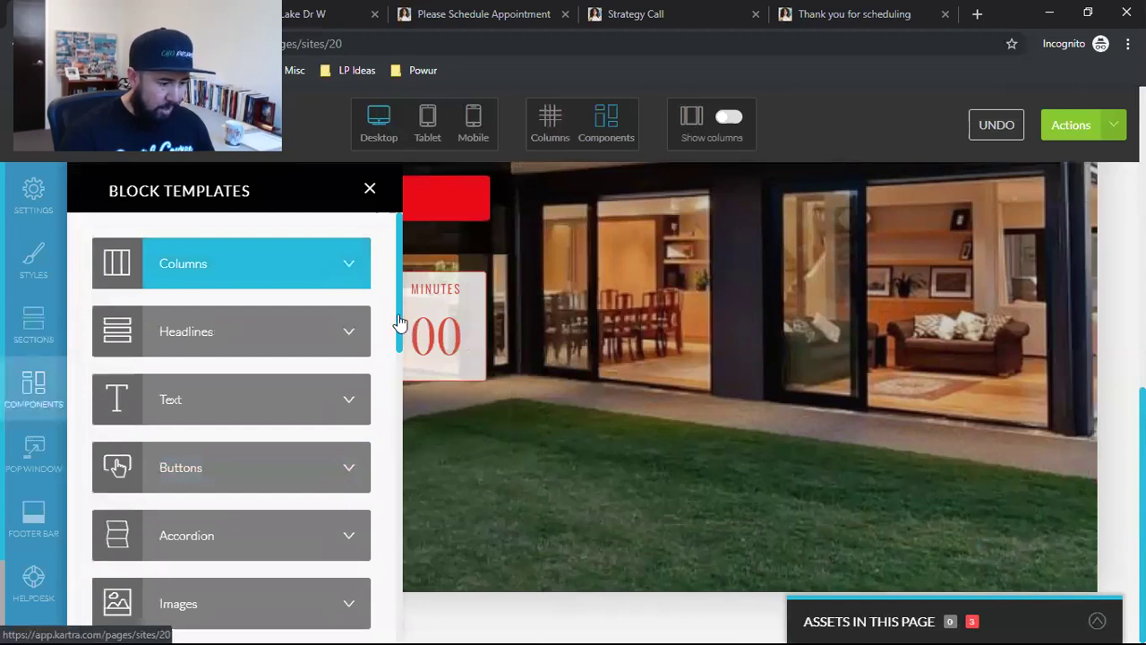
click(303, 266)
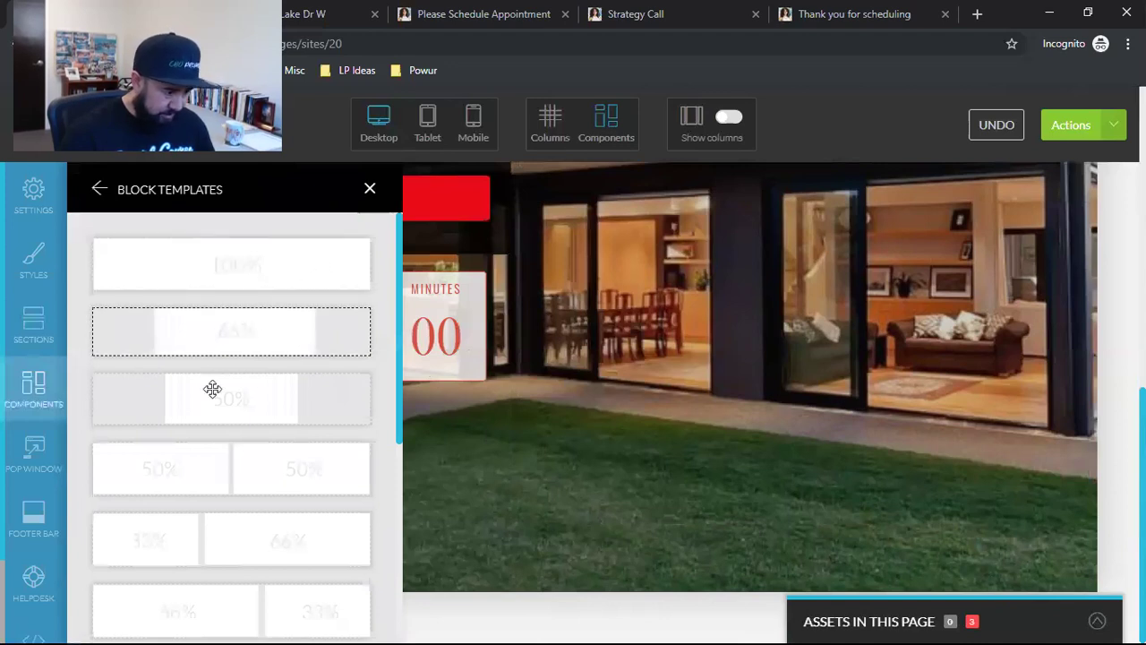
scroll(249, 394, down, 1)
scroll(235, 458, down, 3)
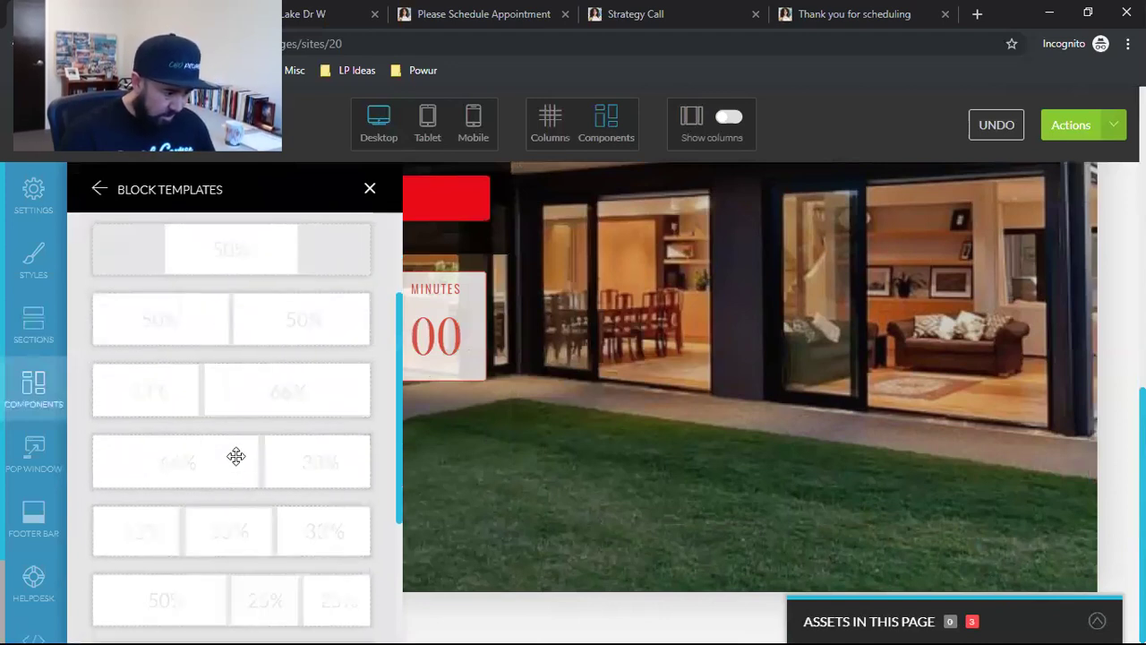
scroll(235, 456, down, 1)
scroll(224, 463, up, 5)
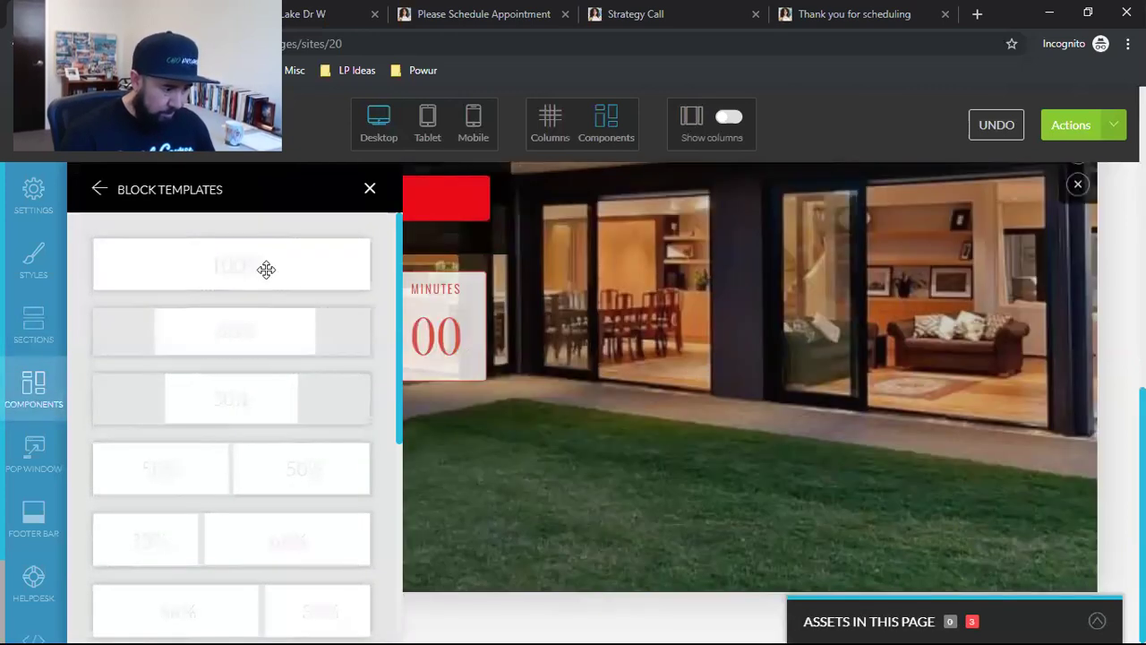
drag(266, 265, 574, 593)
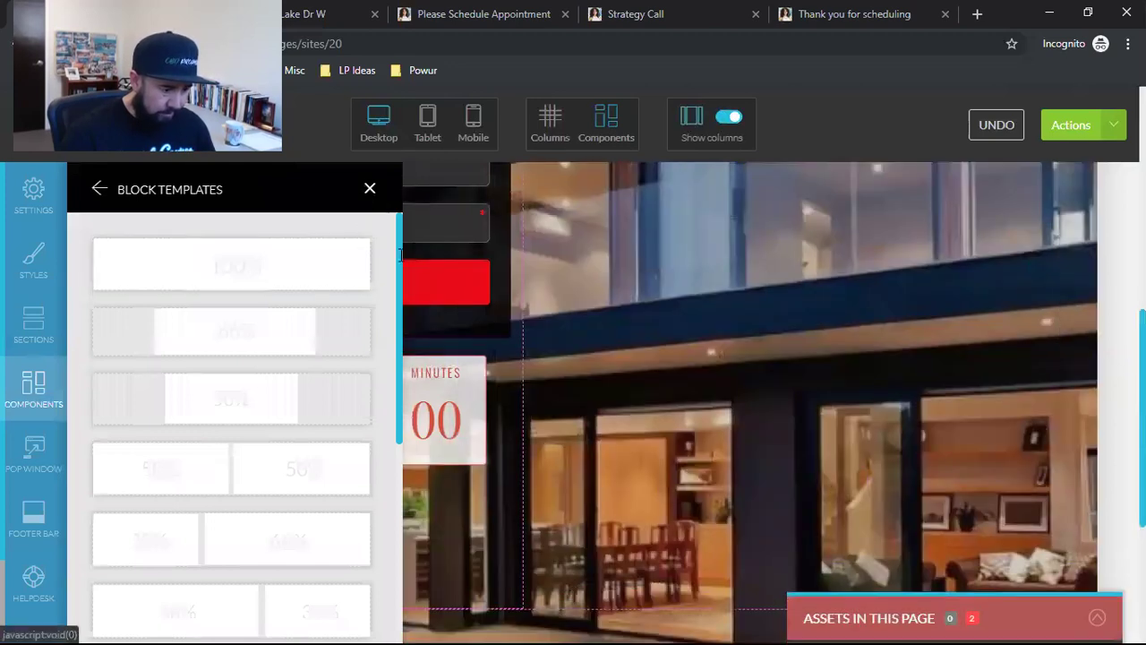
Step: Move the countdown into the new full-width row below the form
click(370, 188)
scroll(705, 437, down, 3)
scroll(550, 437, up, 2)
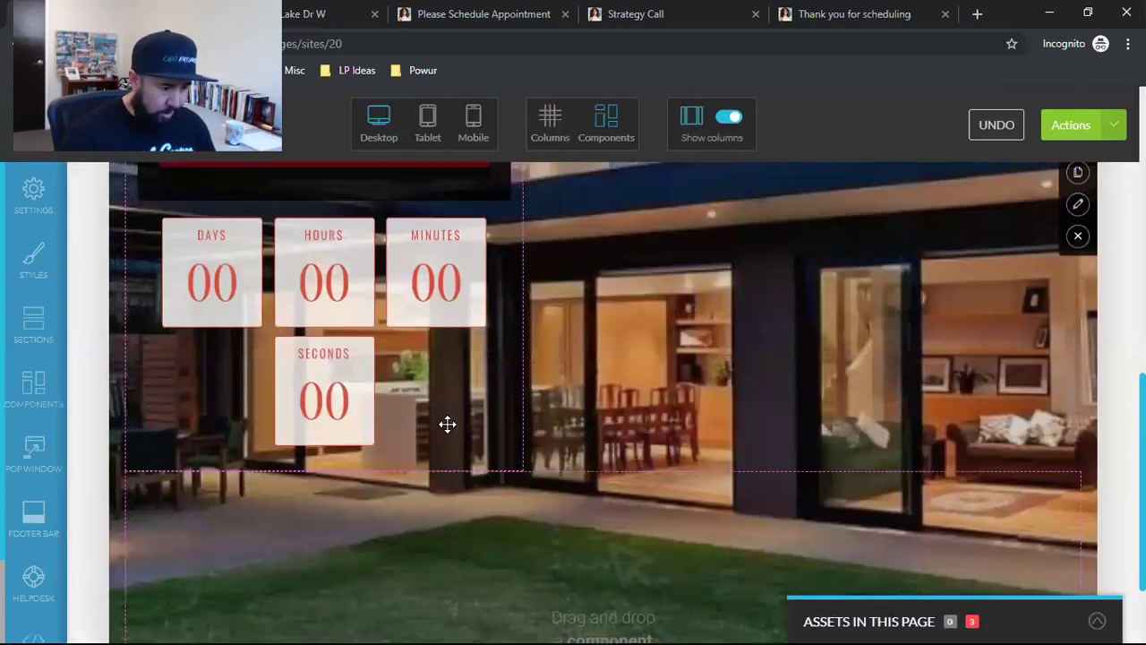
scroll(286, 323, up, 1)
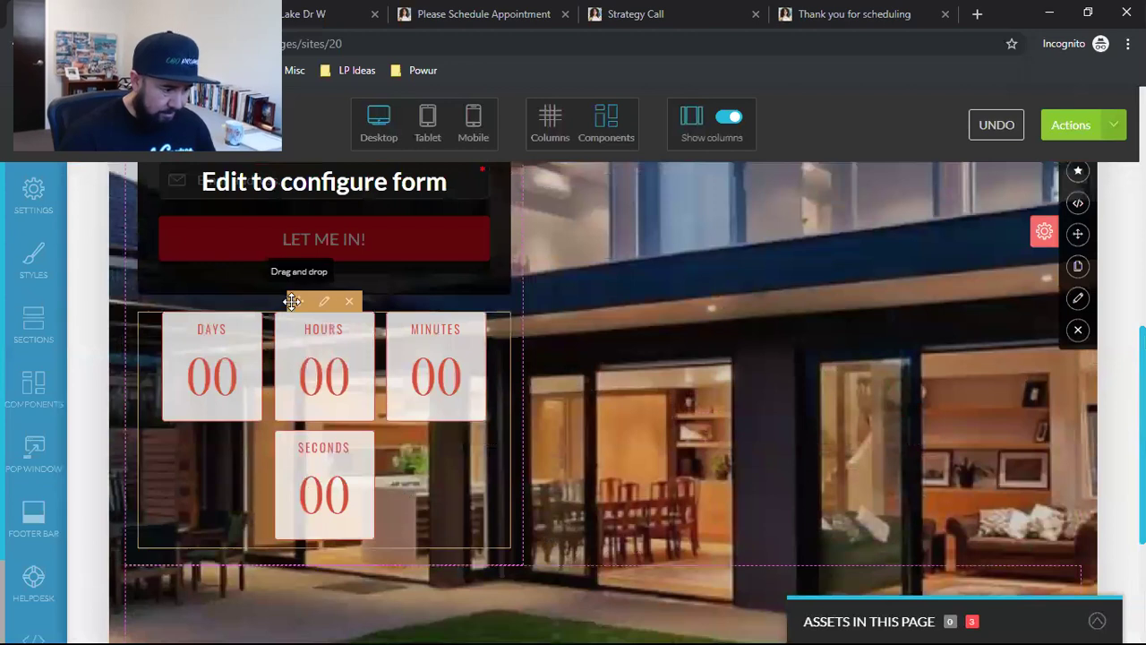
drag(298, 301, 481, 565)
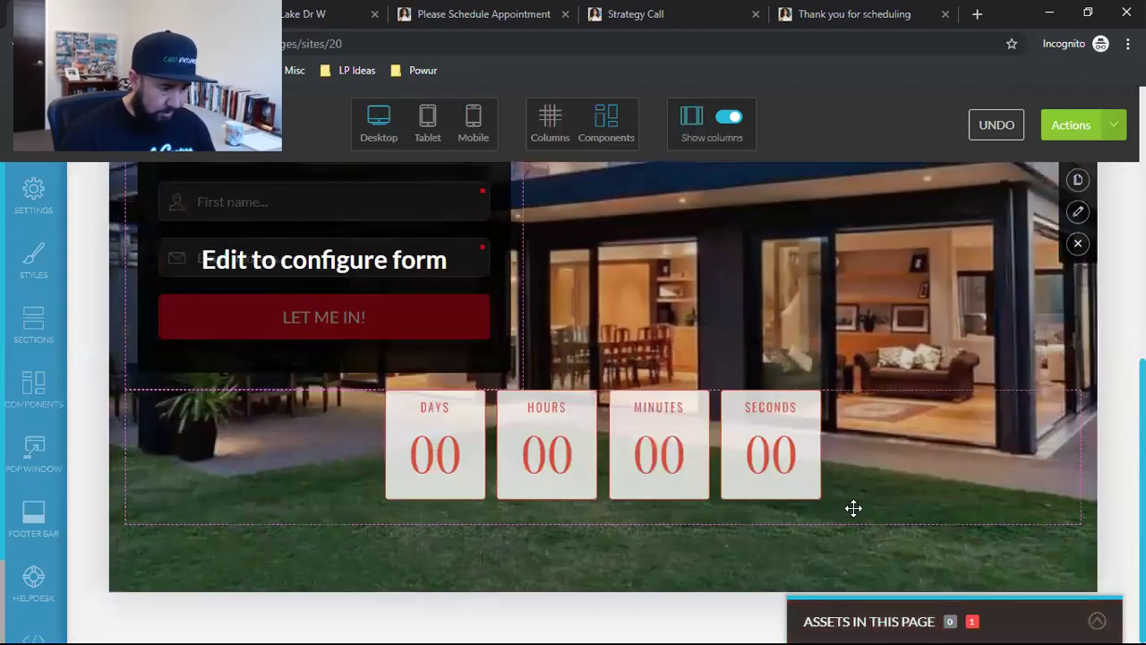
scroll(889, 552, down, 3)
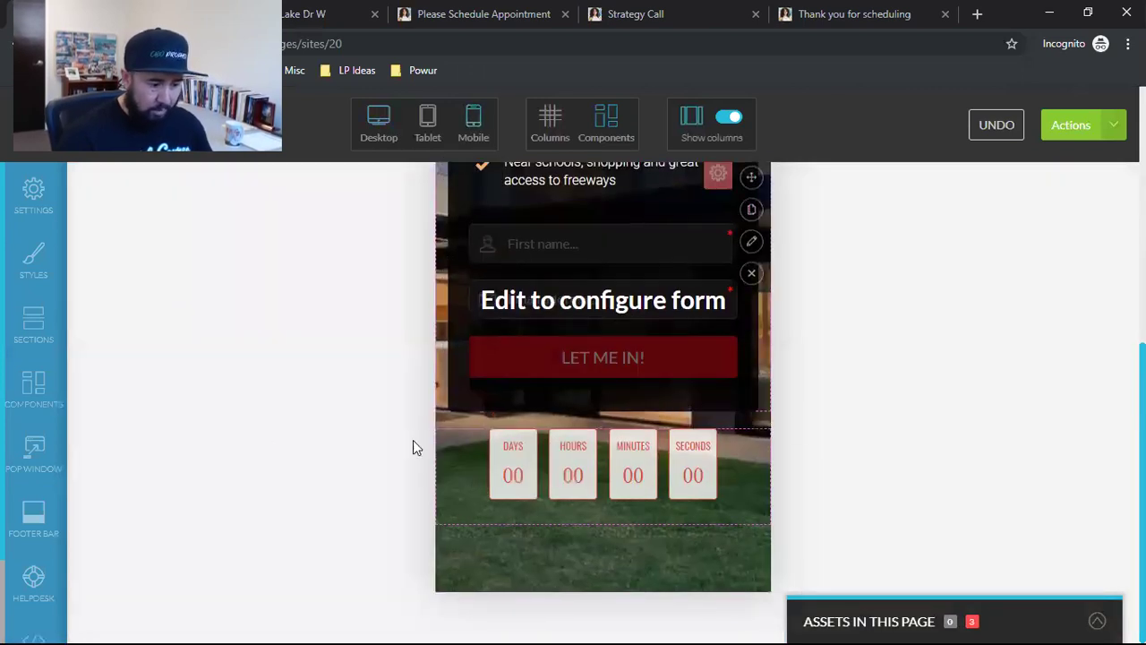
Step: Preview the page at tablet width, then switch back to the desktop view
scroll(325, 447, up, 5)
scroll(327, 447, down, 5)
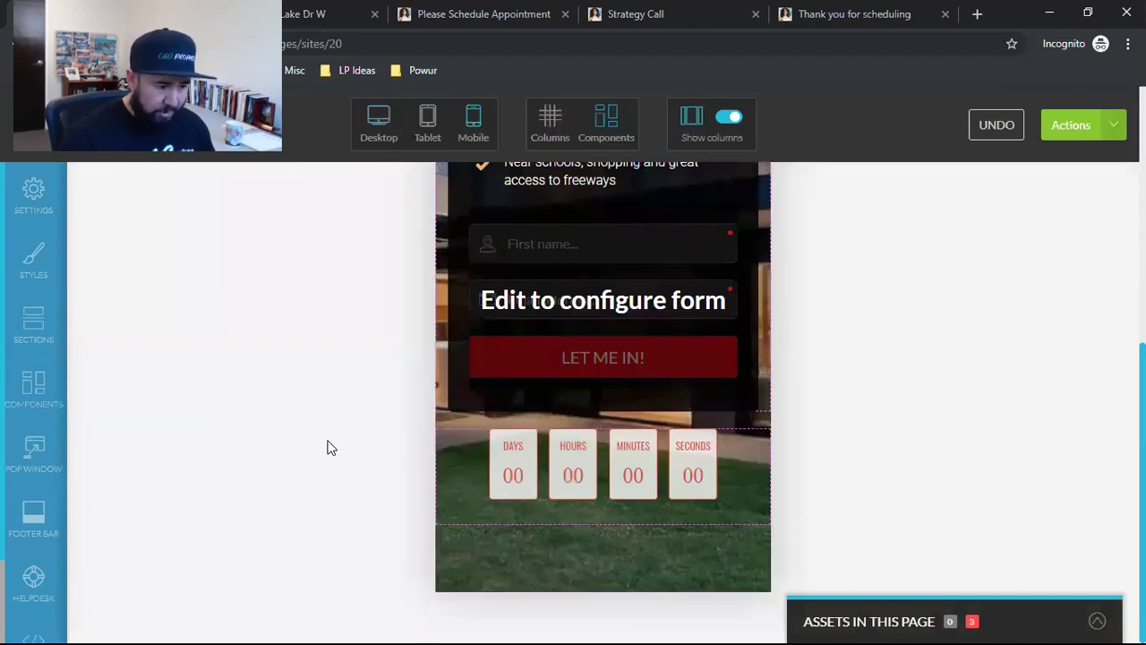
click(430, 130)
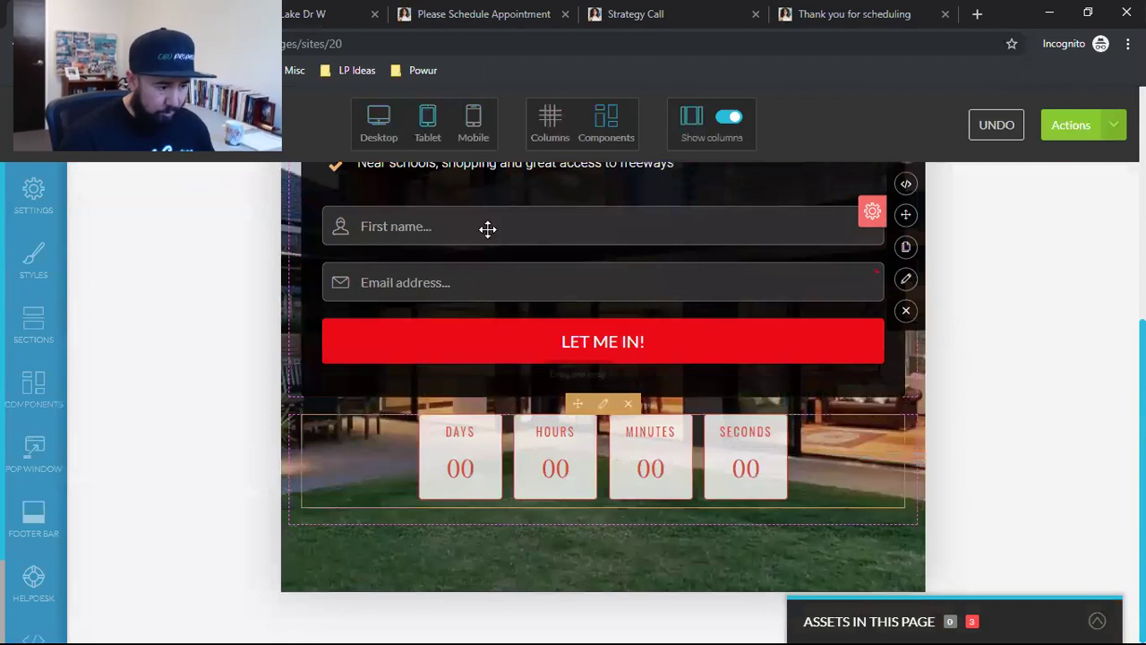
click(377, 131)
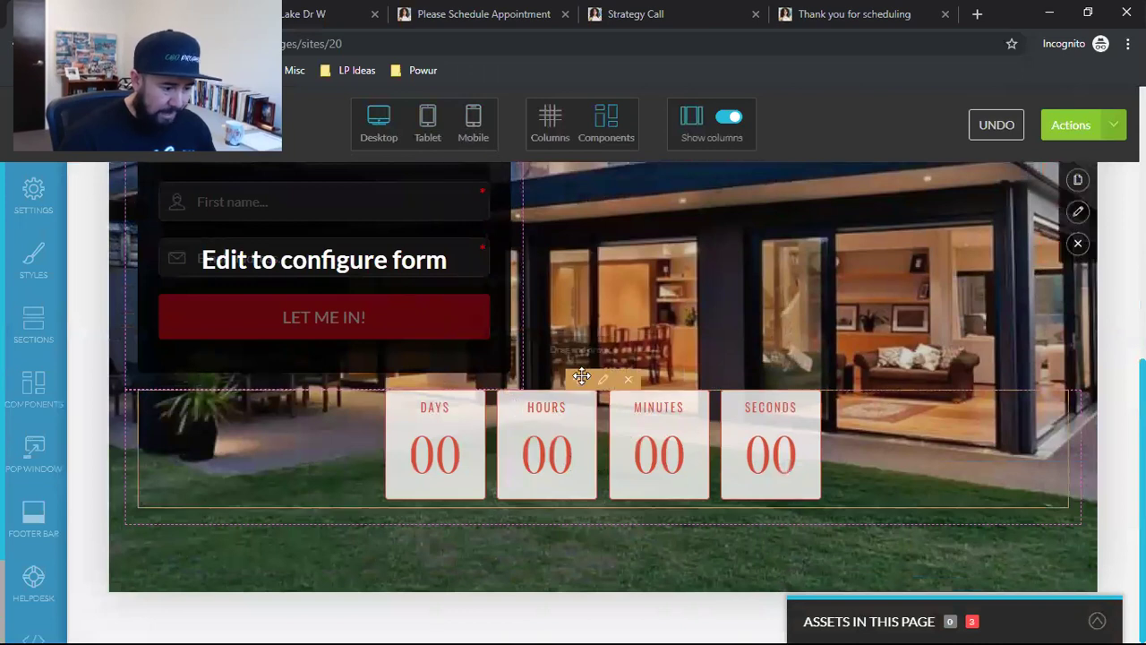
Step: Review the countdown's Style, Timer and Effects tabs, then close its configuration
double_click(405, 418)
click(134, 257)
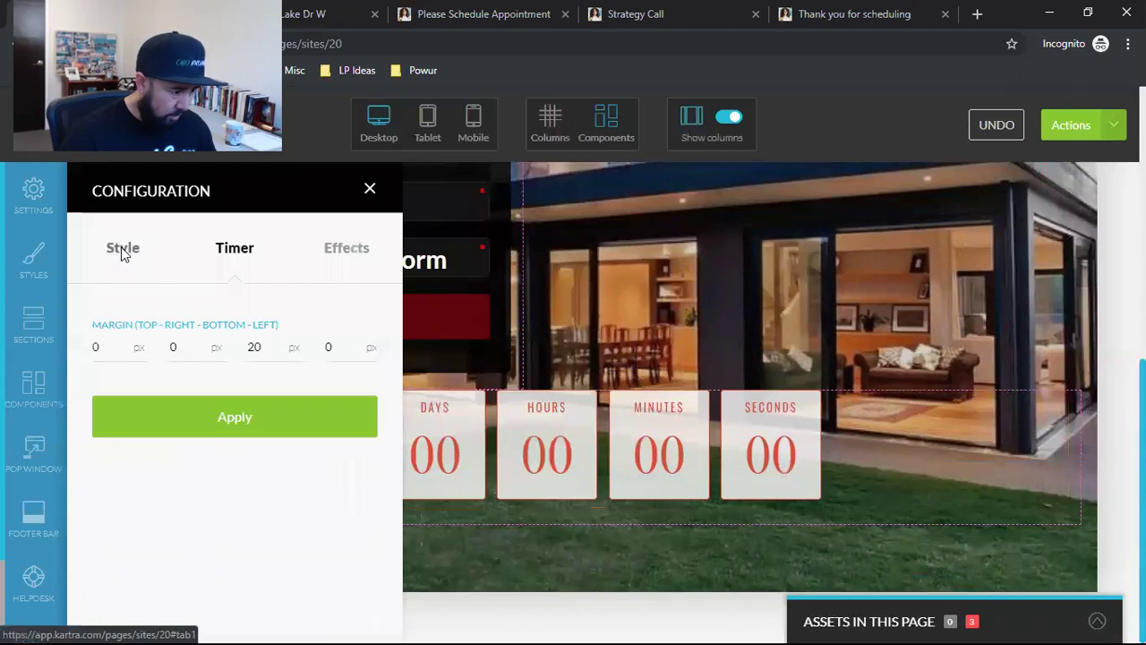
click(231, 261)
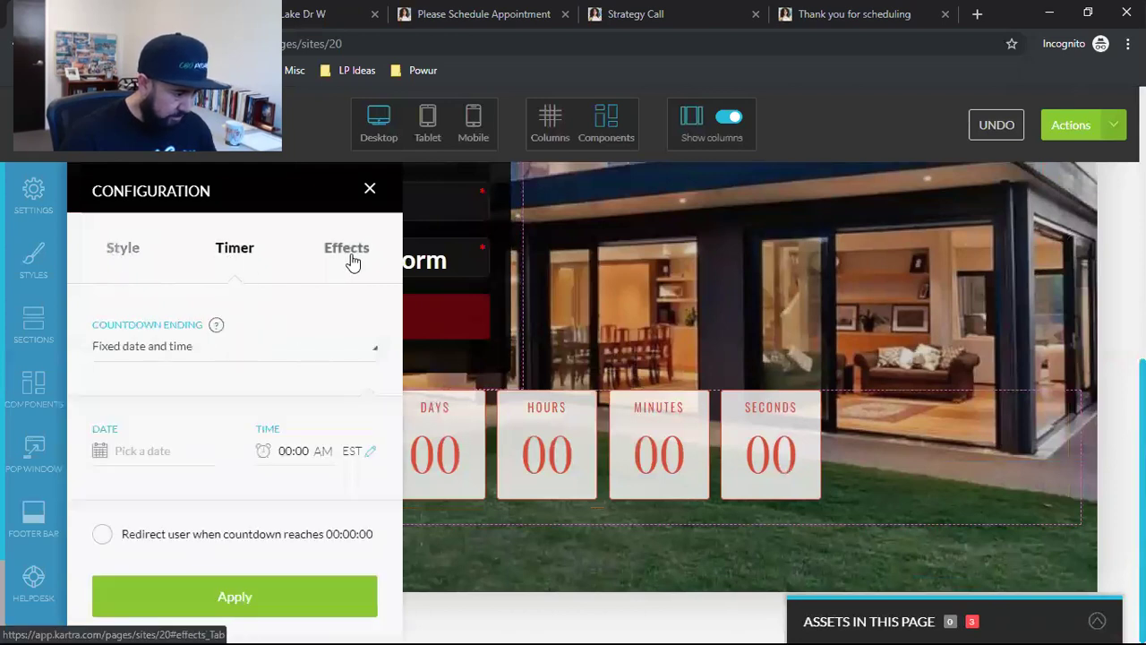
click(352, 260)
scroll(269, 506, down, 5)
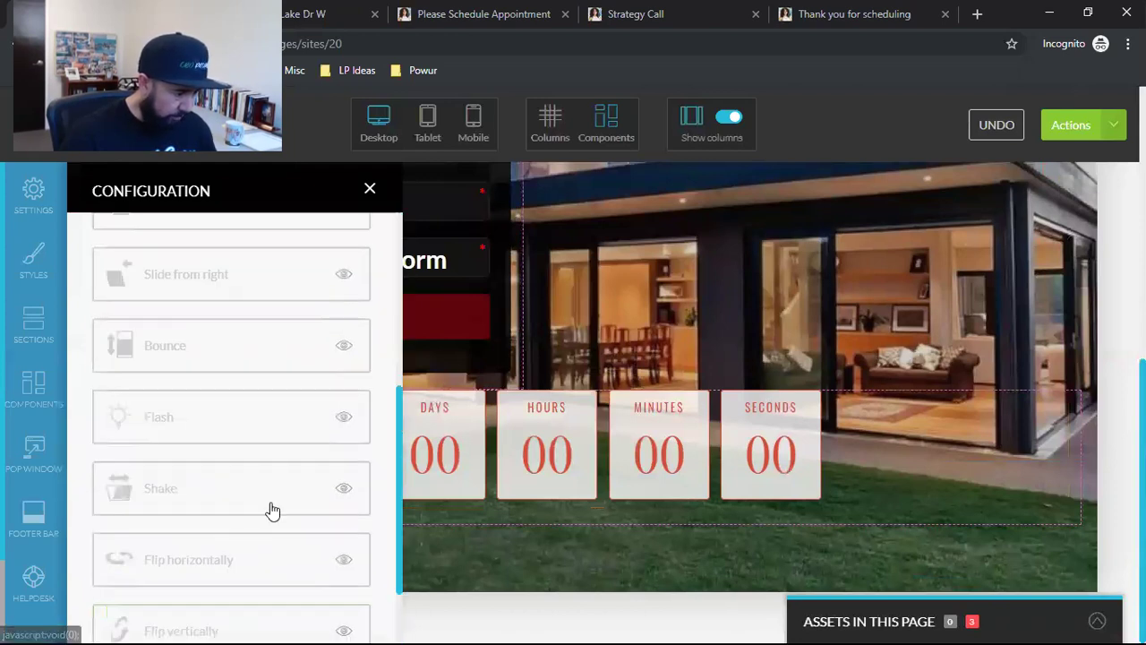
scroll(268, 505, up, 5)
click(370, 191)
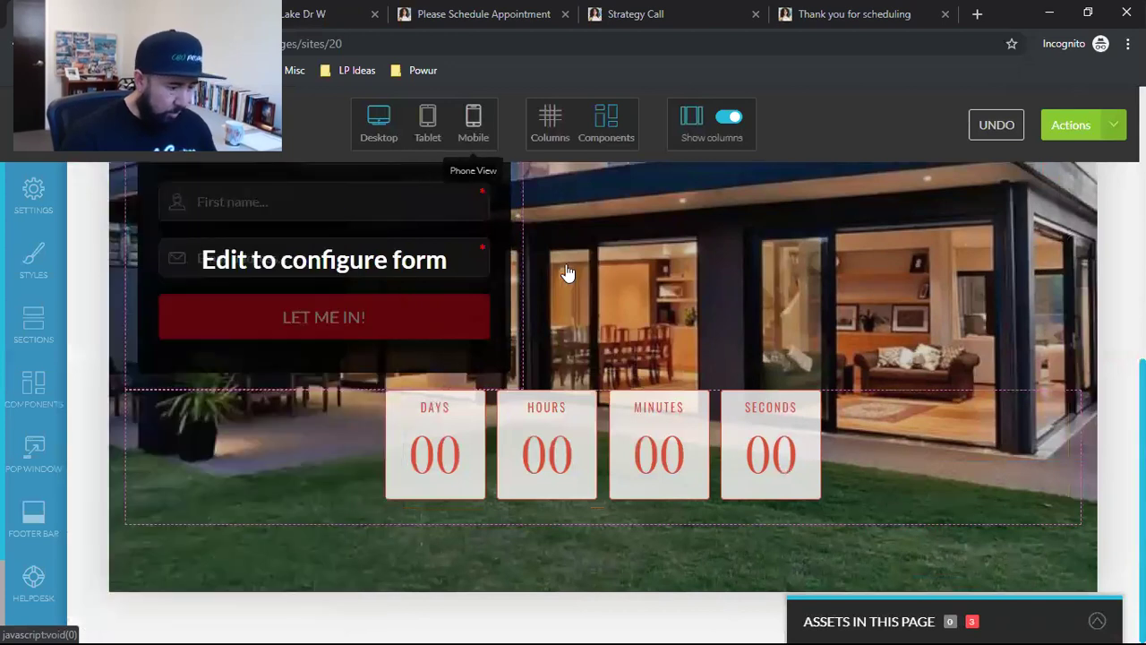
Step: Preview the countdown at phone width
click(473, 126)
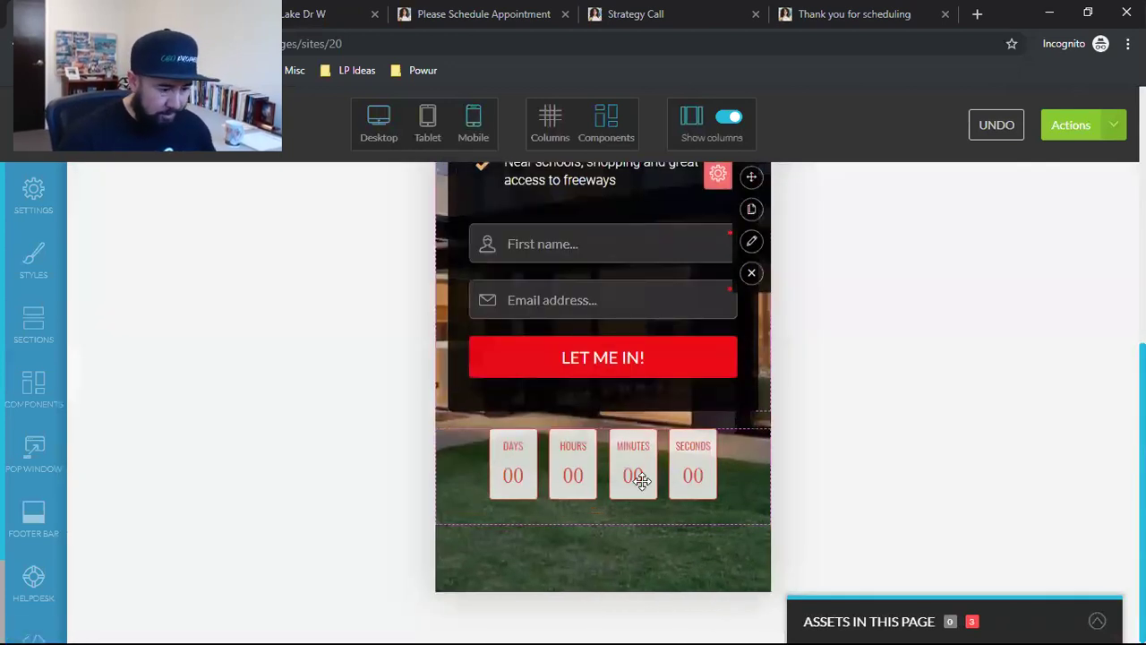
scroll(659, 483, up, 2)
scroll(659, 483, up, 4)
scroll(659, 481, down, 5)
scroll(660, 480, up, 5)
scroll(665, 474, down, 5)
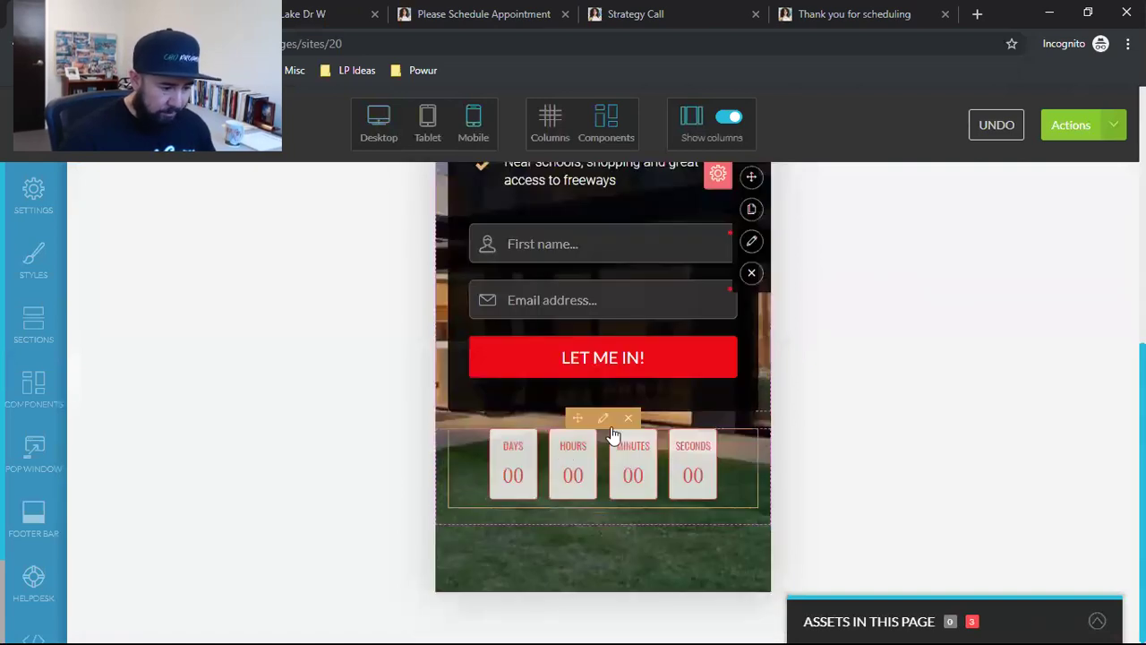
Step: Set Countdown Ending to 'Based on landing date (dynamic)' with 5 mins and apply
click(601, 419)
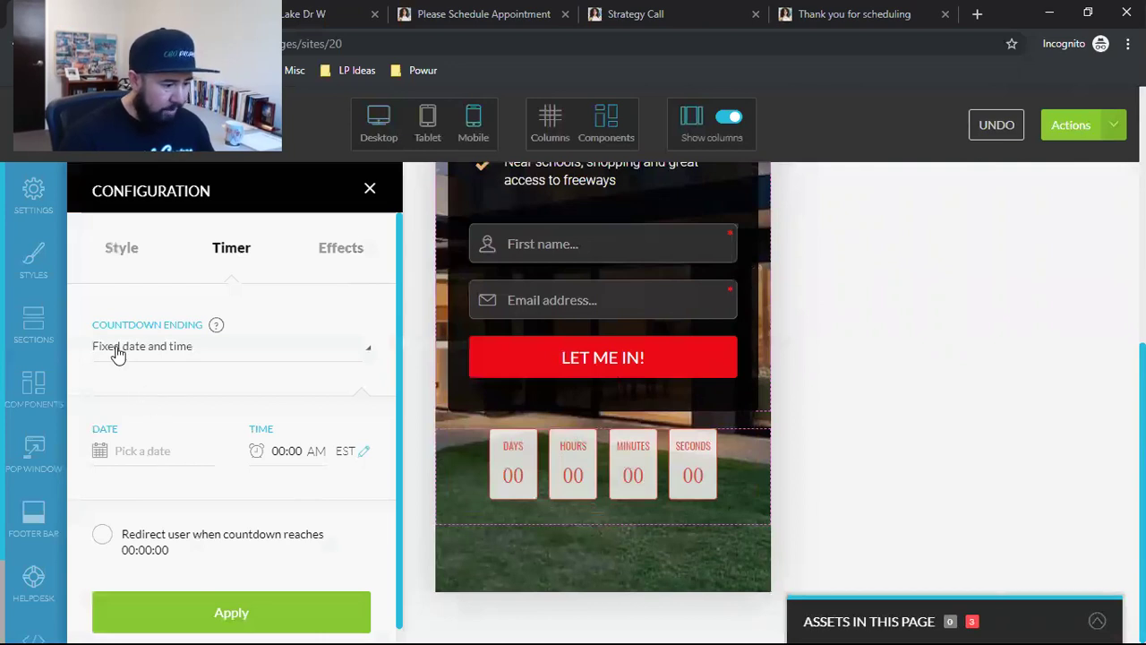
click(172, 356)
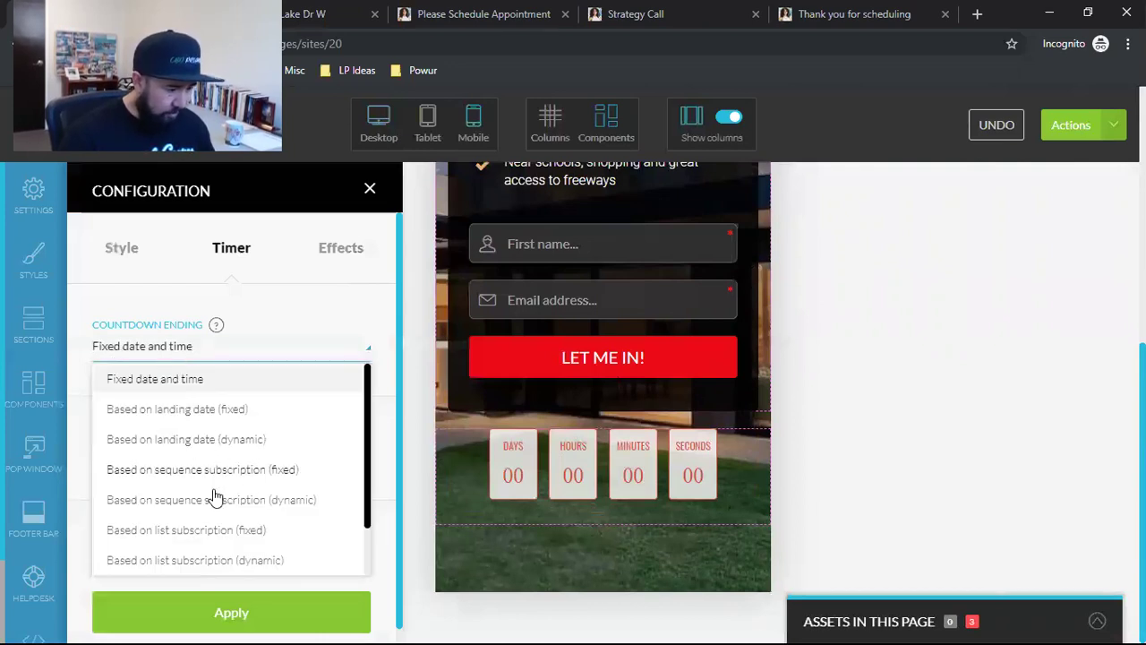
scroll(230, 504, down, 1)
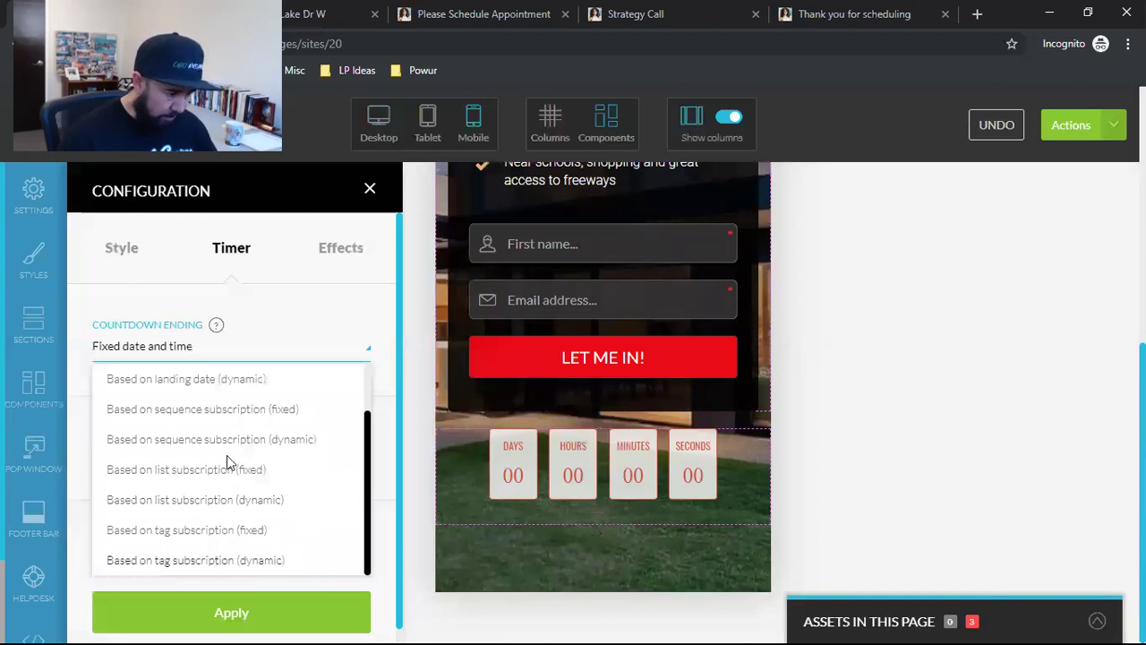
scroll(226, 462, up, 2)
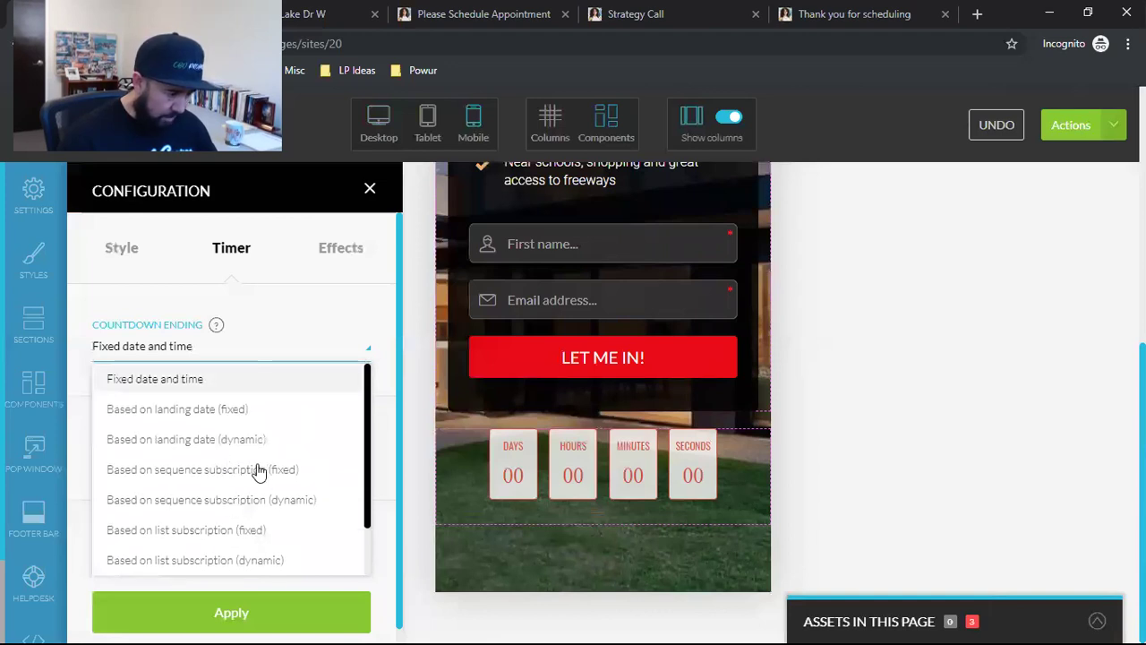
click(224, 443)
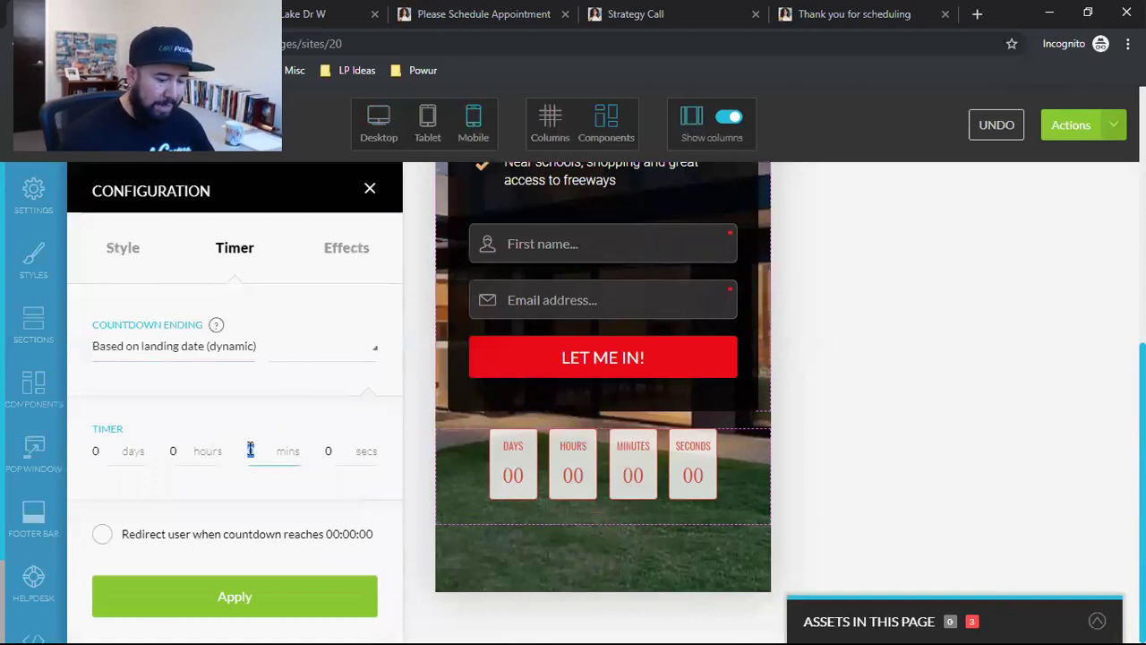
click(249, 600)
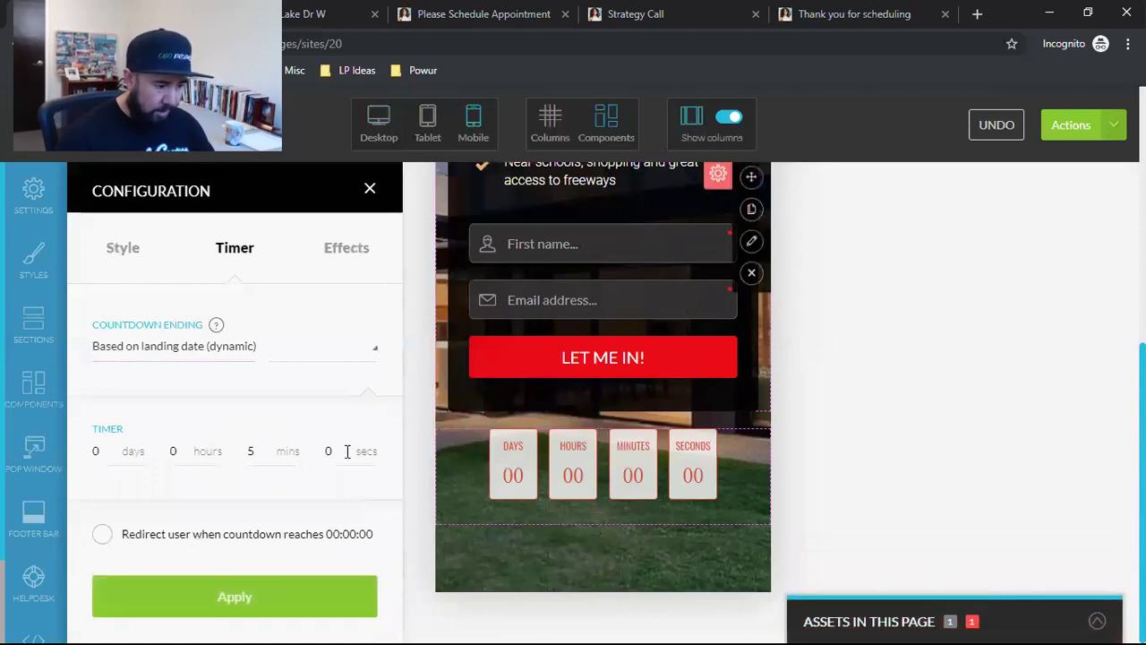
click(370, 193)
scroll(744, 471, up, 4)
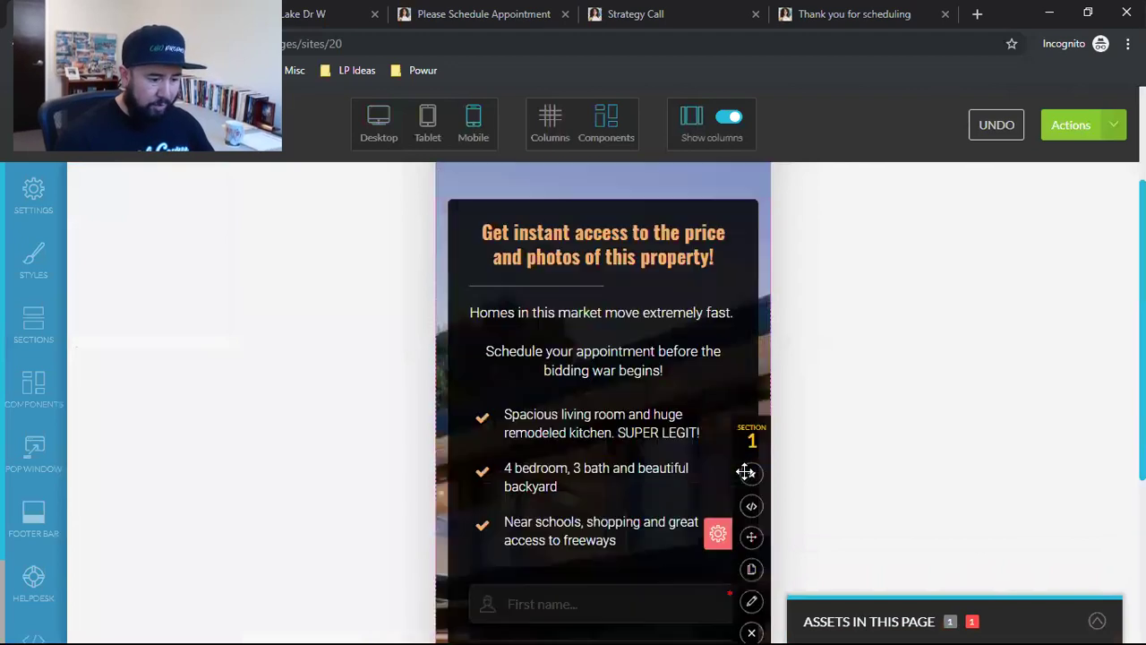
scroll(600, 409, down, 5)
scroll(603, 406, up, 1)
scroll(588, 415, down, 1)
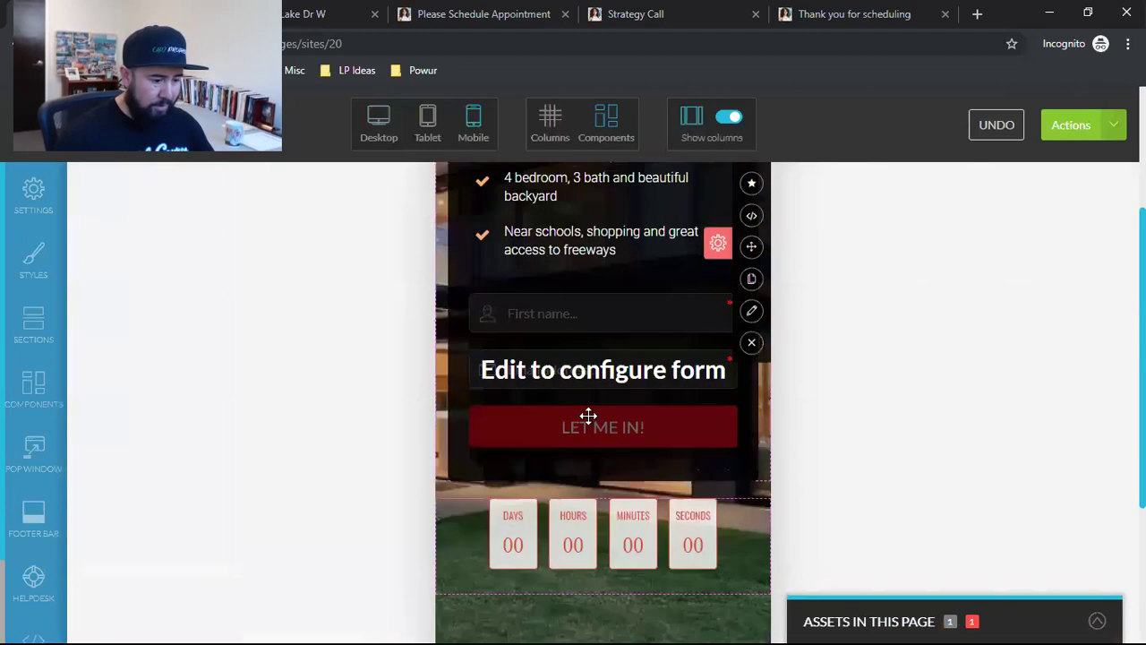
scroll(588, 415, up, 5)
Step: Save progress and publish the page live
click(1095, 137)
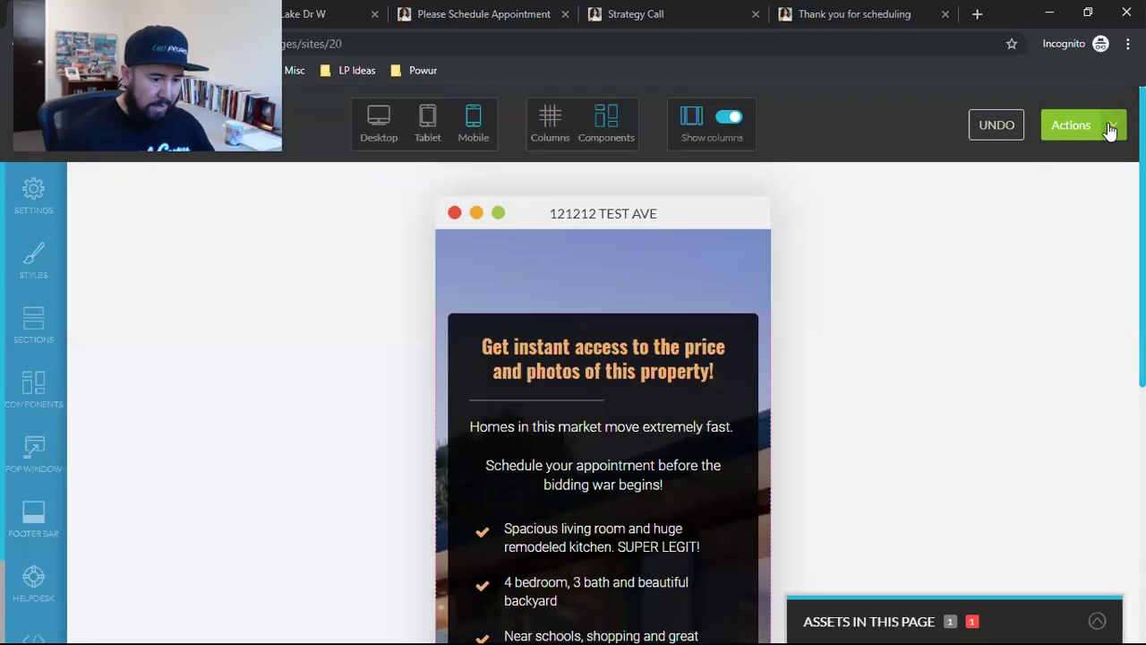
click(1101, 125)
click(1001, 276)
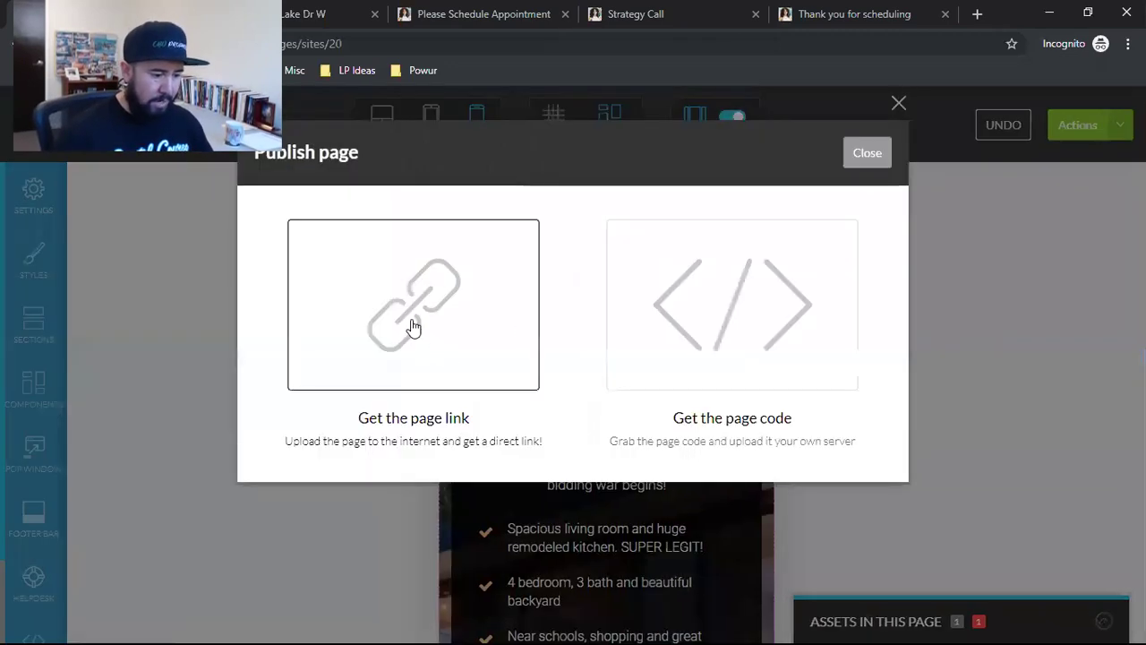
Step: Change the page address to the listings904.com domain with slug 12121testave
click(412, 328)
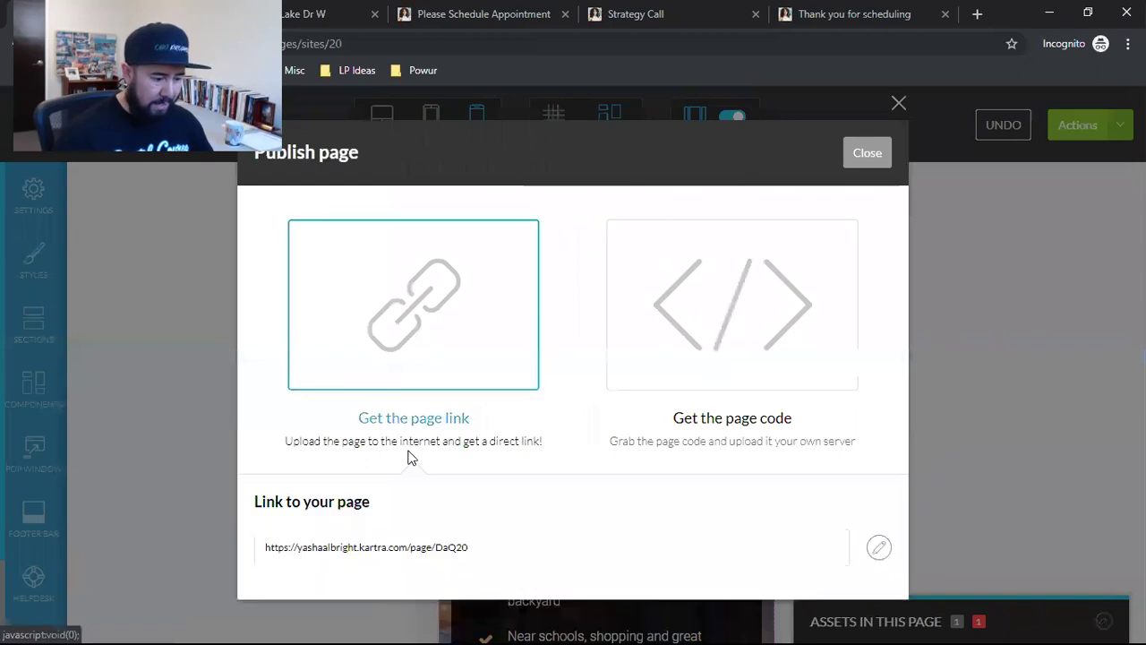
click(878, 548)
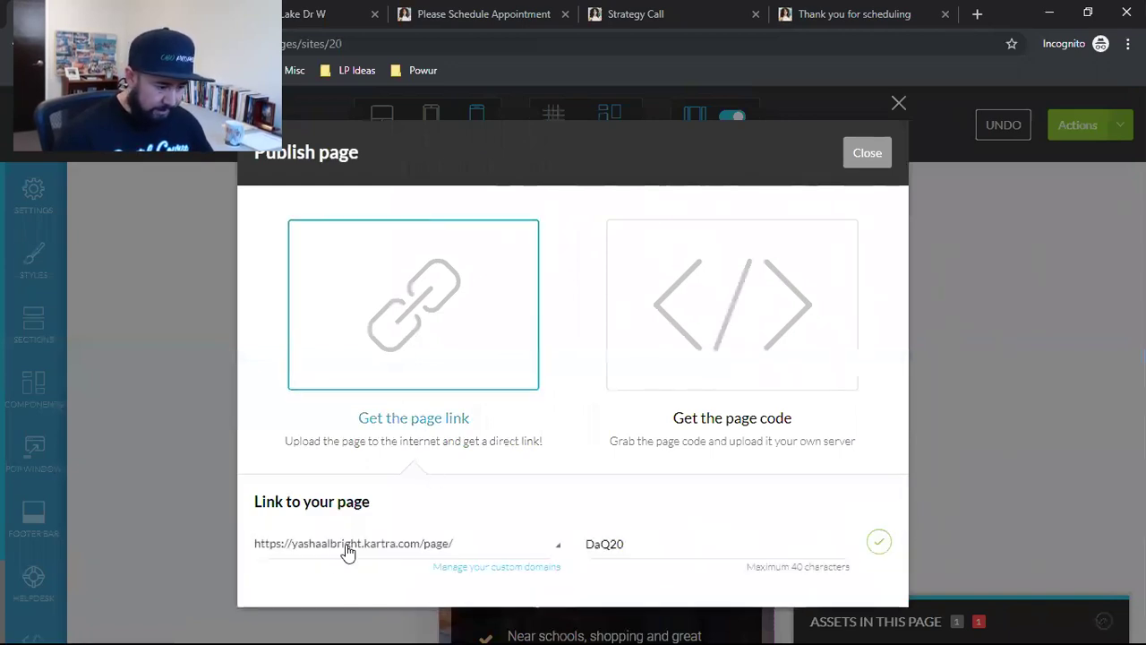
click(362, 580)
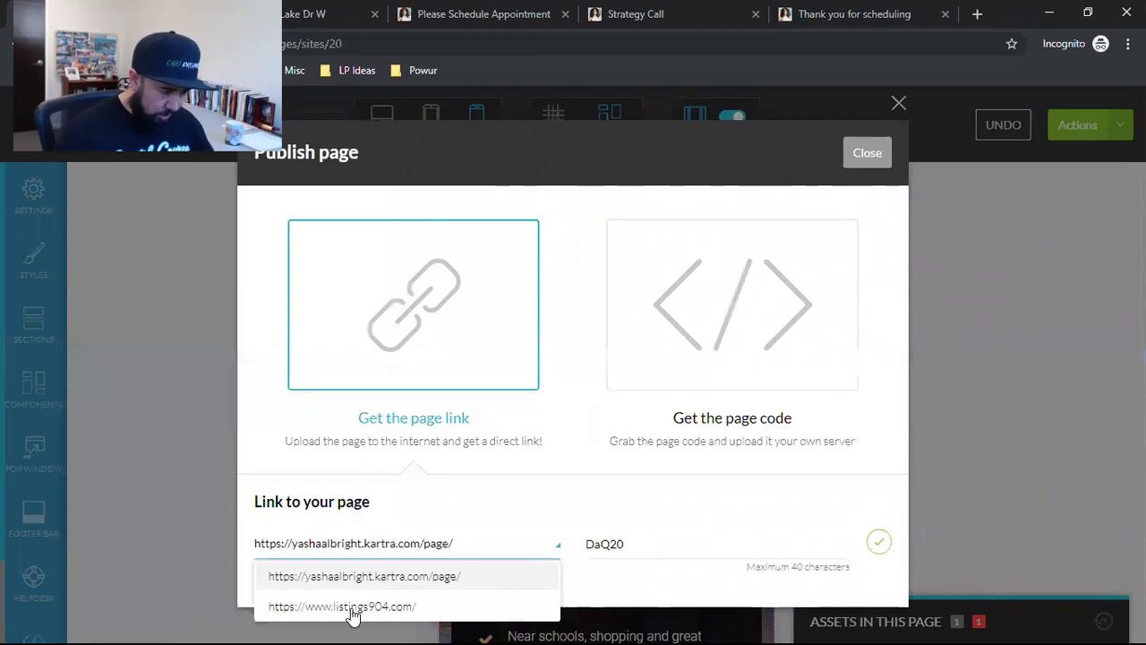
click(353, 609)
double_click(612, 545)
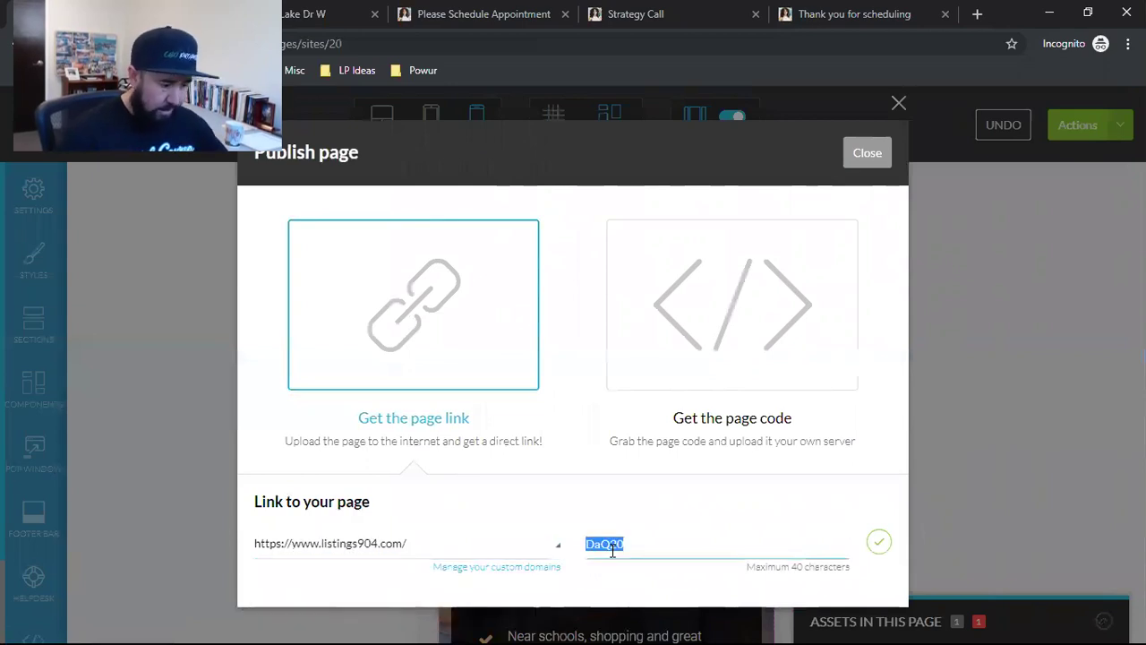
text(12121testave)
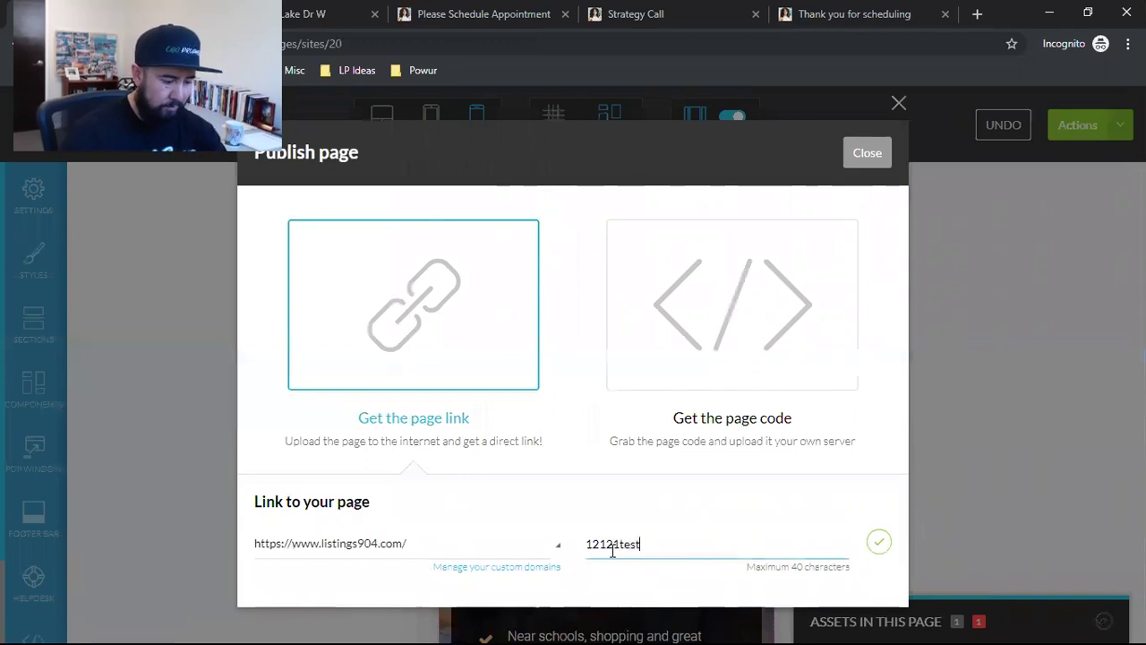
click(879, 545)
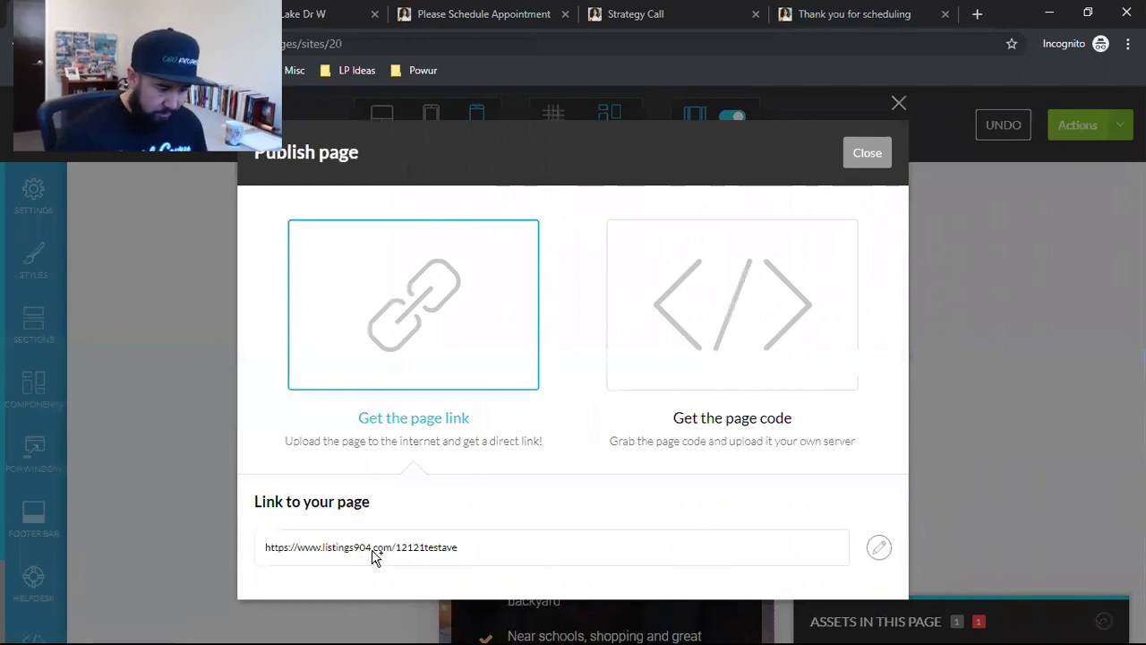
Step: Copy the published page link and paste it into a new browser tab
click(373, 553)
right_click(372, 553)
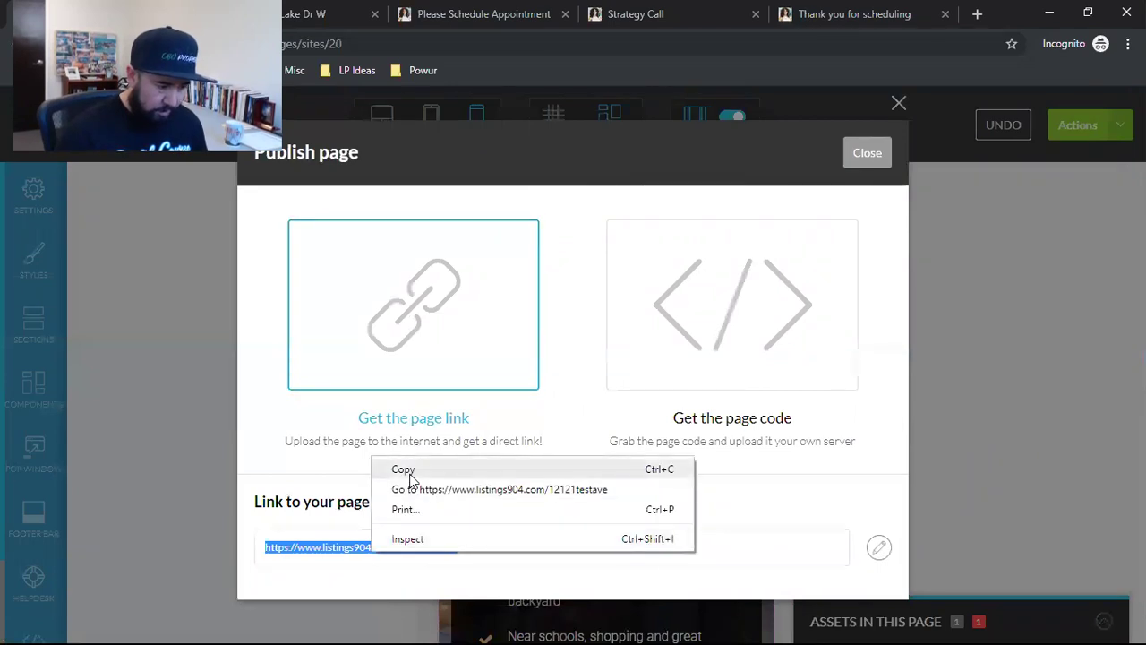
click(380, 469)
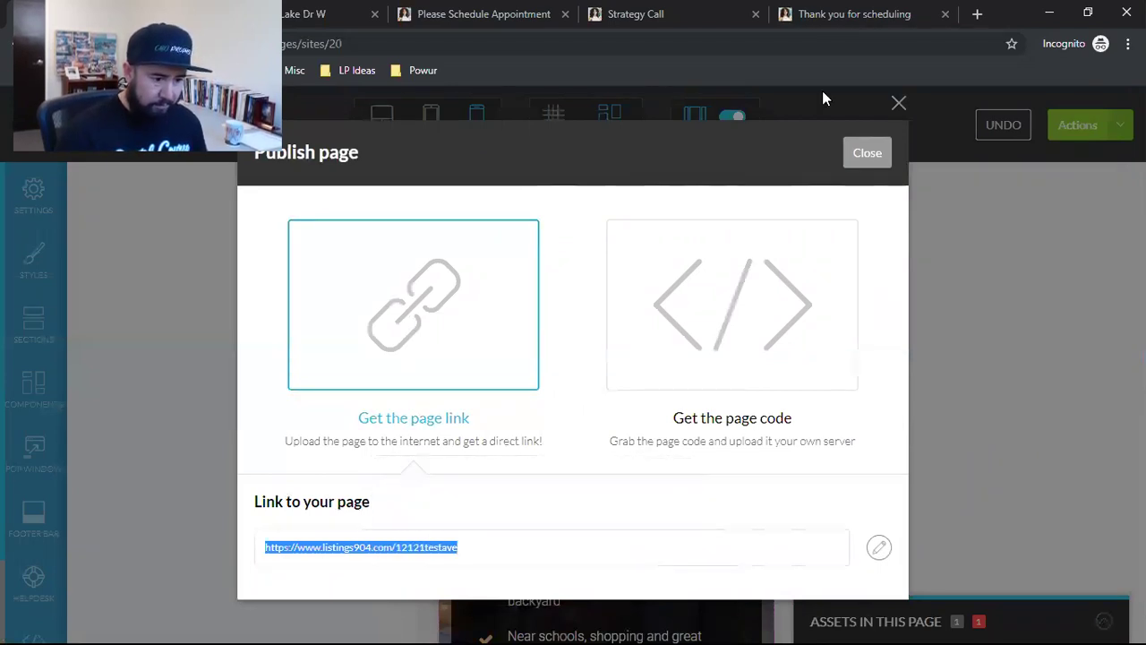
key(ctrl+t)
key(ctrl+v)
Step: Load the live 12121testave page and check the 5-minute countdown is ticking
key(Return)
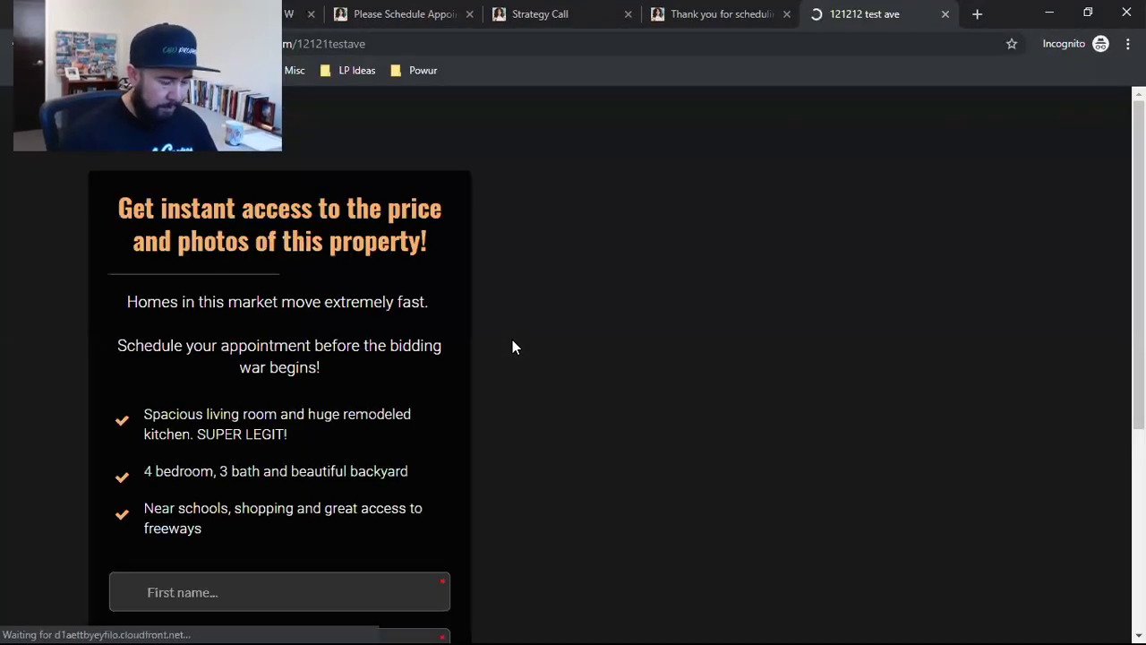
scroll(512, 339, down, 1)
scroll(510, 348, down, 3)
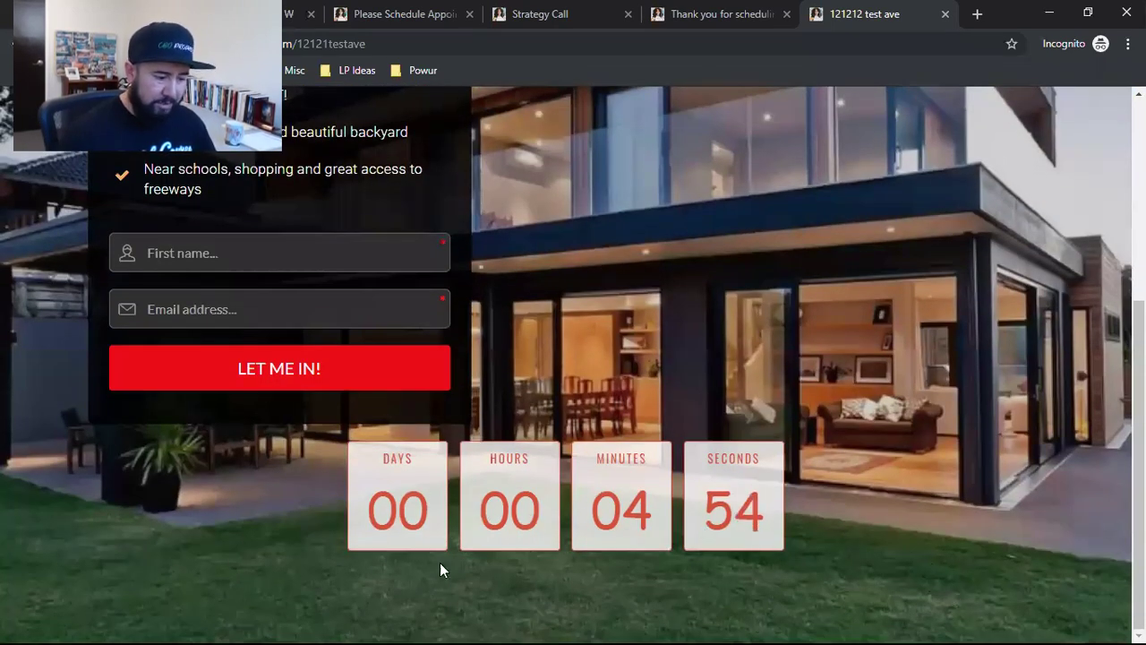
scroll(968, 609, up, 4)
scroll(968, 609, down, 3)
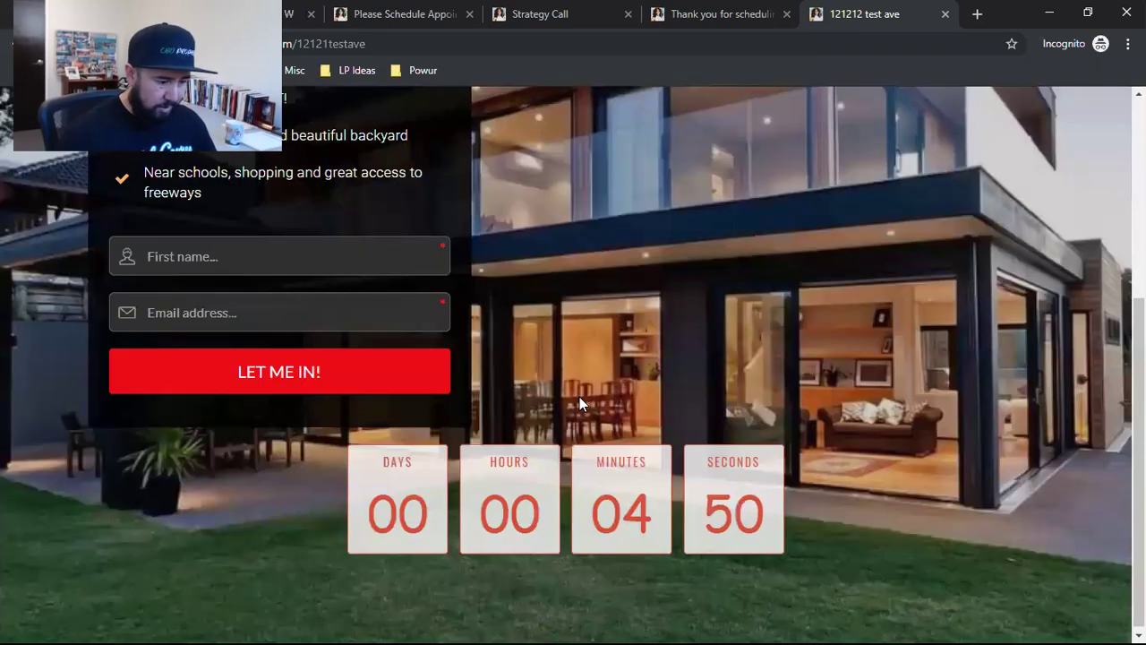
scroll(1021, 533, up, 1)
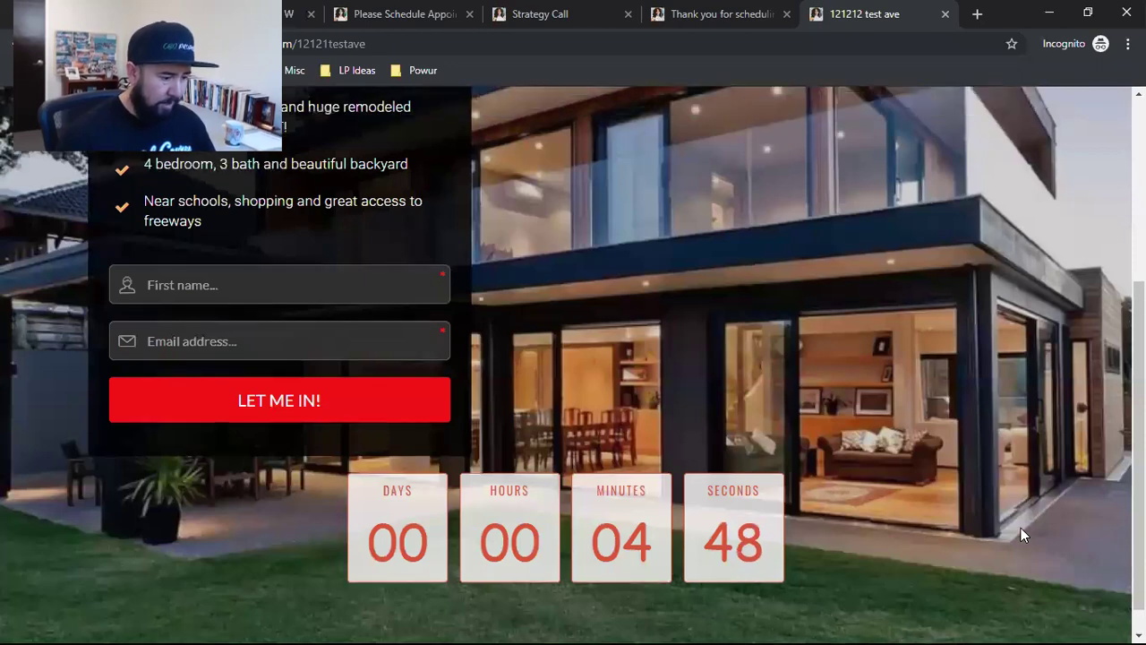
scroll(1020, 534, up, 3)
scroll(993, 533, down, 2)
scroll(977, 531, down, 3)
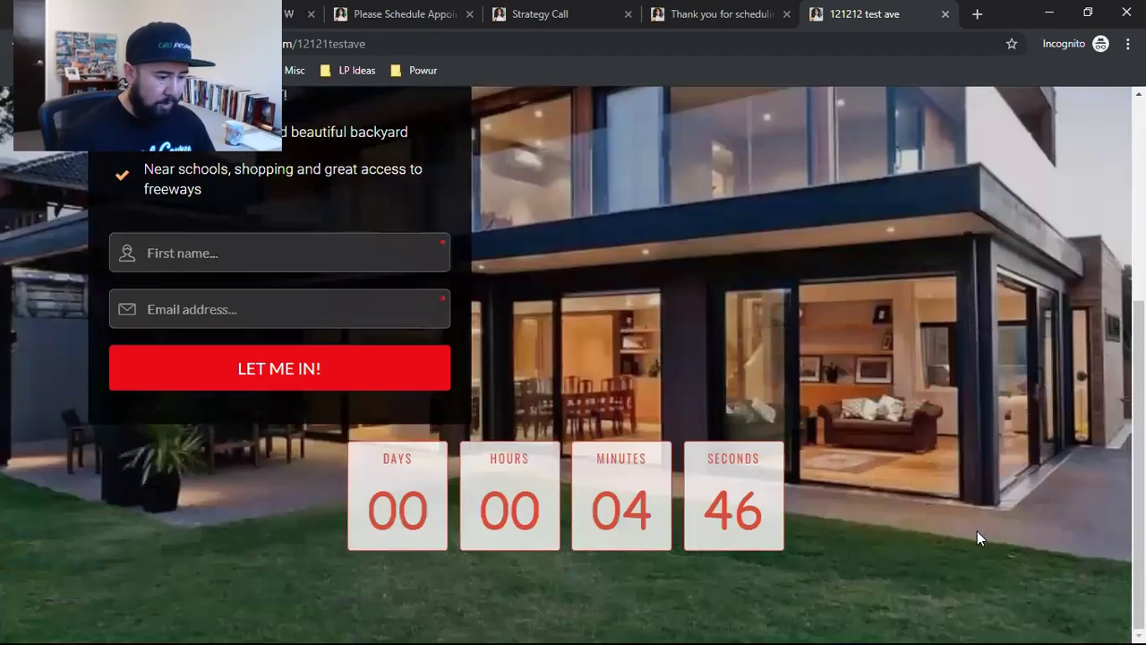
scroll(965, 533, up, 2)
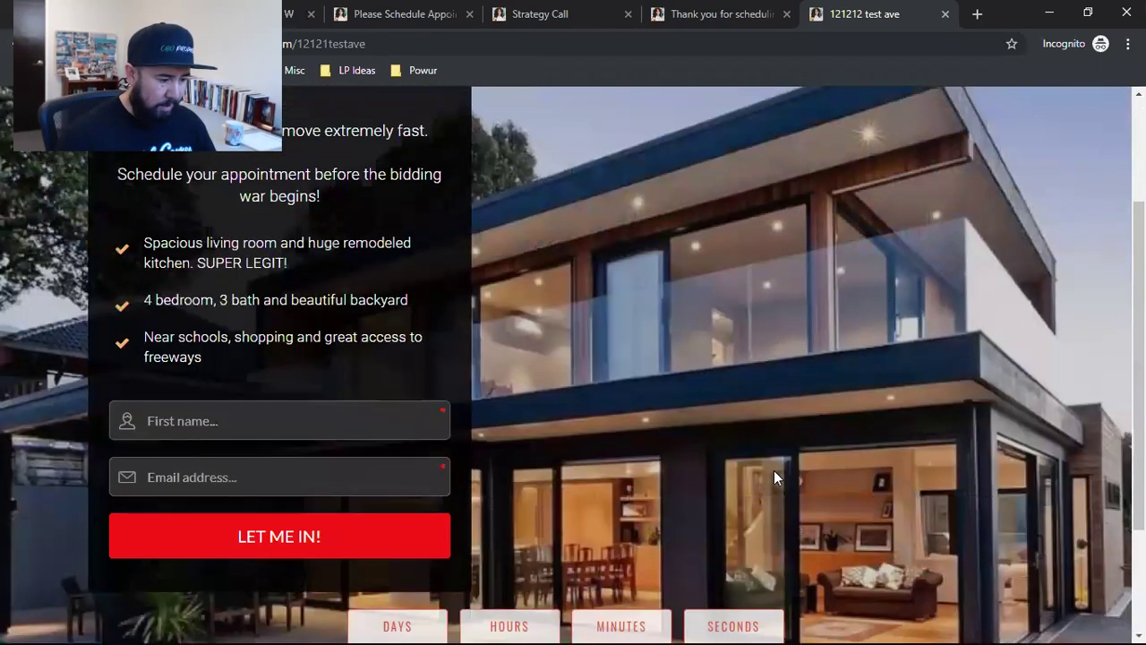
scroll(769, 499, down, 1)
scroll(768, 500, down, 1)
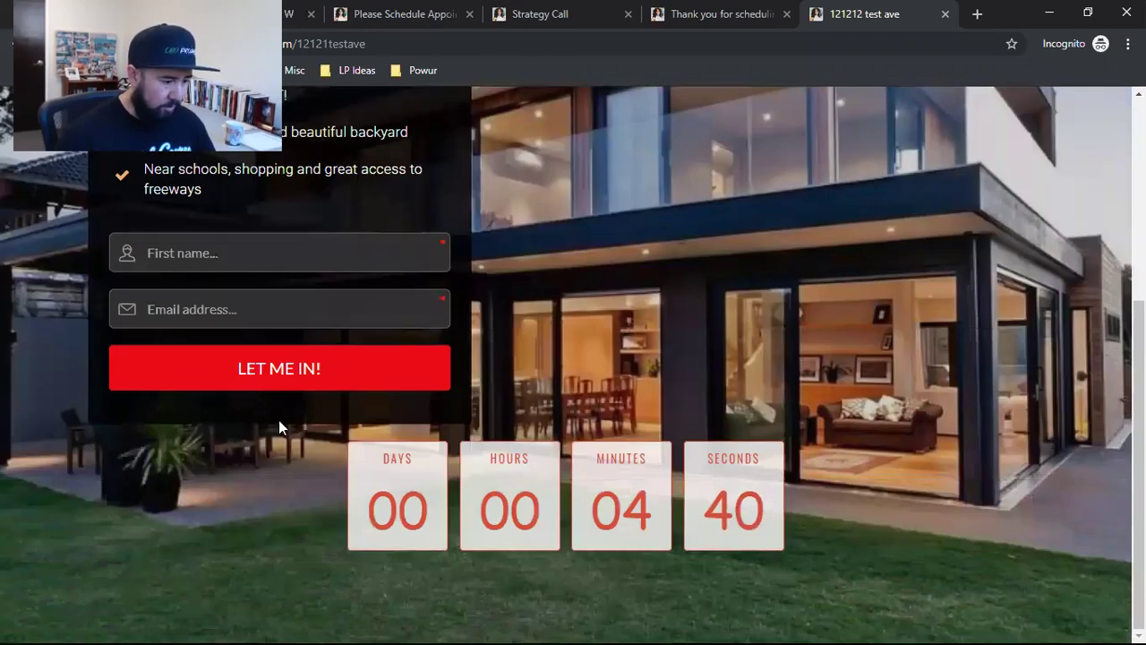
Step: Submit LET ME IN! with empty fields, then close Kartra's publish dialog
click(286, 371)
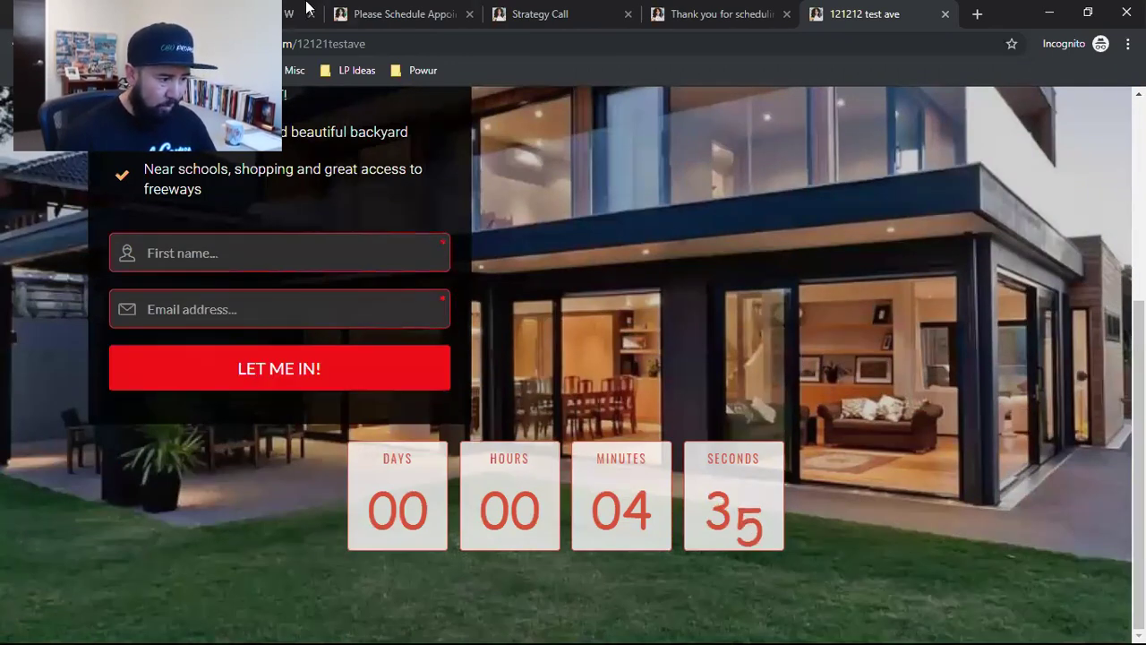
click(110, 9)
click(873, 157)
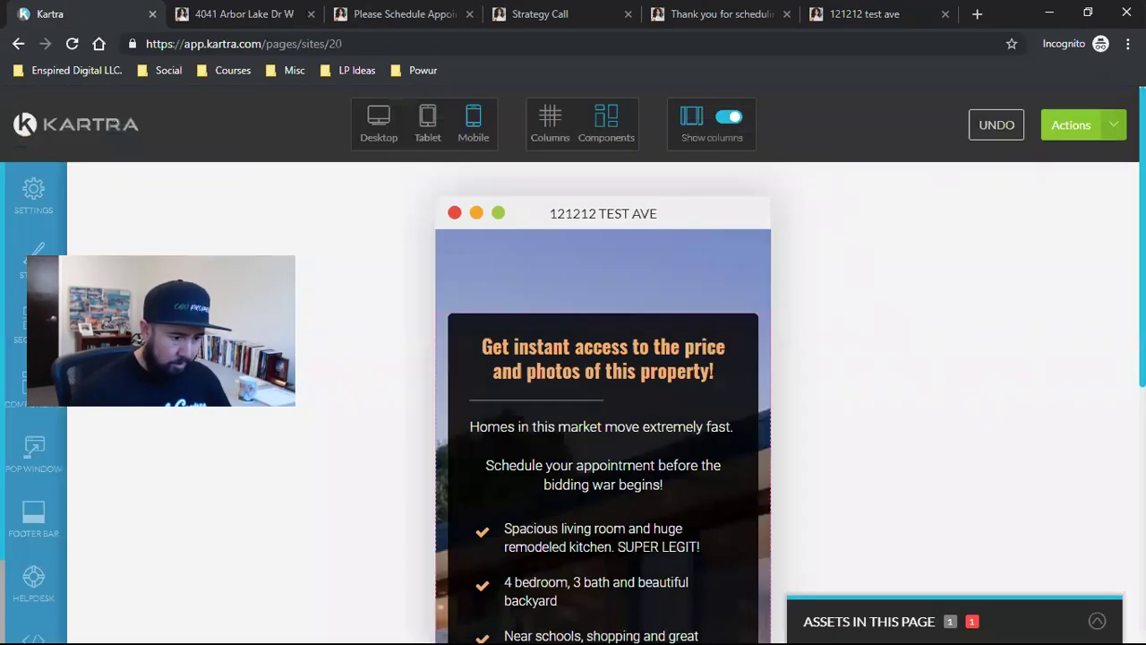
Step: Exit the editor to the dashboard via Actions > Return to Dashboard
click(1074, 125)
click(995, 306)
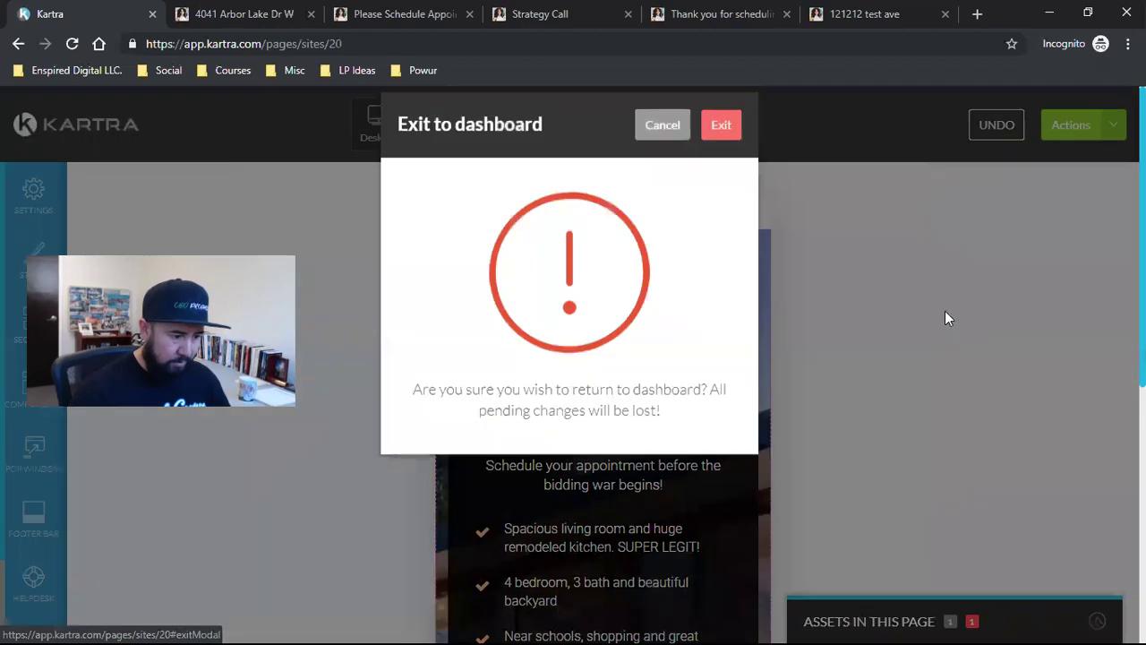
click(724, 153)
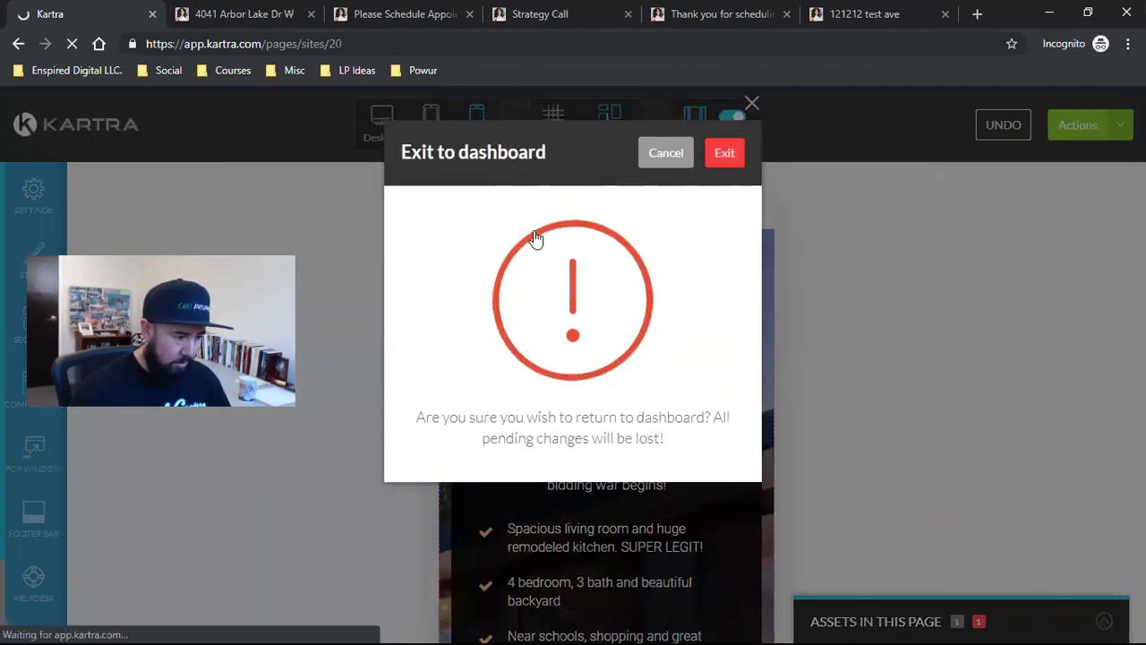
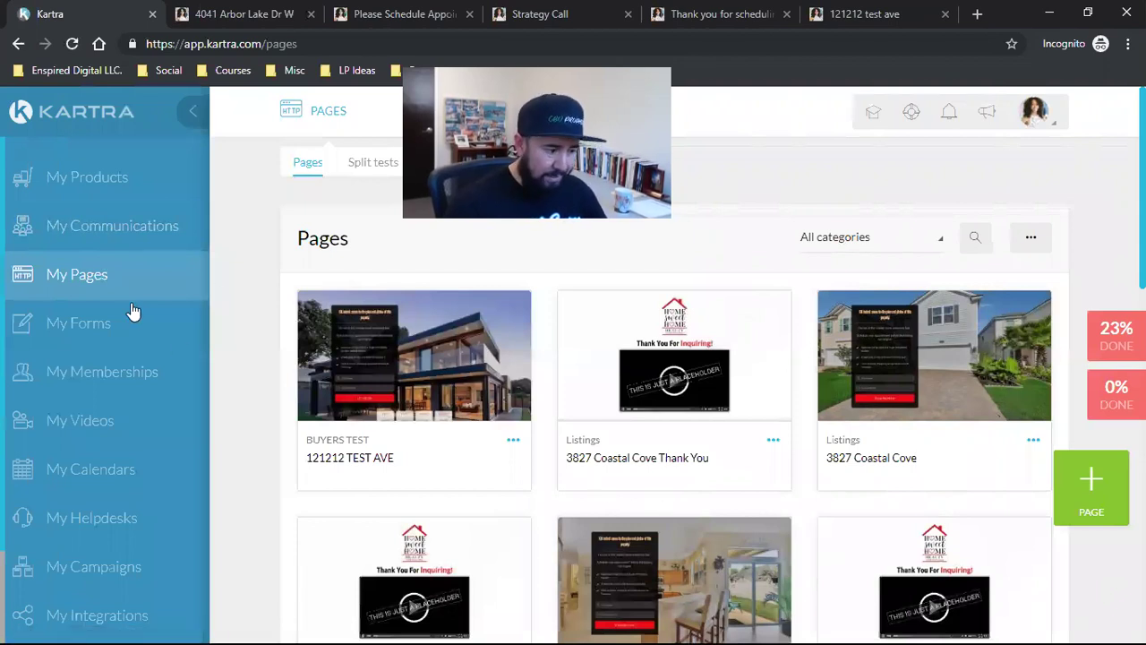
click(171, 231)
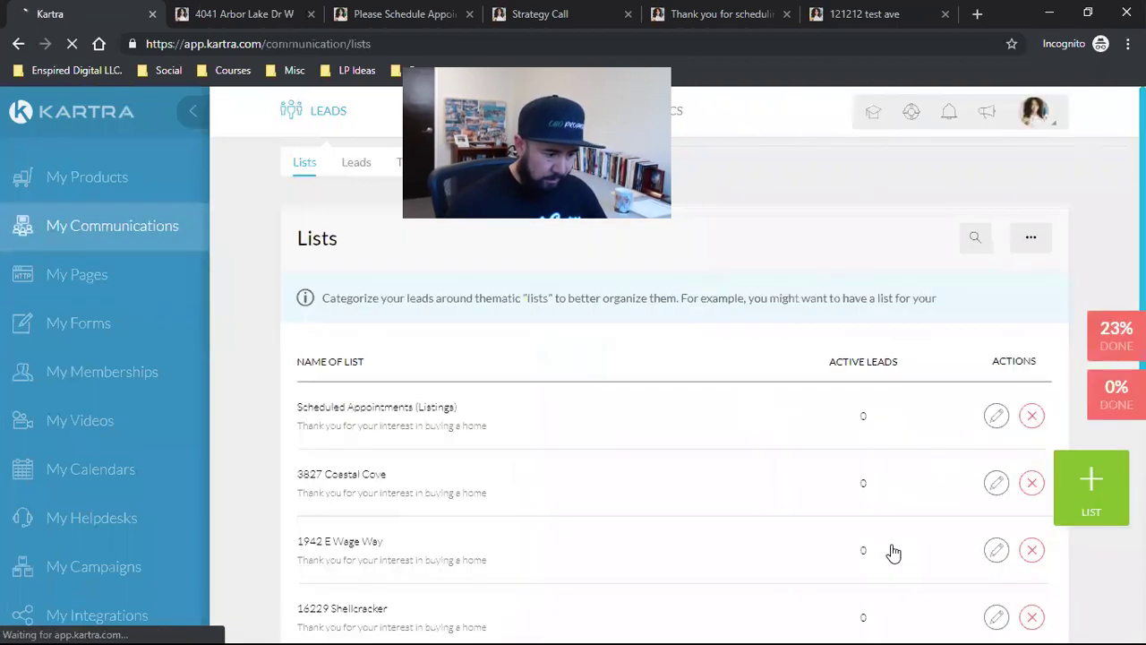
triple_click(335, 474)
scroll(336, 450, down, 1)
double_click(337, 457)
click(337, 455)
triple_click(337, 457)
triple_click(335, 528)
scroll(332, 529, down, 2)
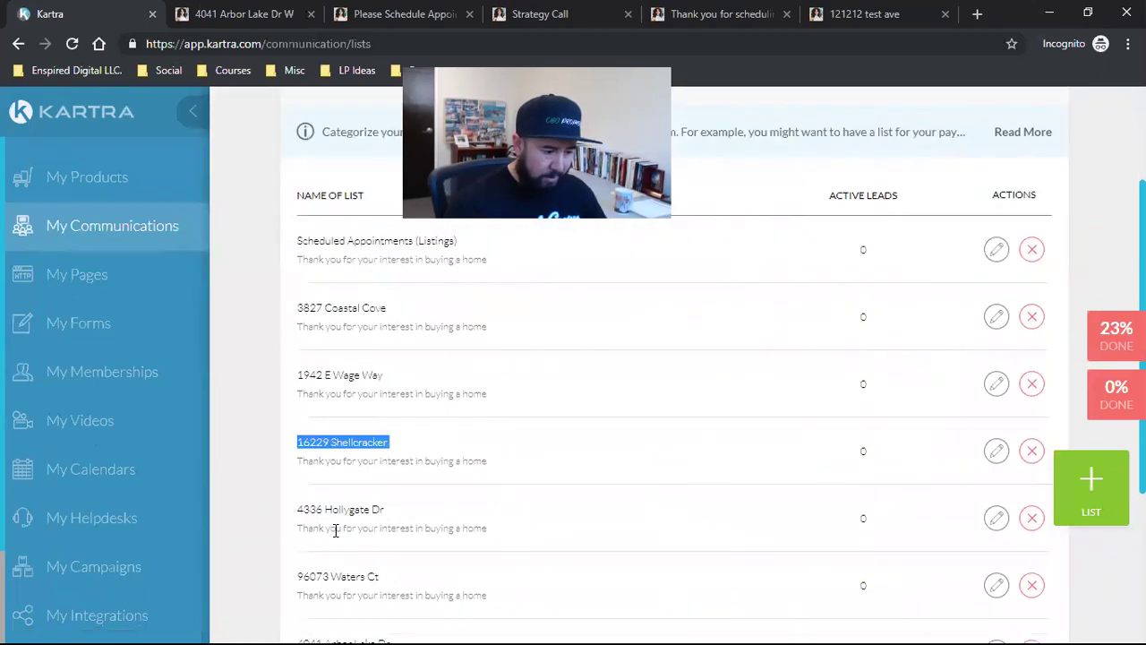
click(327, 427)
triple_click(327, 427)
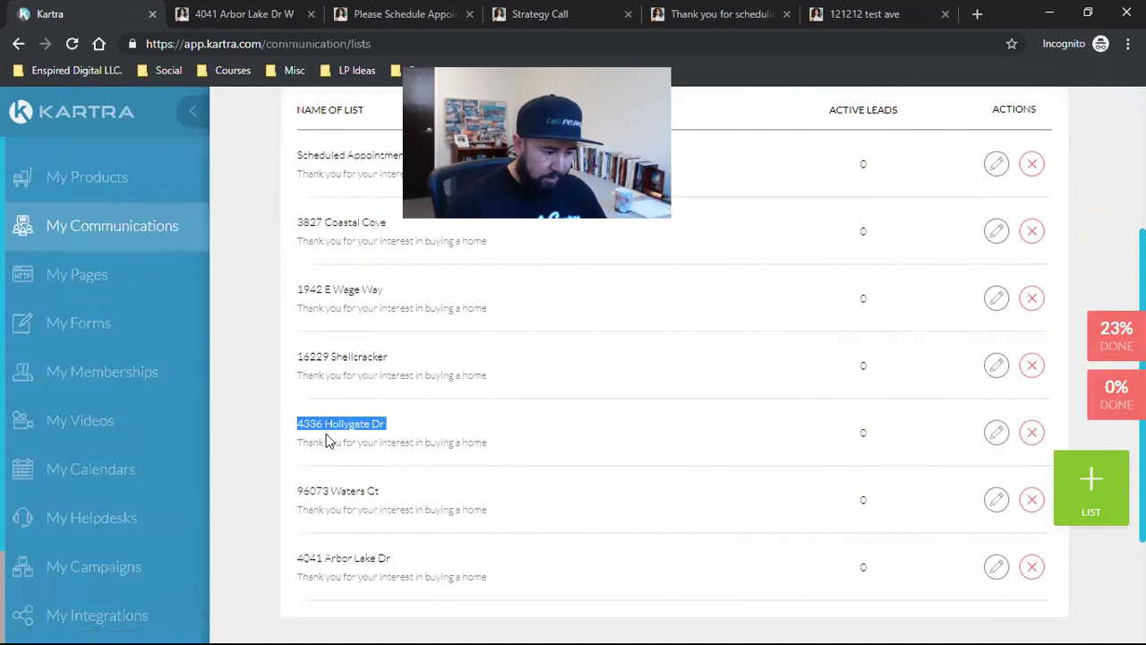
triple_click(314, 490)
triple_click(322, 556)
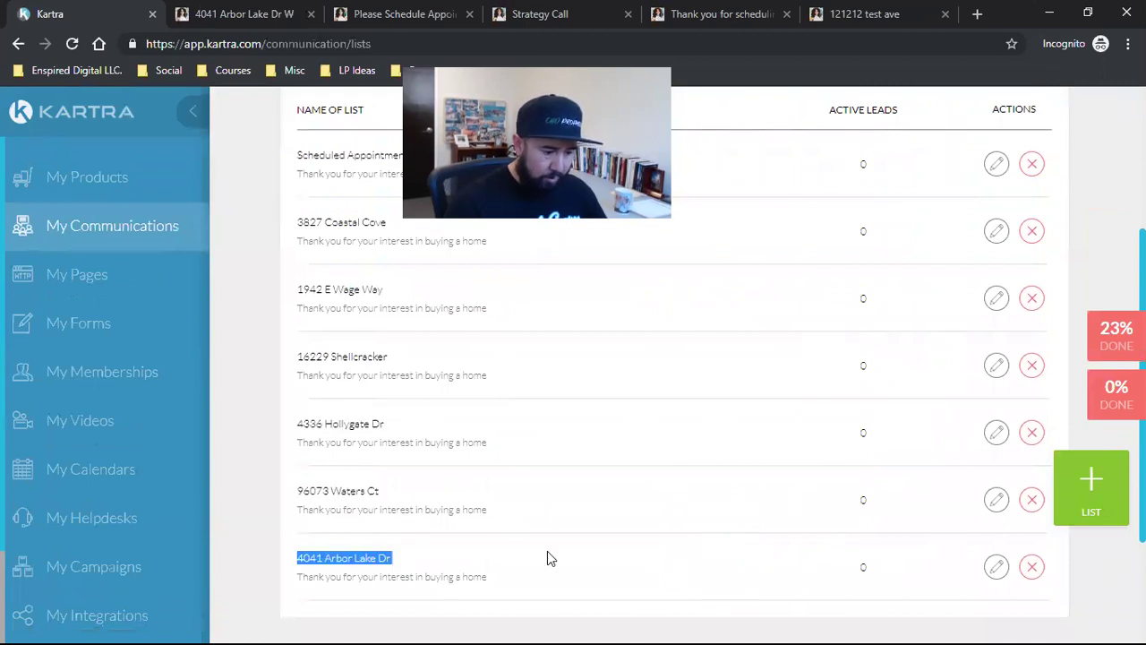
scroll(547, 551, down, 2)
scroll(547, 551, up, 3)
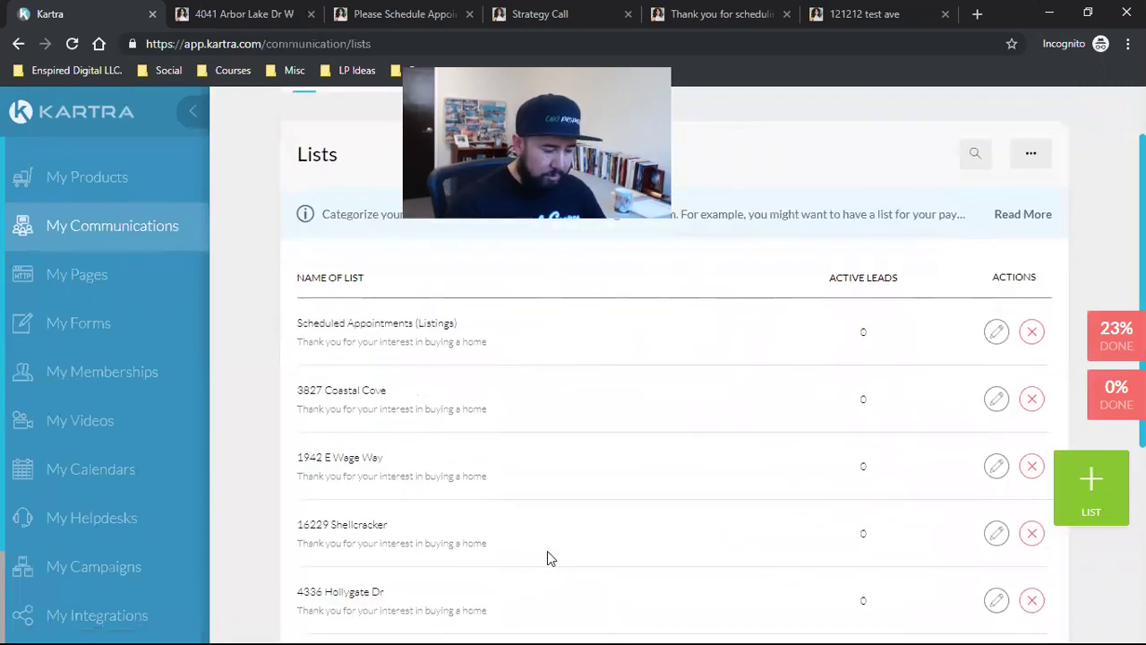
scroll(482, 513, down, 2)
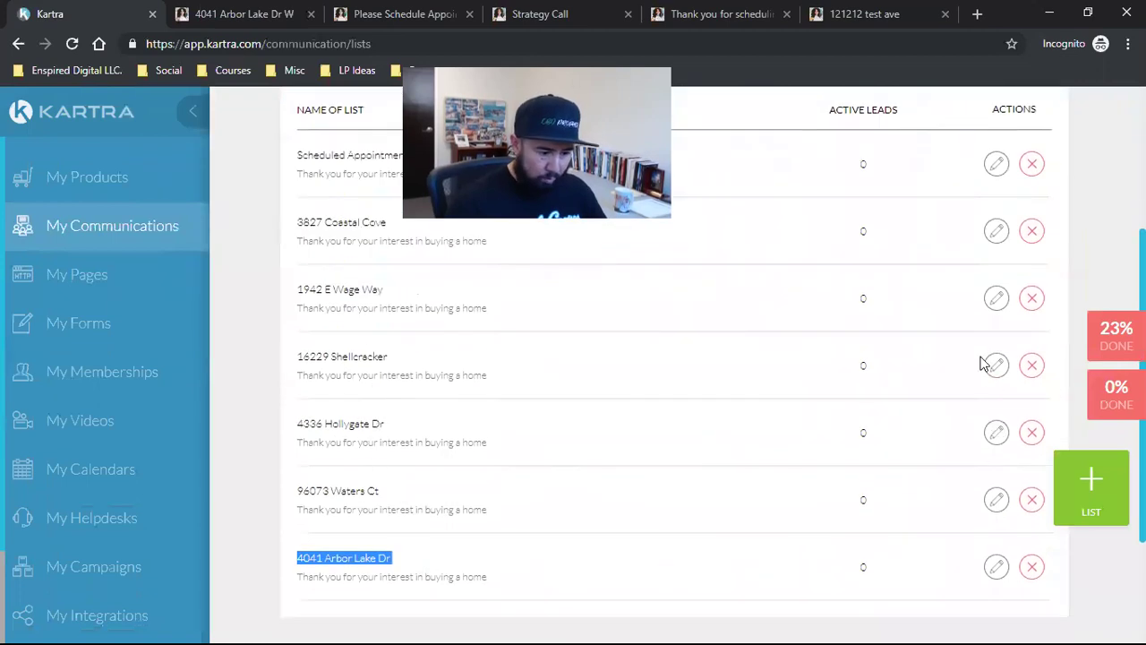
scroll(841, 421, up, 5)
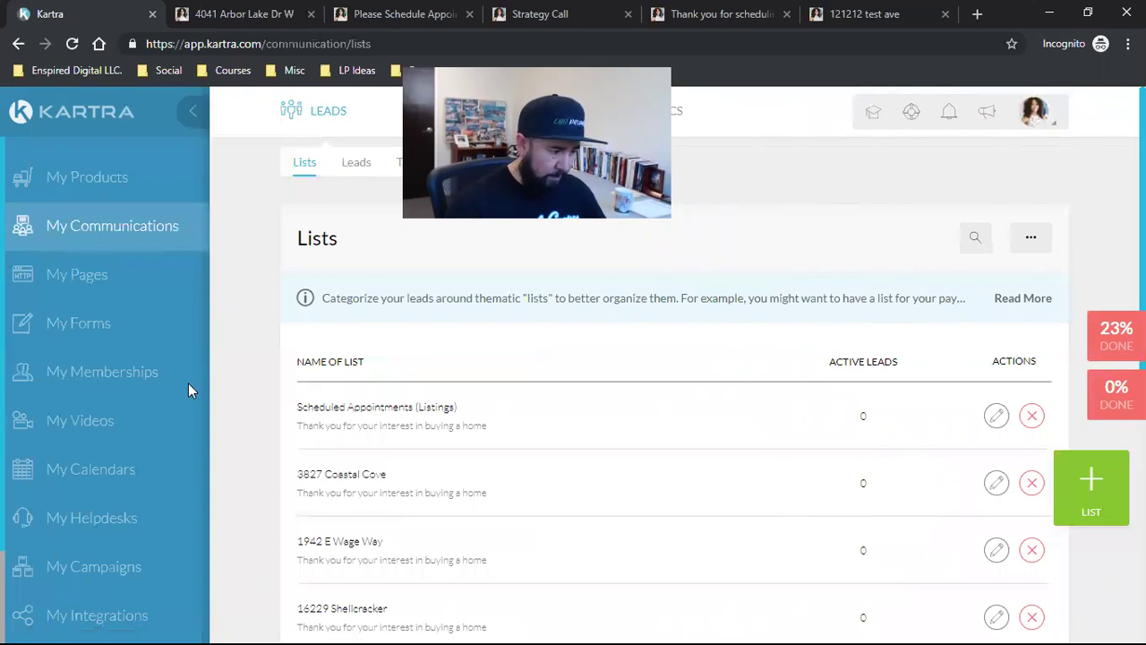
Step: Open My Forms and check the 121212 test ave landing page in the other browser tab
click(83, 323)
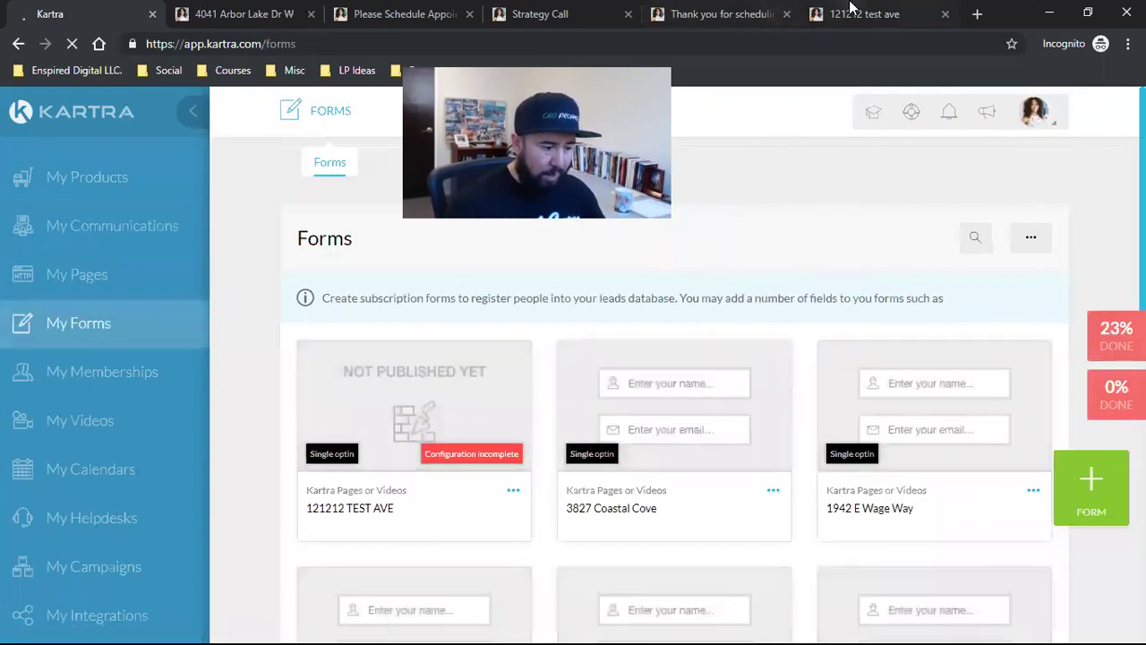
click(855, 14)
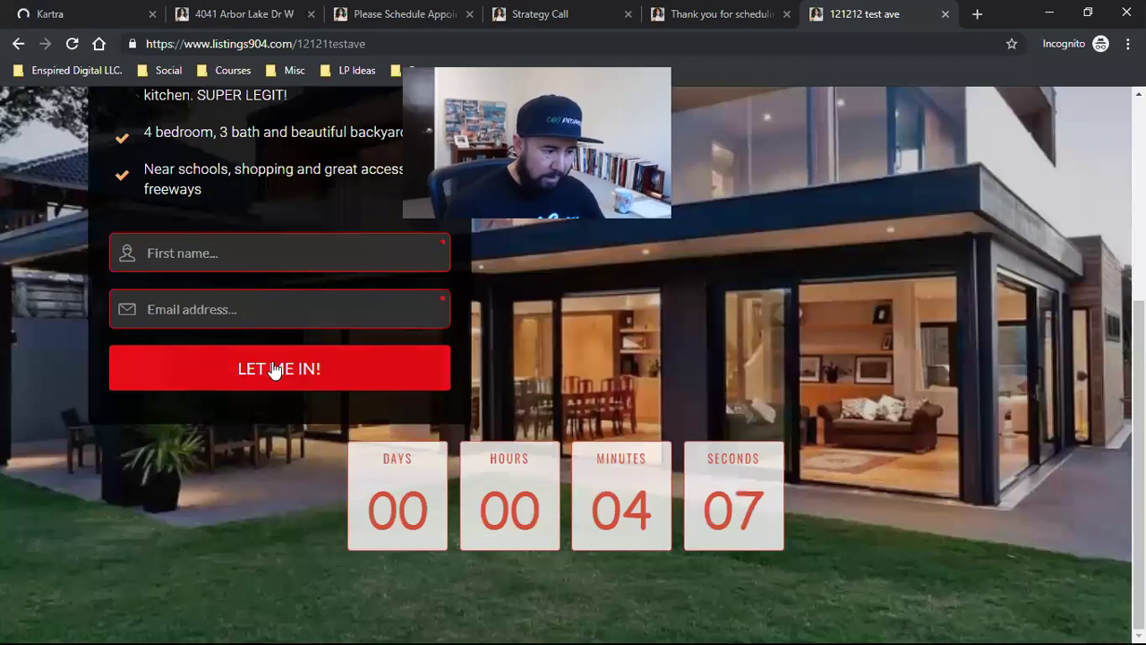
click(146, 10)
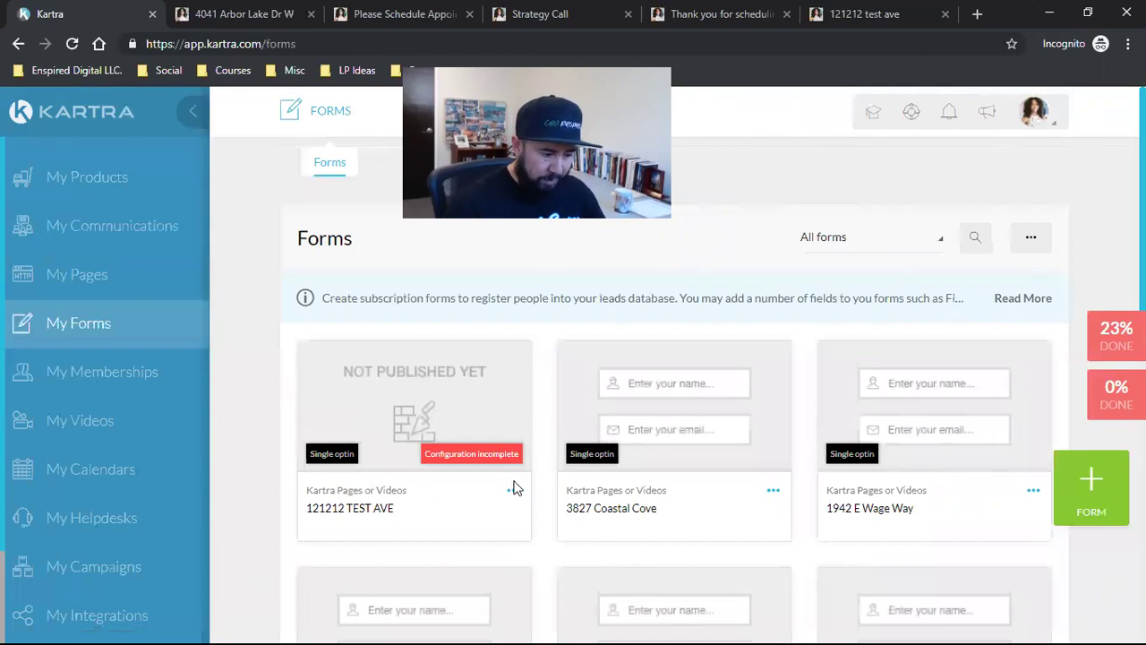
Step: Review the unpublished 121212 TEST AVE form and the other seven opt-in forms
triple_click(350, 508)
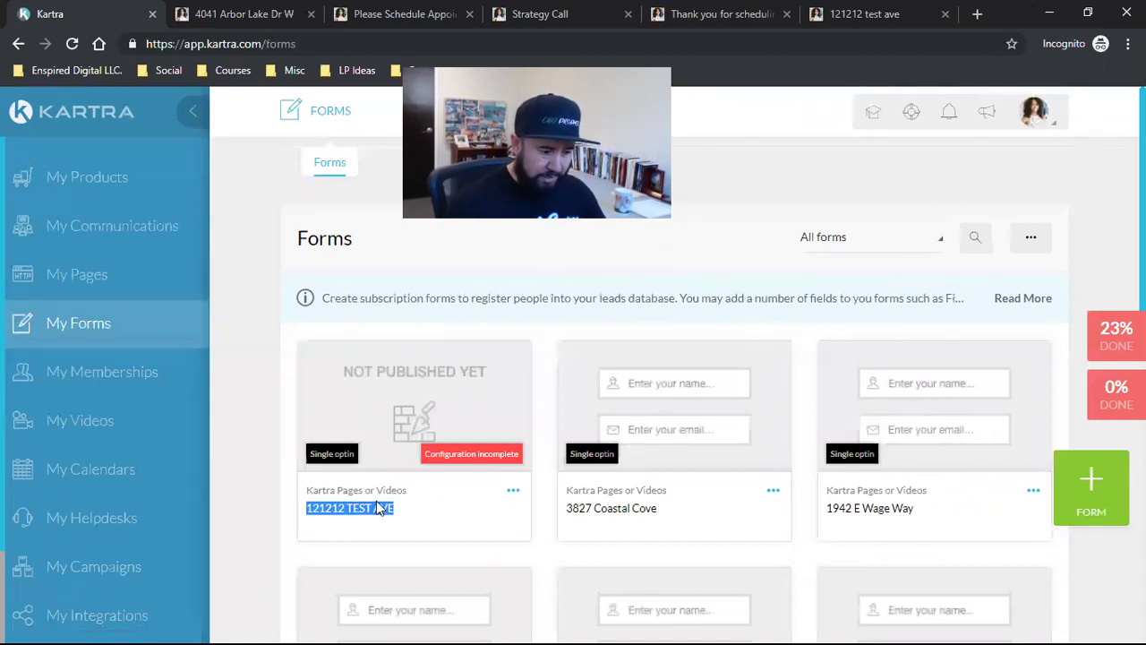
scroll(660, 378, down, 1)
scroll(724, 357, down, 2)
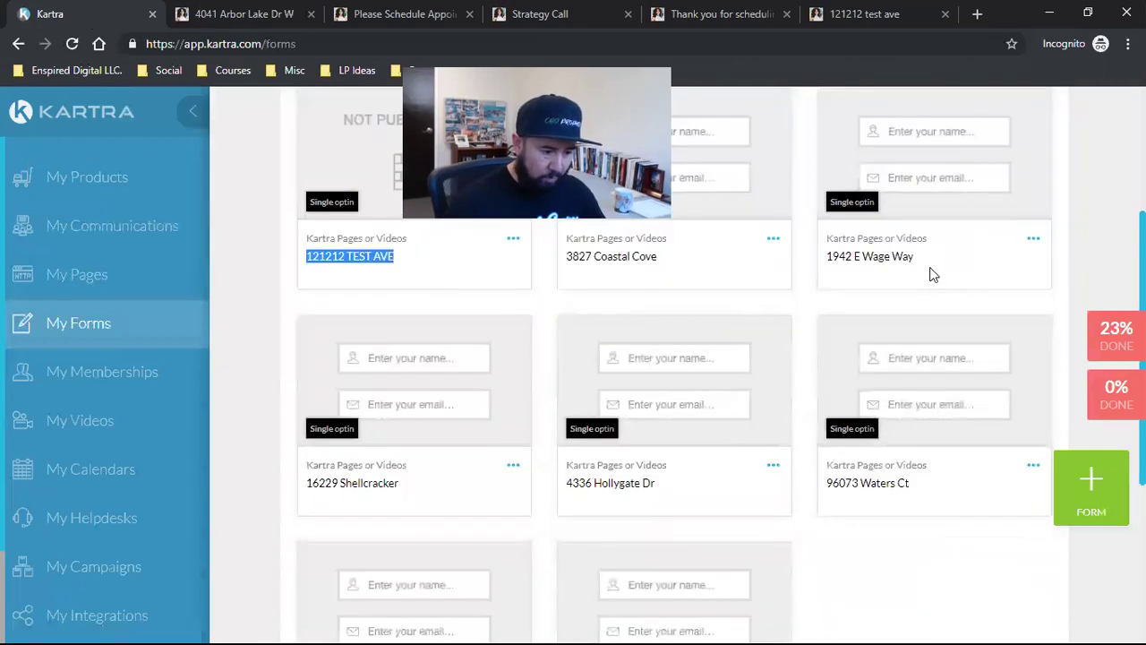
scroll(965, 432, down, 2)
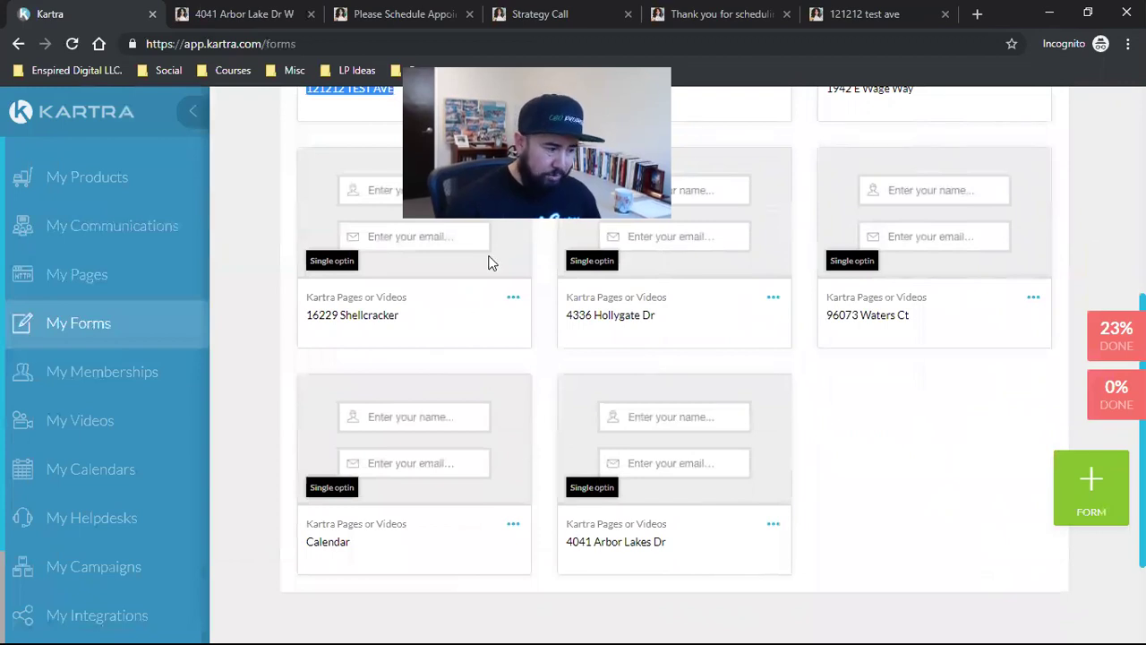
scroll(499, 512, up, 4)
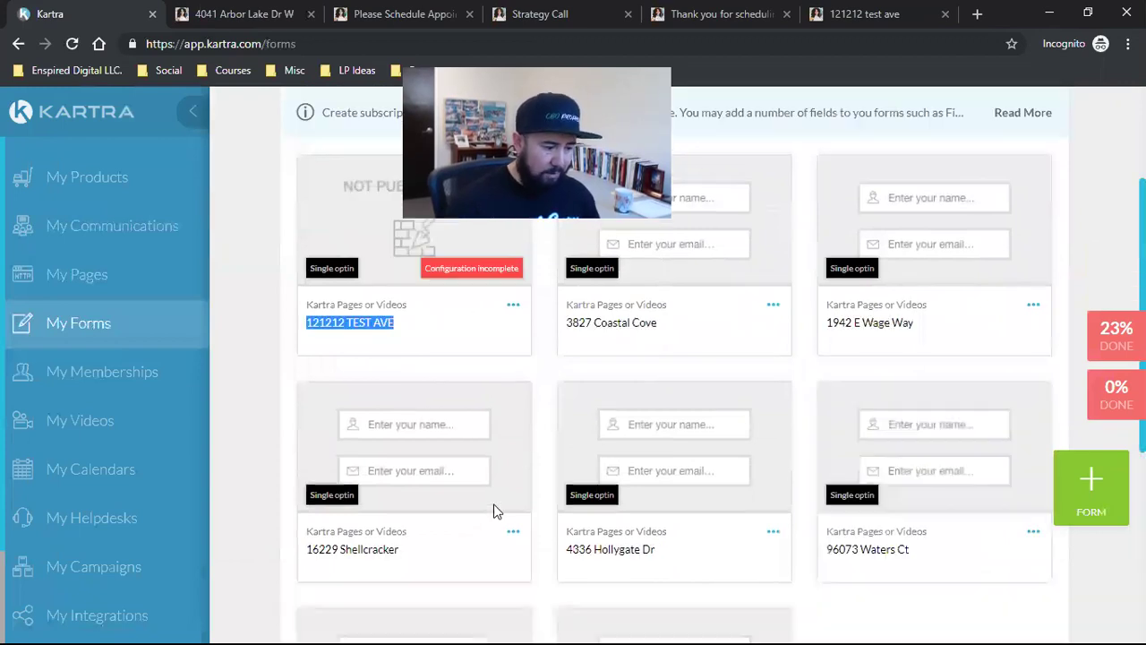
Step: Delete the 121212 TEST AVE opt-in form and return to the Pages list
click(514, 408)
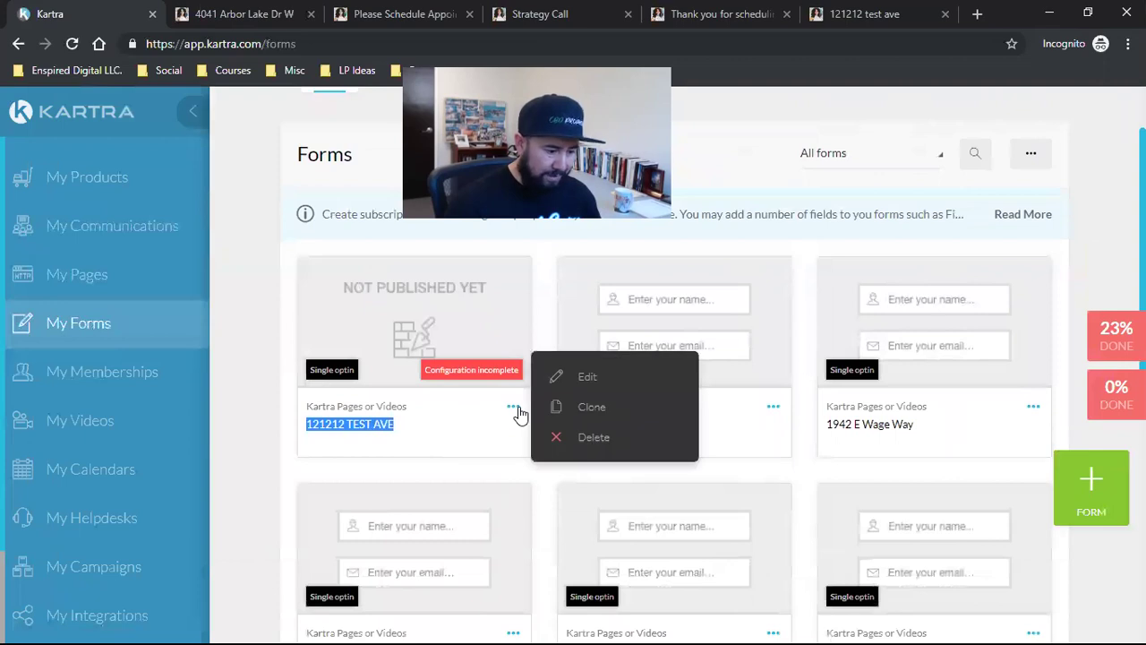
click(613, 444)
click(821, 165)
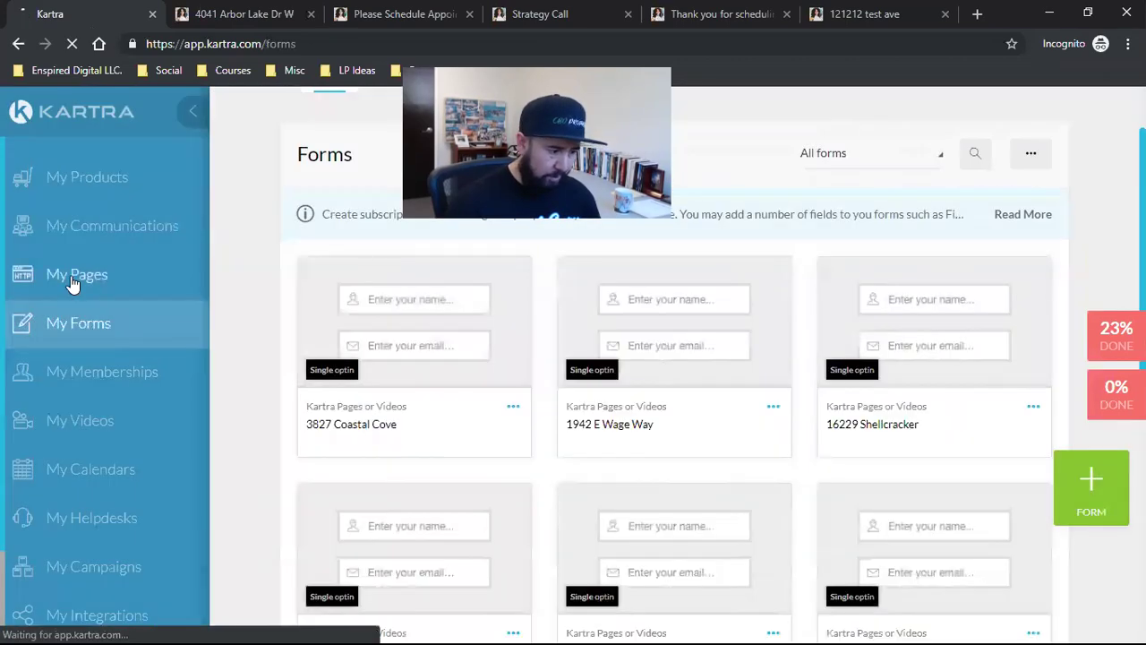
click(73, 285)
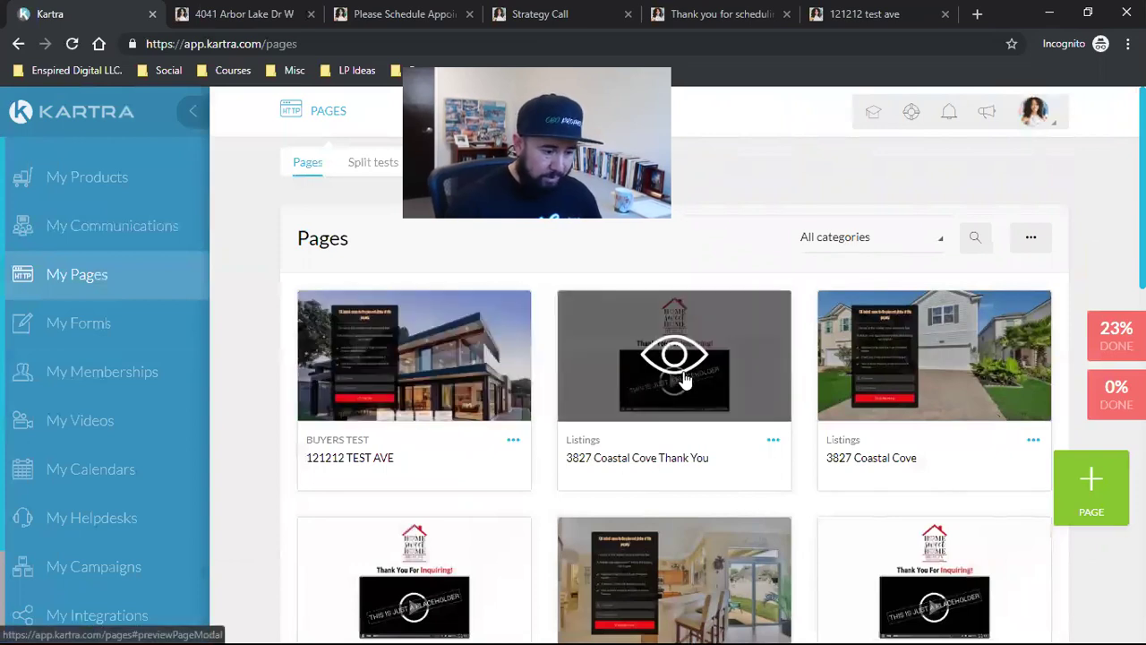
Step: Find the 121212 TEST AVE page card and open its actions menu to delete it
scroll(767, 487, down, 10)
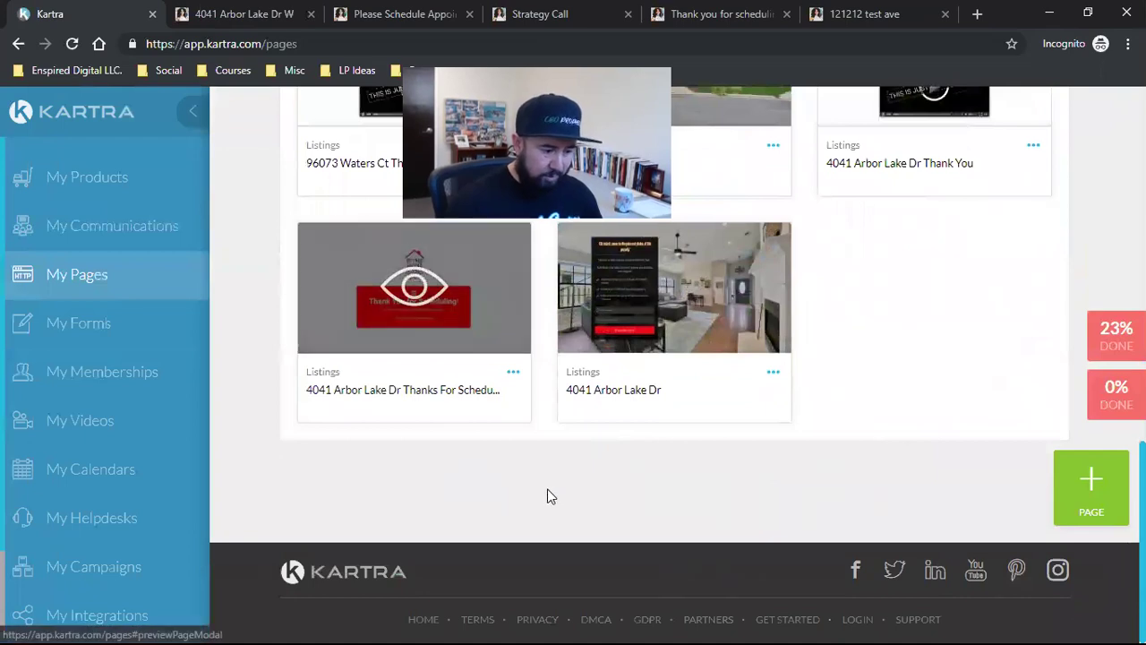
scroll(528, 508, up, 5)
scroll(528, 508, up, 5)
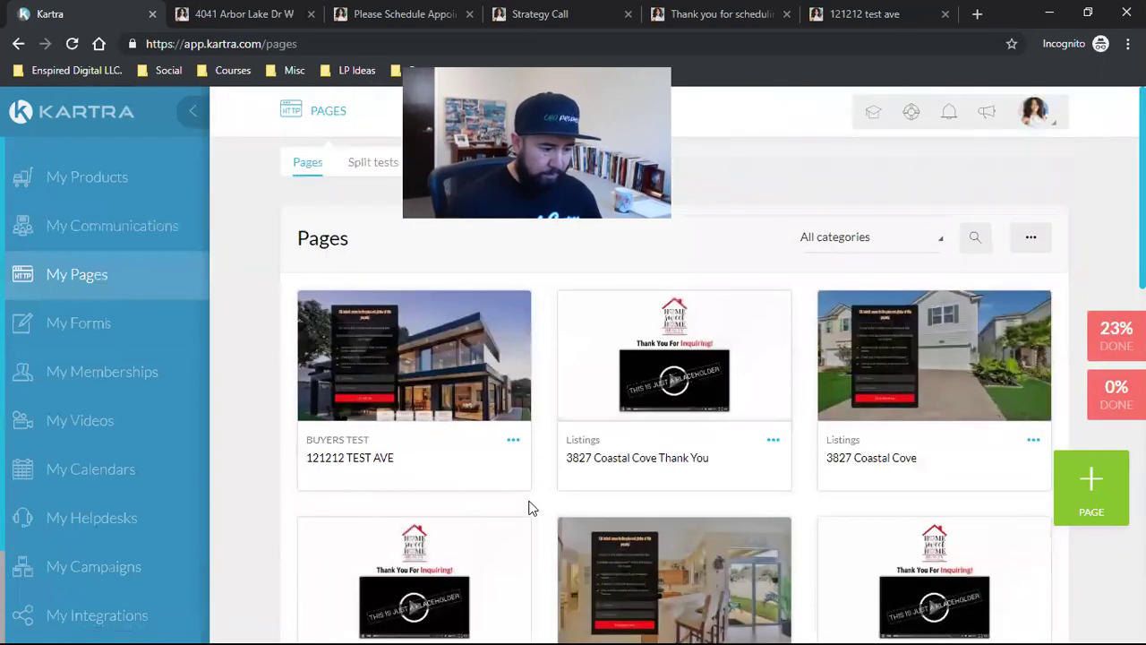
click(513, 443)
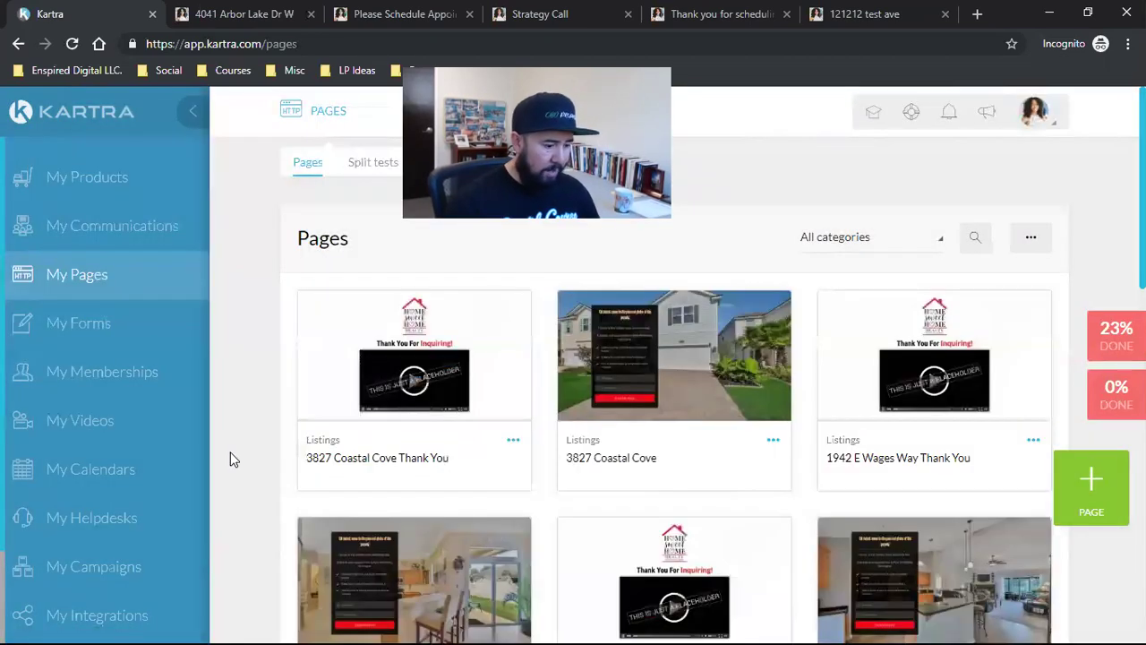
Step: Open My Calendars to view the single calendar, My Calendar, holding 1 class
click(79, 471)
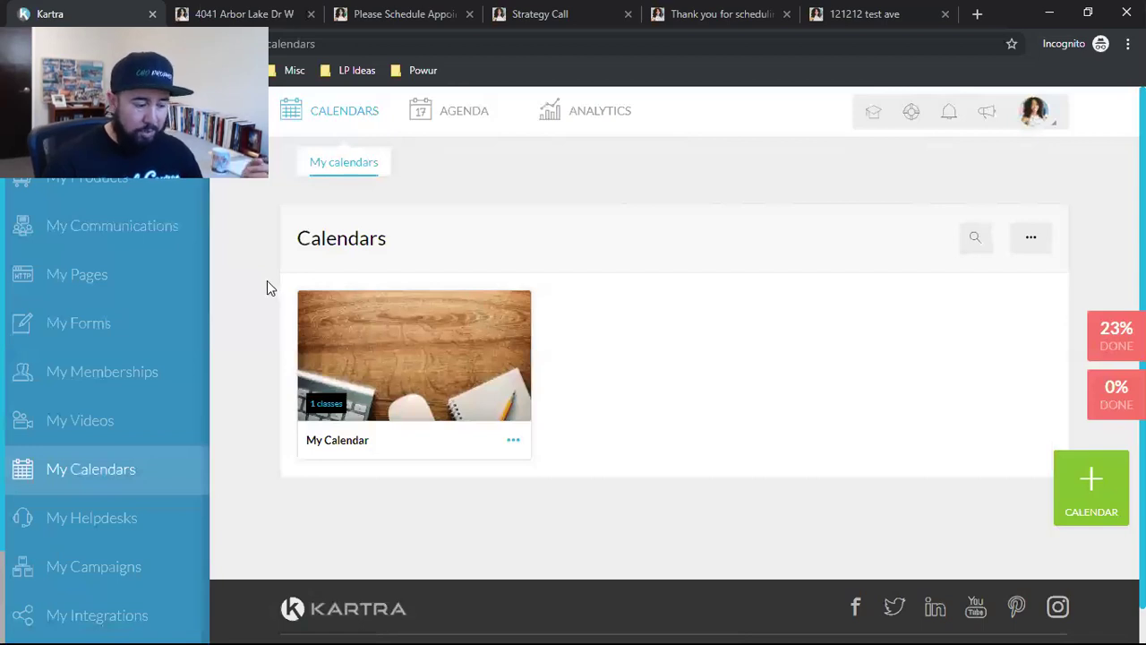
Step: Open the My Agency page about becoming an agency and managing client accounts
scroll(169, 417, down, 1)
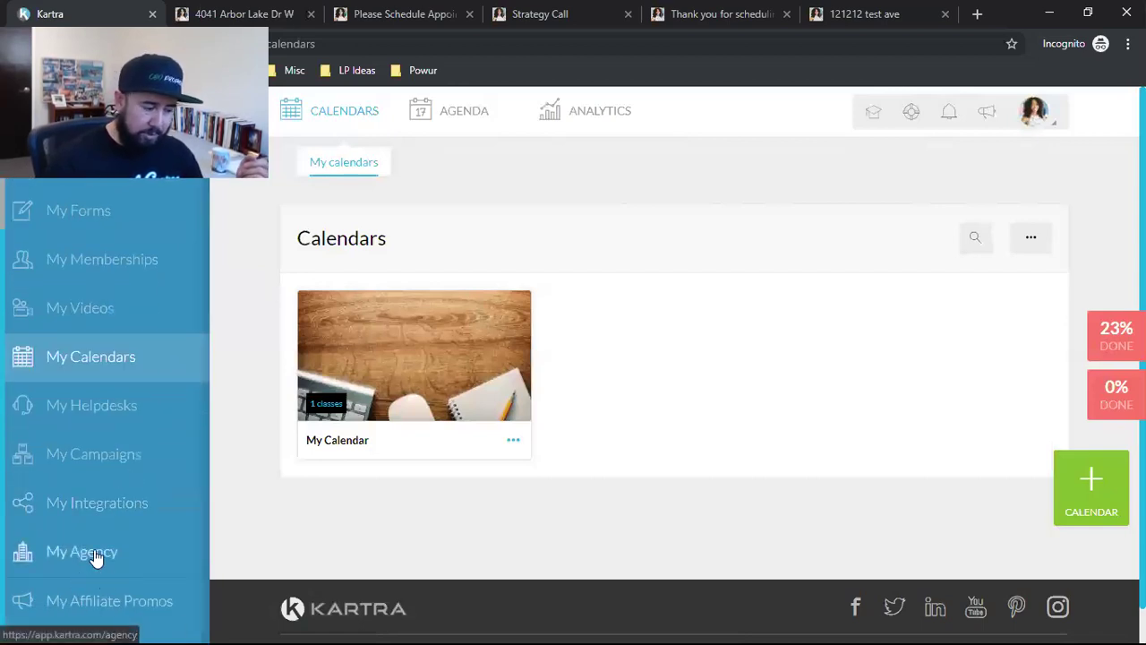
click(76, 559)
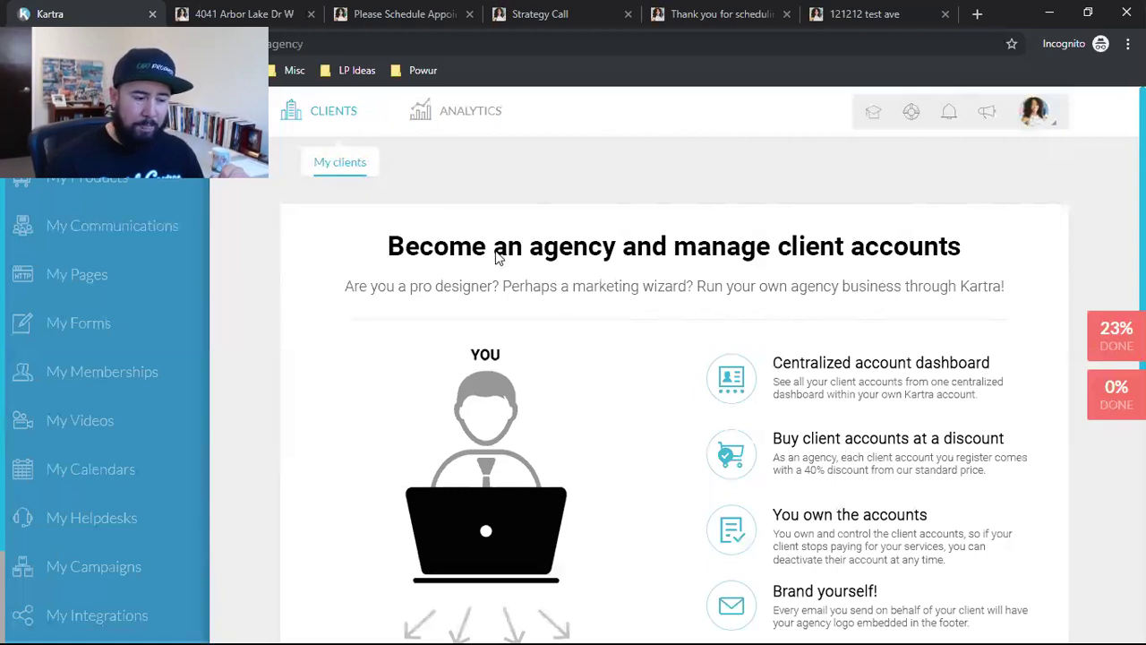
drag(392, 248, 658, 248)
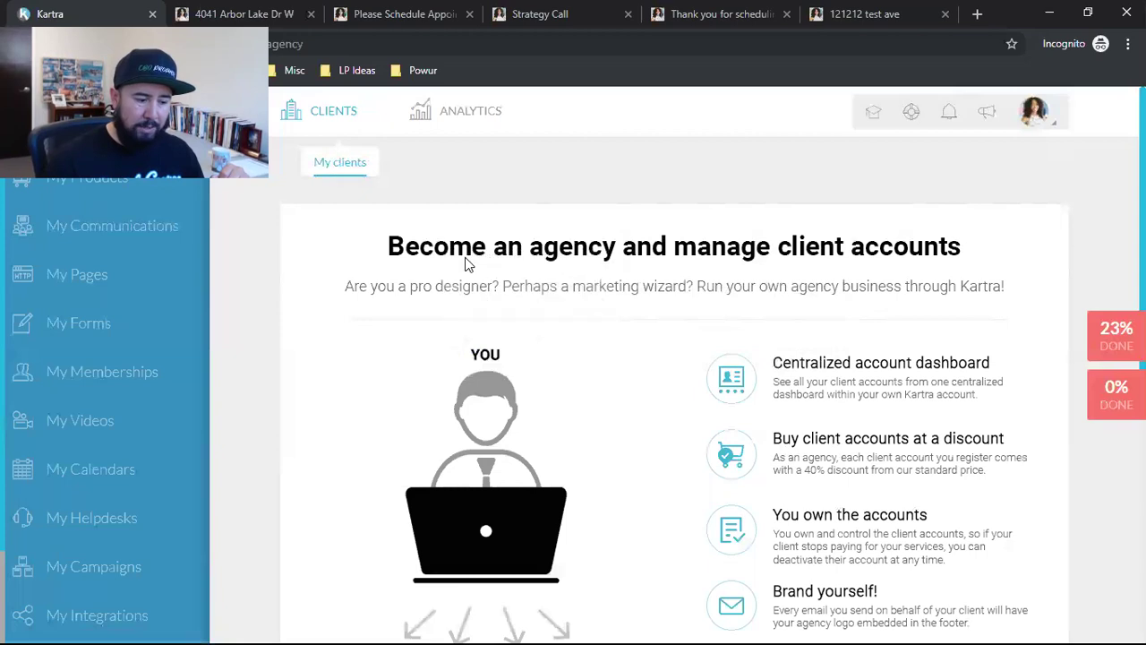
Step: Read through the agency benefits, including 40%-discount client accounts, then return to My Pages
scroll(117, 553, down, 3)
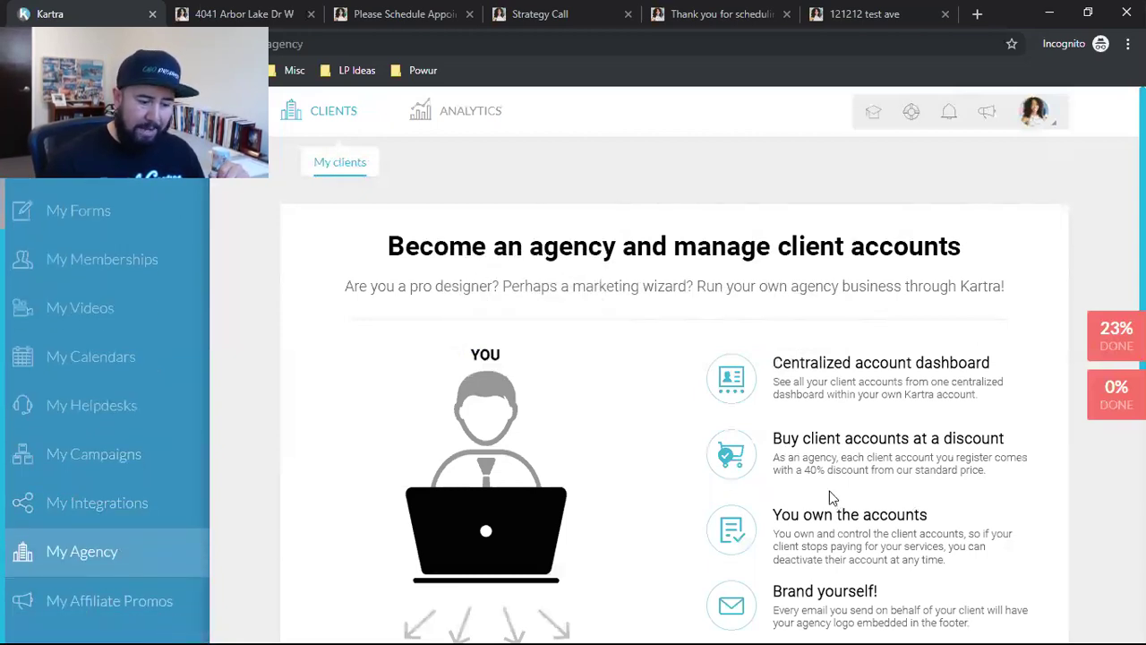
scroll(812, 523, down, 5)
scroll(812, 523, up, 4)
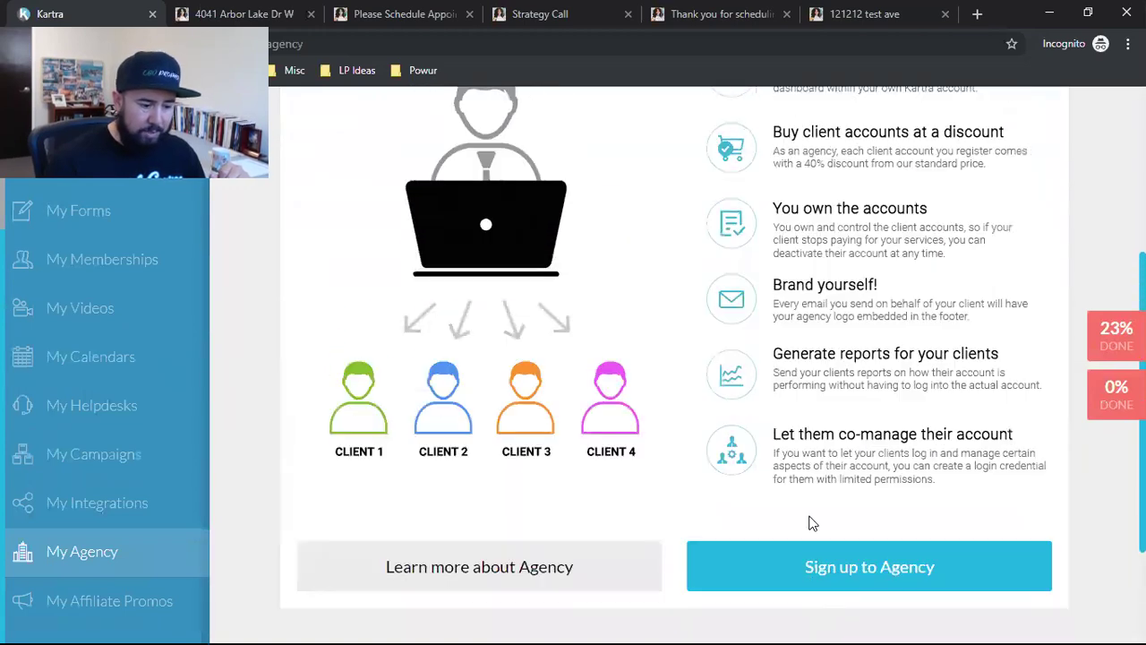
scroll(424, 455, down, 1)
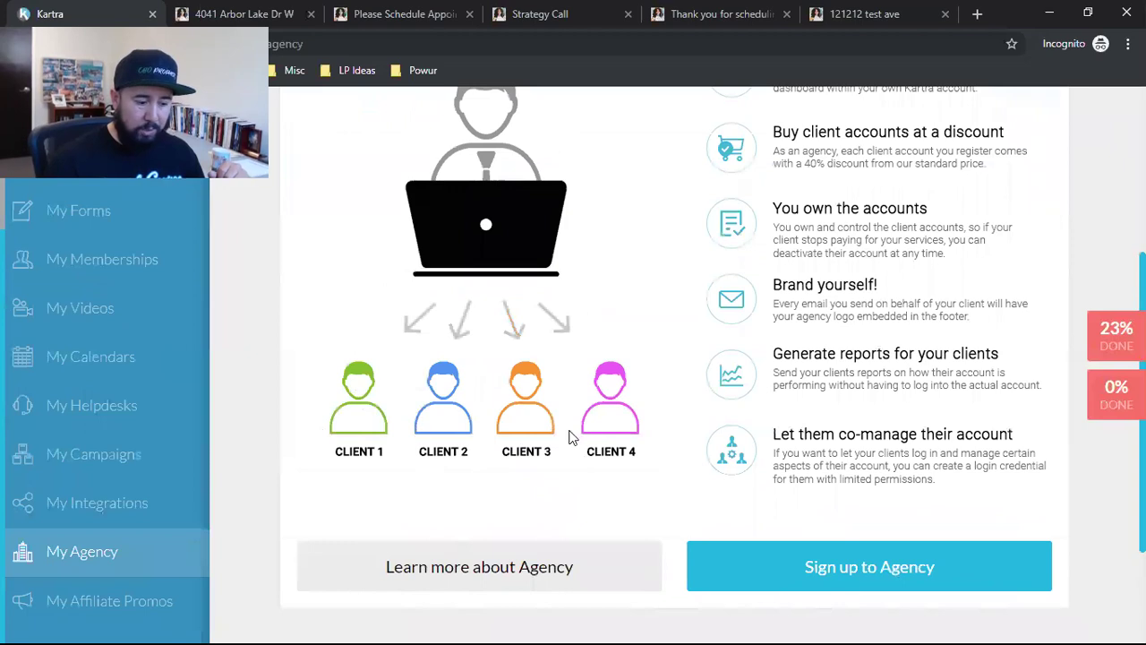
scroll(489, 477, up, 3)
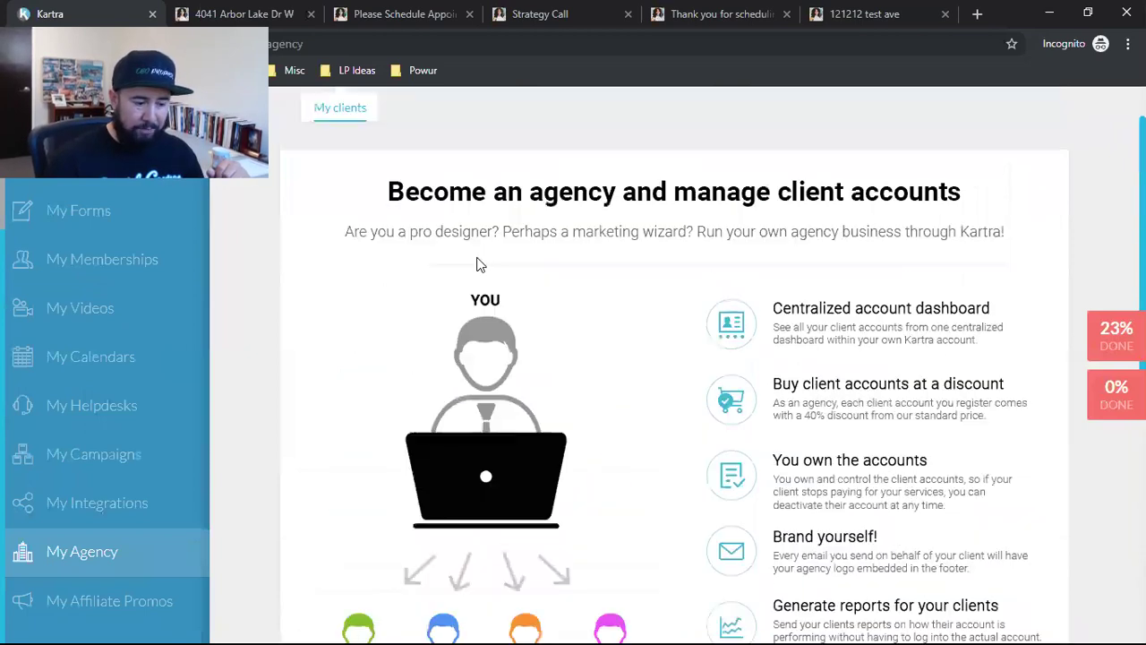
scroll(489, 477, down, 2)
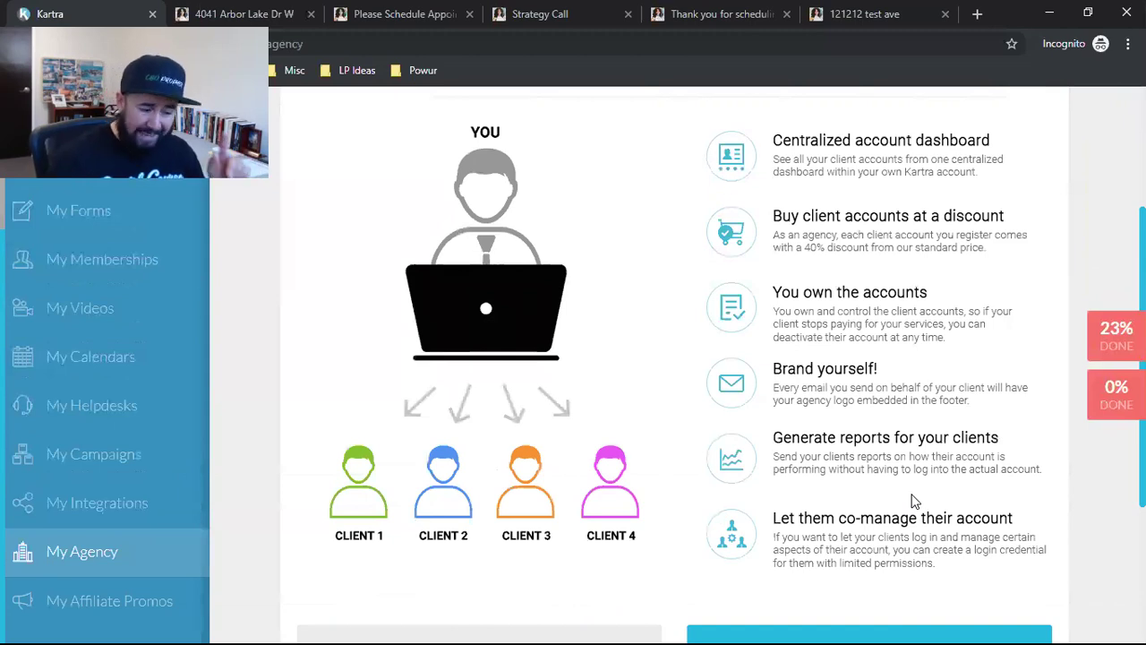
scroll(742, 497, up, 3)
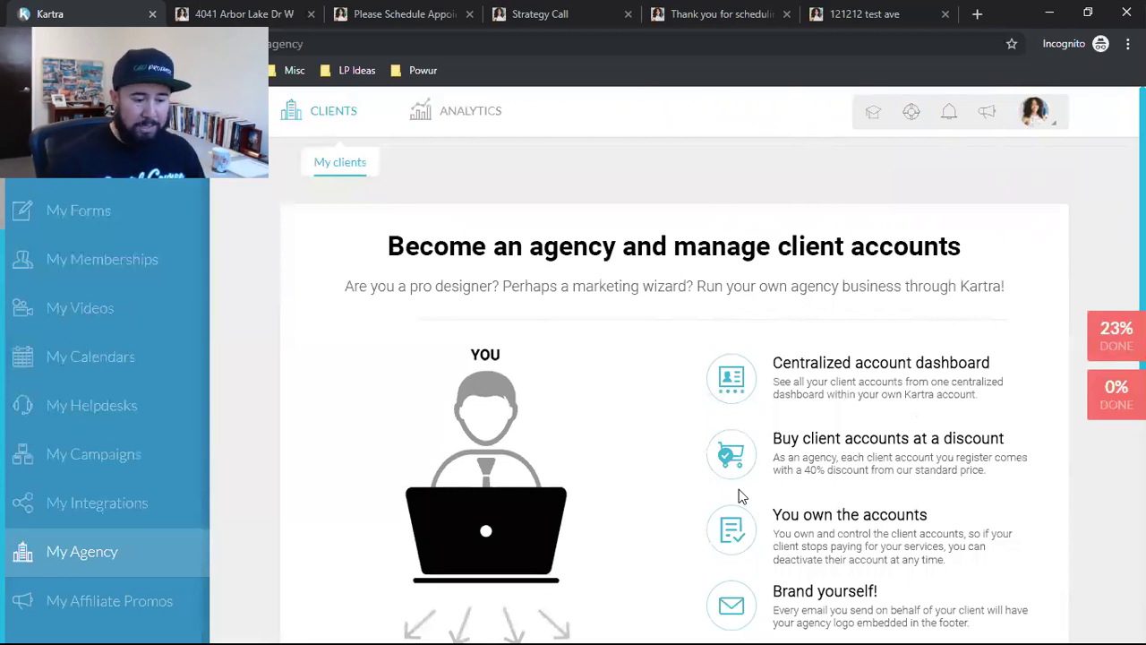
scroll(85, 318, up, 1)
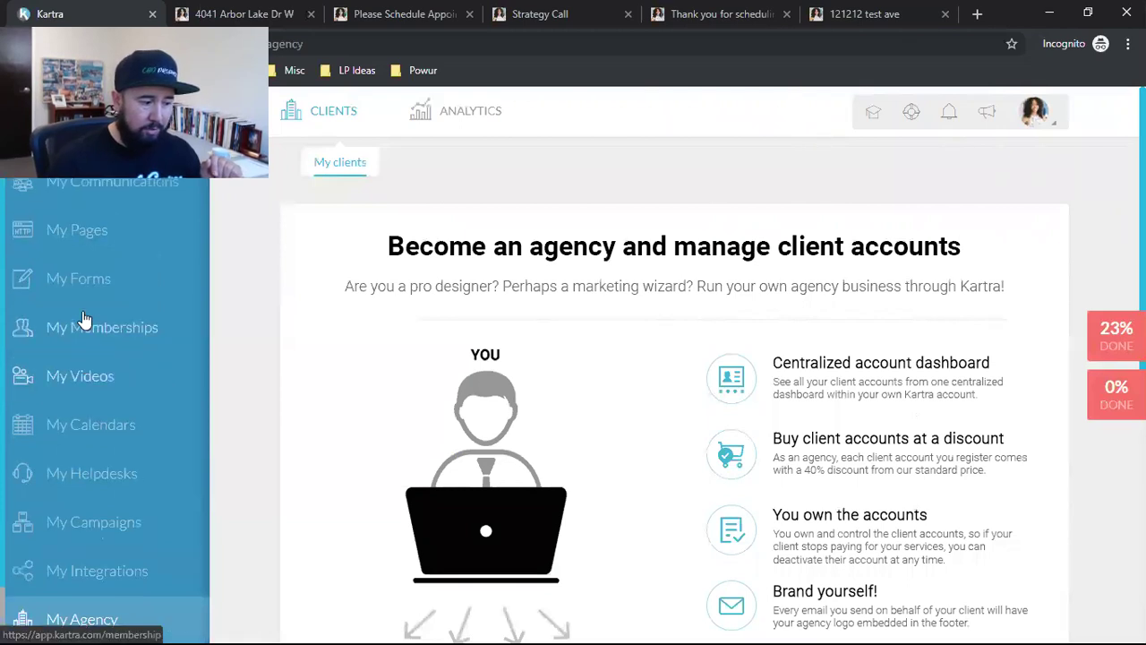
scroll(83, 304, up, 1)
click(88, 273)
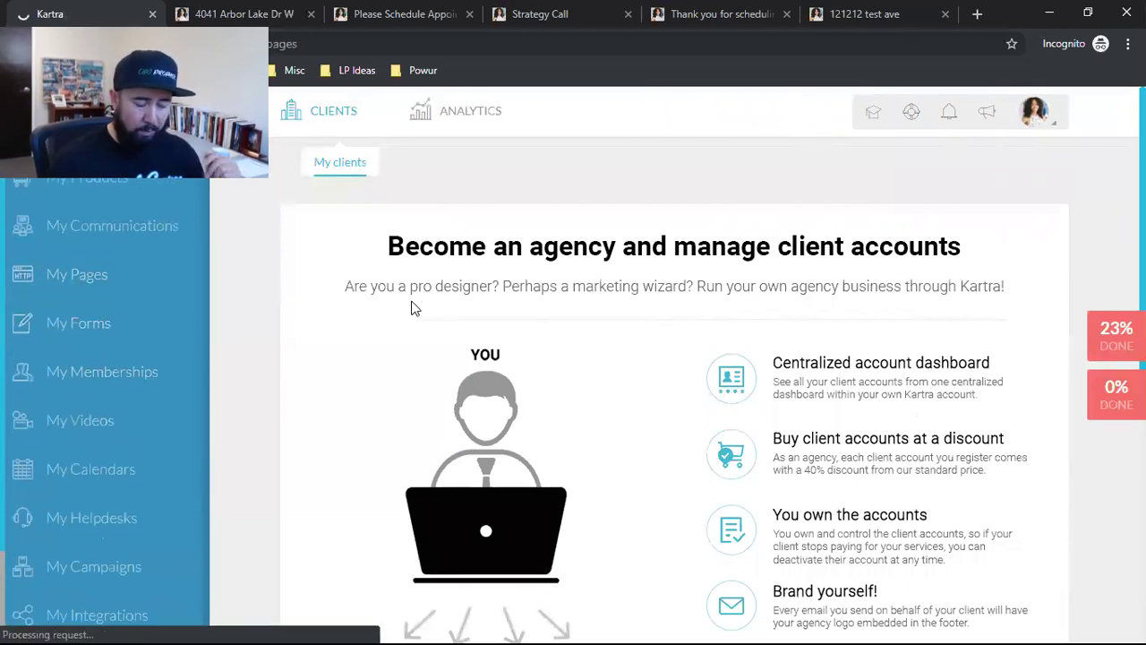